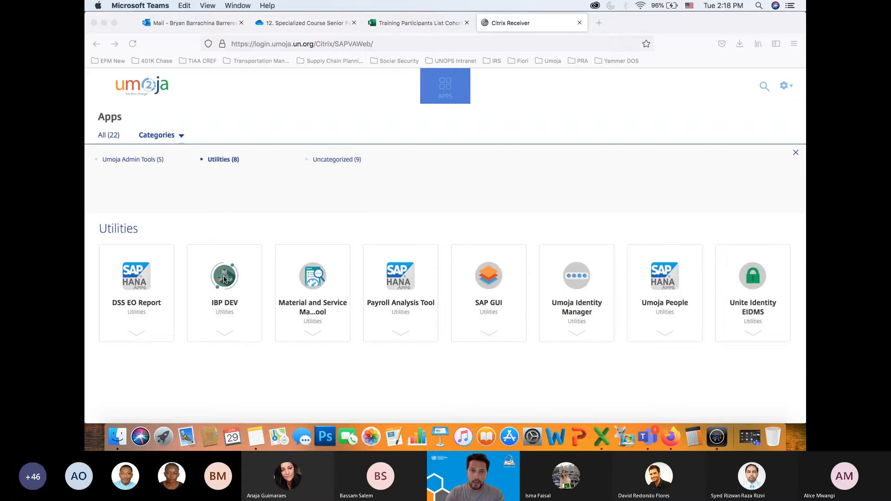
Switch to Citrix Viewer to bring the remote Excel session with the SAP IBP add-in to the front
{"action": "key", "text": "super+Tab"}
{"action": "key", "text": "super+Tab"}
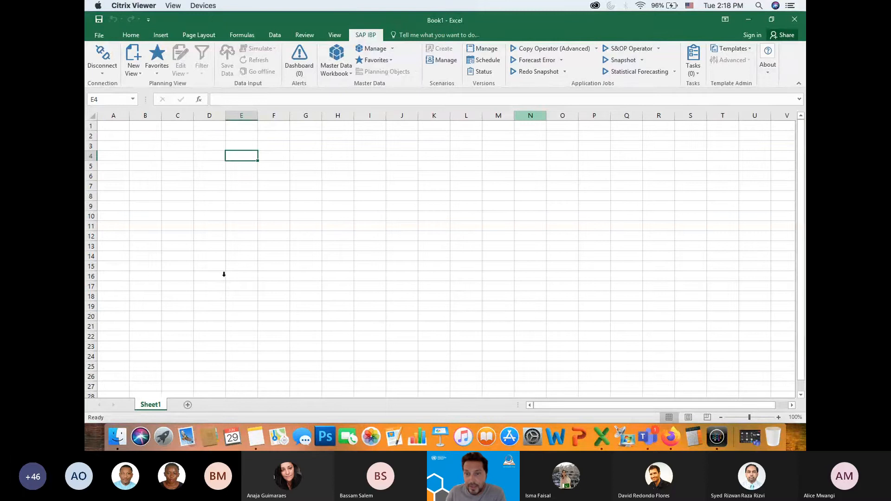
{"action": "left_click", "coordinate": [675, 356]}
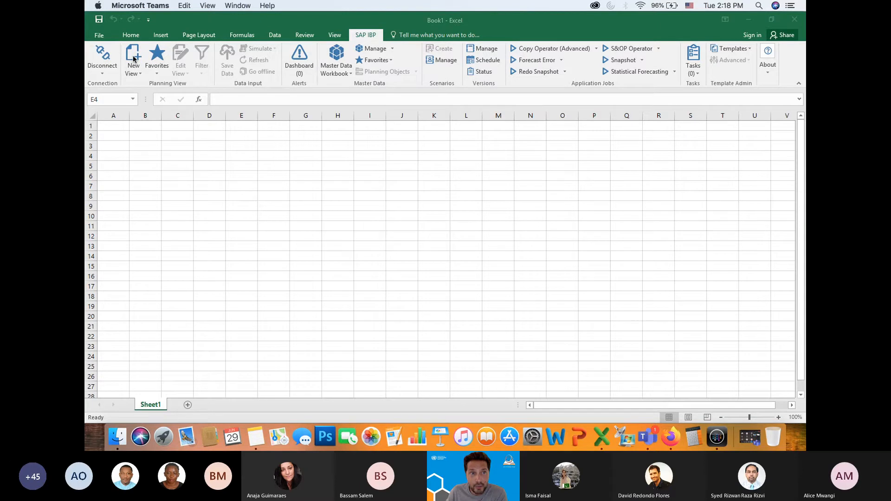
{"action": "left_click", "coordinate": [133, 59]}
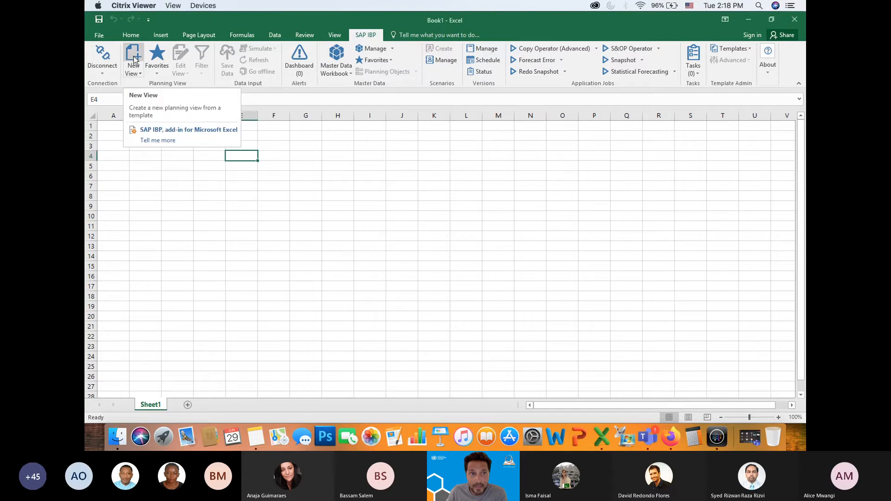
{"action": "left_click", "coordinate": [134, 59]}
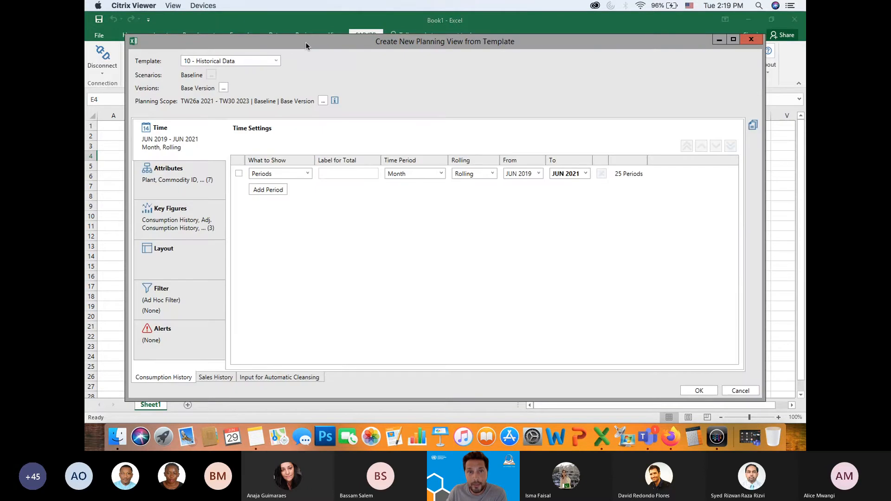
{"action": "left_click", "coordinate": [277, 61]}
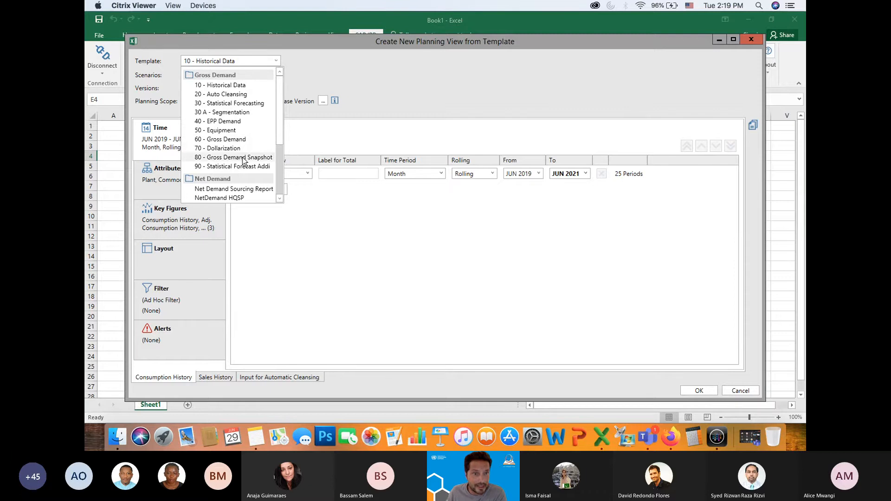
{"action": "left_click", "coordinate": [239, 87]}
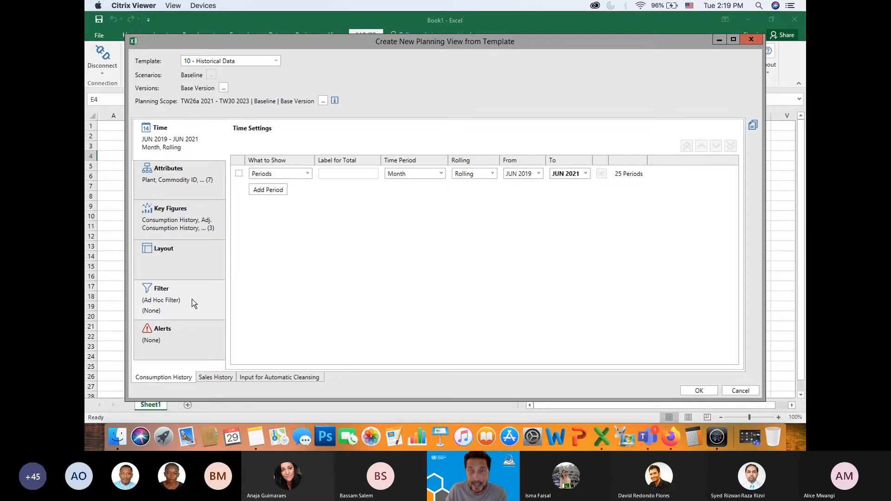
{"action": "left_click", "coordinate": [276, 60]}
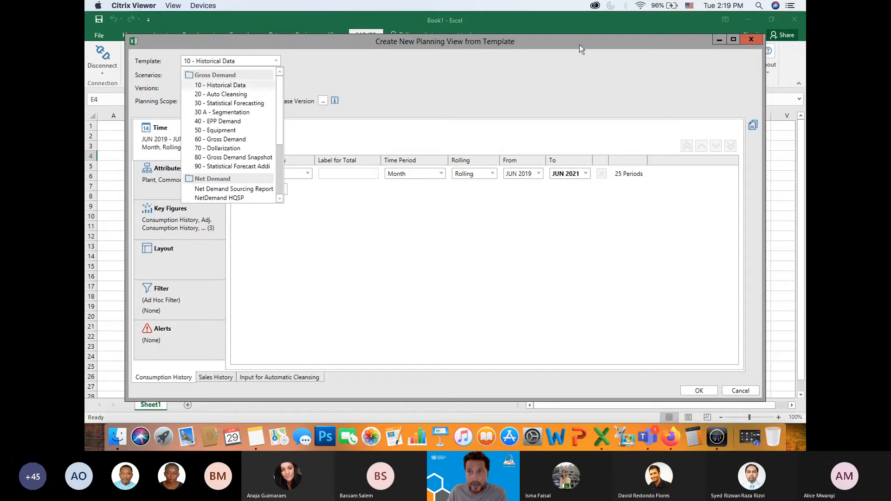
{"action": "left_click", "coordinate": [746, 44]}
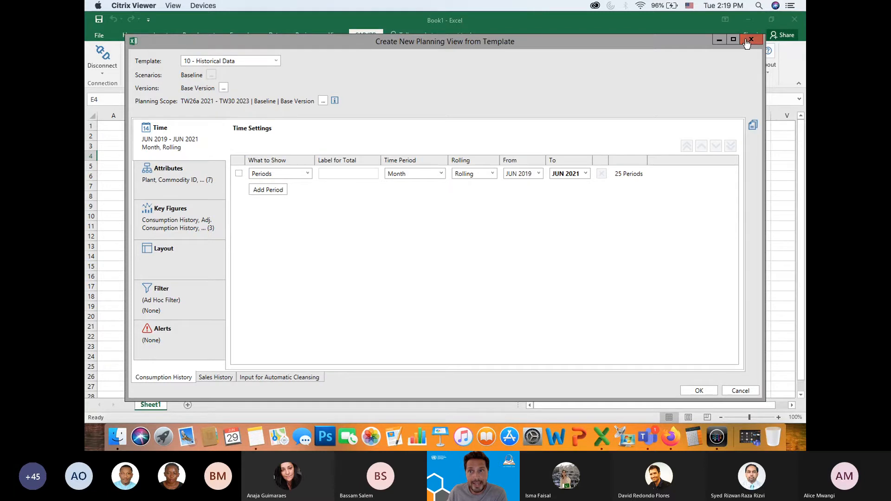
{"action": "left_click", "coordinate": [745, 40]}
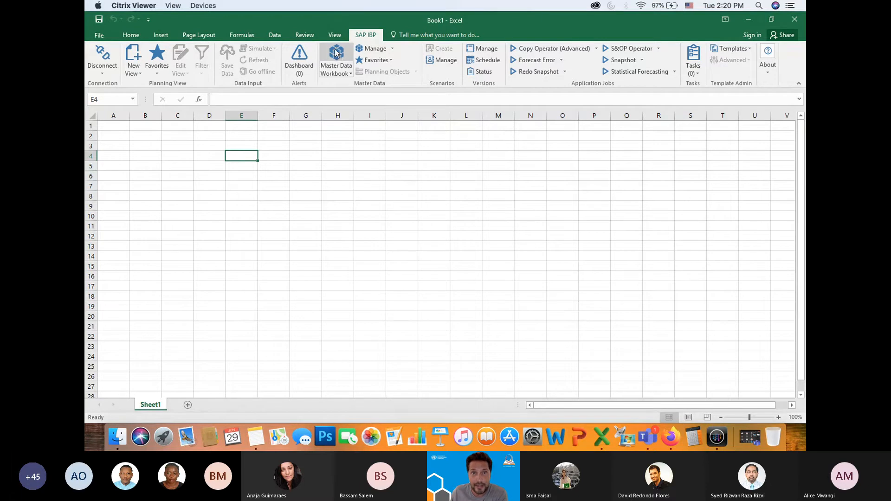
Start a new SAP IBP master data workbook, which defaults to the ABC List type
{"action": "left_click", "coordinate": [338, 57]}
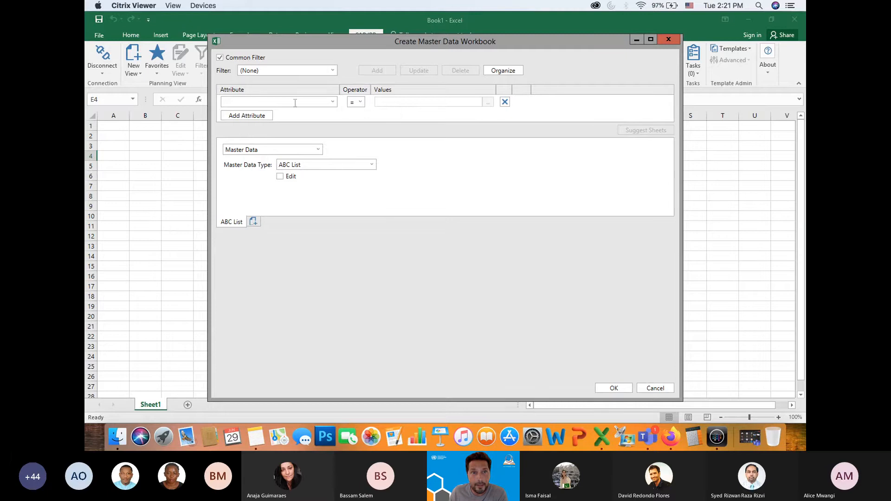
Browse the filter attribute list and close it without choosing an attribute
{"action": "left_click", "coordinate": [332, 102]}
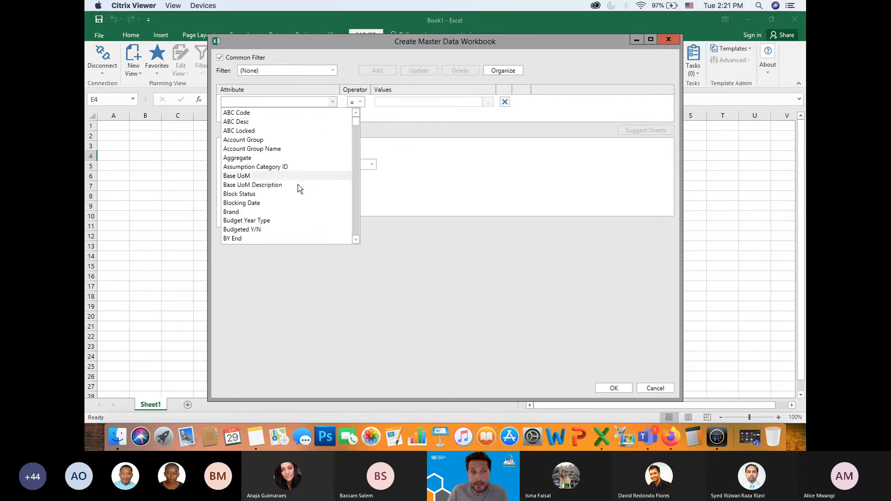
{"action": "scroll", "coordinate": [298, 188], "scroll_direction": "down", "scroll_amount": 1}
{"action": "scroll", "coordinate": [300, 179], "scroll_direction": "down", "scroll_amount": 1}
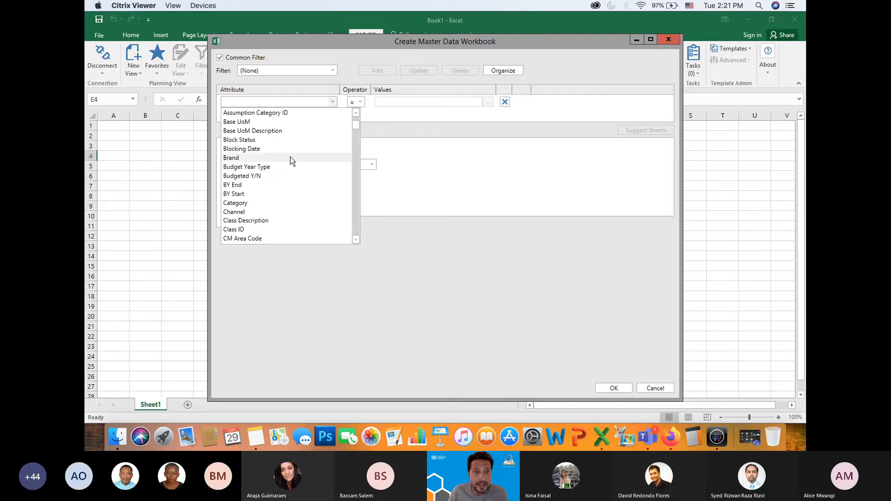
{"action": "scroll", "coordinate": [291, 160], "scroll_direction": "down", "scroll_amount": 1}
{"action": "scroll", "coordinate": [285, 156], "scroll_direction": "down", "scroll_amount": 4}
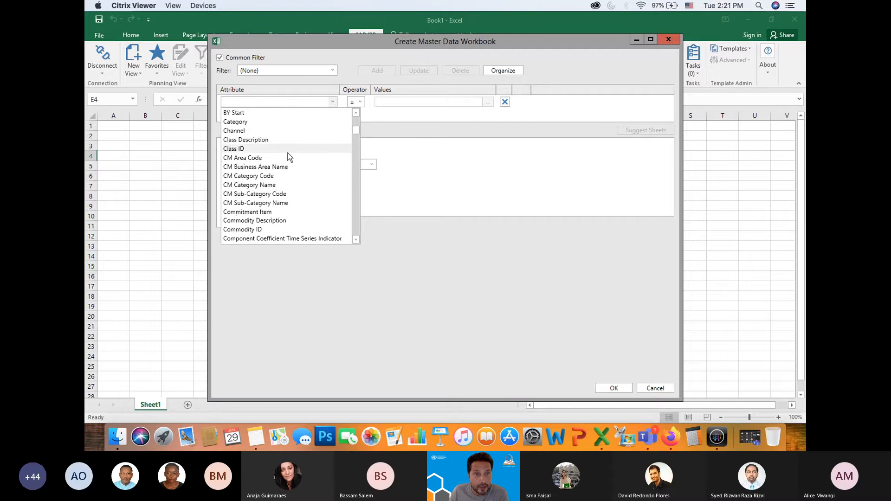
{"action": "scroll", "coordinate": [278, 148], "scroll_direction": "down", "scroll_amount": 3}
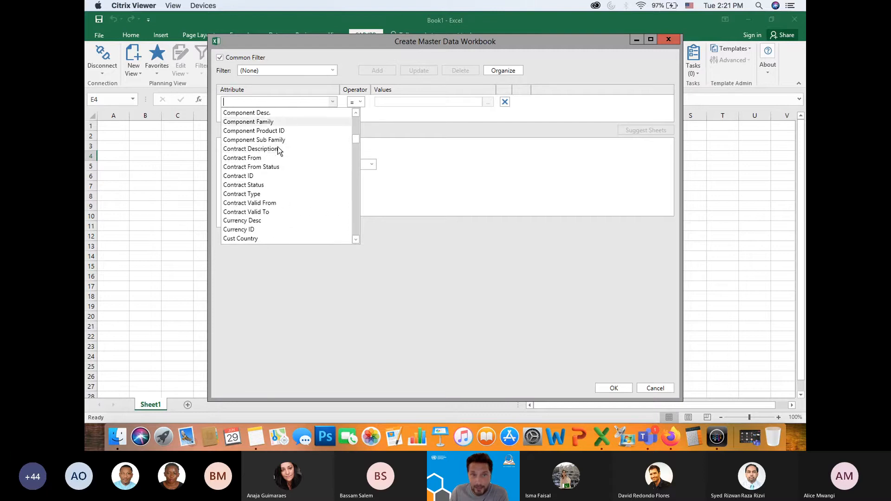
{"action": "left_click", "coordinate": [376, 115]}
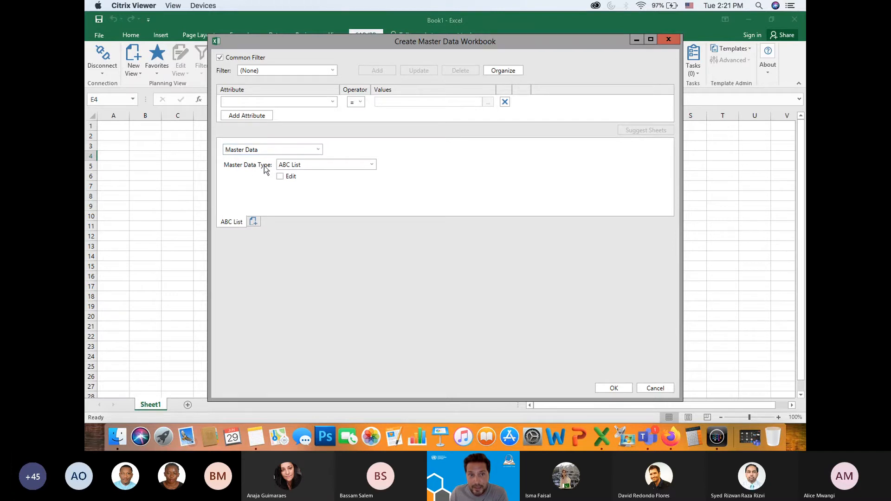
Set Master Data Type to Entity Priority Project Header and enable editing
{"action": "left_click", "coordinate": [335, 165]}
{"action": "left_click_drag", "start_coordinate": [377, 190], "coordinate": [377, 211]}
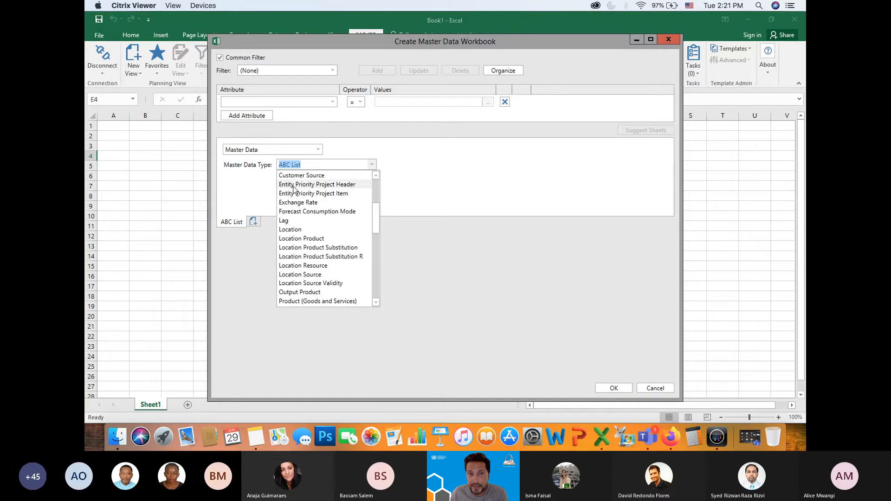
{"action": "left_click", "coordinate": [352, 185]}
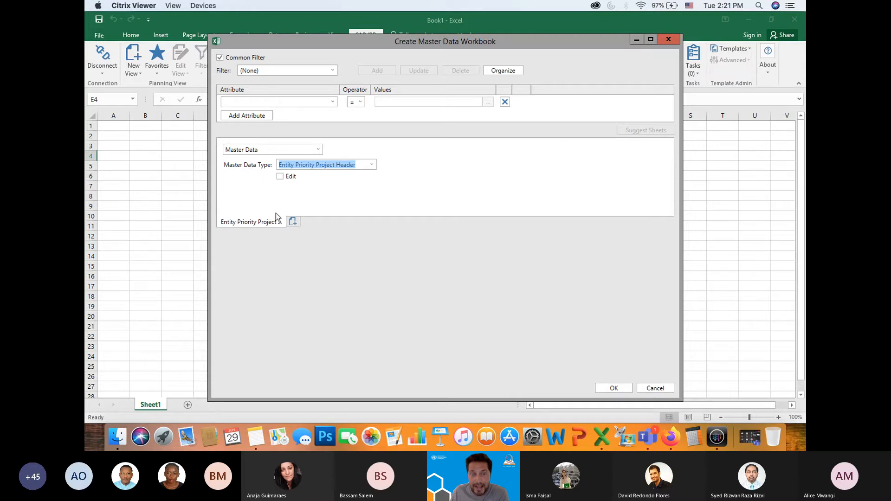
{"action": "left_click", "coordinate": [280, 177]}
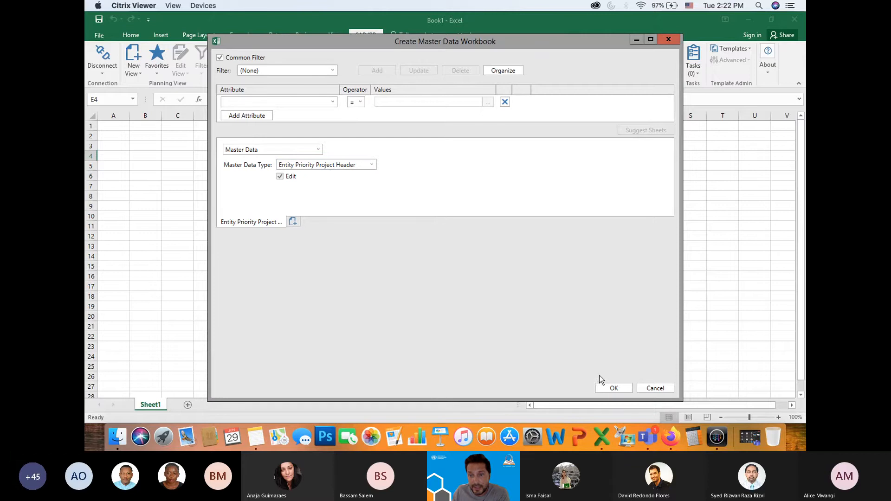
Create the Entity Priority Project Header workbook and review EPP Project ID filter values without filtering
{"action": "left_click", "coordinate": [611, 390]}
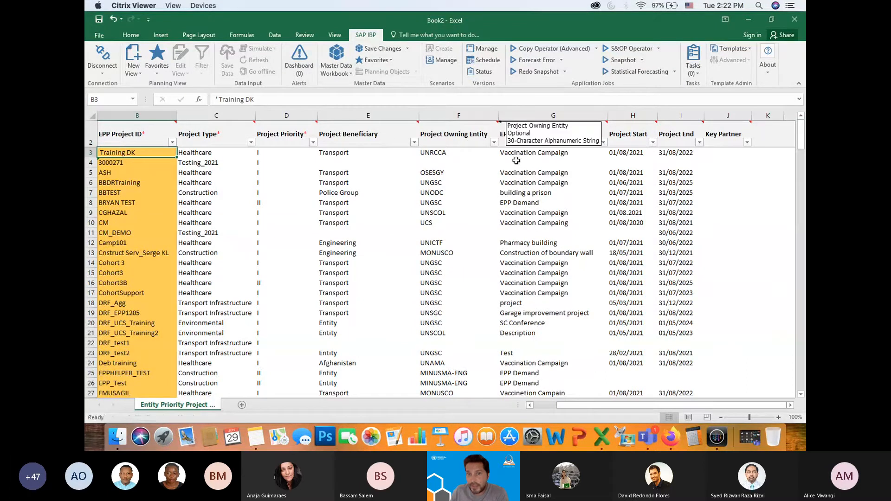
{"action": "mouse_move", "coordinate": [570, 141]}
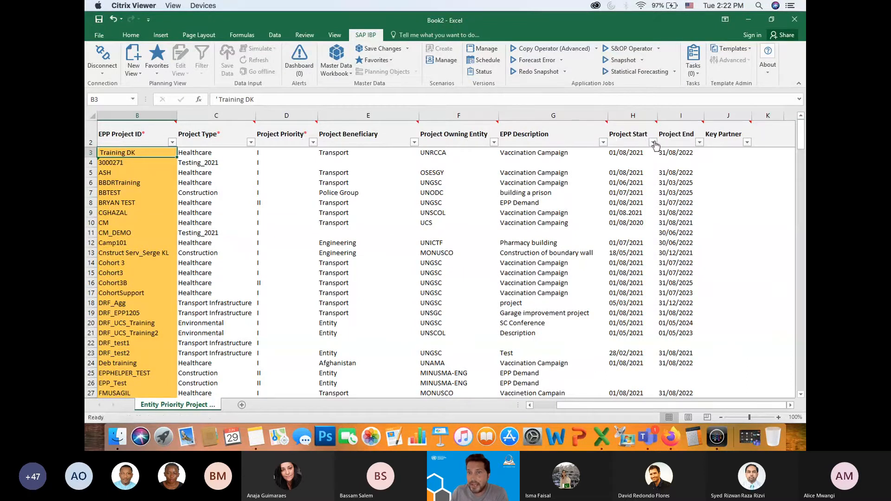
{"action": "mouse_move", "coordinate": [633, 140]}
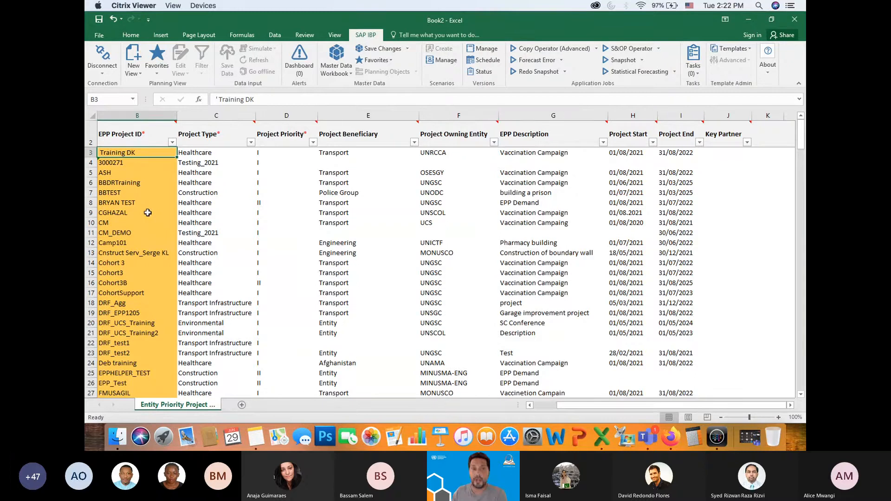
{"action": "left_click", "coordinate": [172, 142]}
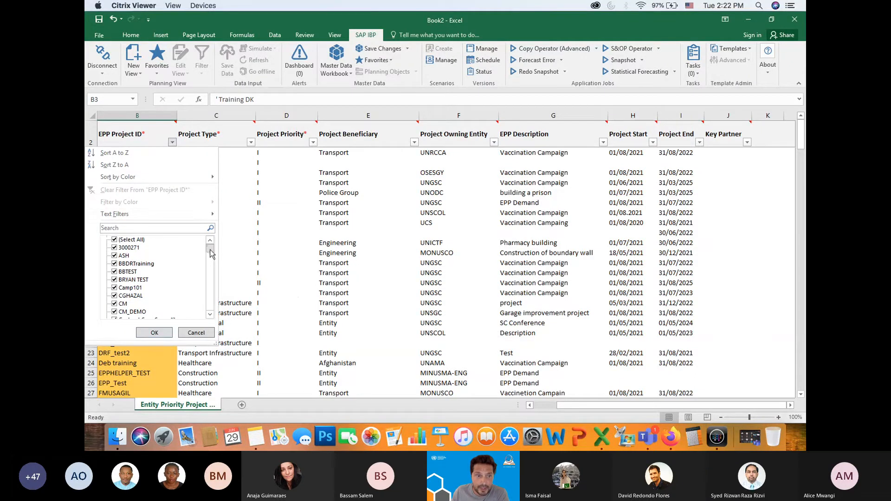
{"action": "mouse_move", "coordinate": [210, 250]}
{"action": "left_mouse_down"}
{"action": "mouse_move", "coordinate": [211, 269]}
{"action": "mouse_move", "coordinate": [211, 246]}
{"action": "left_mouse_up"}
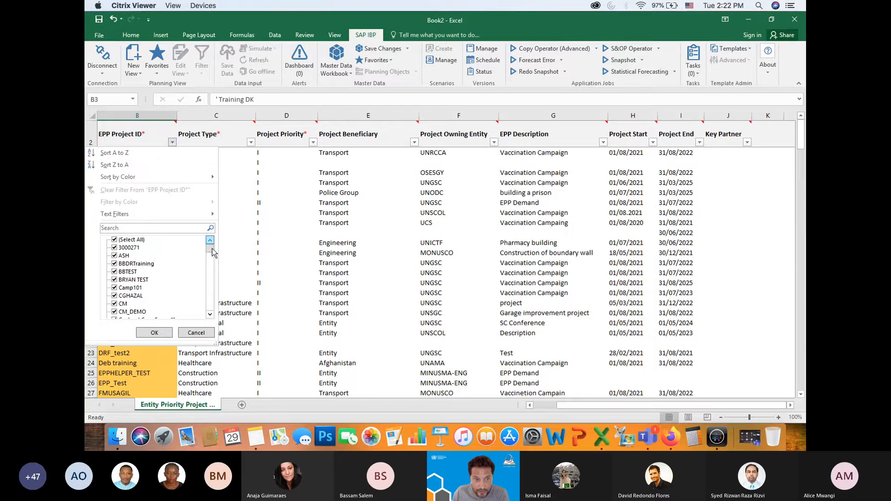
{"action": "left_click_drag", "start_coordinate": [212, 250], "coordinate": [211, 297]}
{"action": "left_click", "coordinate": [195, 333]}
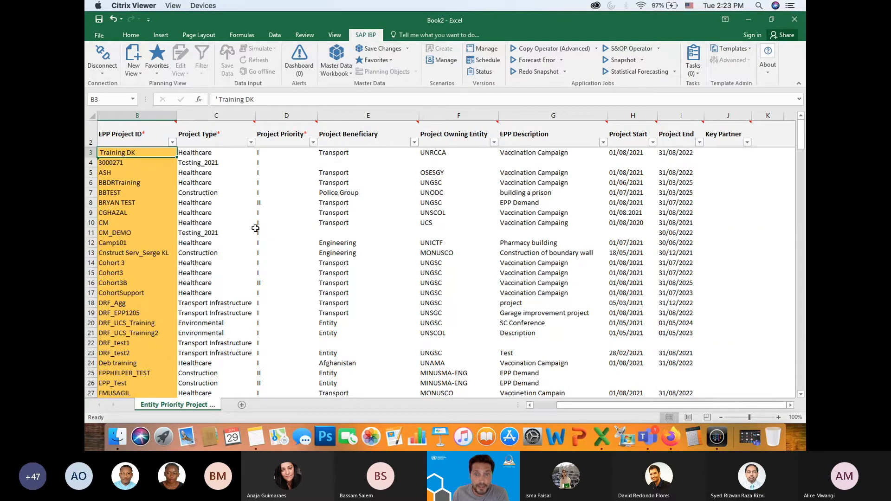
Scroll to the end of the project list and select cell B226, the empty row below sph1
{"action": "scroll", "coordinate": [255, 228], "scroll_direction": "down", "scroll_amount": 1}
{"action": "scroll", "coordinate": [256, 228], "scroll_direction": "down", "scroll_amount": 8}
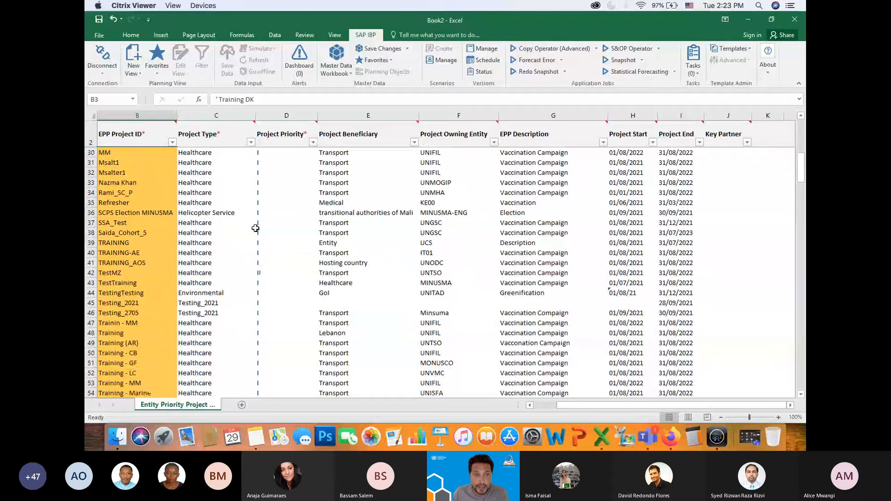
{"action": "scroll", "coordinate": [151, 236], "scroll_direction": "down", "scroll_amount": 20}
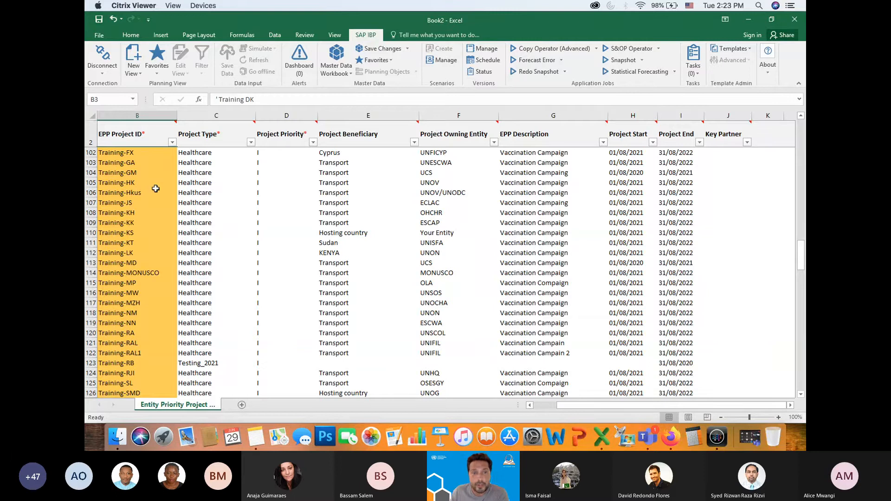
{"action": "scroll", "coordinate": [156, 189], "scroll_direction": "down", "scroll_amount": 18}
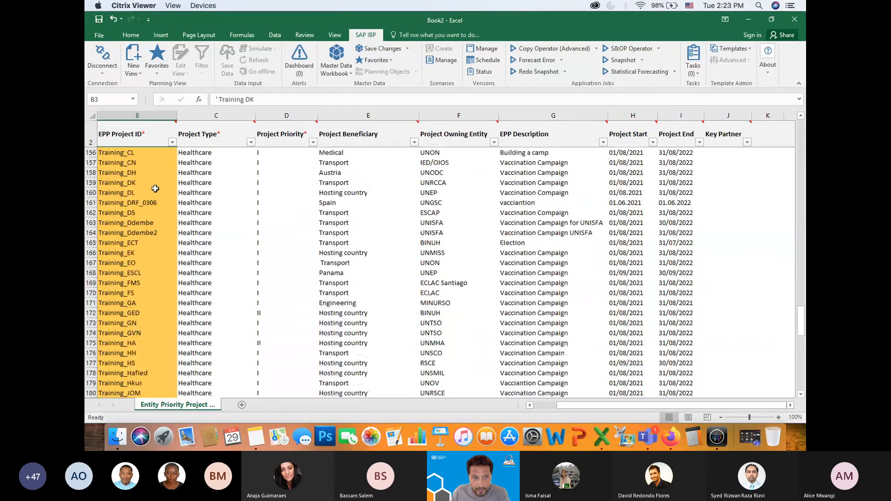
{"action": "scroll", "coordinate": [155, 189], "scroll_direction": "down", "scroll_amount": 15}
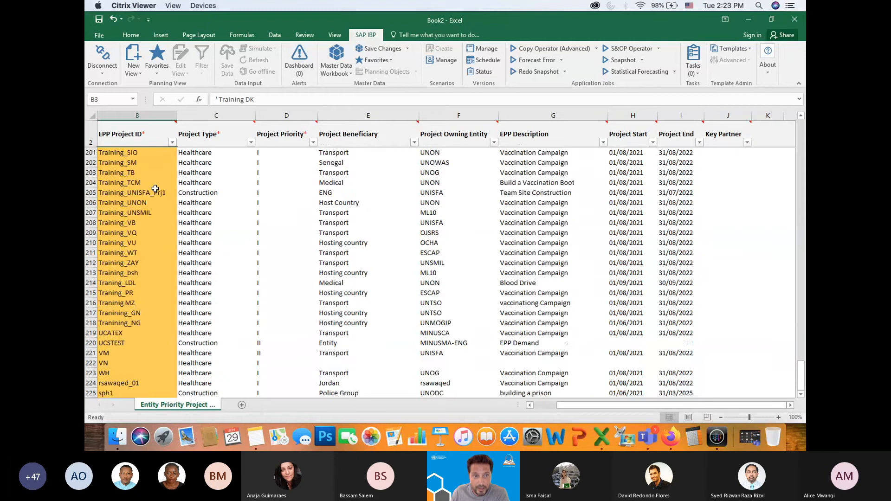
{"action": "scroll", "coordinate": [156, 188], "scroll_direction": "down", "scroll_amount": 6}
{"action": "left_click", "coordinate": [118, 222]}
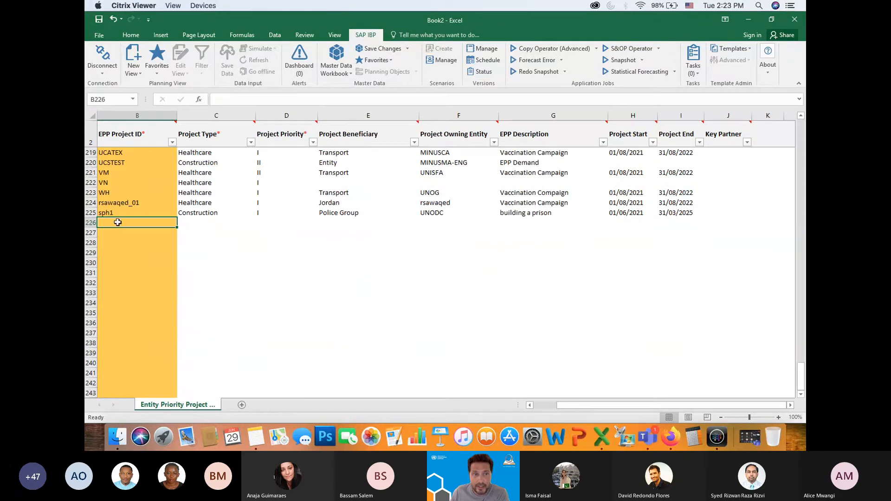
{"action": "left_click", "coordinate": [193, 221]}
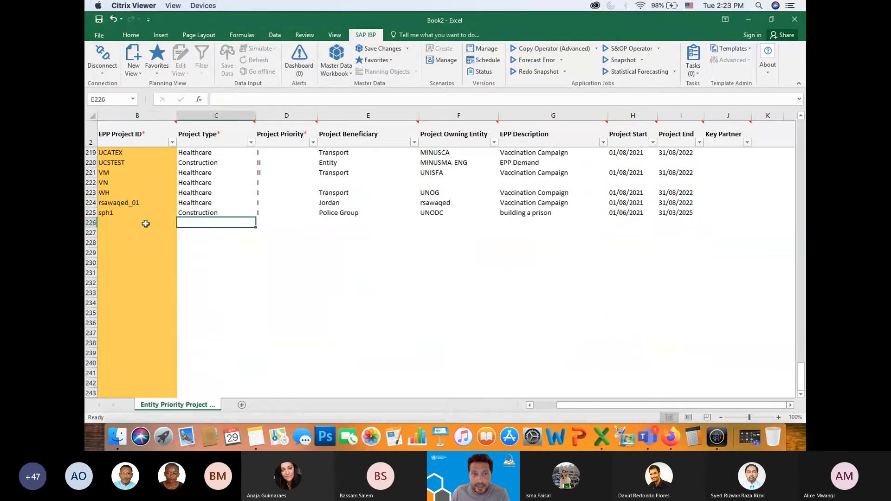
{"action": "left_click", "coordinate": [145, 223]}
{"action": "left_click", "coordinate": [196, 224]}
{"action": "left_click", "coordinate": [145, 224]}
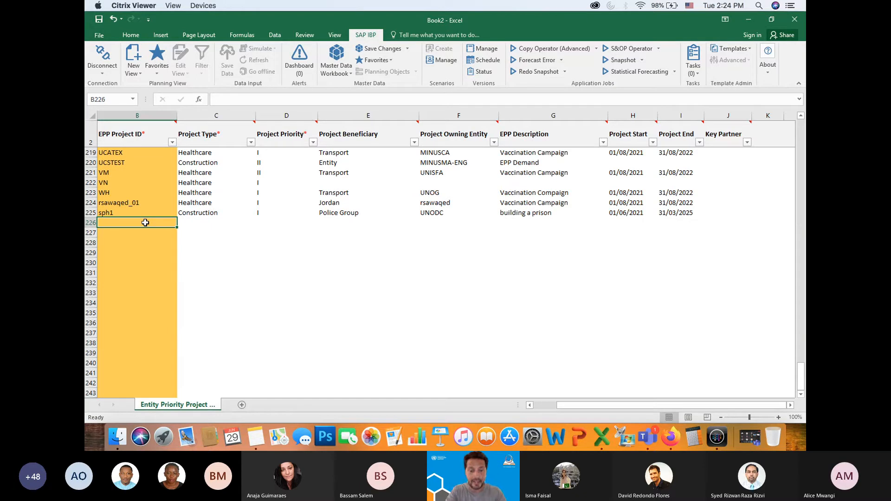
Enter the new training project ID in B226, correcting its mistyped last letter to g
{"action": "type", "text": "D"}
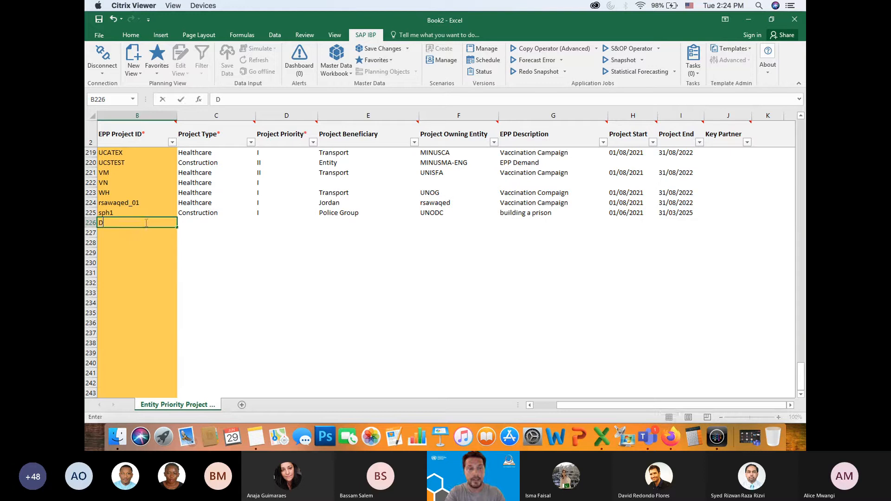
{"action": "type", "text": "avid"}
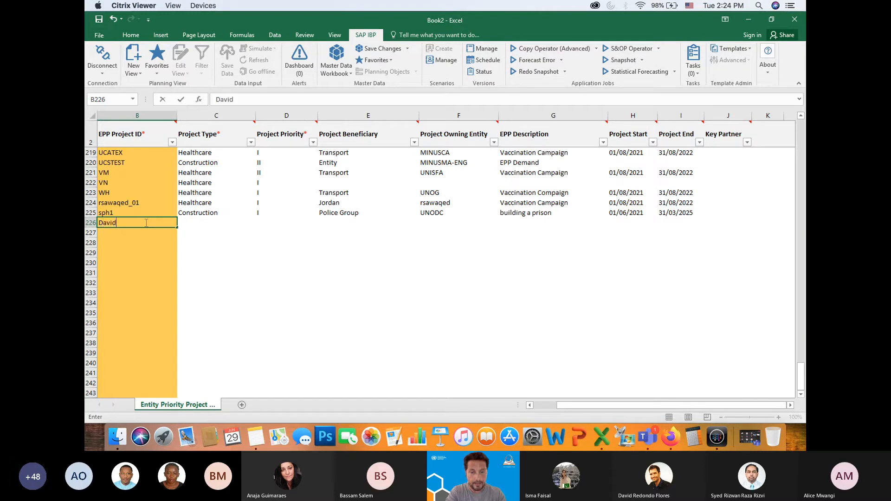
{"action": "type", "text": "Traininf"}
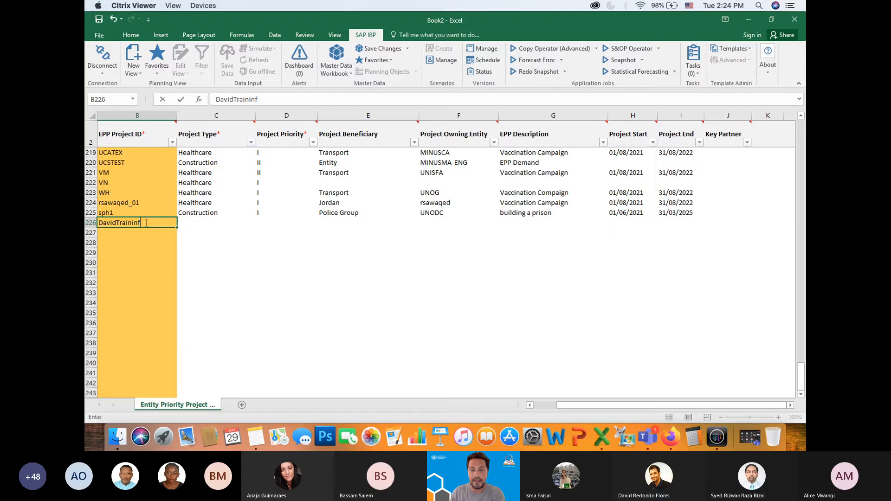
{"action": "key", "text": "BackSpace"}
{"action": "type", "text": "g"}
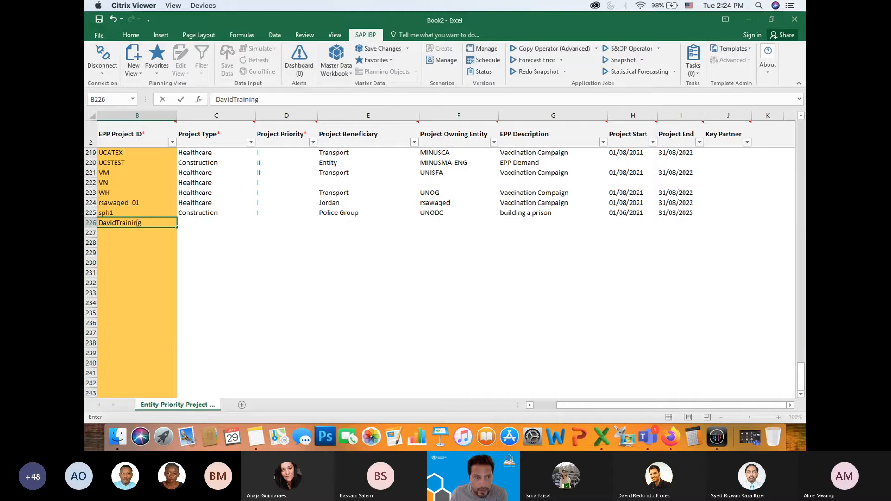
{"action": "left_click_drag", "start_coordinate": [138, 223], "coordinate": [98, 223]}
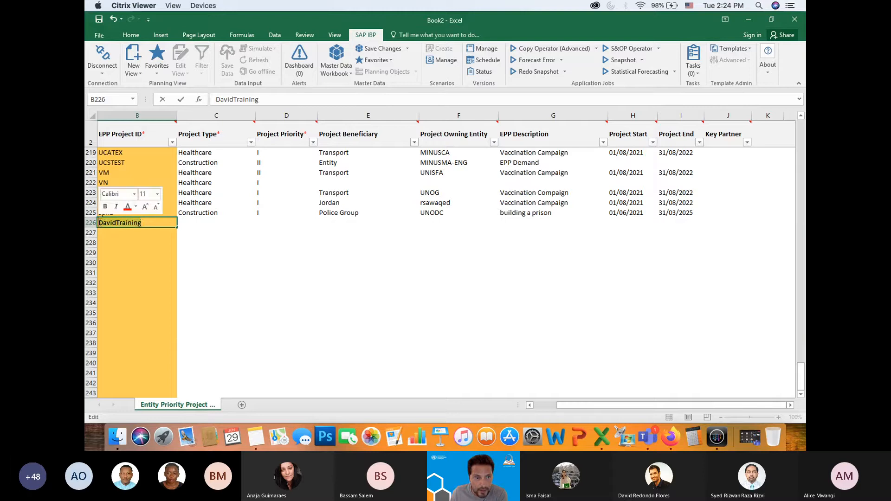
{"action": "left_click", "coordinate": [143, 224]}
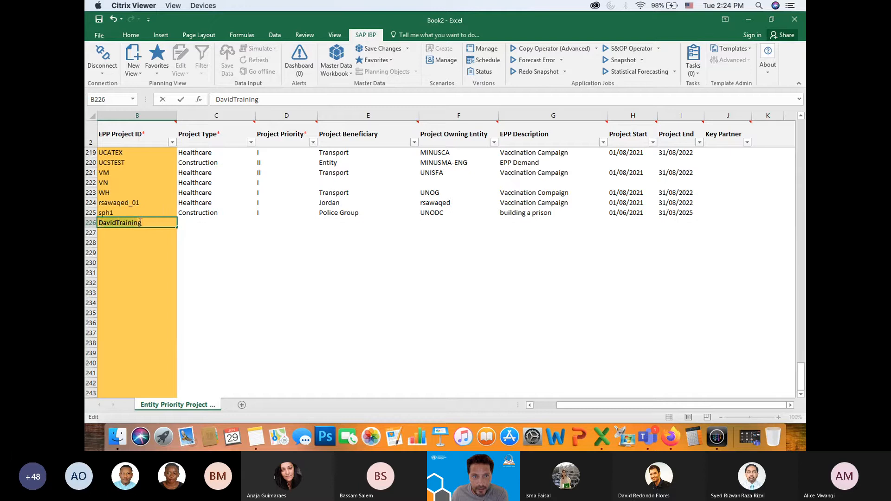
{"action": "left_click_drag", "start_coordinate": [140, 223], "coordinate": [141, 223]}
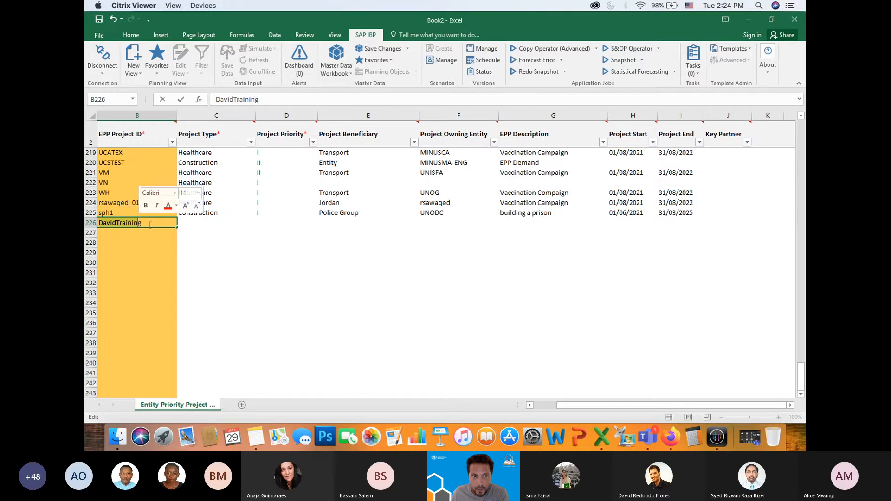
{"action": "left_click", "coordinate": [142, 222]}
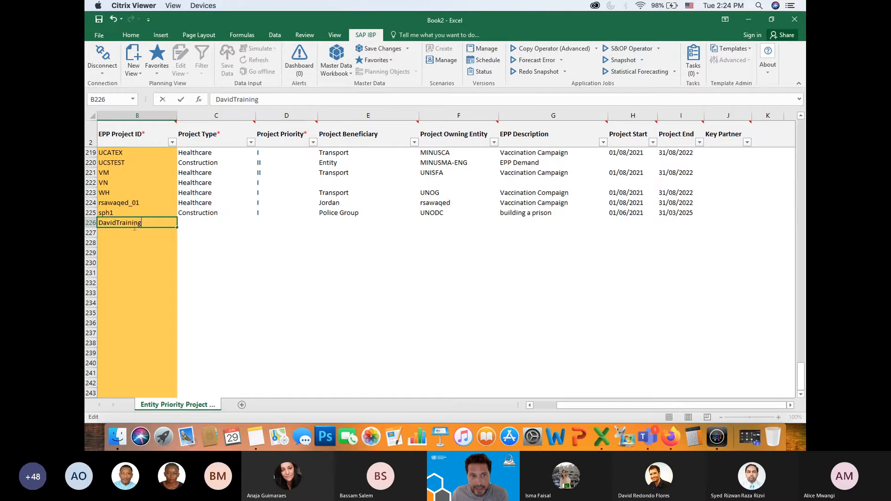
Commit the project ID in B226, look over the Training rows above, and return to row 226
{"action": "mouse_move", "coordinate": [145, 139]}
{"action": "left_click", "coordinate": [188, 223]}
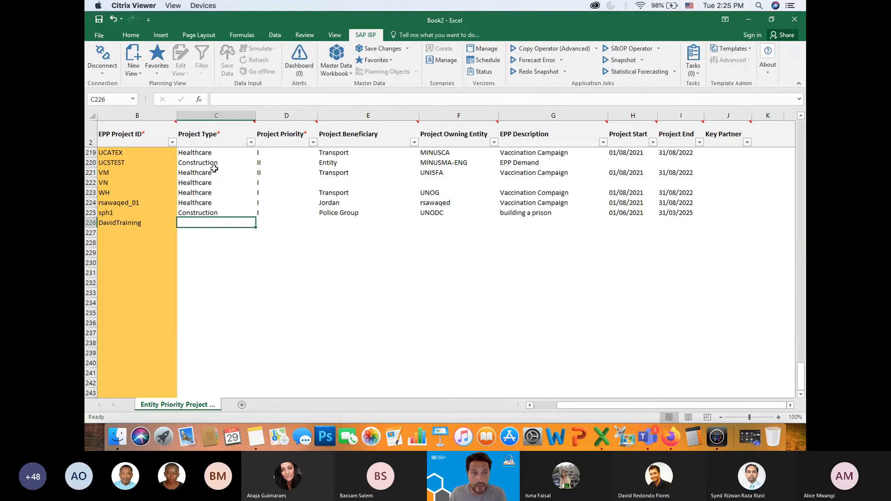
{"action": "scroll", "coordinate": [217, 192], "scroll_direction": "up", "scroll_amount": 9}
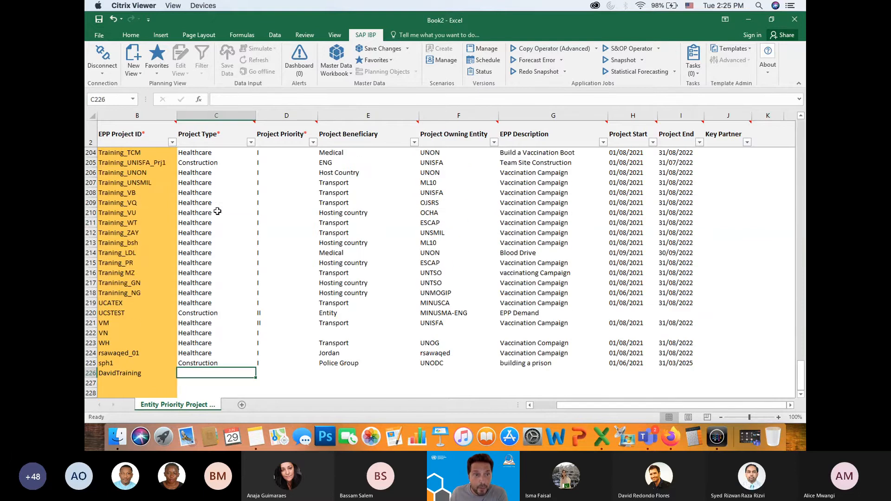
{"action": "scroll", "coordinate": [217, 213], "scroll_direction": "up", "scroll_amount": 6}
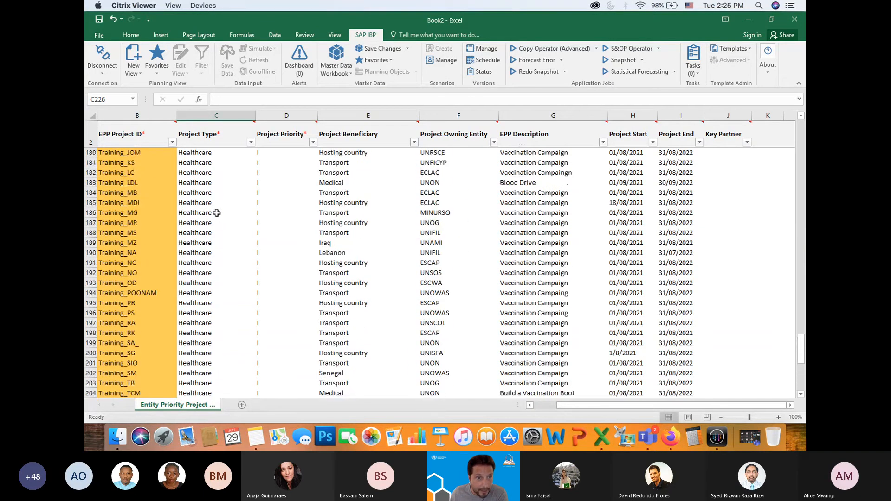
{"action": "scroll", "coordinate": [217, 211], "scroll_direction": "up", "scroll_amount": 16}
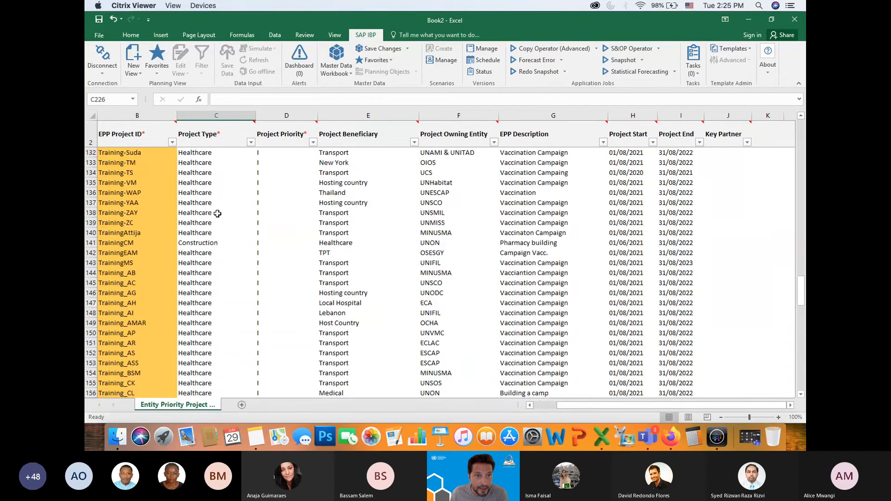
{"action": "scroll", "coordinate": [217, 208], "scroll_direction": "up", "scroll_amount": 3}
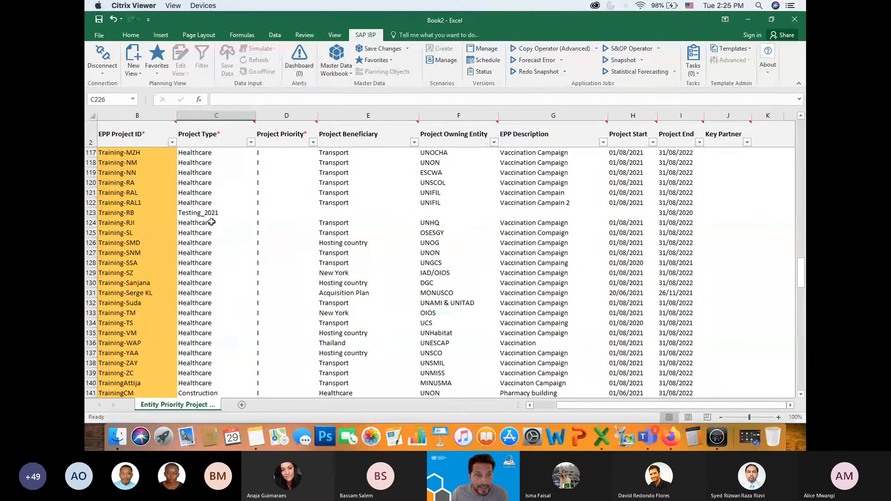
{"action": "scroll", "coordinate": [222, 263], "scroll_direction": "down", "scroll_amount": 20}
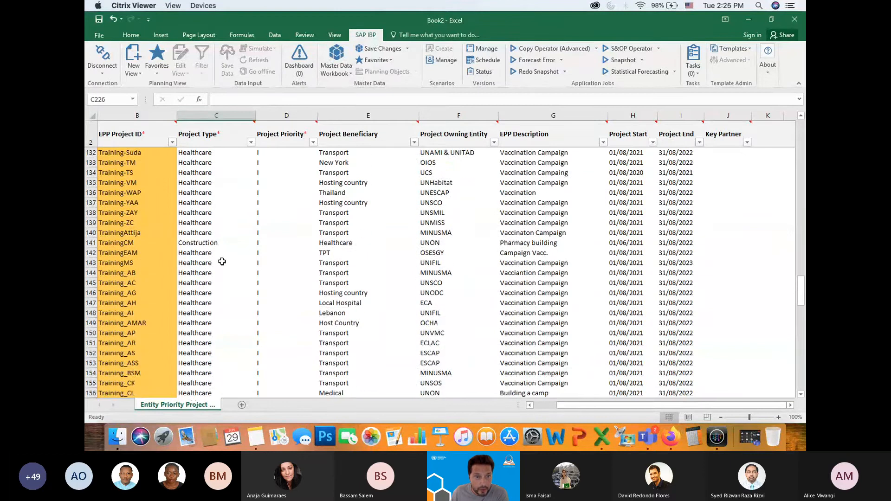
{"action": "scroll", "coordinate": [222, 261], "scroll_direction": "down", "scroll_amount": 13}
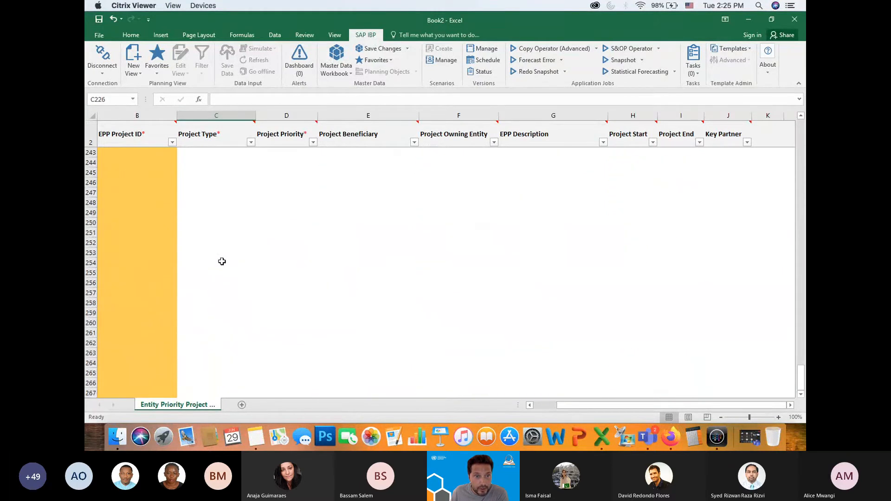
{"action": "scroll", "coordinate": [222, 262], "scroll_direction": "up", "scroll_amount": 2}
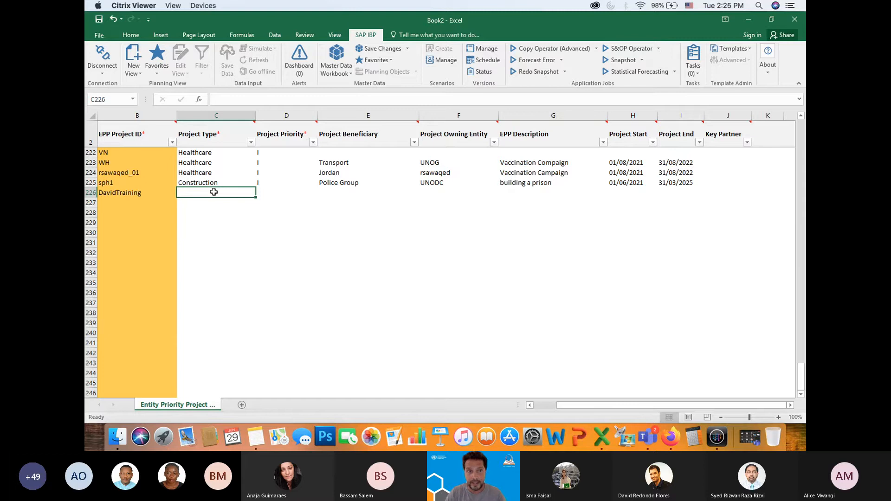
Enter Healthcare as the Project Type in C226 using AutoComplete
{"action": "type", "text": "H"}
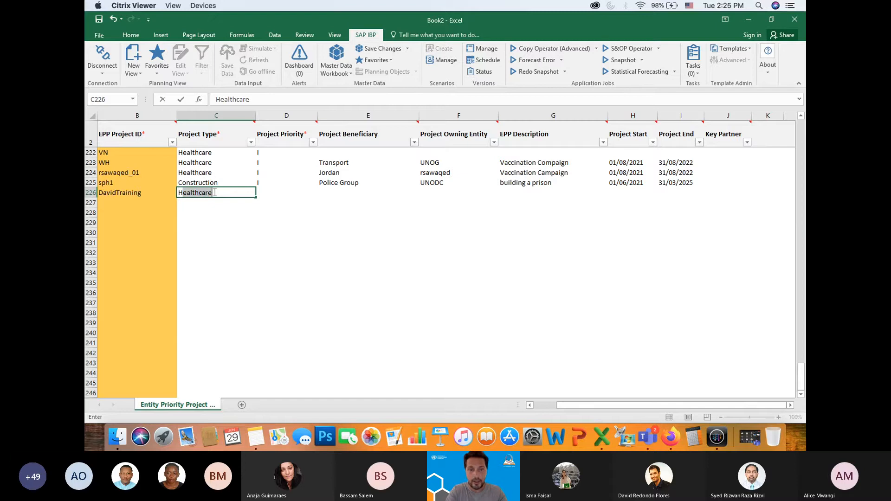
{"action": "type", "text": "ea"}
{"action": "key", "text": "Tab"}
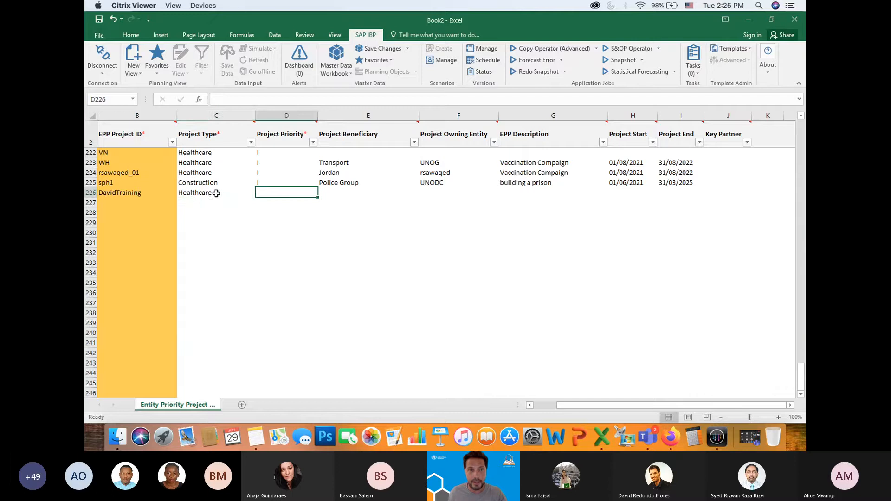
{"action": "left_click", "coordinate": [216, 193]}
Set the Project Priority in D226 to I after checking row 225's priority
{"action": "left_click", "coordinate": [280, 191]}
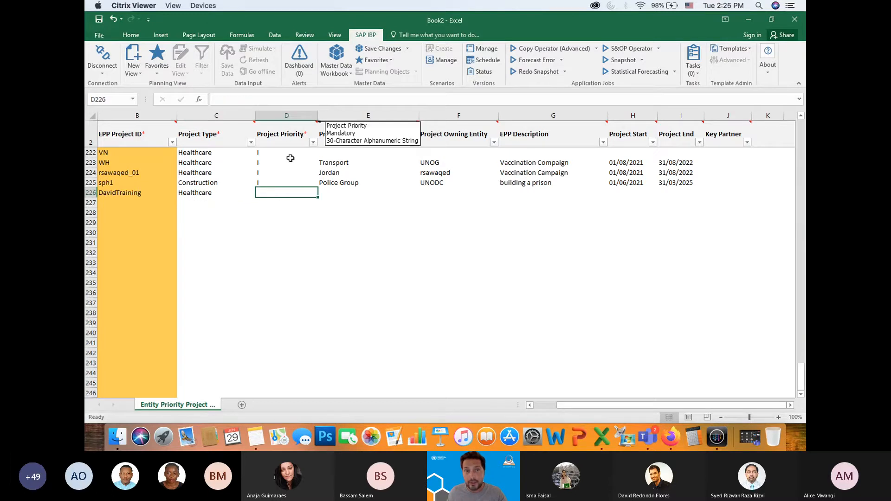
{"action": "left_click", "coordinate": [264, 182]}
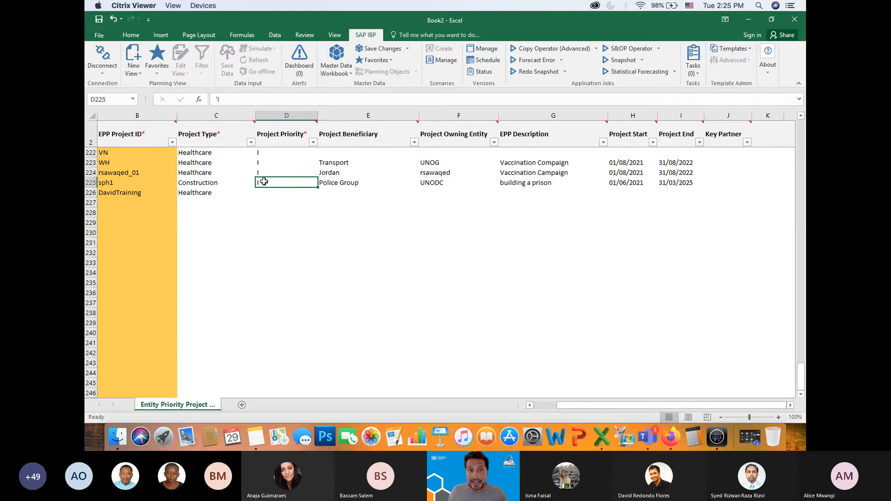
{"action": "left_click", "coordinate": [275, 194]}
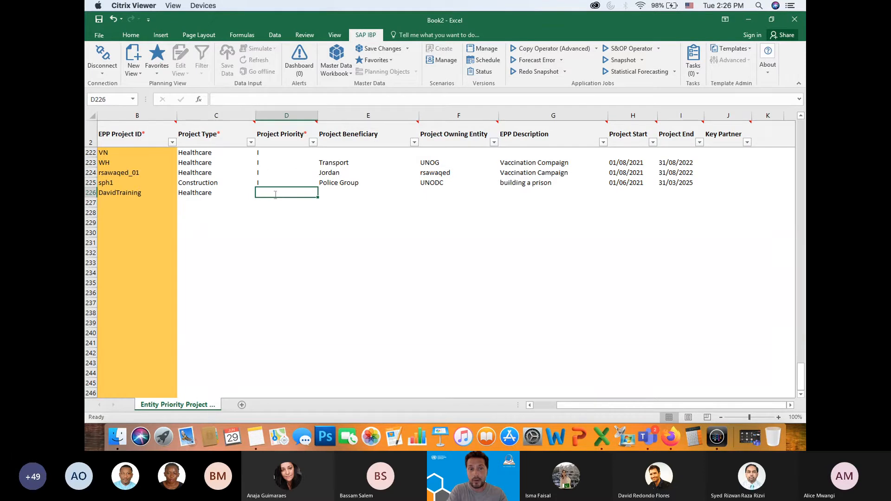
{"action": "double_click", "coordinate": [275, 195]}
{"action": "type", "text": "I"}
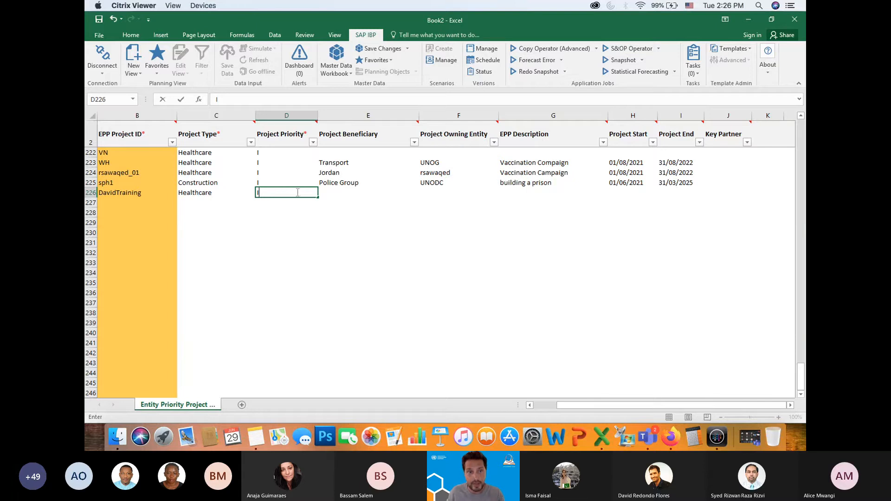
{"action": "left_click", "coordinate": [353, 192]}
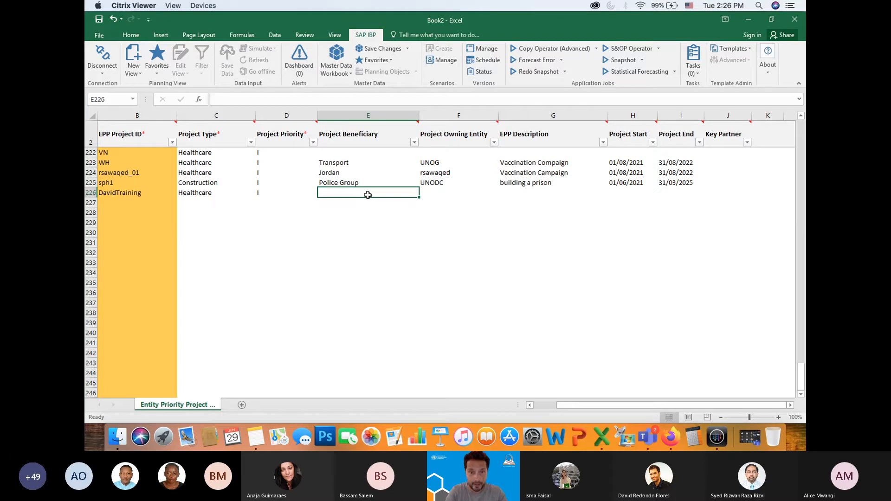
Fill E226–G226 with Hosting country, UNGSC and the description 'Vaccination Campaing'
{"action": "scroll", "coordinate": [343, 167], "scroll_direction": "up", "scroll_amount": 2}
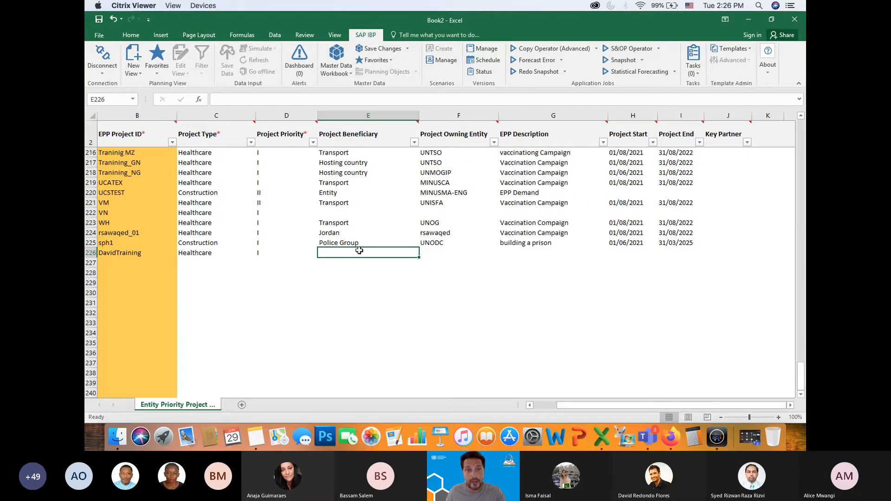
{"action": "type", "text": "Hosting"}
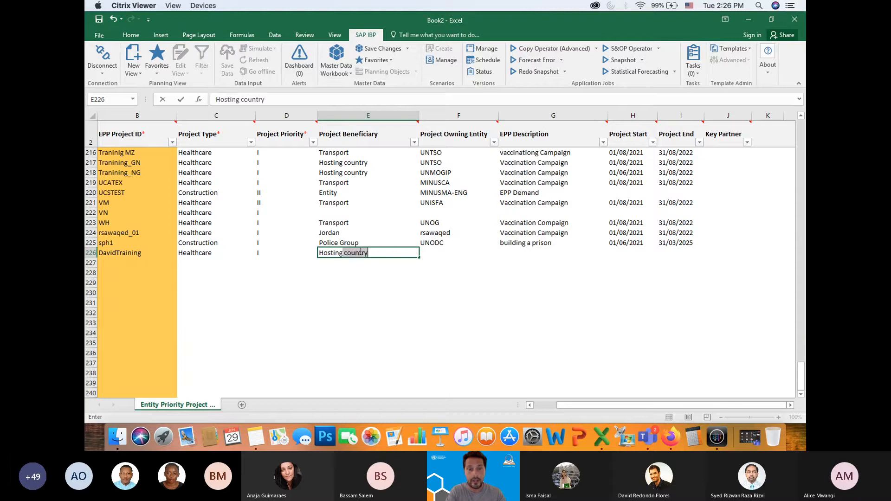
{"action": "key", "text": "Tab"}
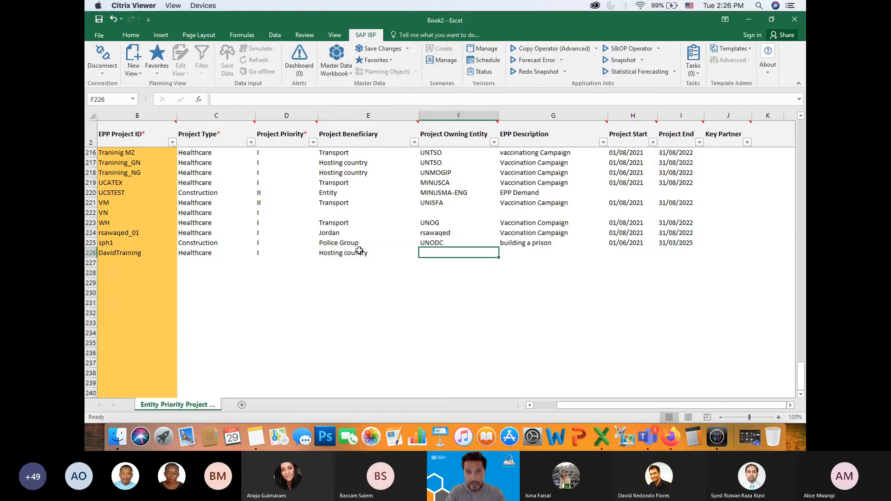
{"action": "type", "text": "UNGSC"}
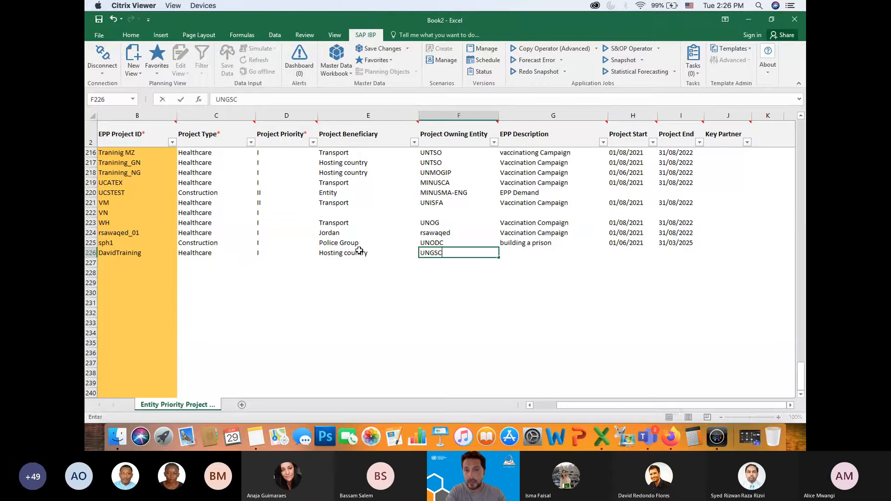
{"action": "key", "text": "Tab"}
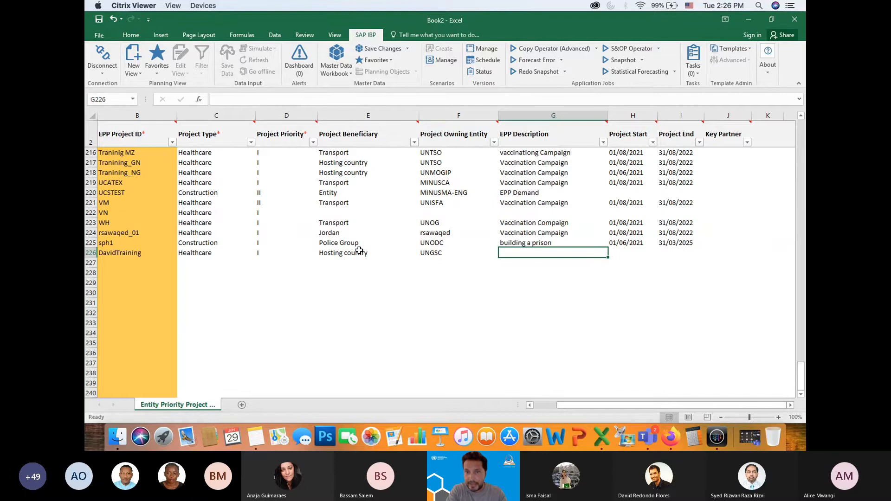
{"action": "type", "text": "Vacci"}
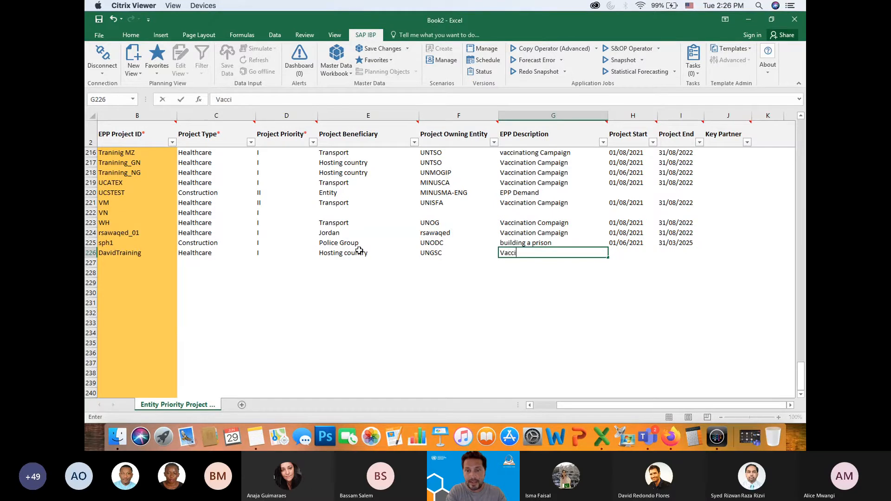
{"action": "type", "text": "nation C"}
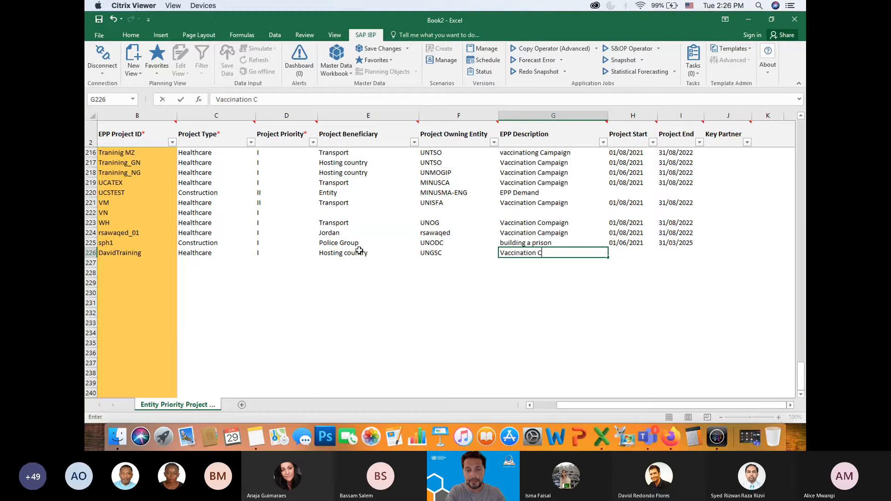
{"action": "type", "text": "ampaing"}
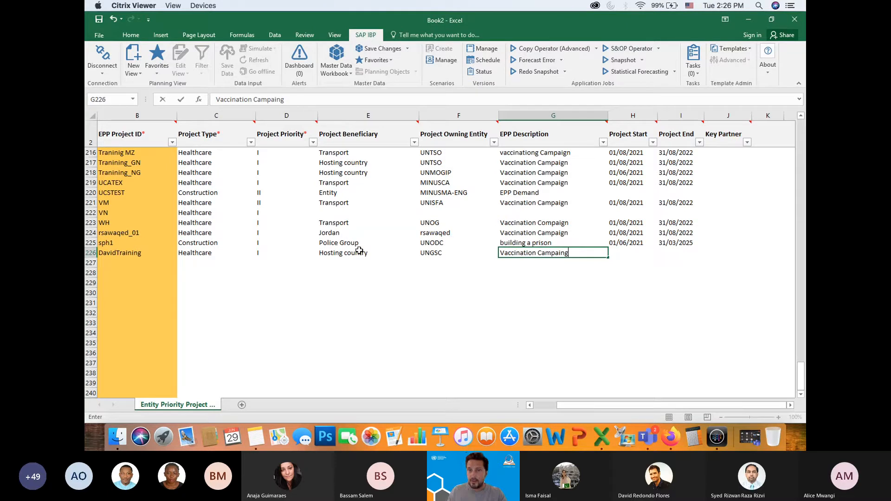
{"action": "key", "text": "Tab"}
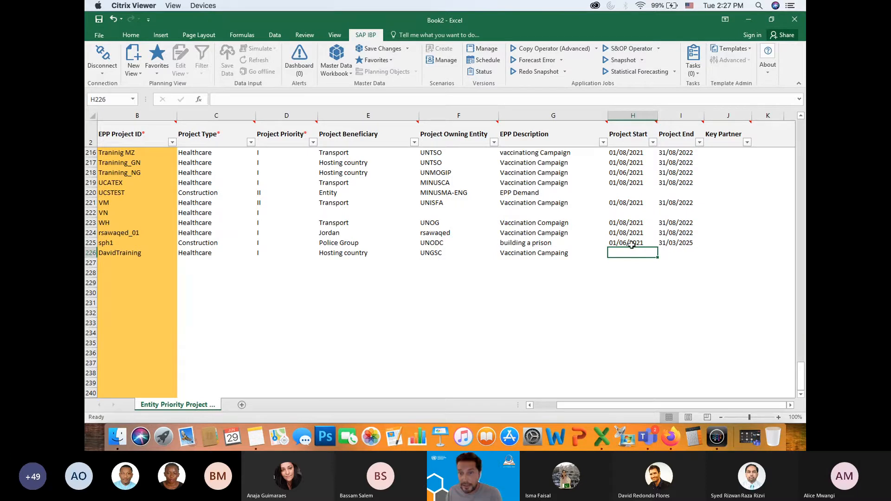
Copy row 225's Project Start and End dates into H226:I226
{"action": "left_click_drag", "start_coordinate": [631, 242], "coordinate": [665, 243]}
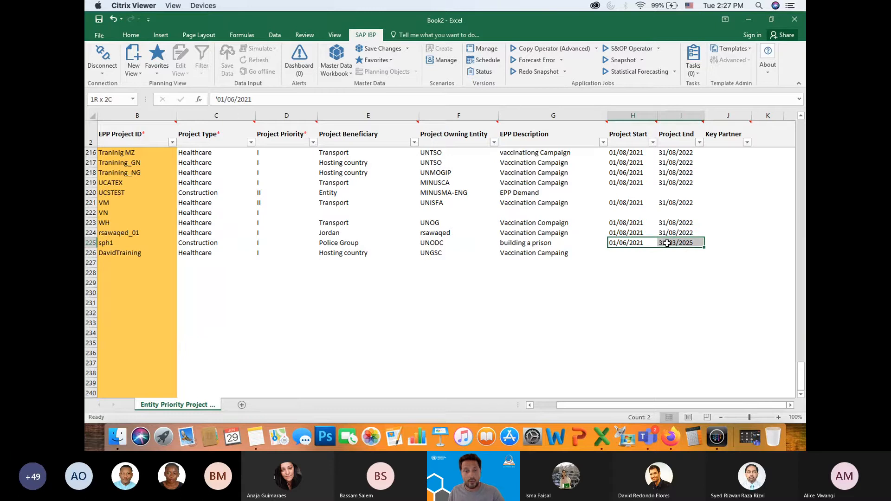
{"action": "key", "text": "ctrl+c"}
{"action": "left_click", "coordinate": [632, 255]}
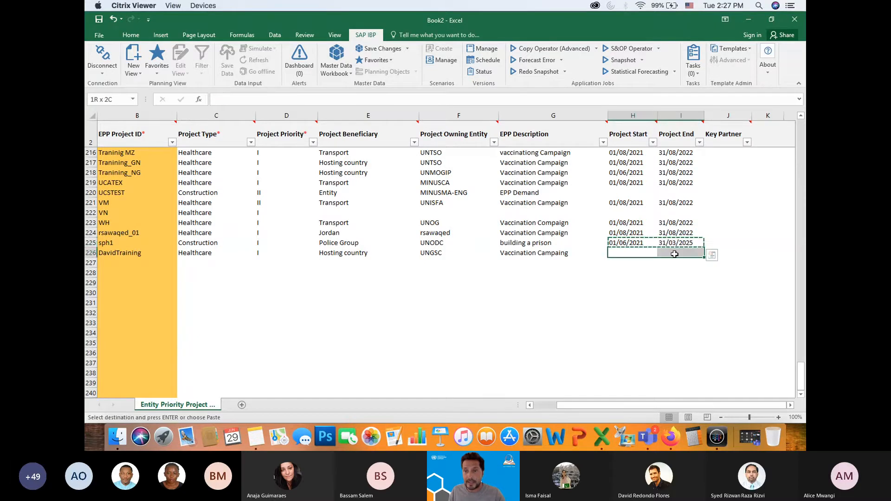
{"action": "key", "text": "ctrl+v"}
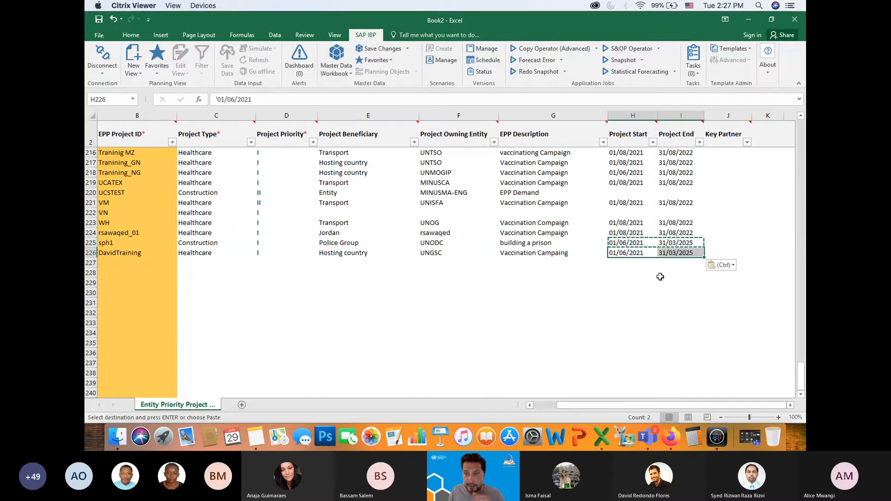
Change H226's start date to 01/07/2021 without the leading apostrophe, and review row 226
{"action": "left_click", "coordinate": [623, 254]}
{"action": "double_click", "coordinate": [622, 255]}
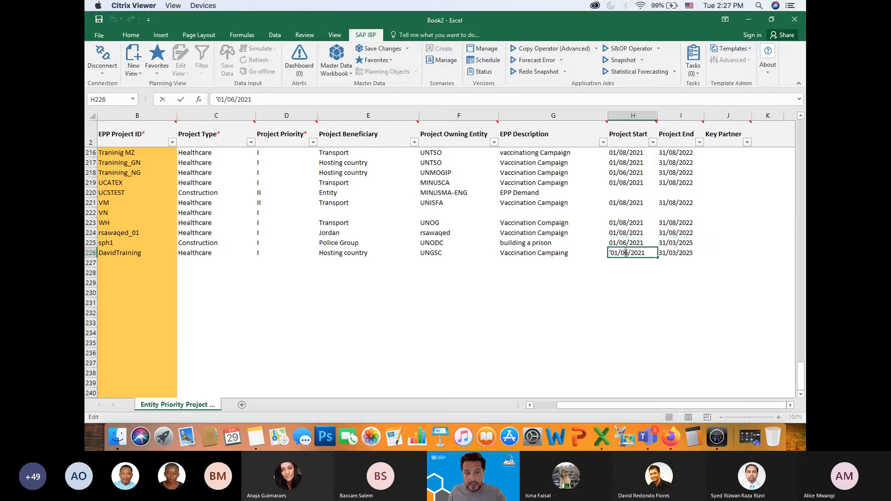
{"action": "type", "text": "7"}
{"action": "left_click_drag", "start_coordinate": [611, 253], "coordinate": [608, 254]}
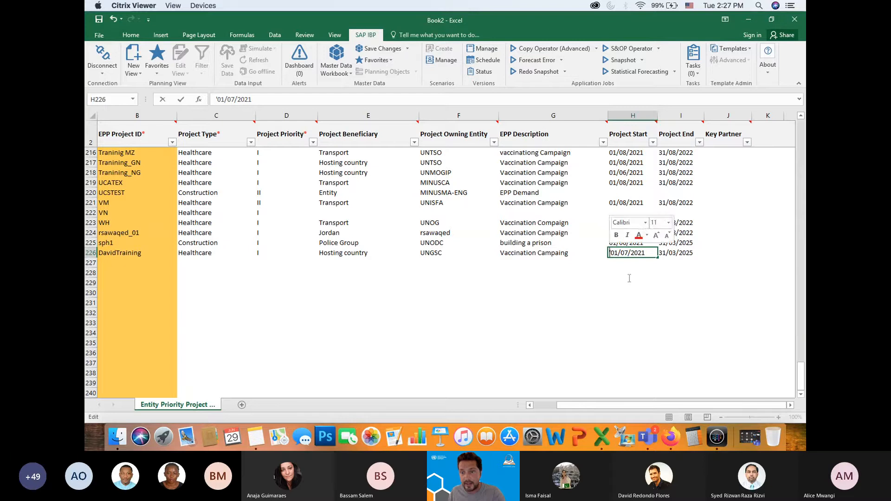
{"action": "key", "text": "BackSpace"}
{"action": "key", "text": "Return"}
{"action": "left_click", "coordinate": [636, 268]}
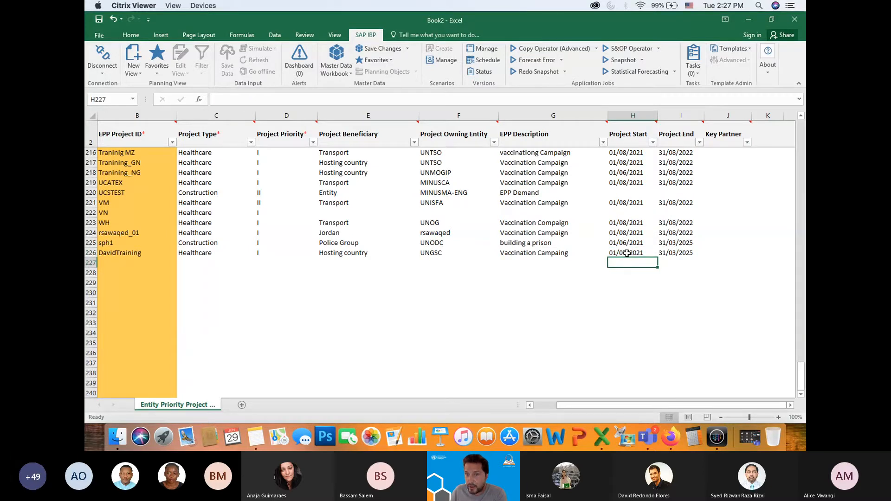
{"action": "left_click", "coordinate": [682, 254]}
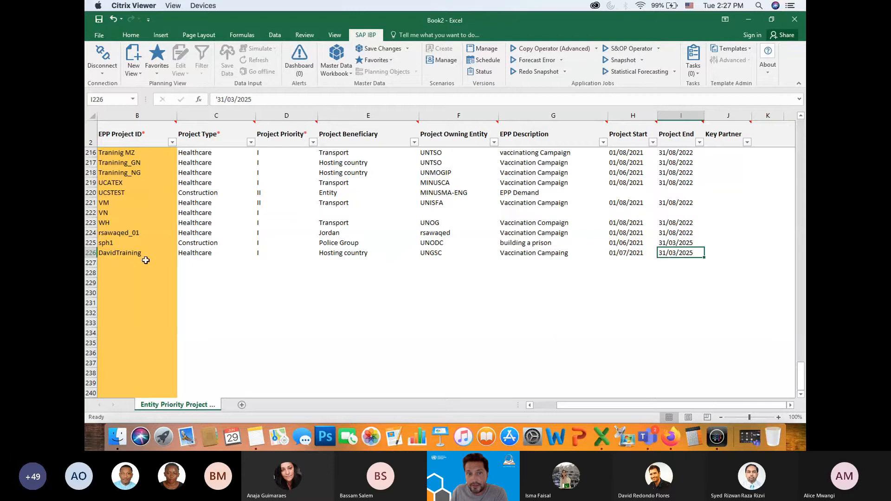
{"action": "left_click_drag", "start_coordinate": [139, 253], "coordinate": [680, 253]}
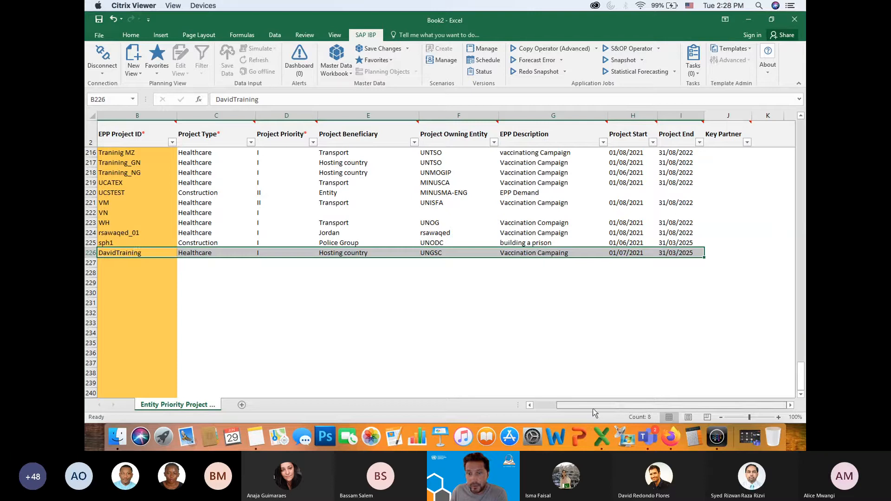
Return to the Excel session and select row 226 from column B to I
{"action": "left_click", "coordinate": [733, 352]}
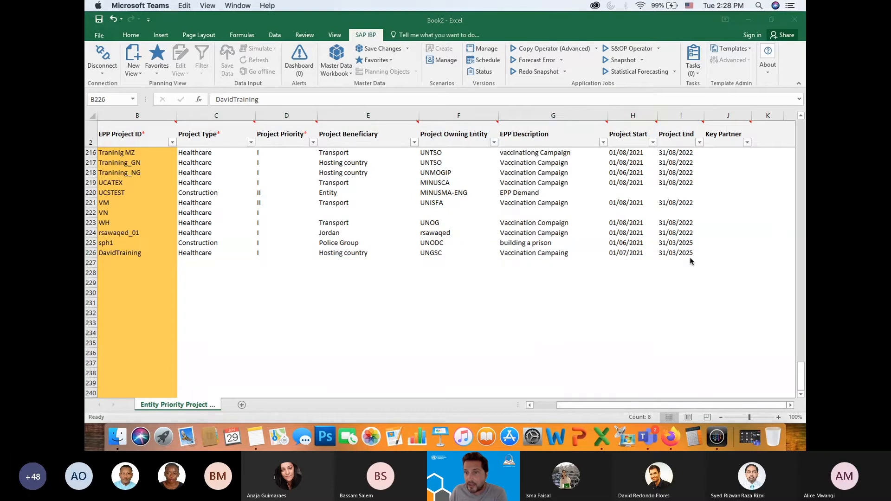
{"action": "left_click", "coordinate": [721, 247]}
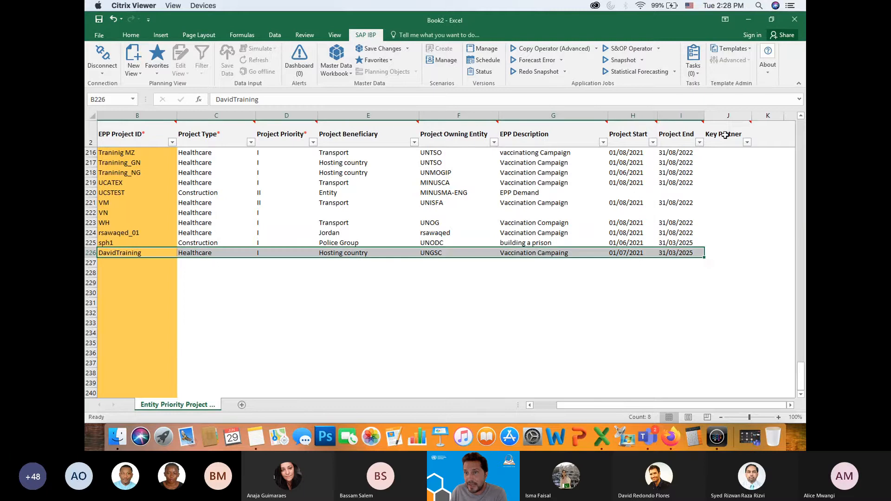
{"action": "left_click", "coordinate": [723, 250]}
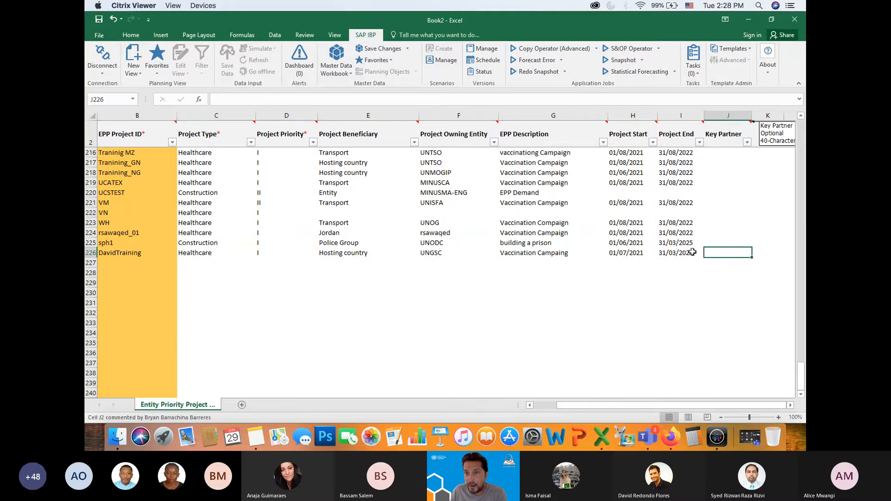
{"action": "left_click_drag", "start_coordinate": [685, 251], "coordinate": [112, 254]}
{"action": "left_click", "coordinate": [427, 349]}
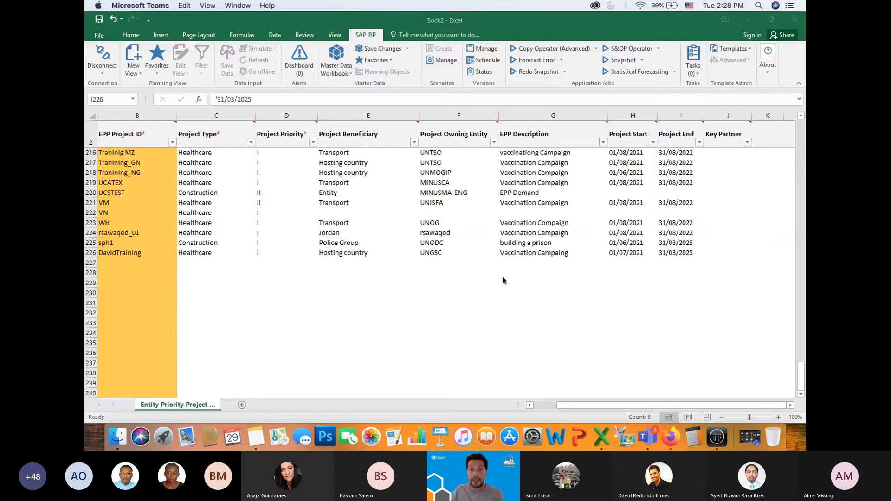
{"action": "left_click", "coordinate": [417, 292]}
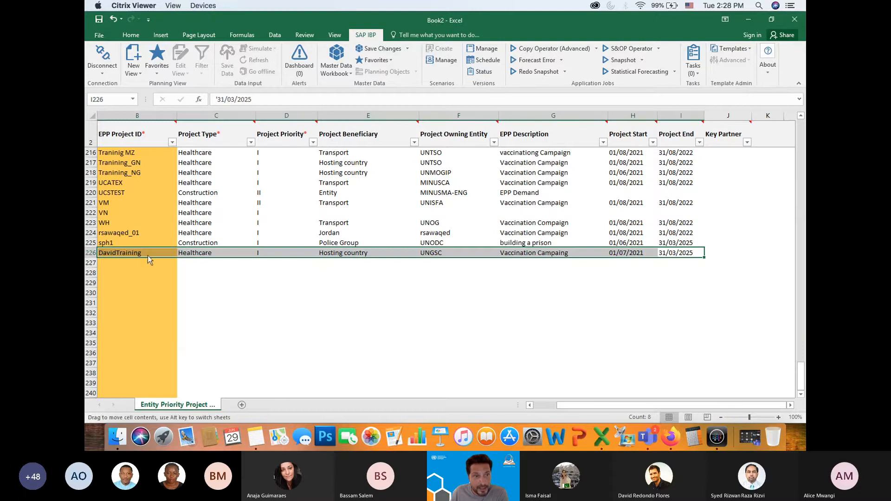
{"action": "left_click", "coordinate": [147, 253]}
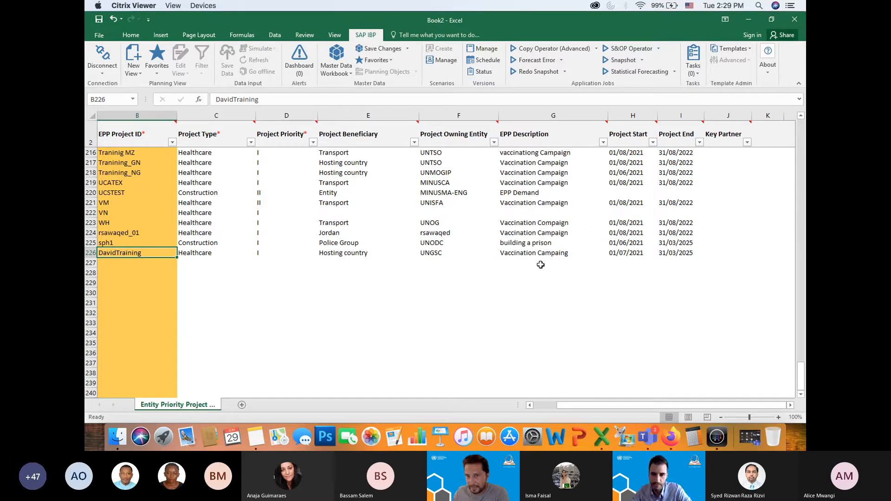
Fix G226's description from 'Vaccination Campaing' to 'Vaccination Campaign', then reselect B226:I226
{"action": "left_click", "coordinate": [564, 251]}
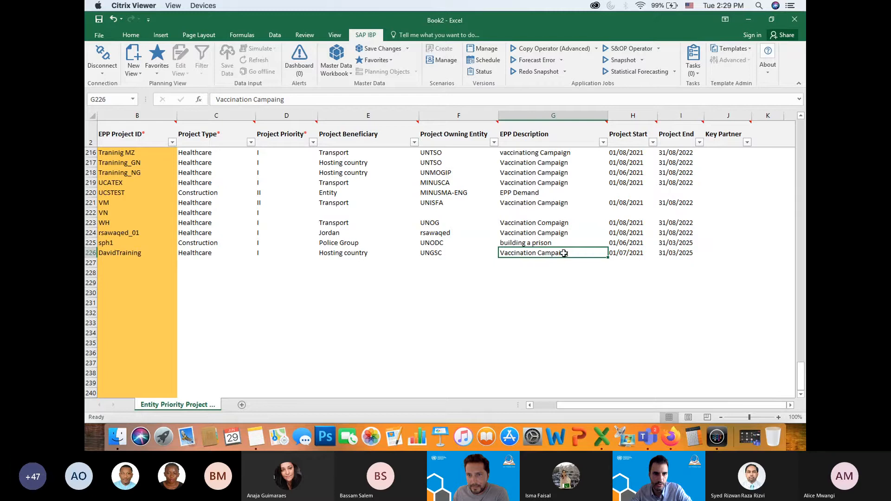
{"action": "double_click", "coordinate": [564, 253]}
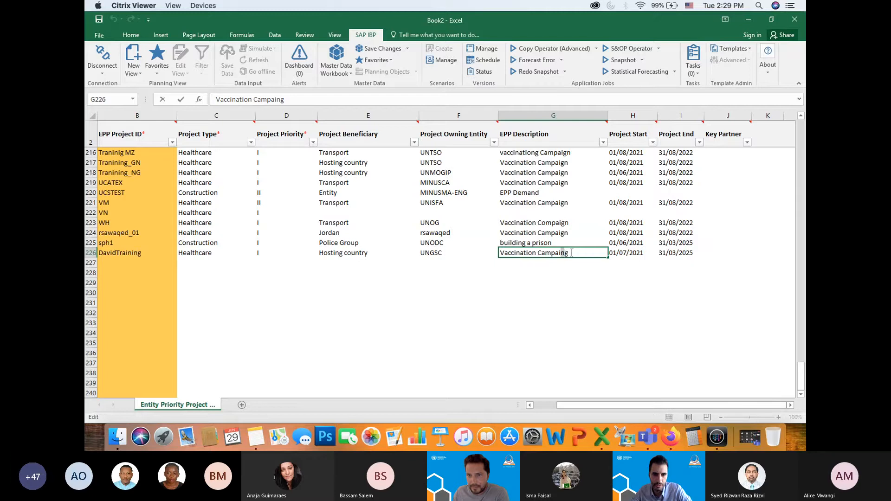
{"action": "left_click_drag", "start_coordinate": [571, 252], "coordinate": [571, 253]}
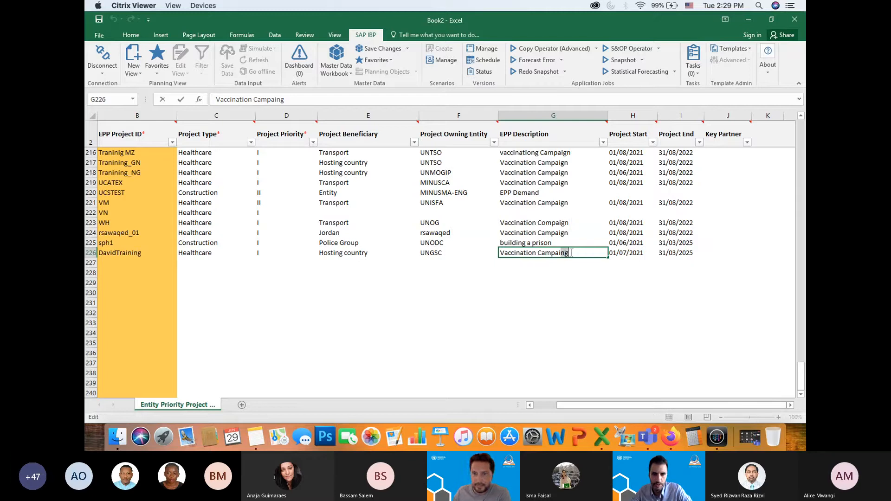
{"action": "type", "text": "ign"}
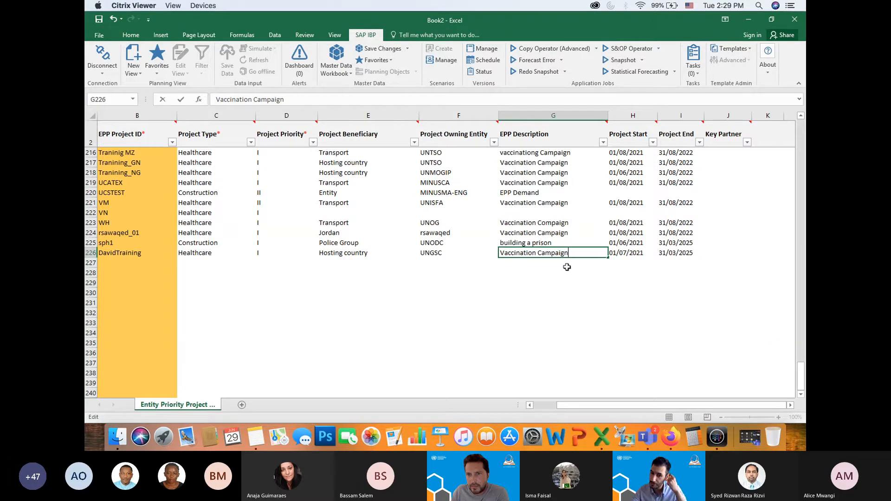
{"action": "left_click", "coordinate": [546, 212]}
{"action": "left_click", "coordinate": [559, 292]}
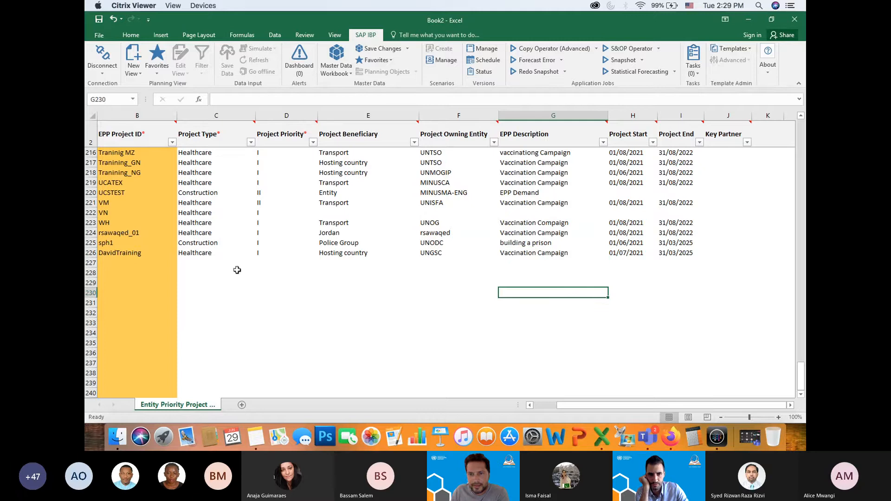
{"action": "left_click_drag", "start_coordinate": [126, 255], "coordinate": [676, 253]}
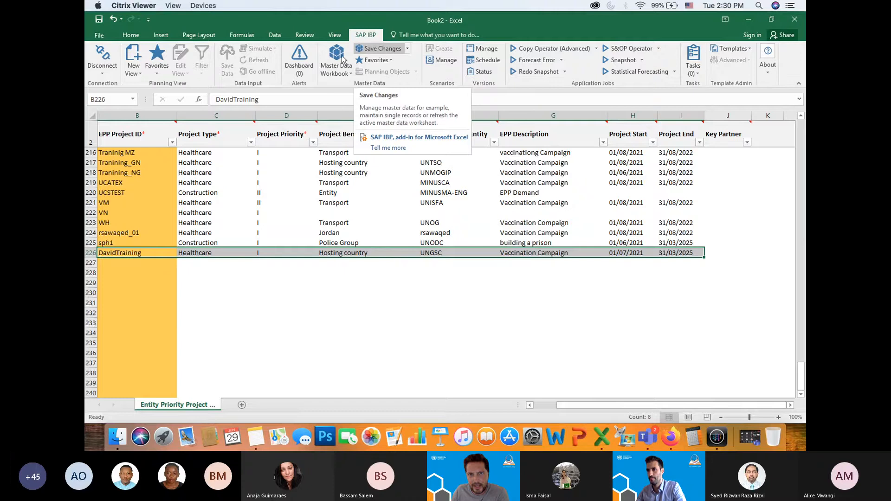
Save row 226's changes to SAP IBP with the comment 'Project for'
{"action": "left_click", "coordinate": [387, 49]}
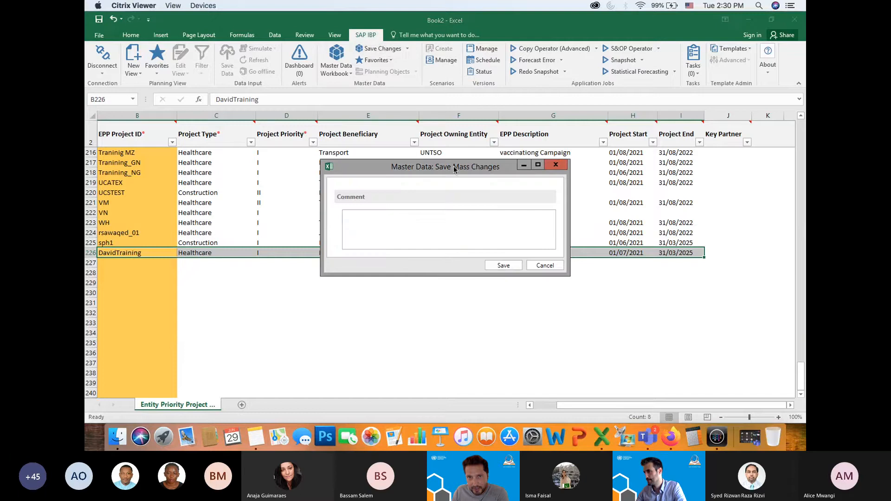
{"action": "left_click", "coordinate": [404, 218]}
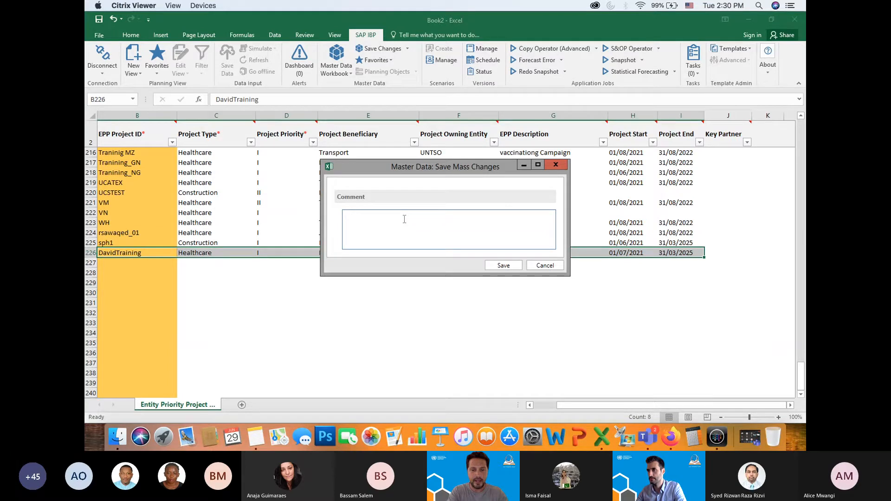
{"action": "type", "text": "Project for DavidTraining"}
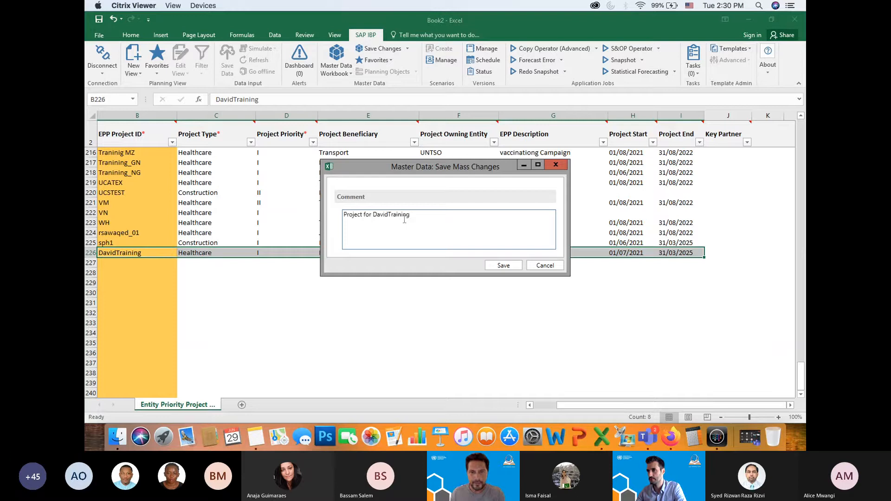
{"action": "left_click", "coordinate": [500, 265]}
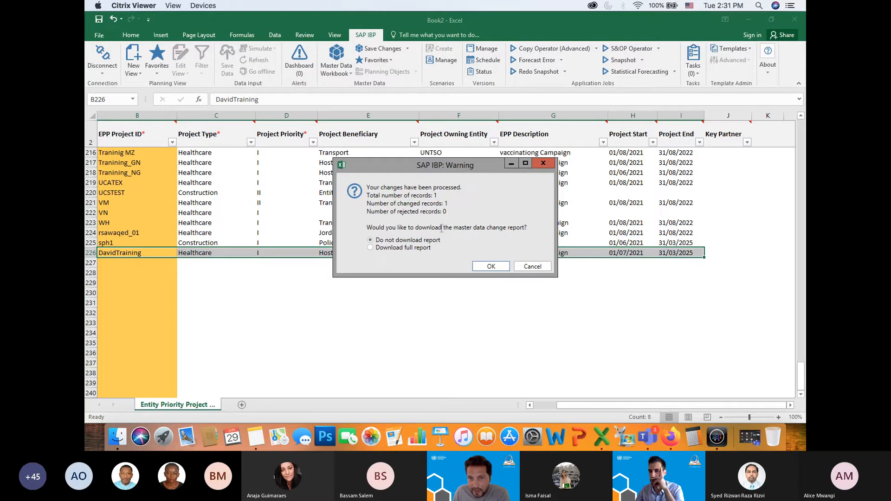
Choose 'Download full report' in the SAP IBP warning to open the Book3 report
{"action": "left_click_drag", "start_coordinate": [442, 227], "coordinate": [526, 229]}
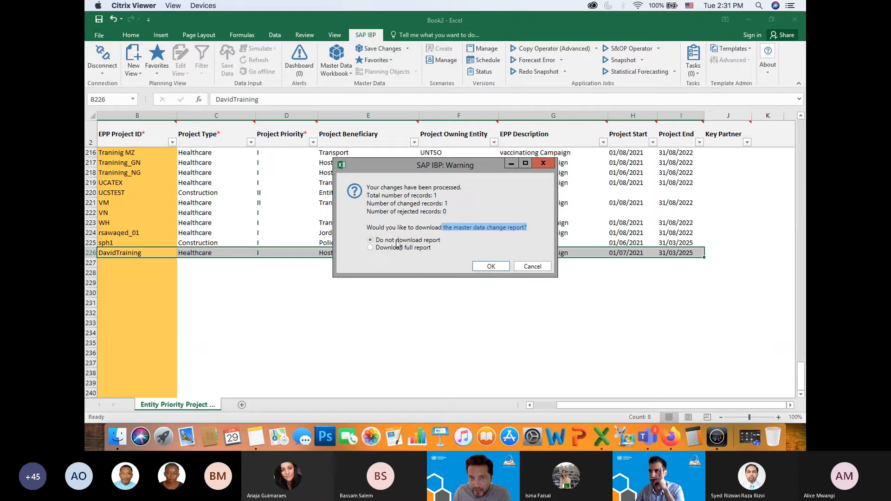
{"action": "left_click", "coordinate": [371, 248]}
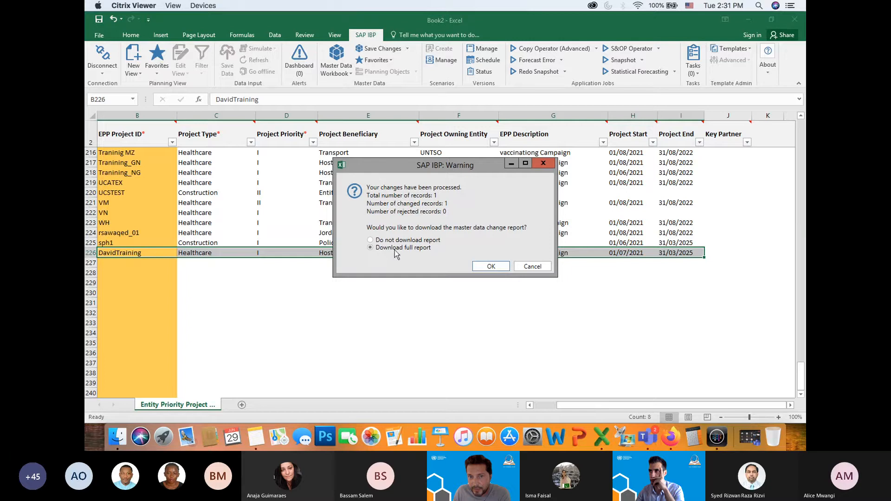
{"action": "left_click", "coordinate": [486, 267]}
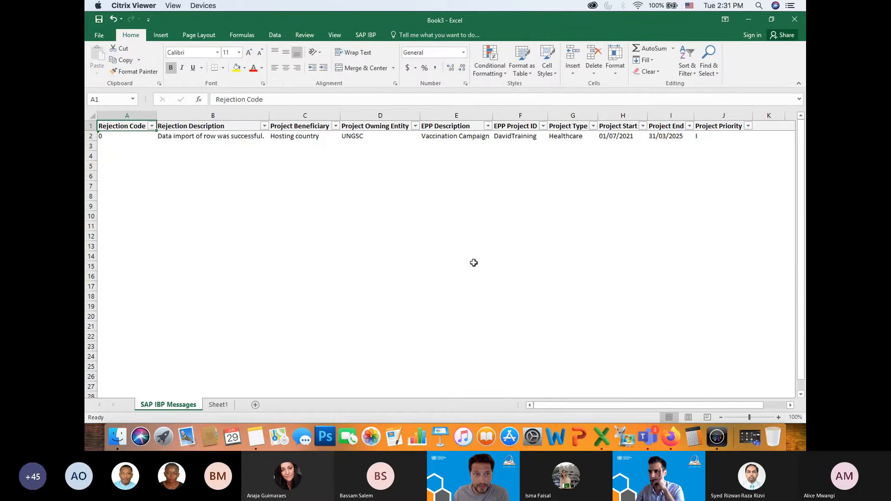
Check the row's rejection code 0 and successful import message in Book3
{"action": "left_click", "coordinate": [121, 135]}
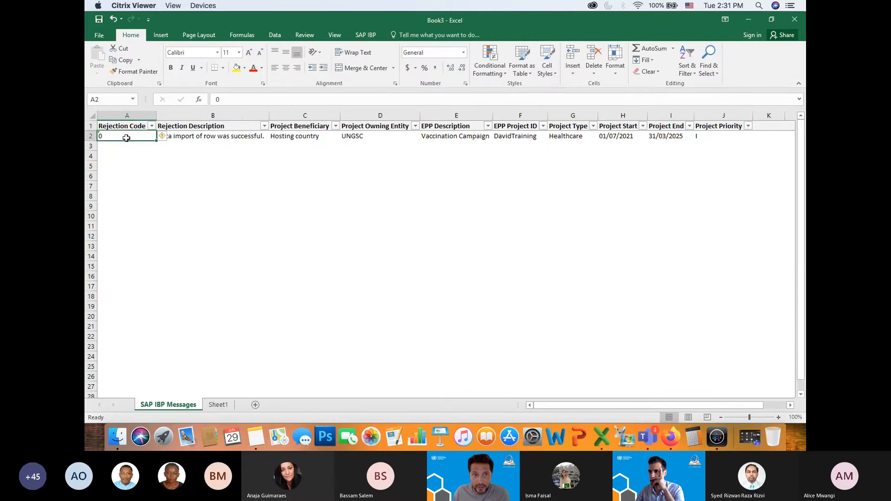
{"action": "left_click", "coordinate": [201, 136]}
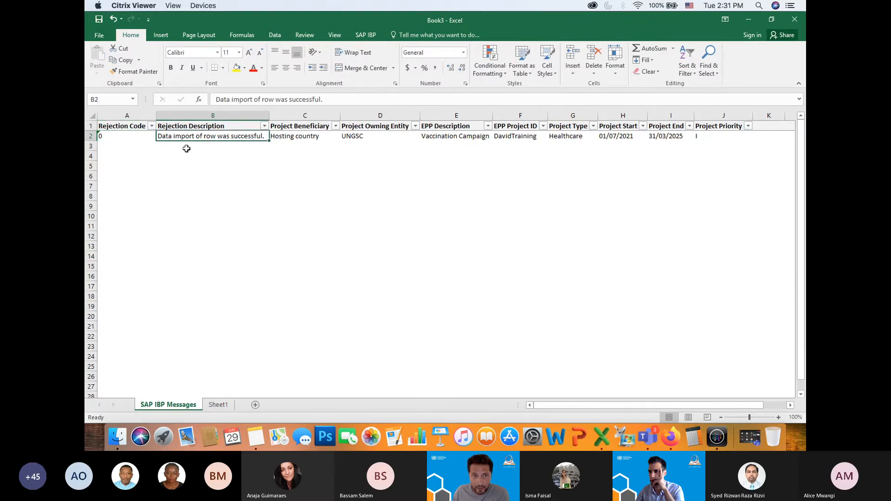
{"action": "key", "text": "alt+Tab"}
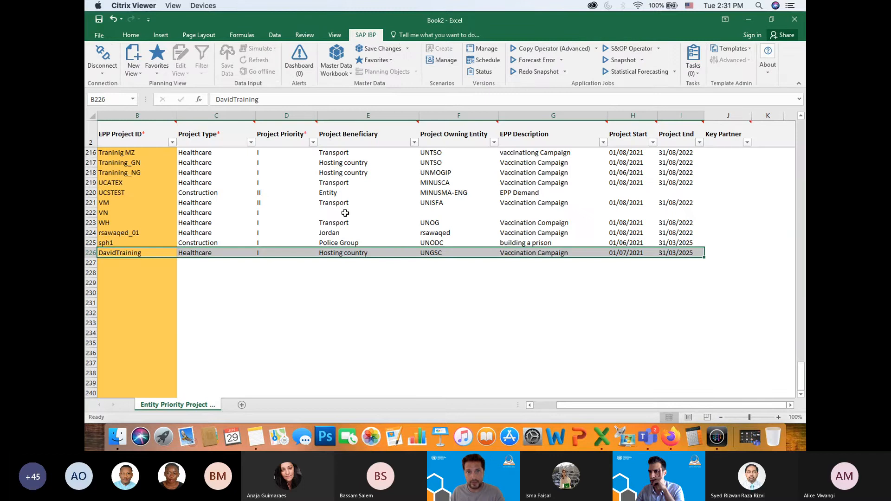
{"action": "key", "text": "ctrl+Down"}
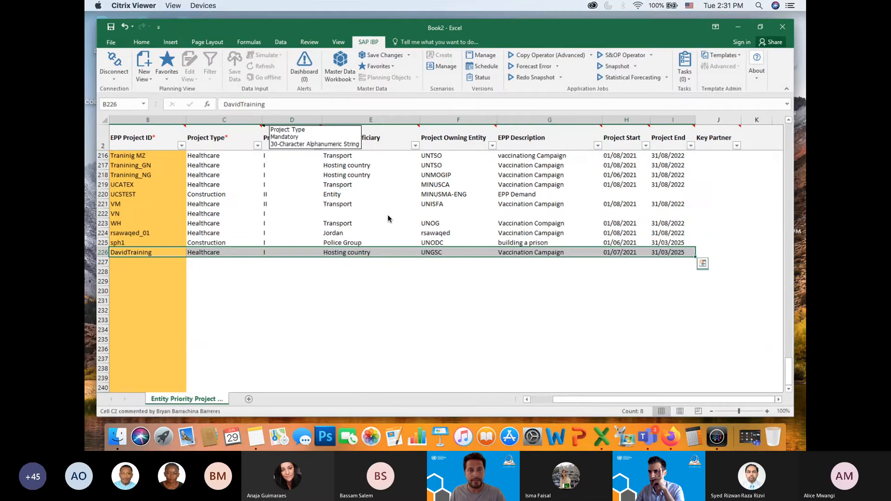
{"action": "key", "text": "ctrl+Up"}
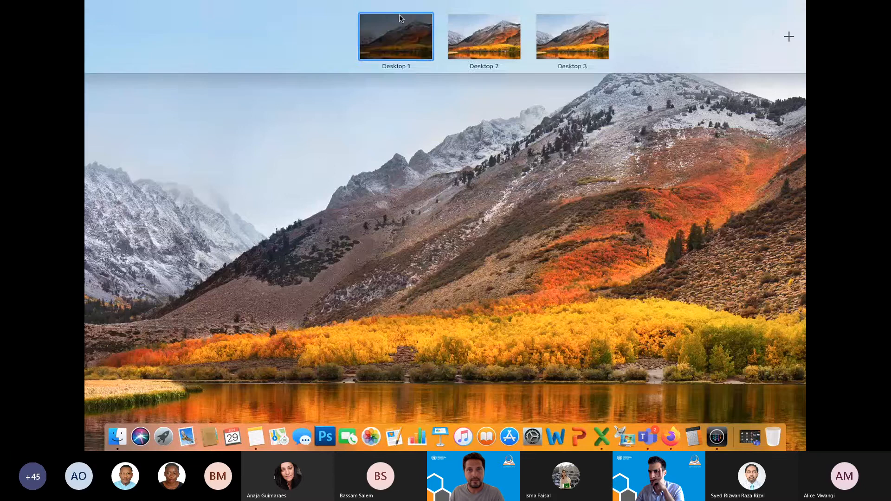
{"action": "left_click", "coordinate": [399, 19]}
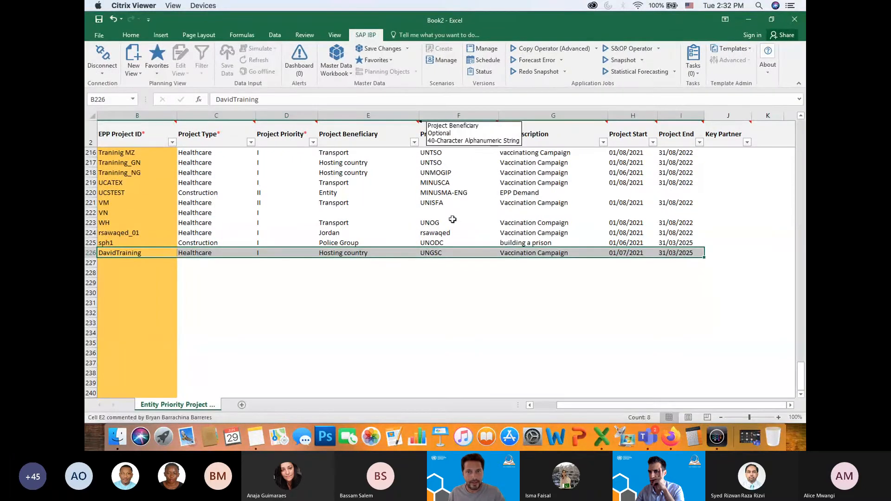
Close the Book3 messages workbook without saving, bringing Book2 back to the front
{"action": "key", "text": "super+Tab"}
{"action": "key", "text": "super+Tab"}
{"action": "key", "text": "super+Tab"}
{"action": "key", "text": "super+Tab"}
{"action": "key", "text": "super+Tab"}
{"action": "key", "text": "super+Tab"}
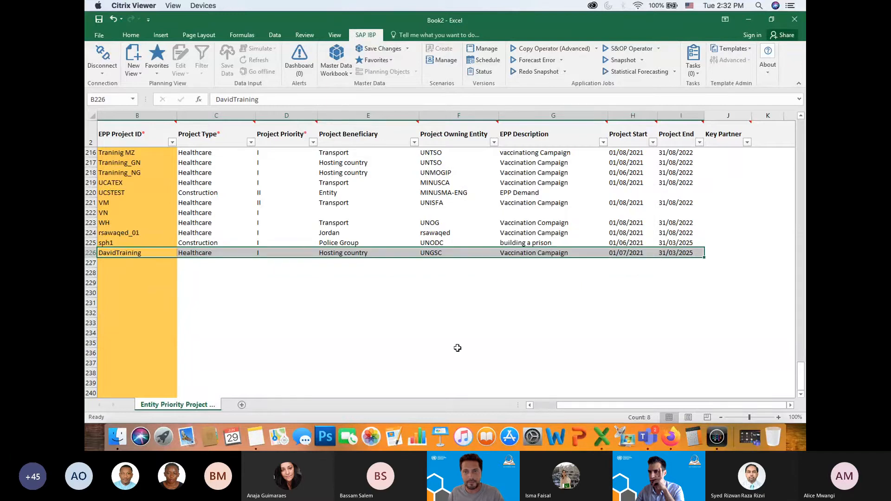
{"action": "key", "text": "ctrl+Up"}
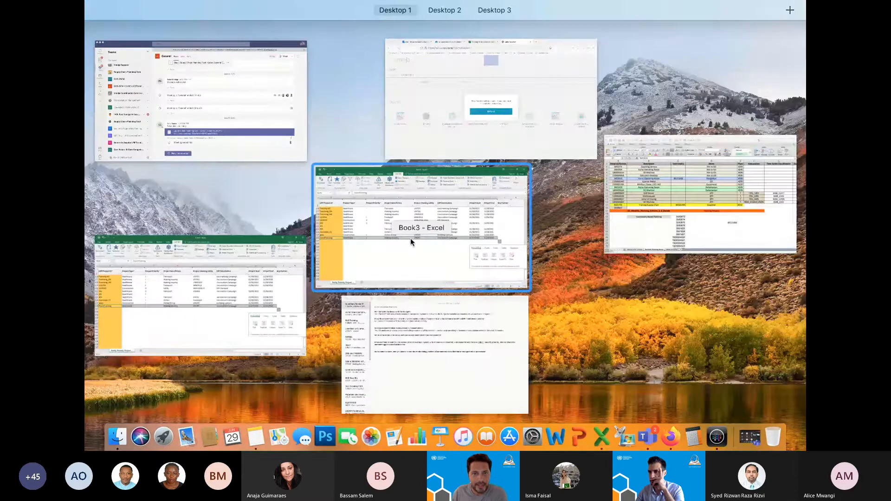
{"action": "left_click", "coordinate": [411, 241]}
{"action": "key", "text": "super+grave"}
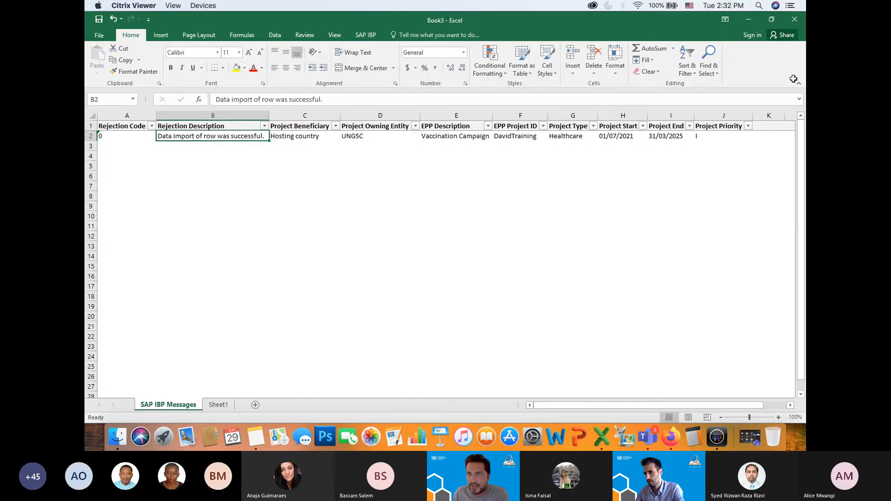
{"action": "left_click", "coordinate": [794, 19]}
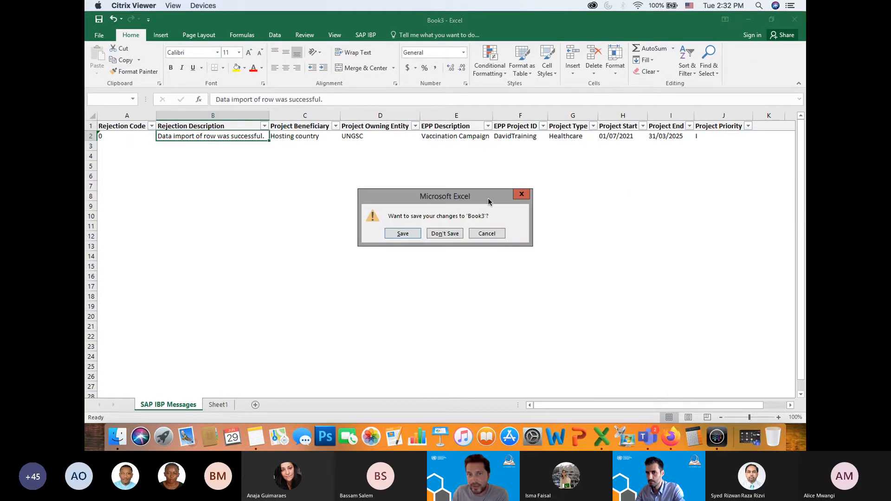
{"action": "left_click", "coordinate": [448, 233]}
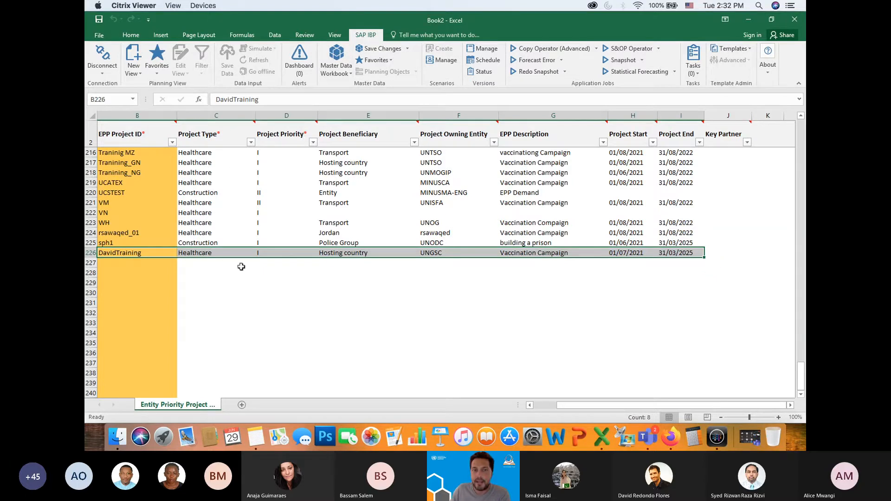
Reload the Entity Priority Project Header workbook and select DavidTraining's project type cell C226
{"action": "left_click", "coordinate": [337, 56]}
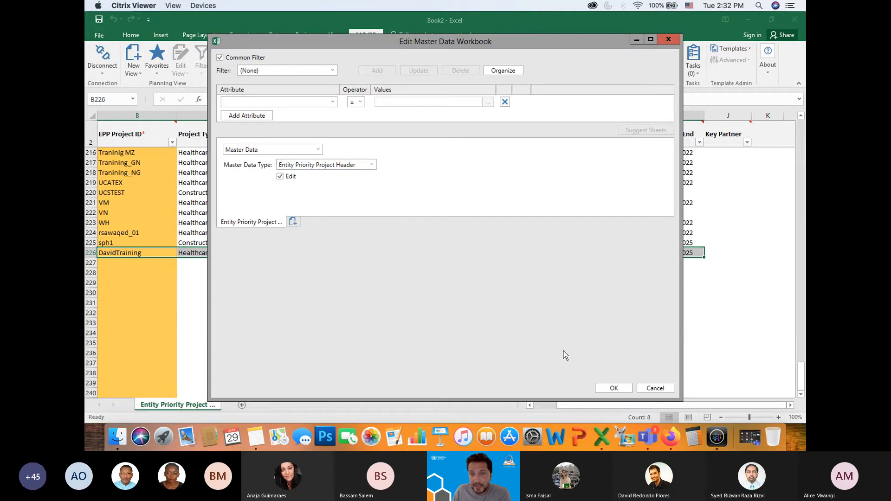
{"action": "left_click", "coordinate": [610, 389]}
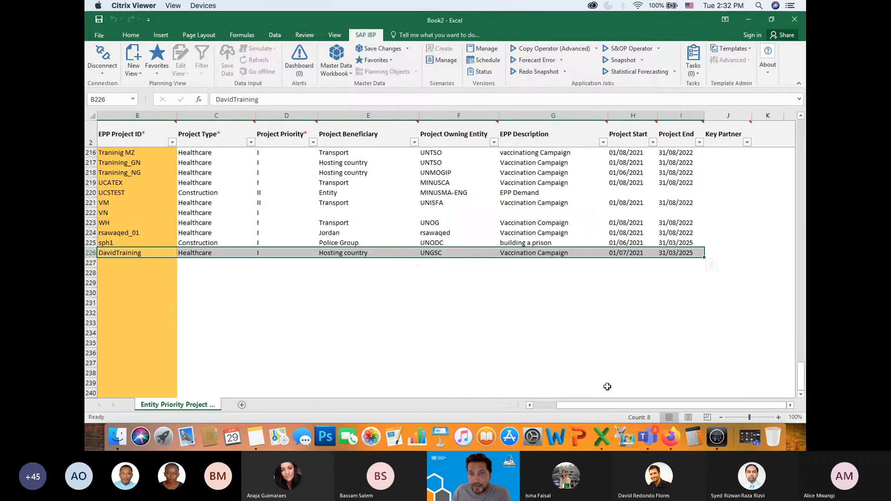
{"action": "scroll", "coordinate": [198, 234], "scroll_direction": "up", "scroll_amount": 1}
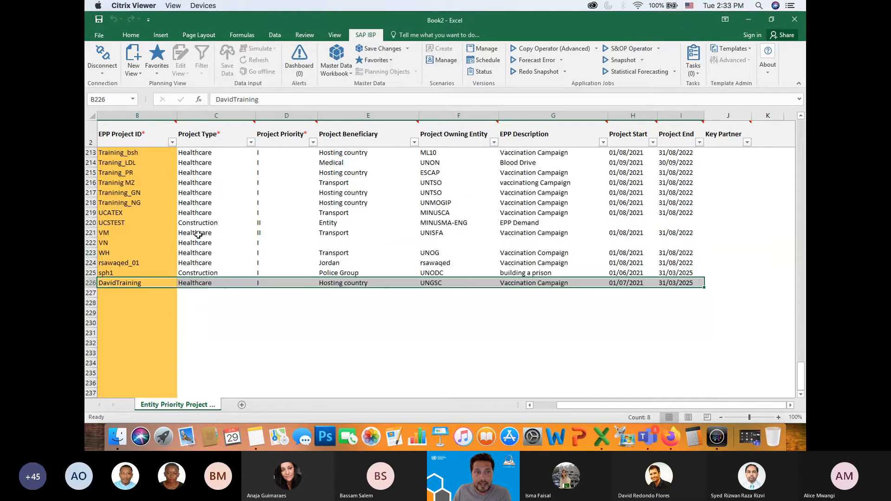
{"action": "scroll", "coordinate": [144, 218], "scroll_direction": "up", "scroll_amount": 1}
{"action": "scroll", "coordinate": [144, 219], "scroll_direction": "down", "scroll_amount": 3}
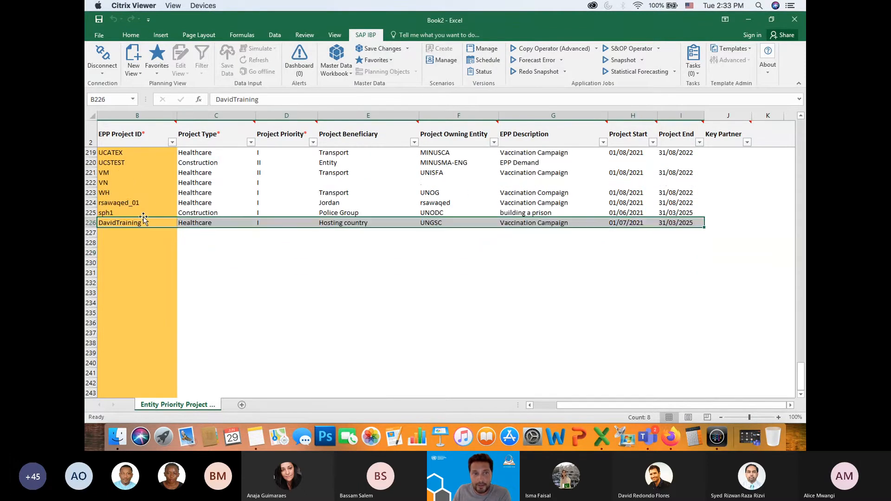
{"action": "left_click", "coordinate": [90, 222]}
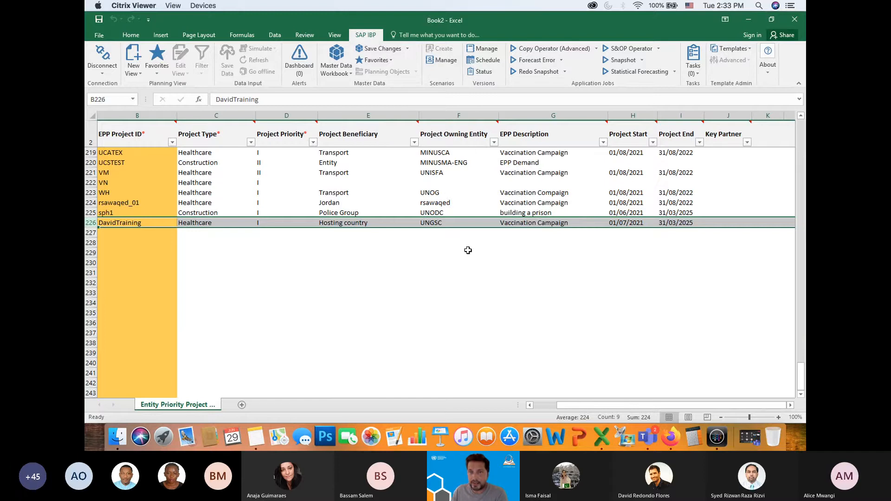
{"action": "left_click", "coordinate": [140, 223]}
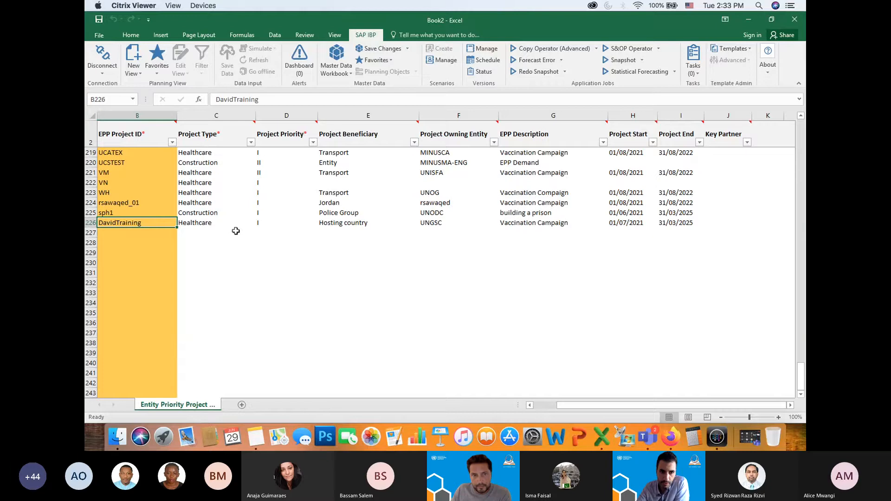
{"action": "left_click", "coordinate": [217, 223]}
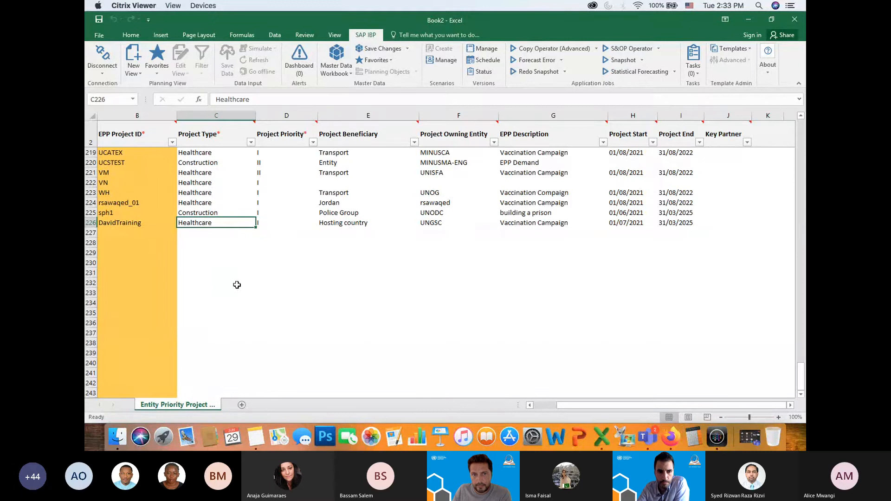
Change C226's project type from Healthcare to Healthcat
{"action": "double_click", "coordinate": [222, 223]}
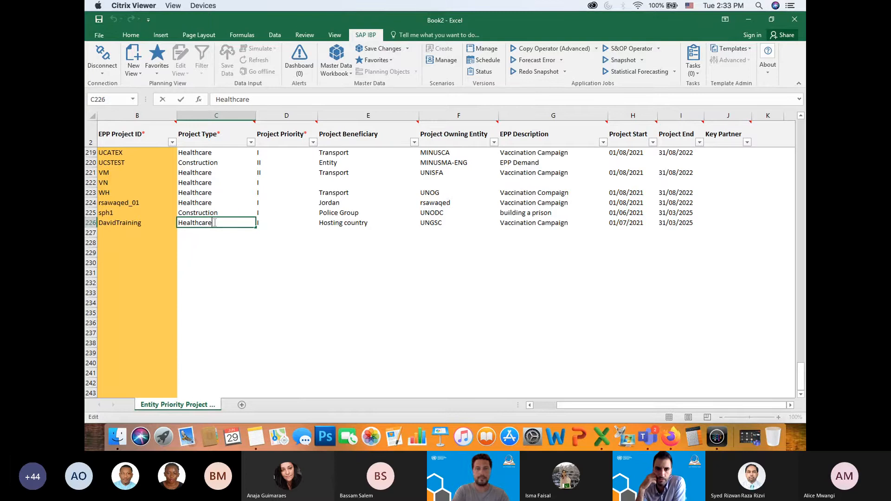
{"action": "key", "text": "BackSpace"}
{"action": "key", "text": "BackSpace"}
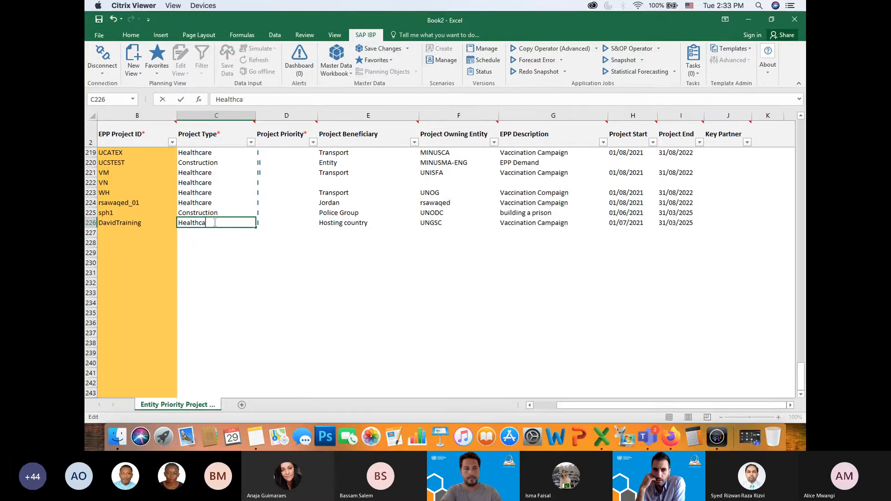
{"action": "type", "text": "t"}
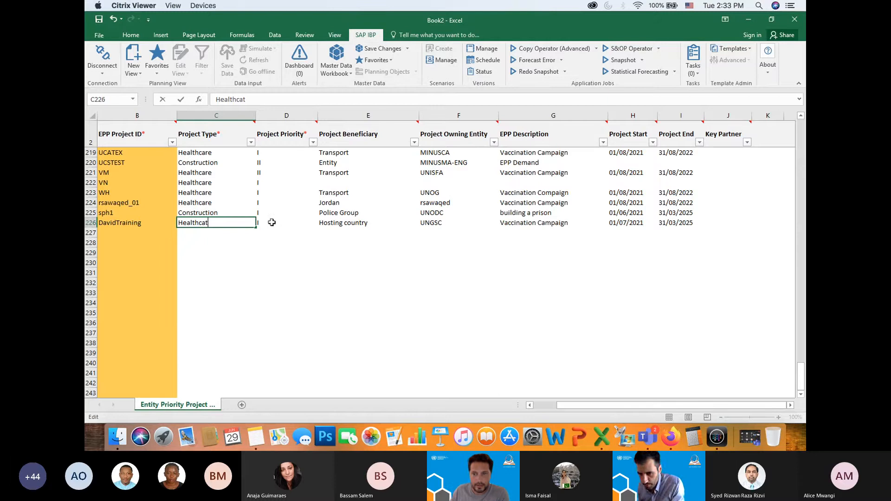
{"action": "key", "text": "Tab"}
{"action": "key", "text": "Left"}
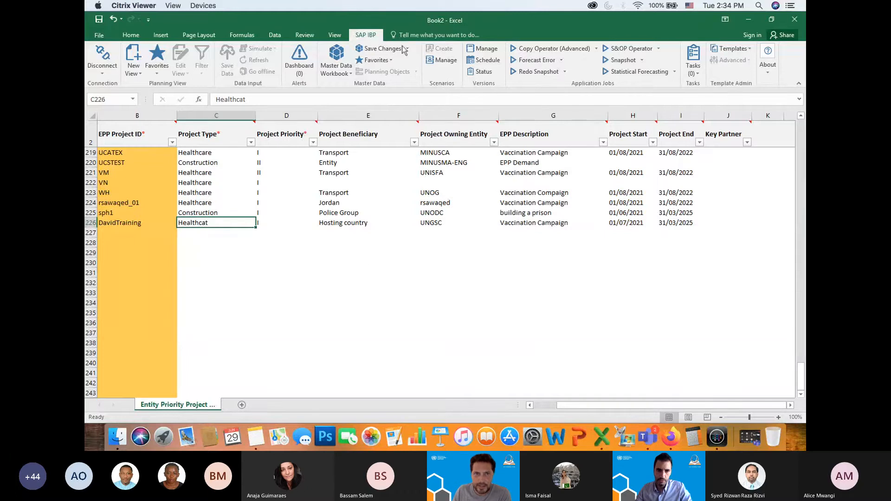
Save the Healthcat edit with comment 'test' and download the resulting error report
{"action": "left_click", "coordinate": [382, 48]}
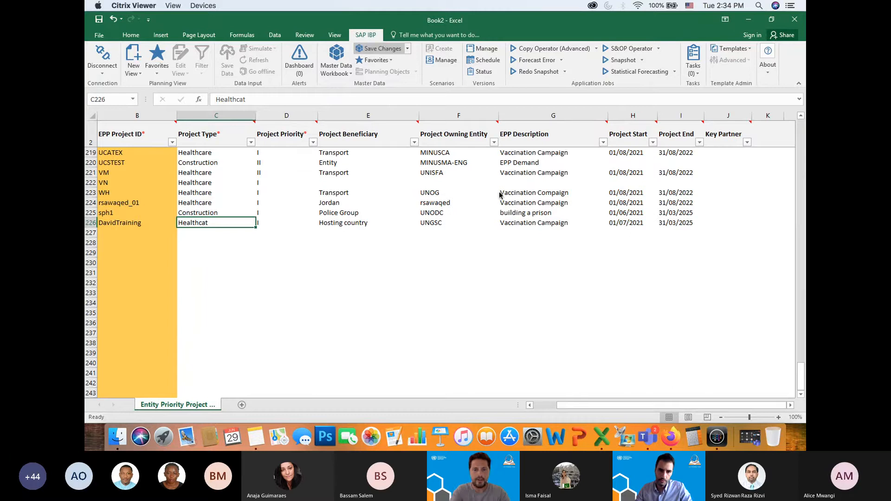
{"action": "type", "text": "test"}
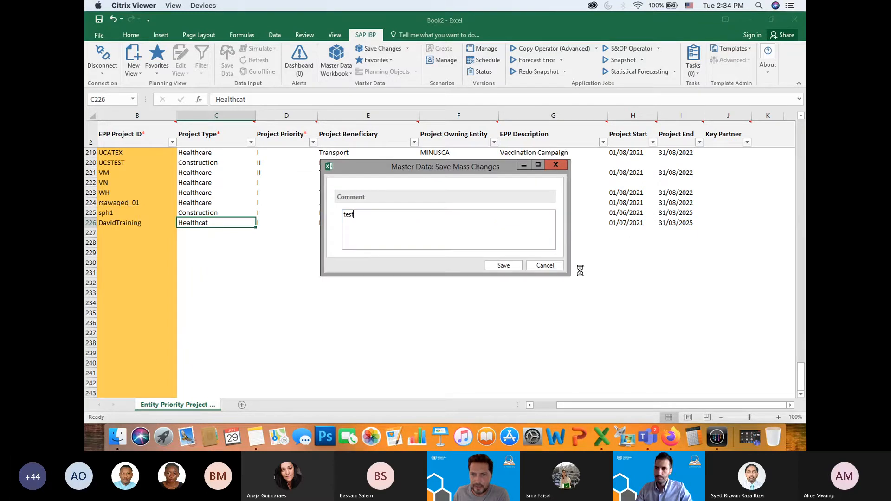
{"action": "left_click", "coordinate": [503, 265]}
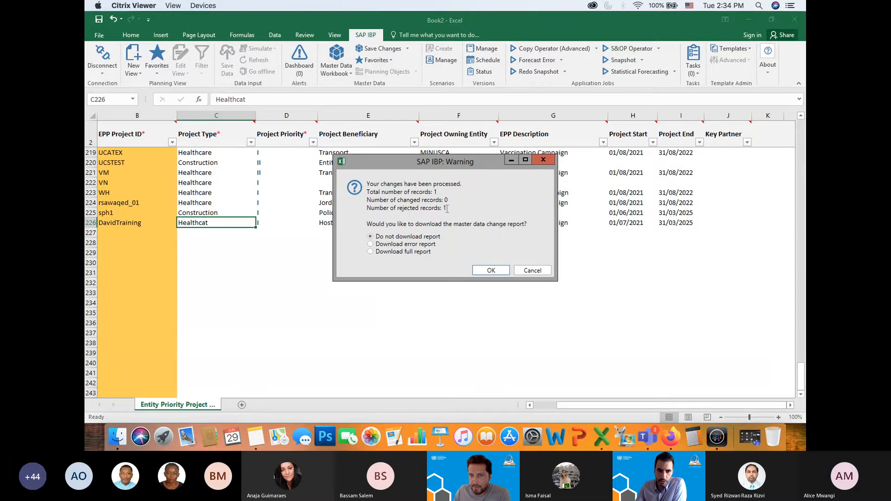
{"action": "left_click", "coordinate": [370, 244]}
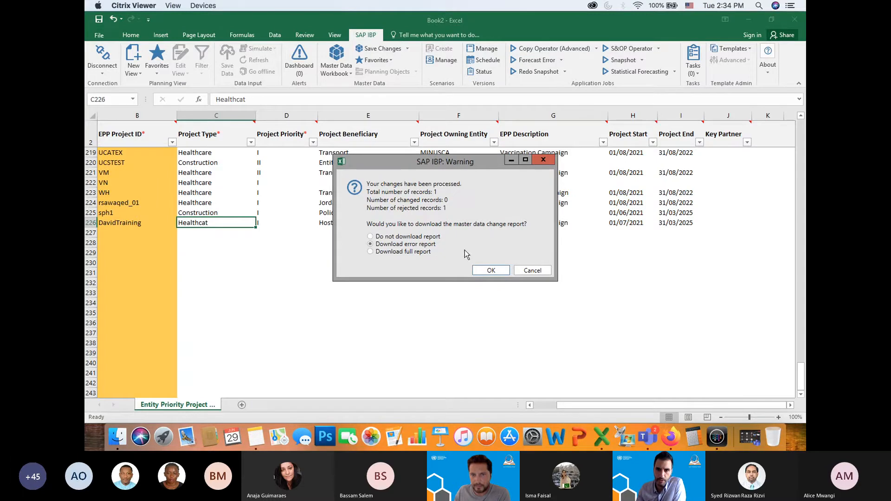
{"action": "left_click", "coordinate": [490, 270]}
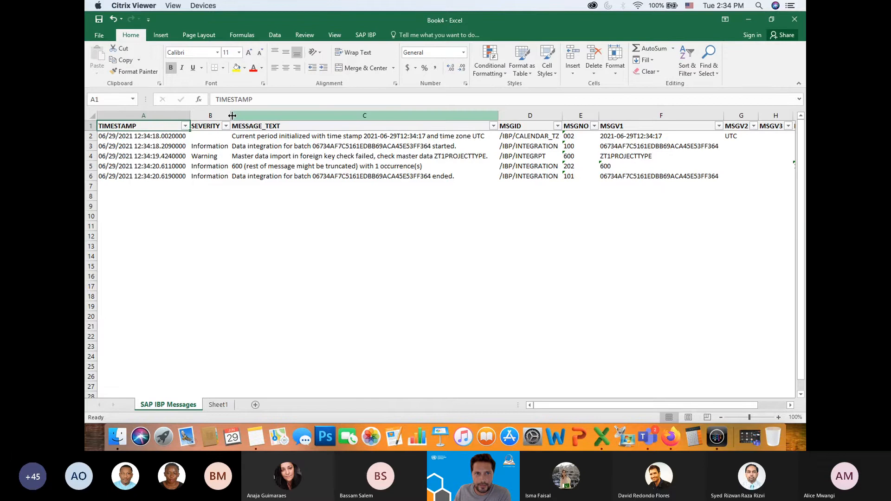
Widen the SEVERITY and TIMESTAMP columns and highlight the row 4 ZT1PROJECTTYPE foreign-key warning
{"action": "left_click_drag", "start_coordinate": [232, 115], "coordinate": [256, 115]}
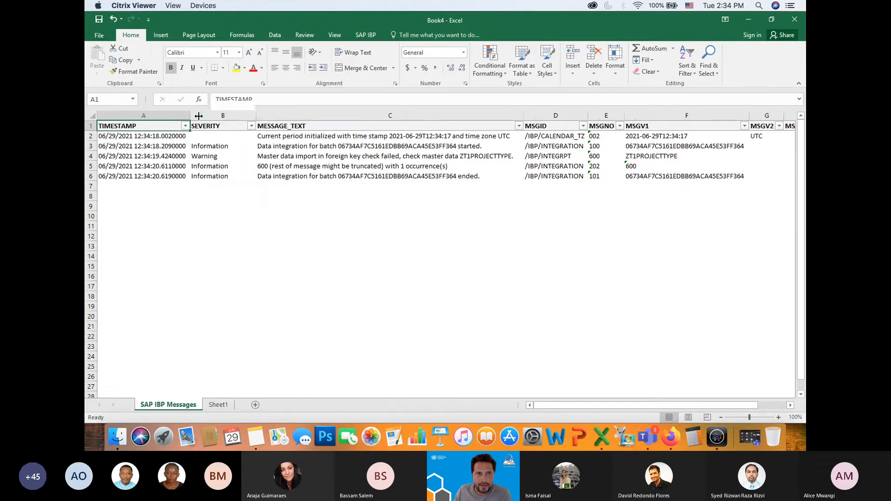
{"action": "left_click_drag", "start_coordinate": [191, 116], "coordinate": [201, 116]}
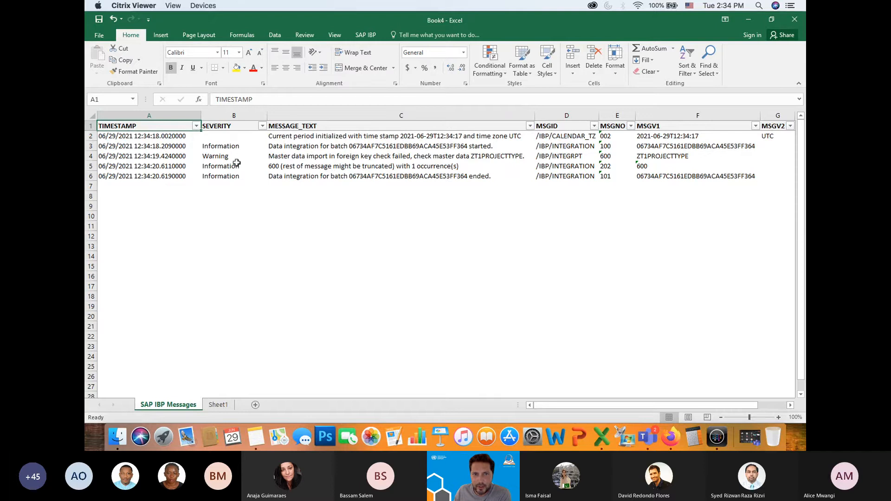
{"action": "left_click", "coordinate": [223, 158]}
{"action": "left_click", "coordinate": [281, 158]}
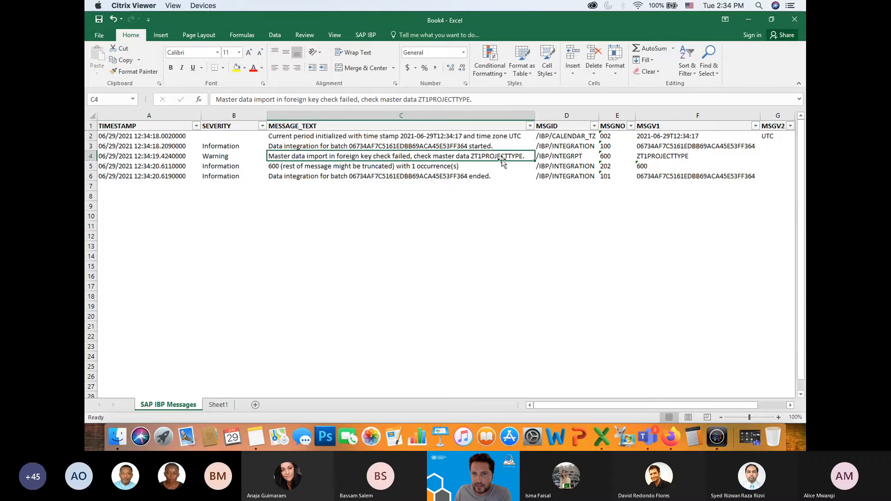
{"action": "left_click", "coordinate": [88, 157]}
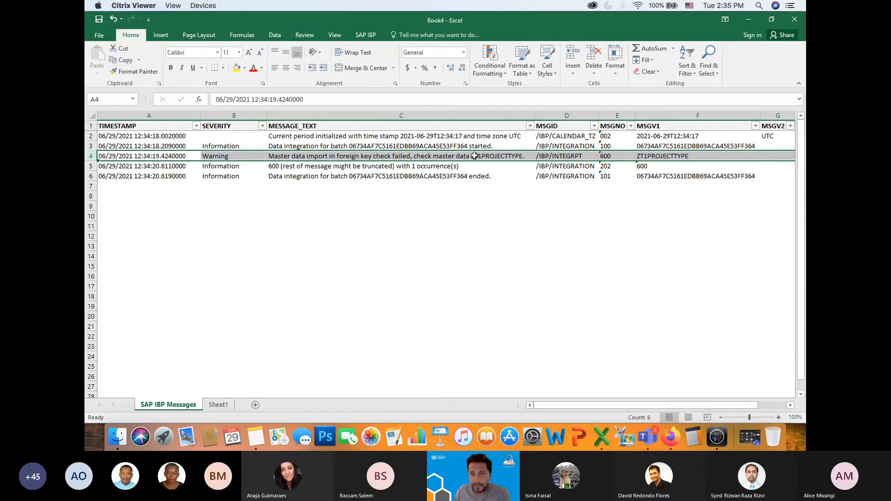
{"action": "left_click_drag", "start_coordinate": [616, 407], "coordinate": [641, 405]}
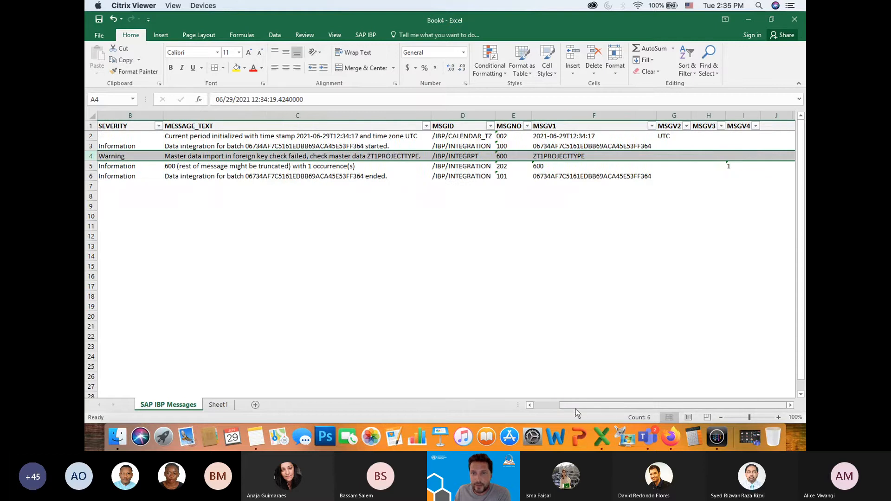
{"action": "left_click_drag", "start_coordinate": [575, 408], "coordinate": [474, 404]}
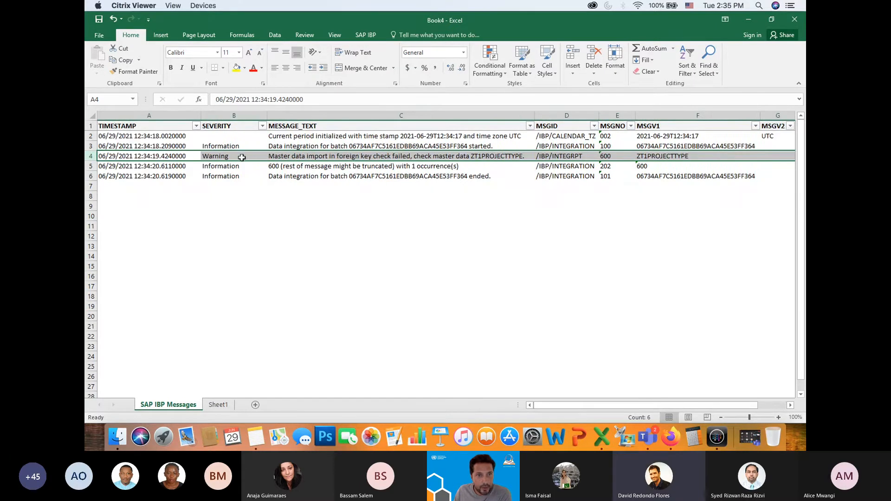
Close the Book4 error report without saving and select DavidTraining's row 226
{"action": "left_click", "coordinate": [795, 21]}
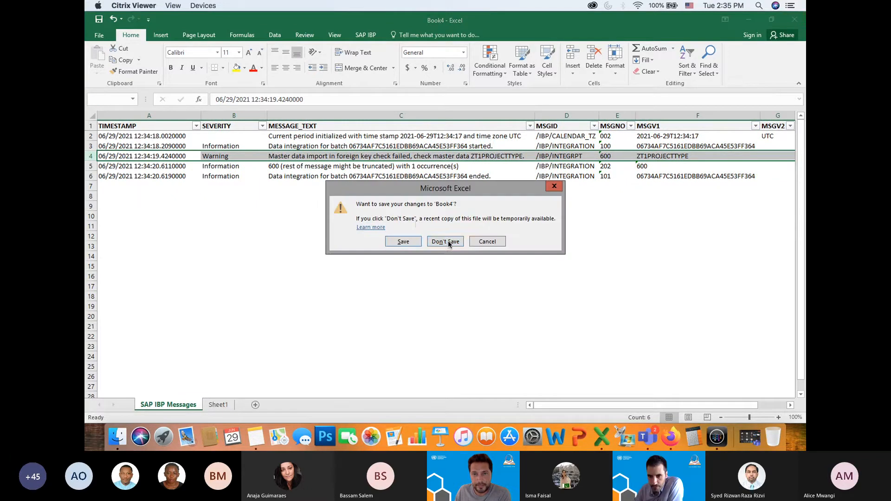
{"action": "left_click", "coordinate": [445, 242]}
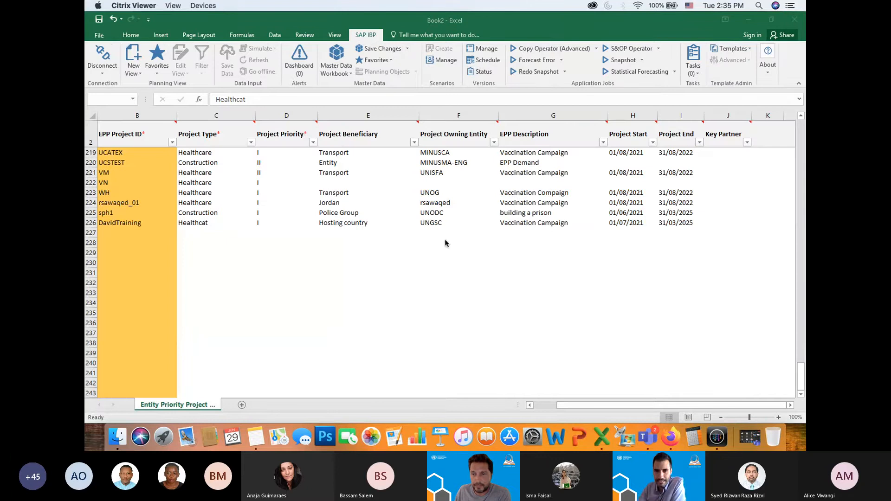
{"action": "left_click", "coordinate": [215, 222]}
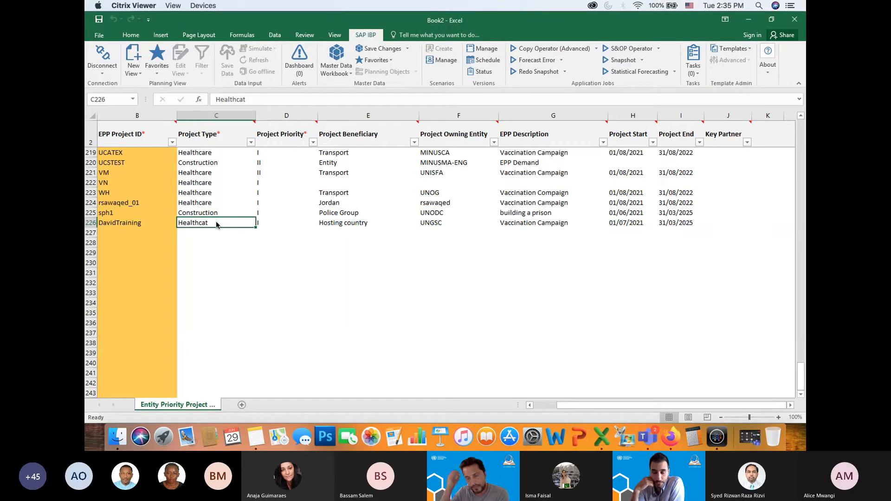
{"action": "left_click", "coordinate": [88, 223]}
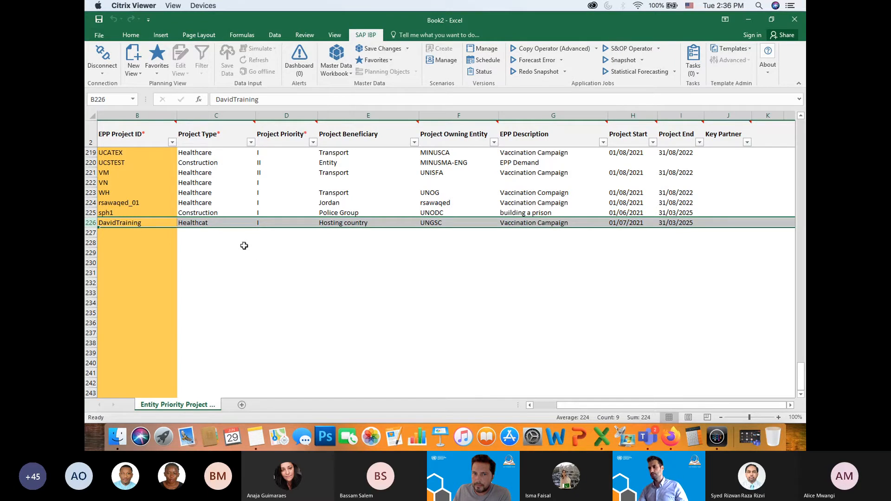
Change C226's project type from Healthcat back to Healthcare
{"action": "double_click", "coordinate": [217, 223]}
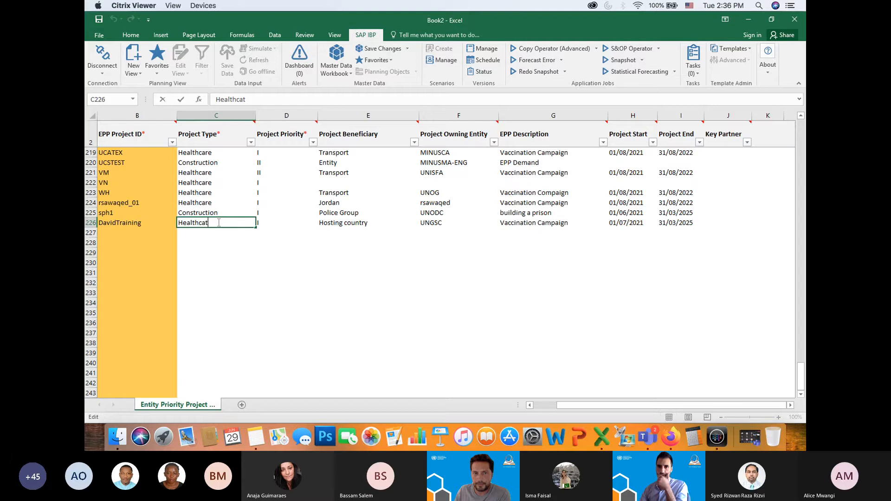
{"action": "key", "text": "BackSpace"}
{"action": "type", "text": "re"}
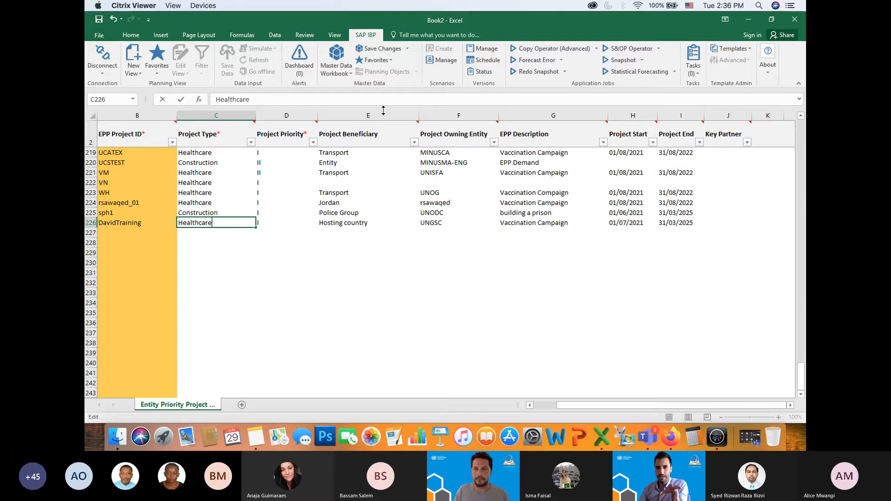
{"action": "left_click", "coordinate": [283, 263]}
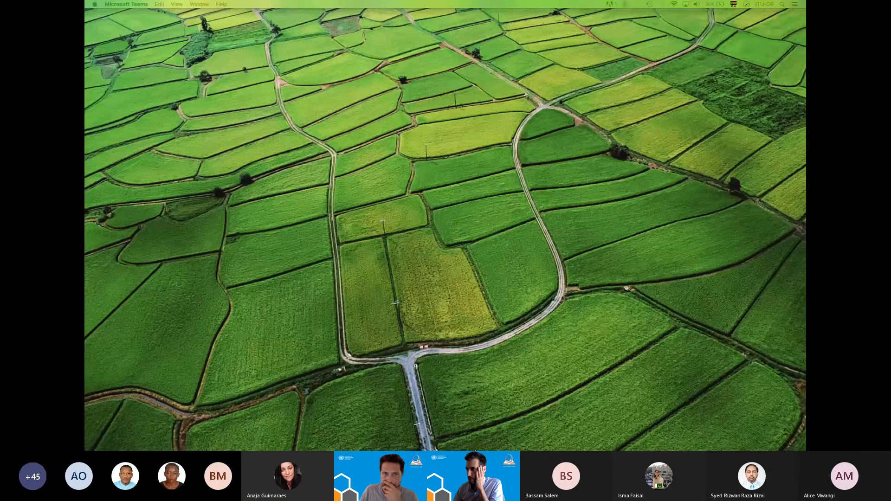
Bring up VMware Horizon Client from the Dock to show the remote Excel Book1
{"action": "mouse_move", "coordinate": [470, 446]}
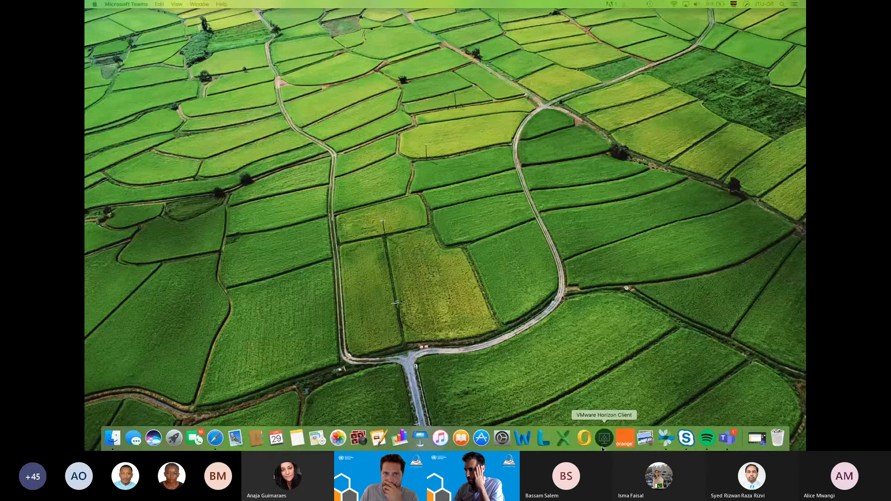
{"action": "left_click", "coordinate": [602, 448]}
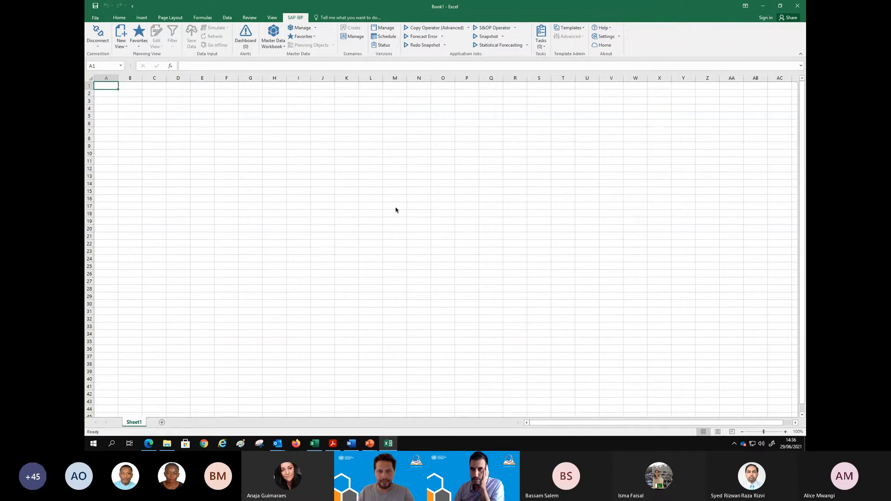
Cancel the Master Data Workbook setup and list the SAP IBP Manage options
{"action": "left_click", "coordinate": [278, 44]}
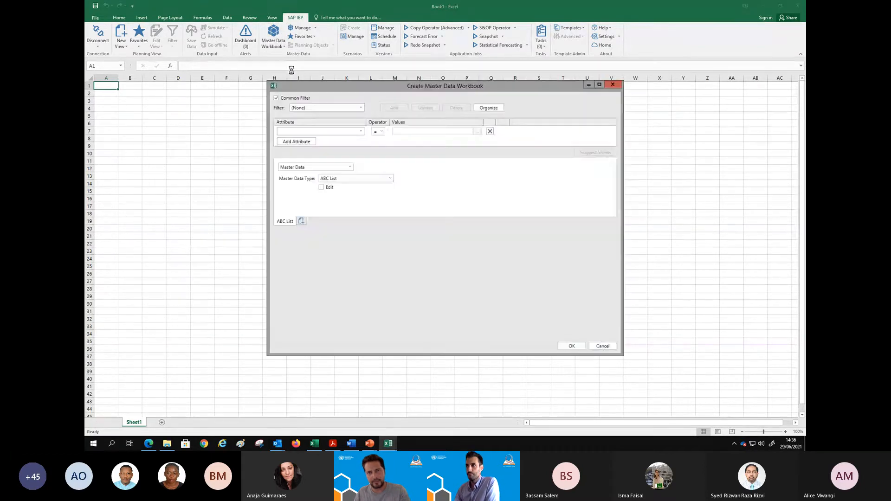
{"action": "left_click", "coordinate": [603, 346]}
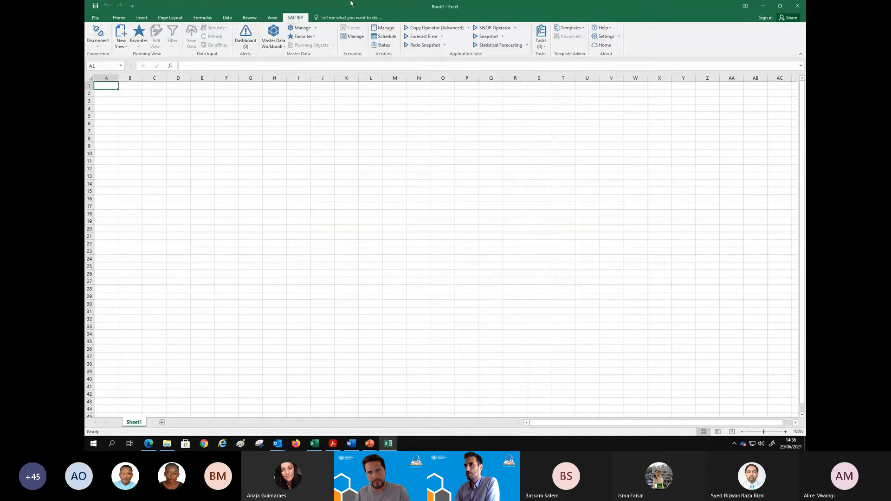
{"action": "left_click", "coordinate": [316, 30]}
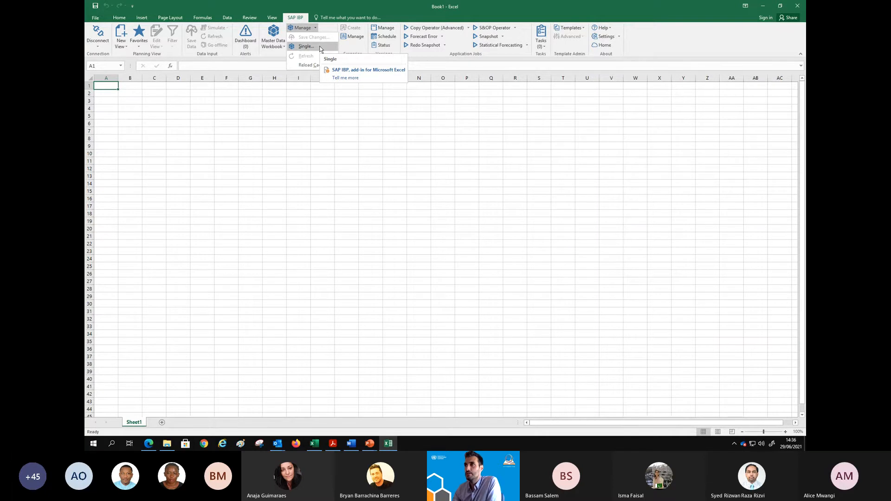
Open the single-record Master Data dialog, then cancel it without choosing a type
{"action": "left_click", "coordinate": [320, 49]}
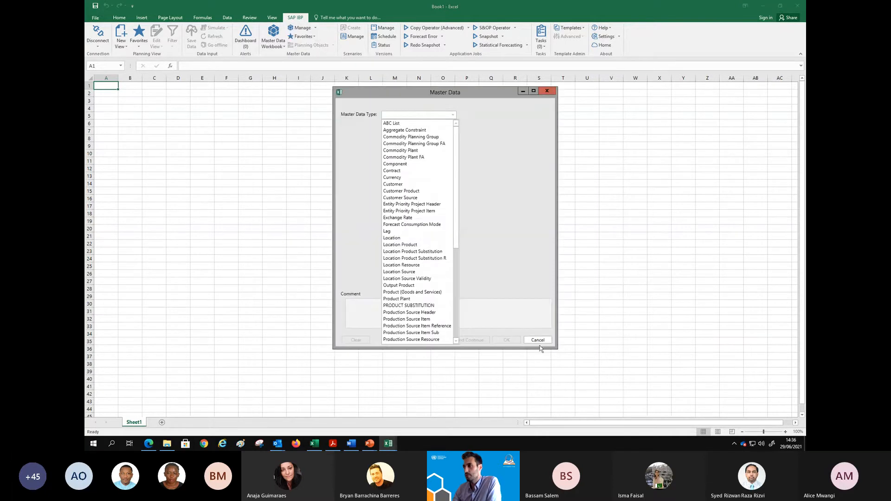
{"action": "left_click", "coordinate": [537, 342]}
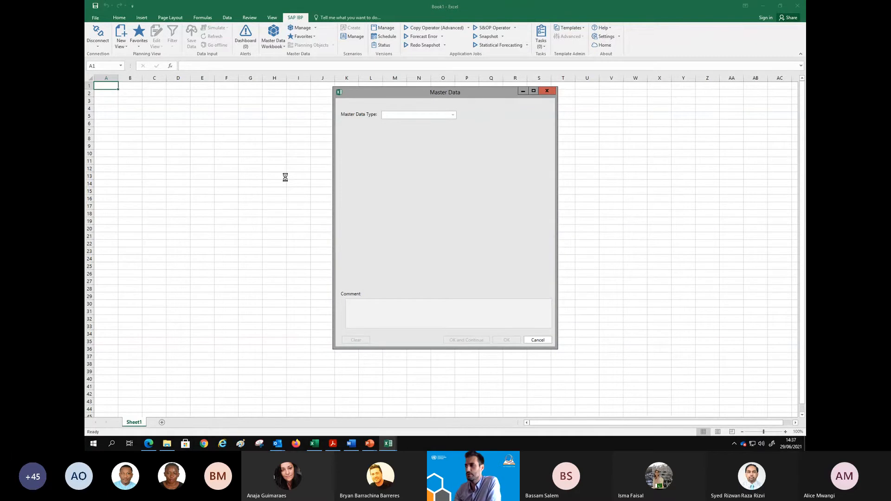
{"action": "left_click", "coordinate": [541, 342]}
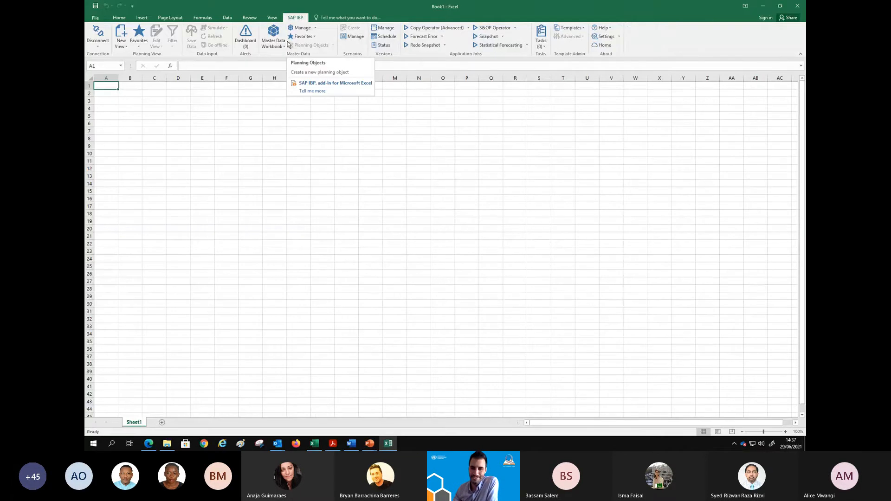
Reopen the single-record Master Data dialog with Entity Priority Project Header as the type
{"action": "left_click", "coordinate": [307, 28]}
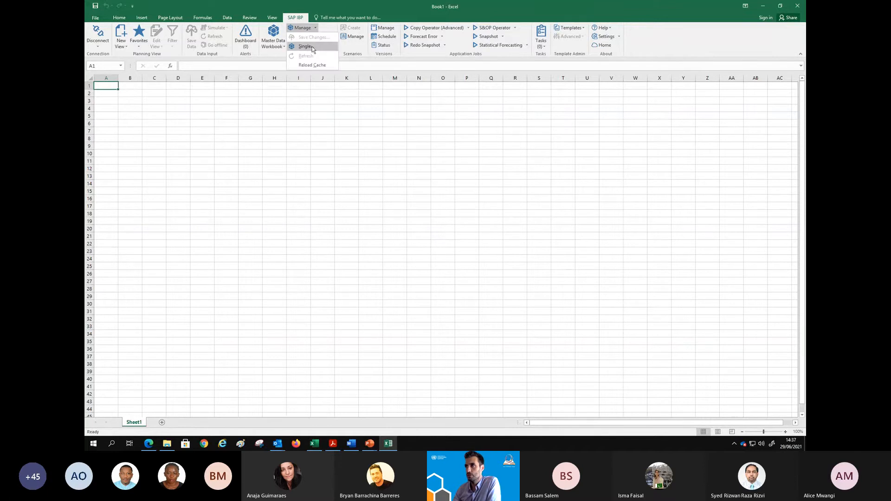
{"action": "left_click", "coordinate": [305, 46]}
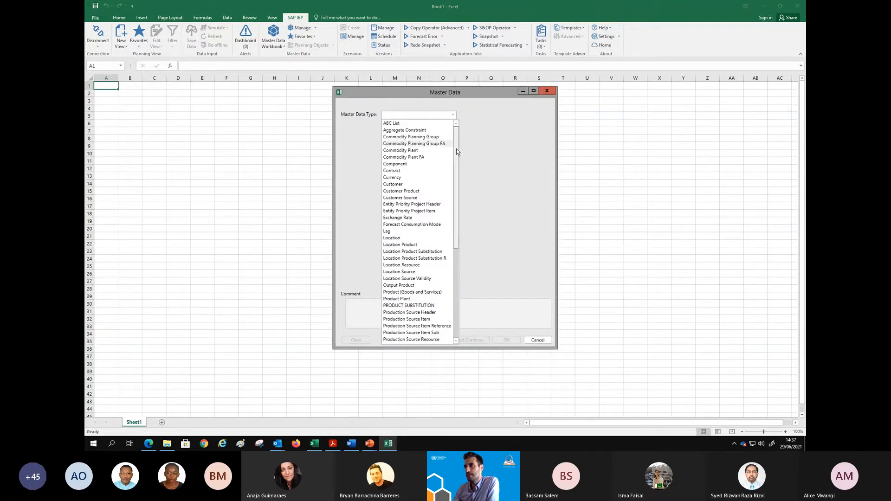
{"action": "left_click_drag", "start_coordinate": [456, 149], "coordinate": [457, 168]}
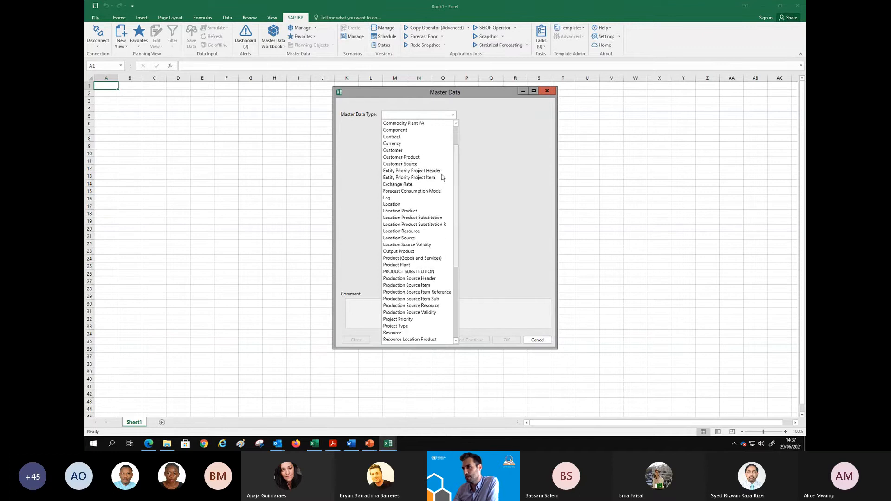
{"action": "left_click", "coordinate": [411, 171]}
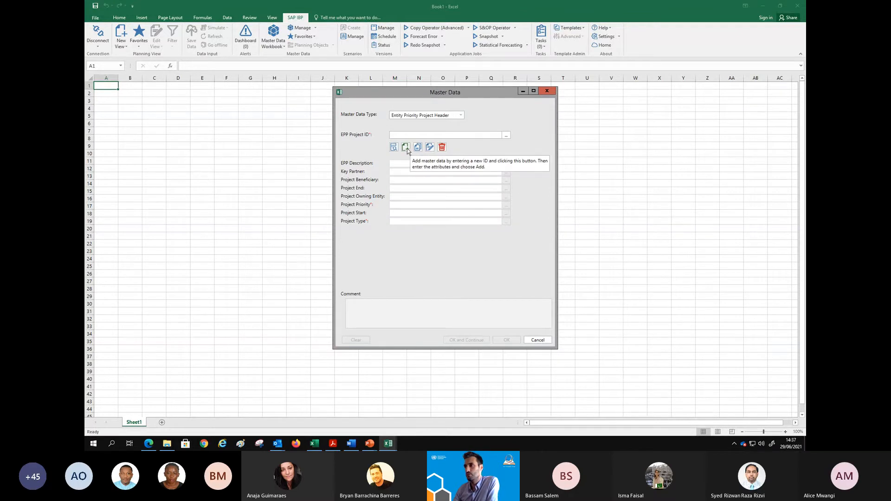
Add MyProject as a new EPP Project ID, then move through the EPP Description and Project Type fields
{"action": "left_click", "coordinate": [424, 136]}
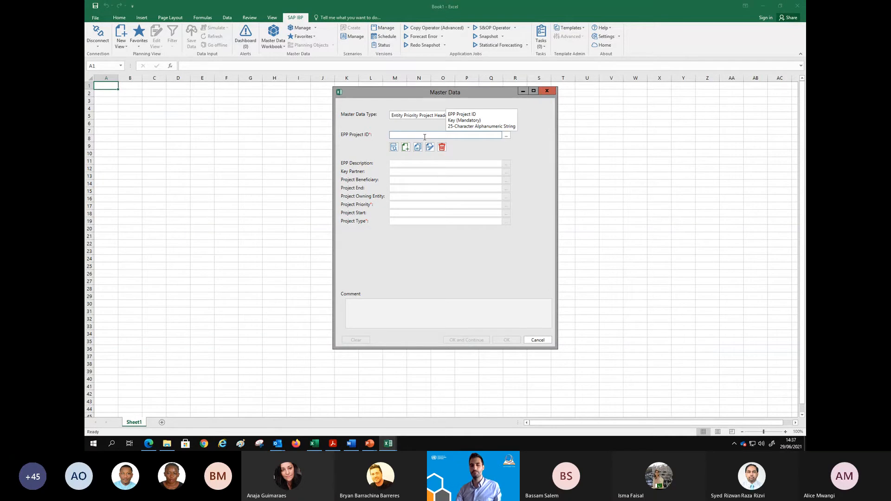
{"action": "type", "text": "My"}
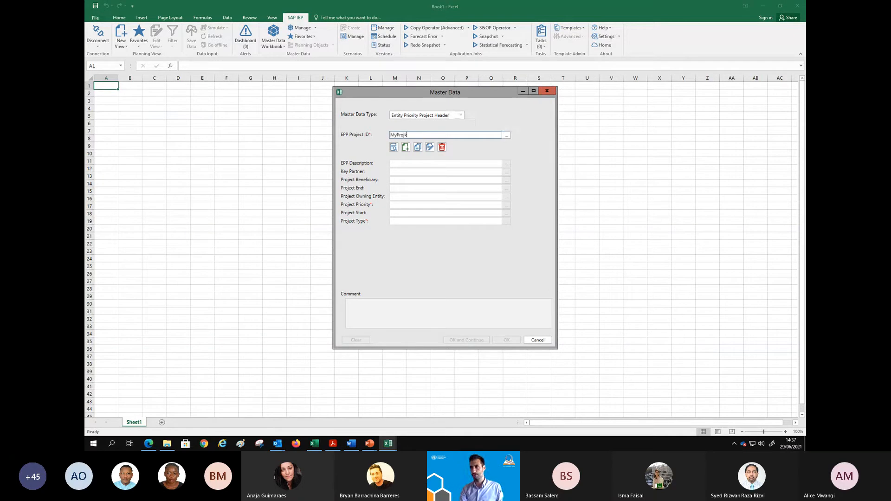
{"action": "type", "text": "Project"}
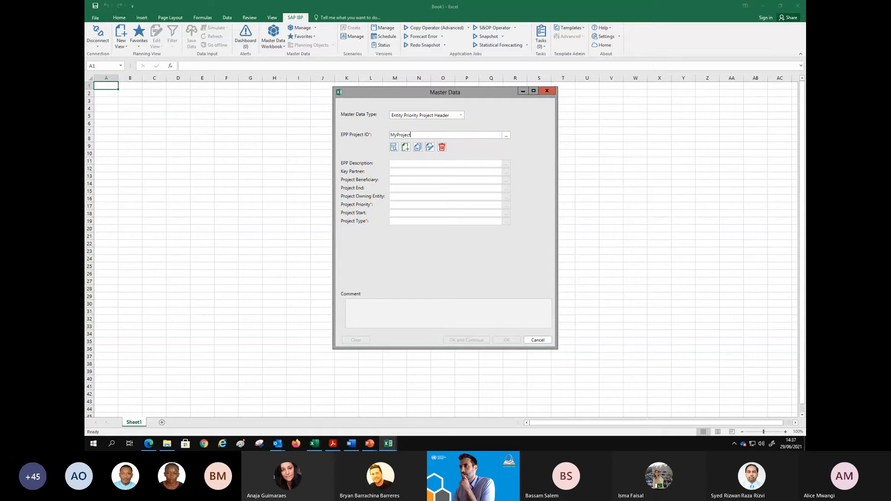
{"action": "left_click", "coordinate": [405, 147]}
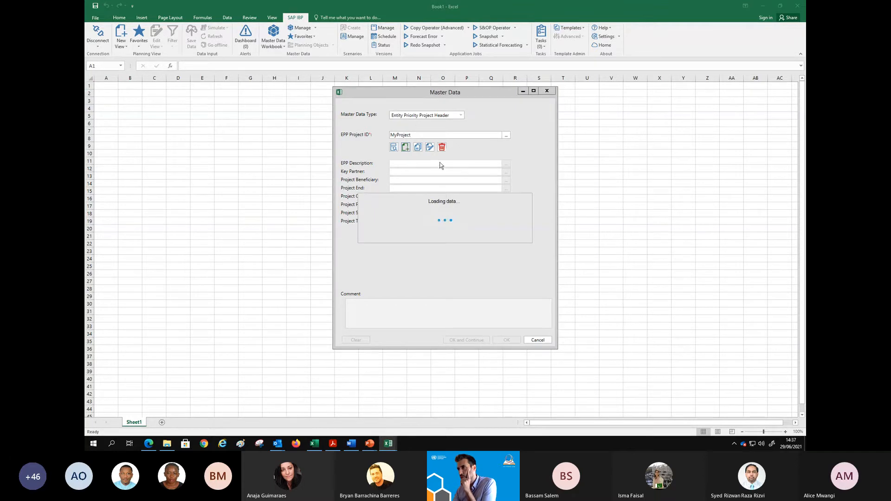
{"action": "left_click", "coordinate": [404, 163]}
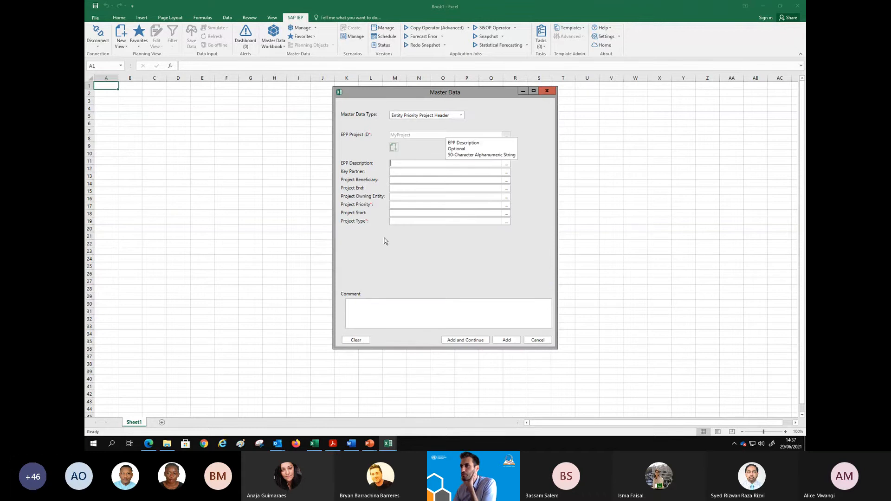
{"action": "left_click", "coordinate": [426, 222]}
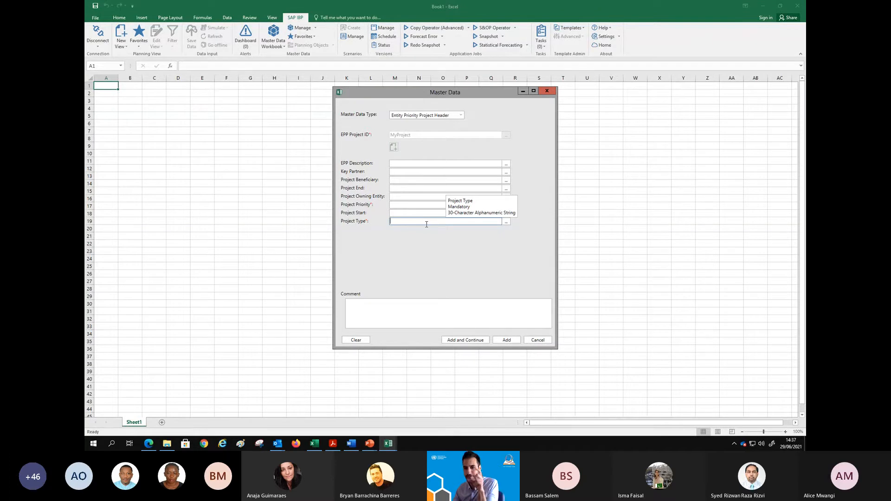
Review the allowed Project Type and Project Priority values, then close Master Data without adding MyProject
{"action": "left_click", "coordinate": [506, 223]}
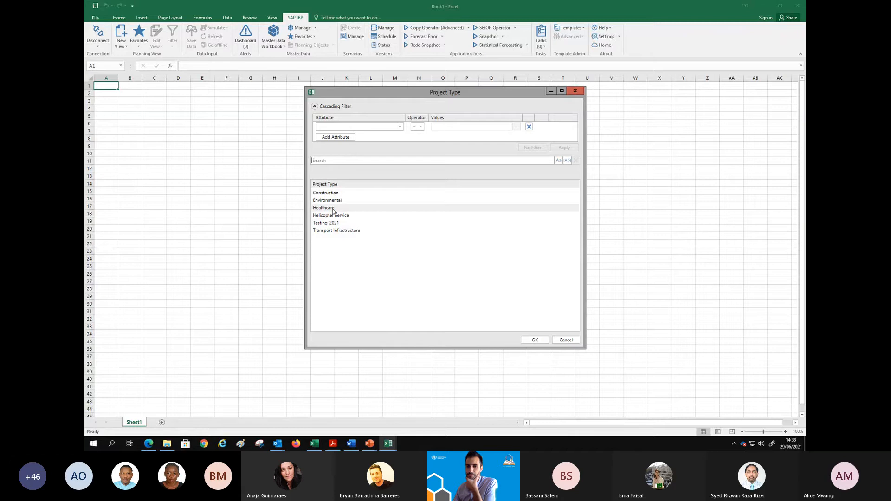
{"action": "left_click", "coordinate": [566, 342]}
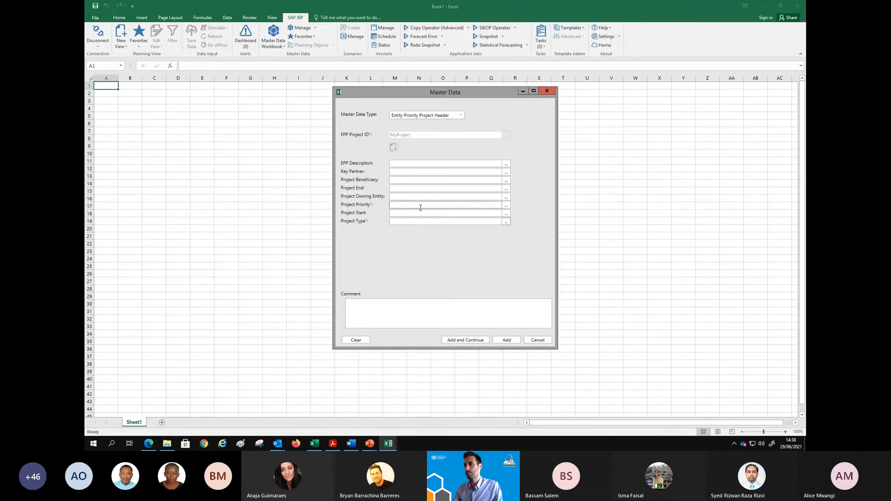
{"action": "left_click", "coordinate": [506, 206]}
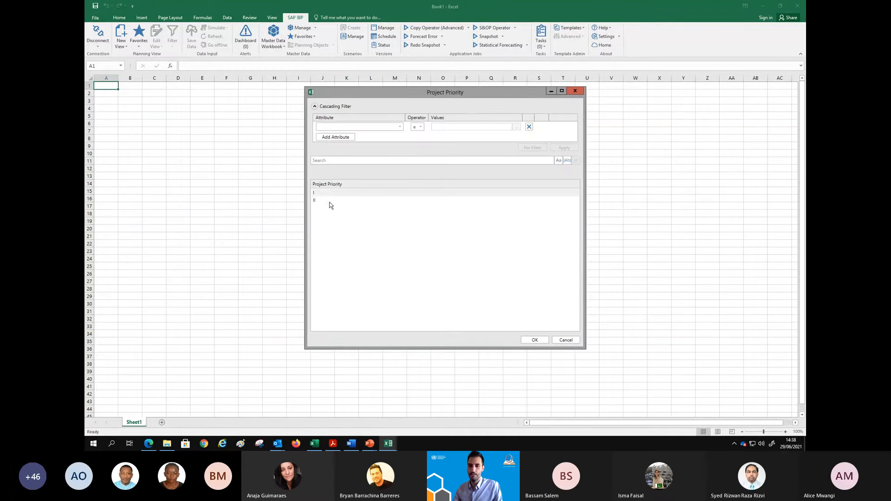
{"action": "left_click", "coordinate": [566, 340]}
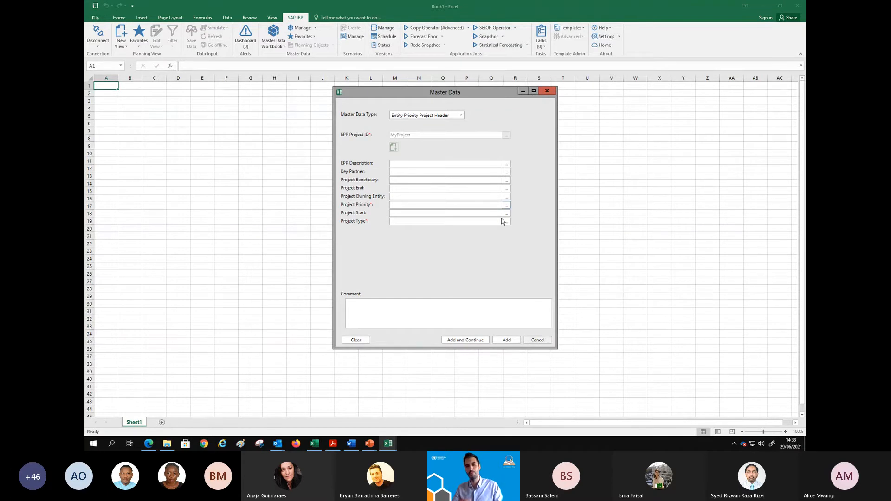
{"action": "left_click", "coordinate": [391, 205]}
{"action": "left_click", "coordinate": [537, 340]}
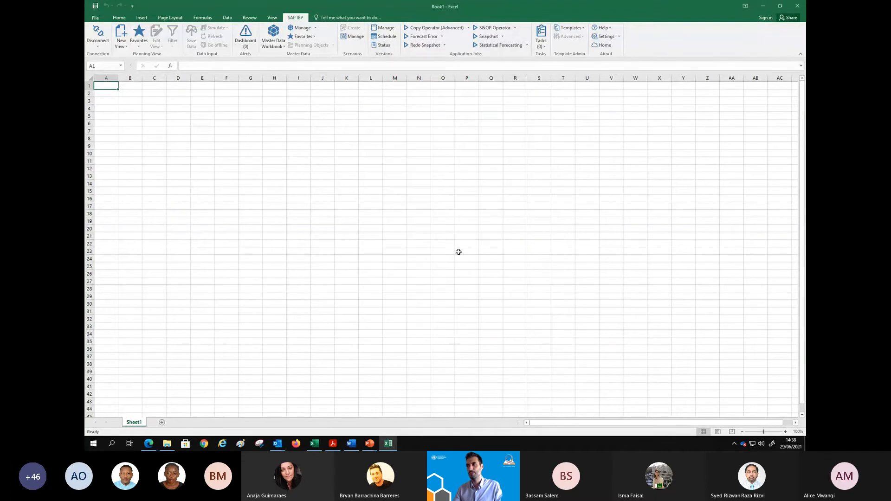
Reopen single Master Data for Entity Priority Project Header and browse the existing EPP Project IDs without choosing one
{"action": "left_click", "coordinate": [317, 32]}
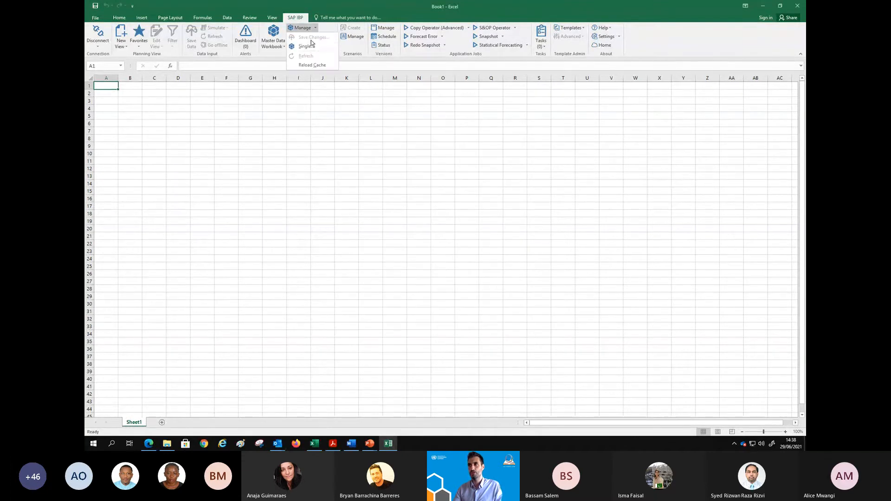
{"action": "left_click", "coordinate": [309, 47]}
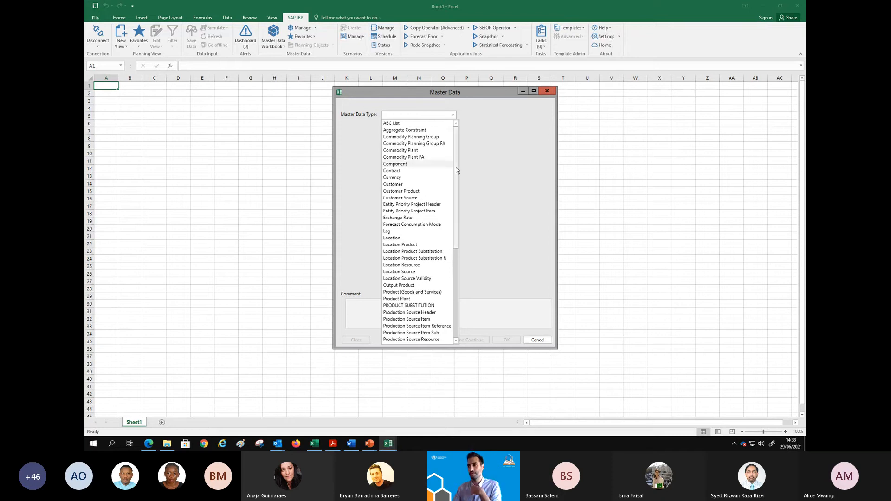
{"action": "left_click_drag", "start_coordinate": [458, 170], "coordinate": [435, 166]}
{"action": "left_click", "coordinate": [435, 165]}
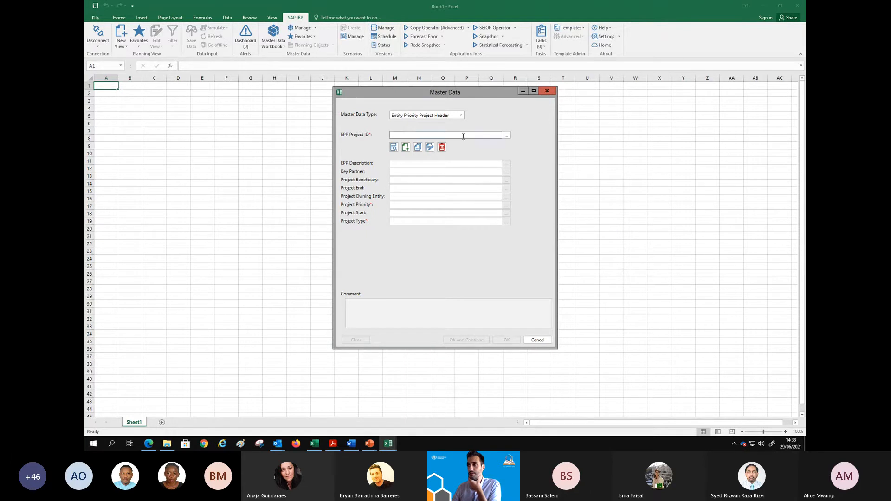
{"action": "left_click", "coordinate": [507, 138]}
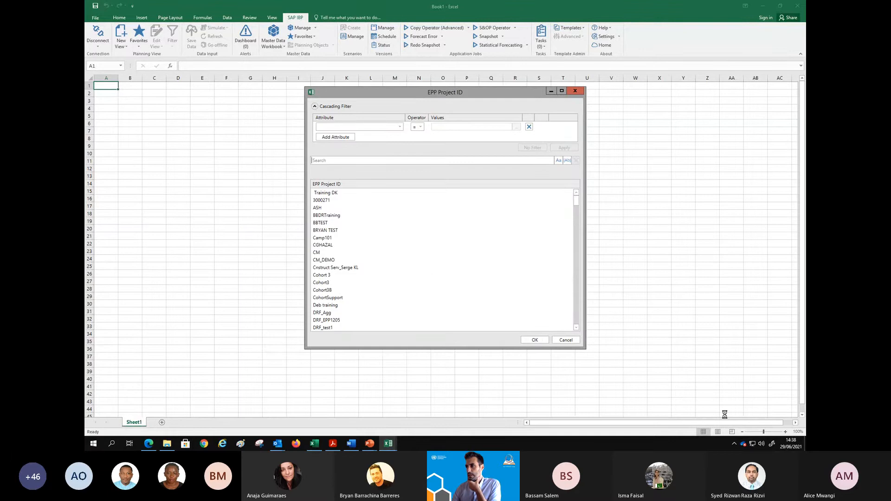
{"action": "left_click", "coordinate": [565, 339]}
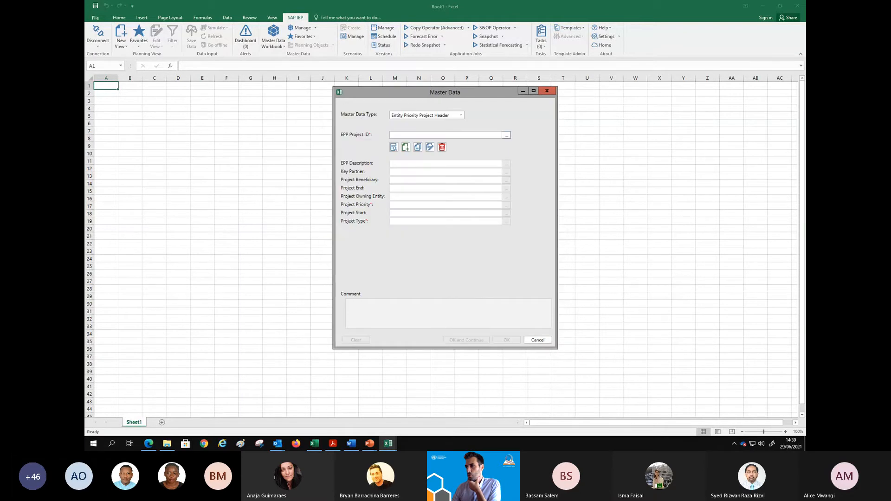
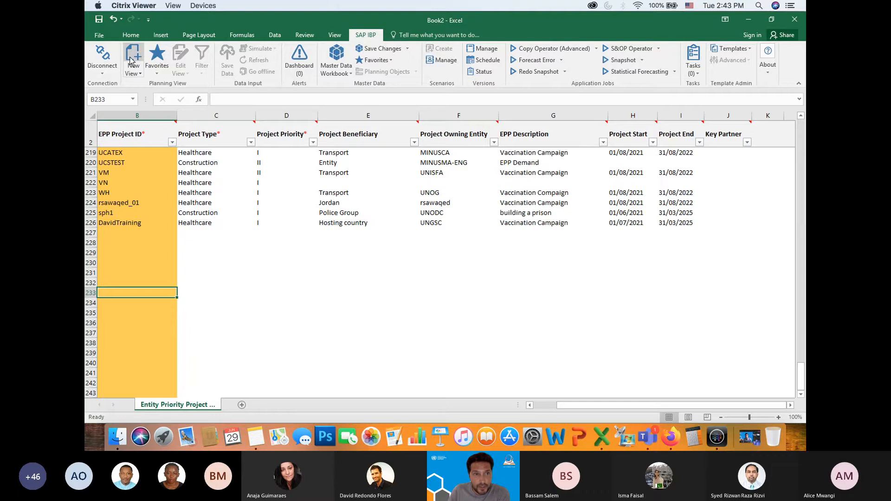
Start a new planning view from the 40 - EPP Demand template
{"action": "left_click", "coordinate": [136, 58]}
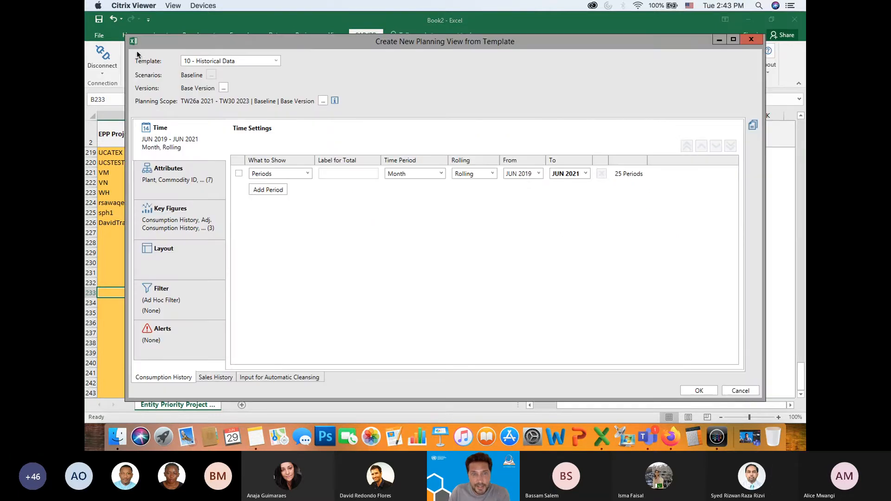
{"action": "left_click", "coordinate": [277, 61]}
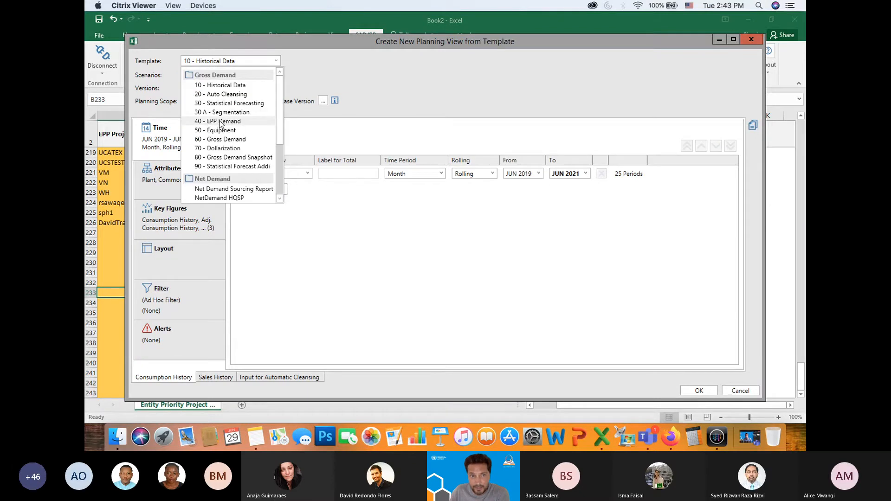
{"action": "left_click", "coordinate": [221, 121]}
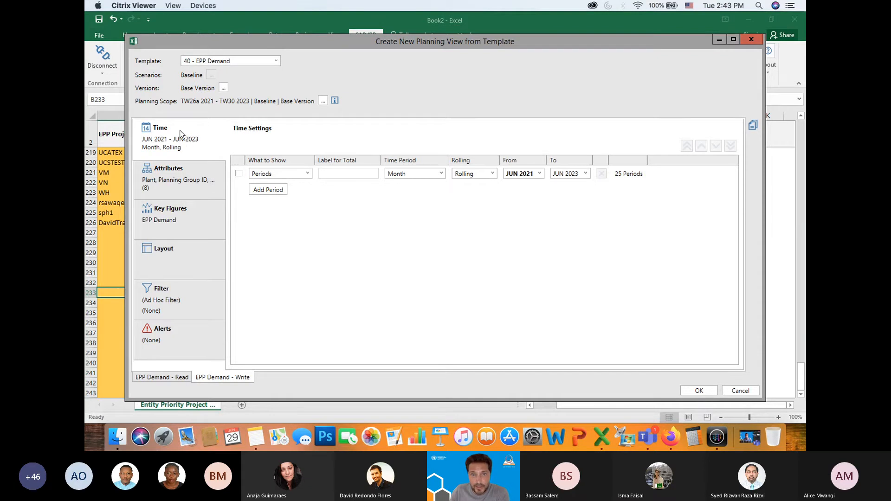
Add a second filter condition on the EPP Project ID attribute
{"action": "left_click", "coordinate": [181, 302]}
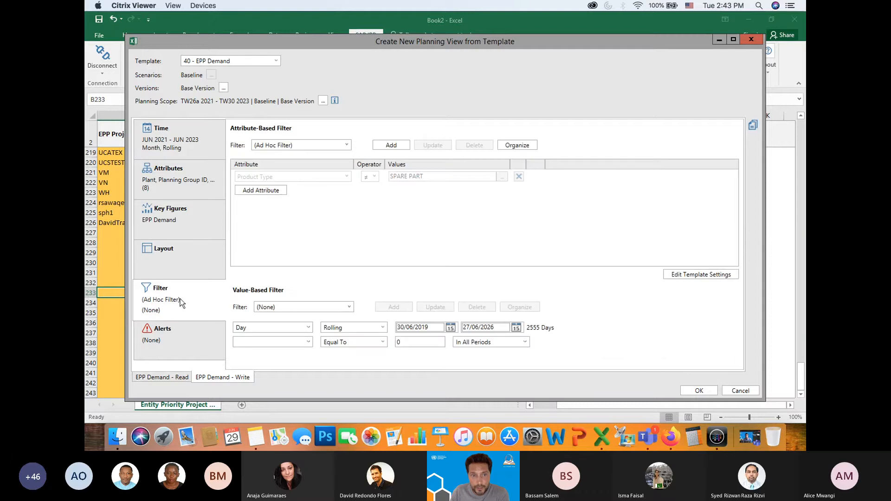
{"action": "left_click", "coordinate": [269, 194]}
{"action": "left_click", "coordinate": [269, 194]}
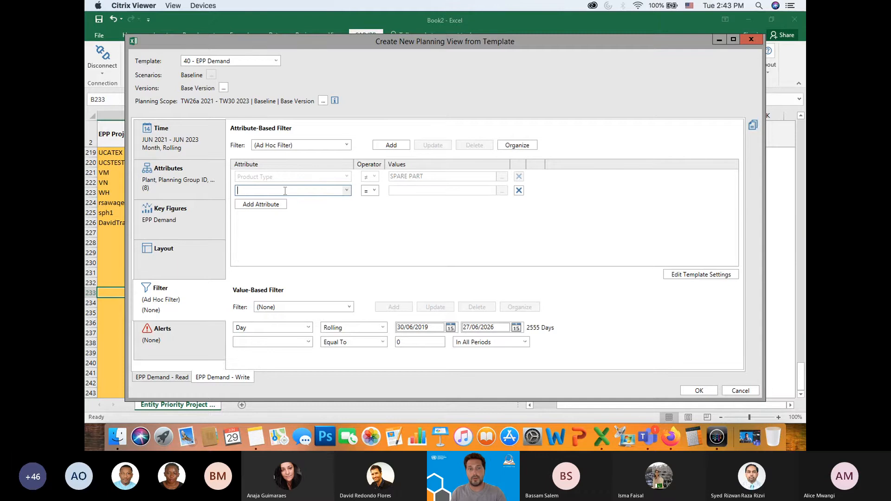
{"action": "type", "text": "EPP Description"}
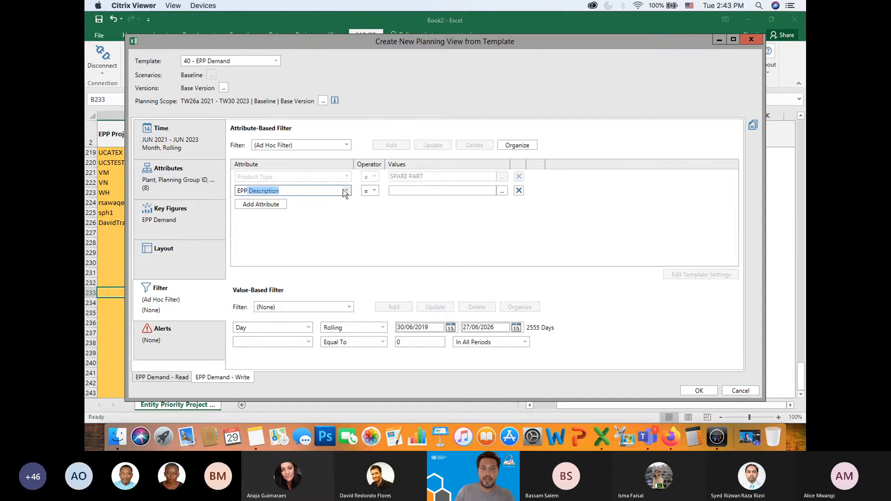
{"action": "left_click", "coordinate": [347, 191]}
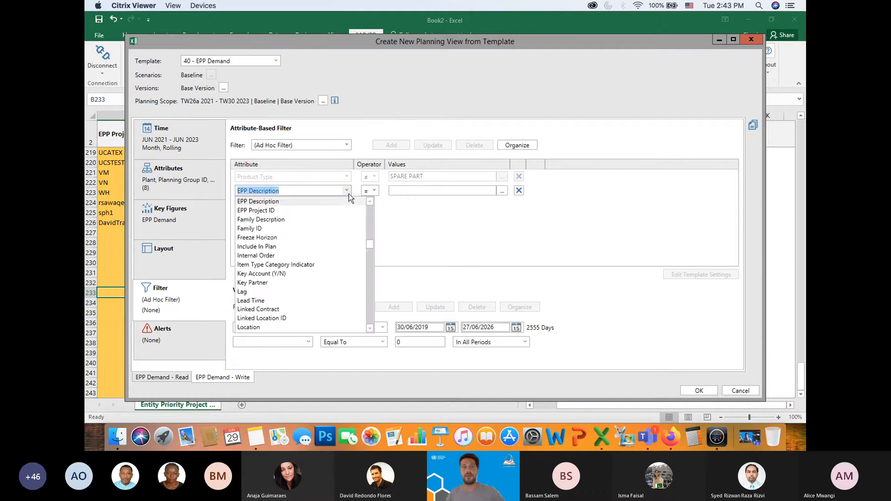
{"action": "left_click", "coordinate": [281, 210]}
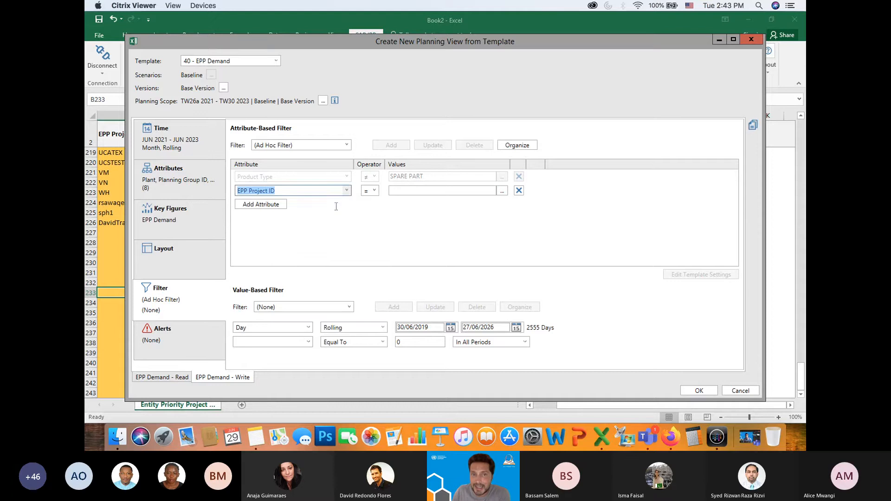
{"action": "left_click", "coordinate": [281, 193]}
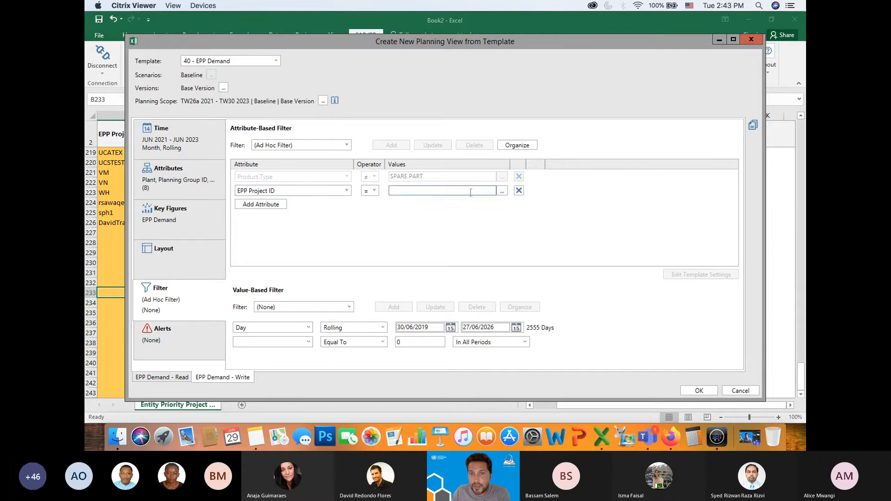
Set the EPP Project ID filter value to BBDRTraining
{"action": "left_click", "coordinate": [502, 191]}
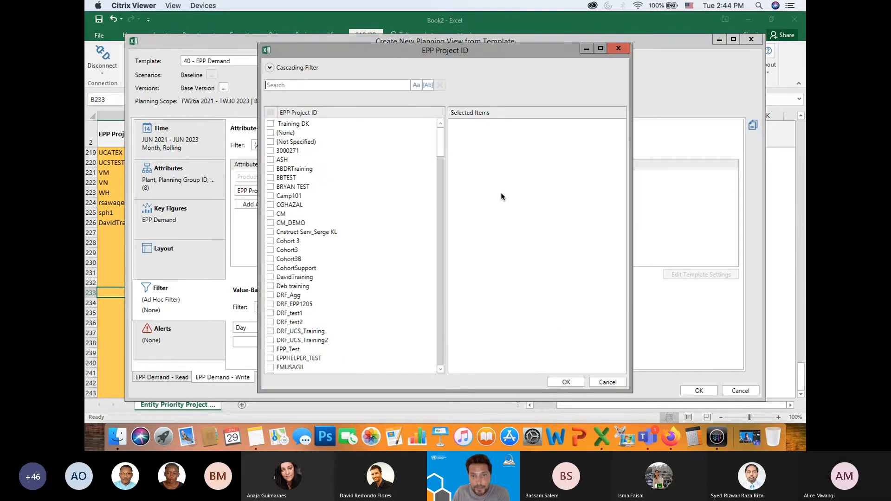
{"action": "mouse_move", "coordinate": [439, 144]}
{"action": "left_mouse_down"}
{"action": "mouse_move", "coordinate": [440, 352]}
{"action": "mouse_move", "coordinate": [439, 135]}
{"action": "left_mouse_up"}
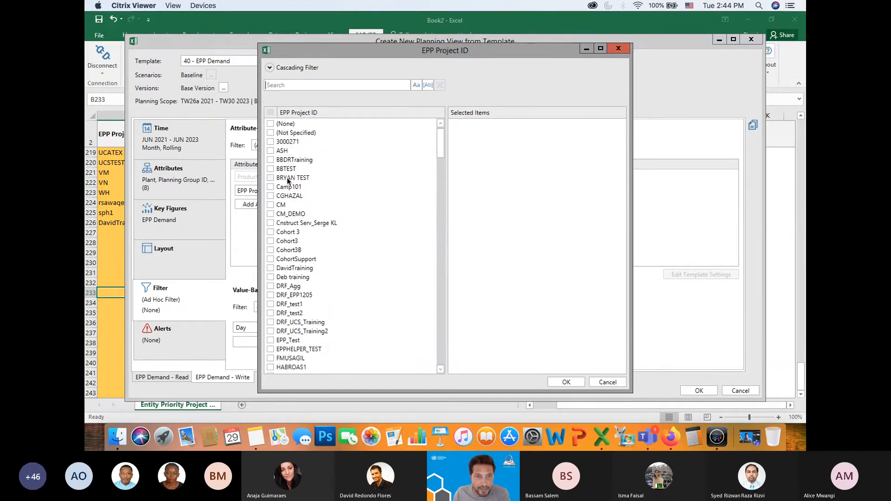
{"action": "left_click", "coordinate": [270, 159]}
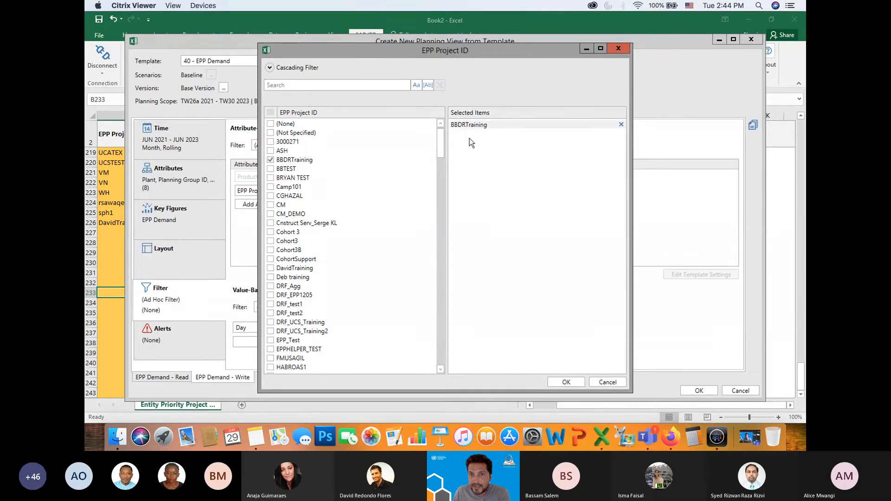
{"action": "left_click", "coordinate": [565, 382]}
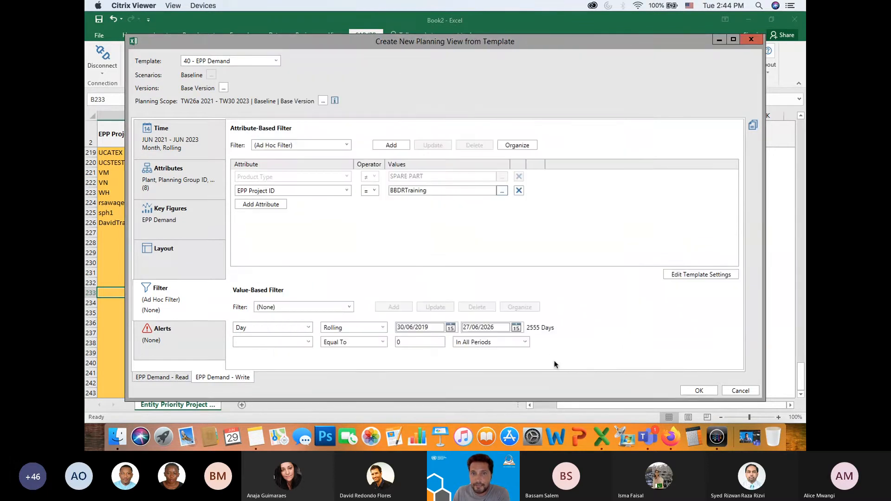
{"action": "left_click_drag", "start_coordinate": [576, 43], "coordinate": [560, 21]}
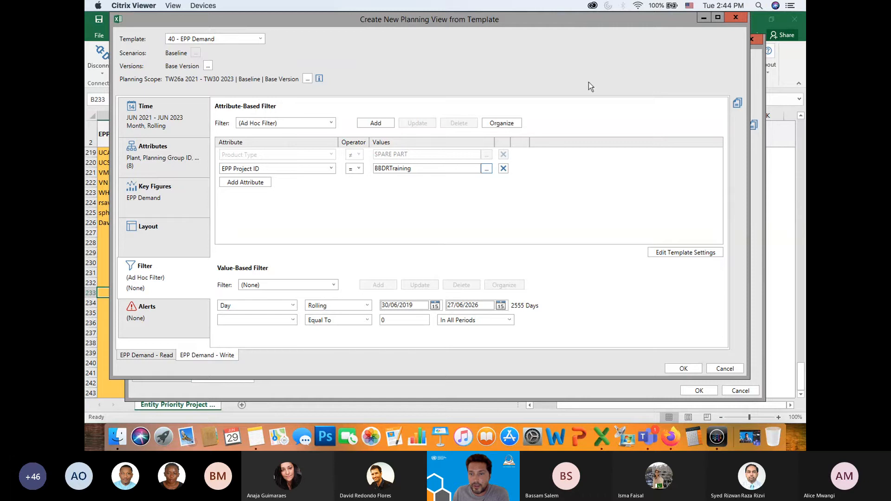
Create the planning view and review its plant, planning group, project type, product and key figure columns
{"action": "left_click", "coordinate": [683, 368]}
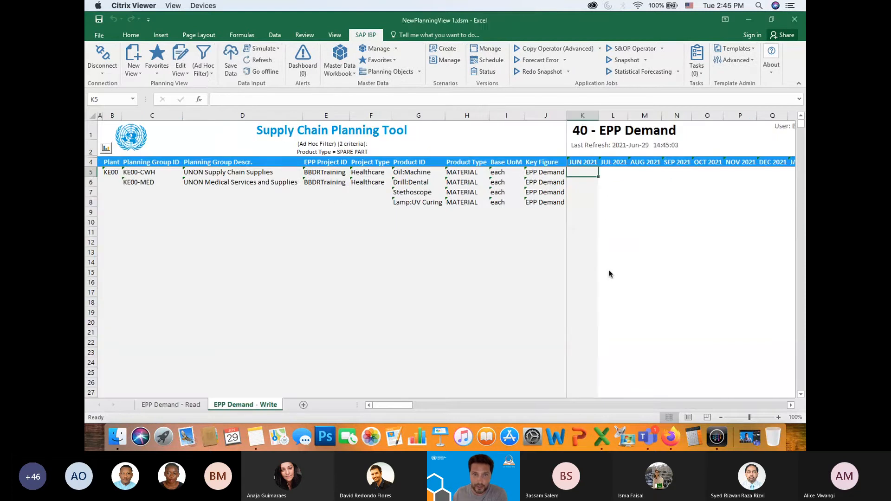
{"action": "left_click", "coordinate": [112, 173]}
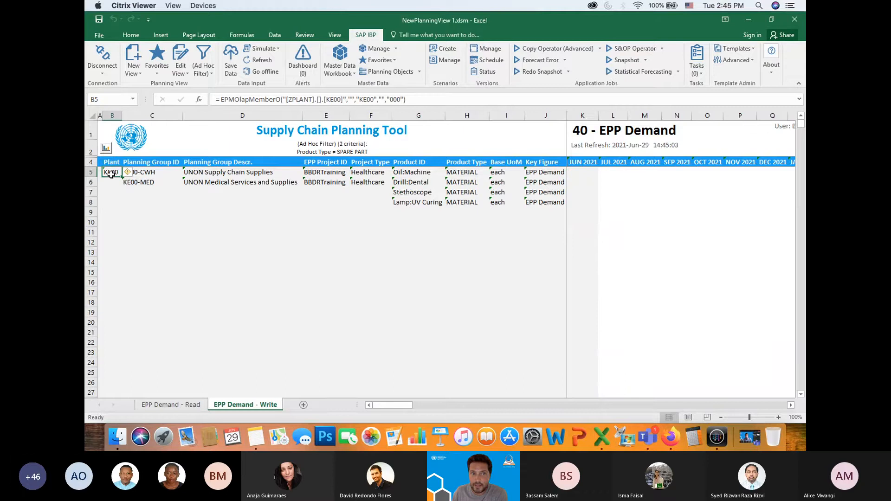
{"action": "left_click_drag", "start_coordinate": [153, 171], "coordinate": [152, 182]}
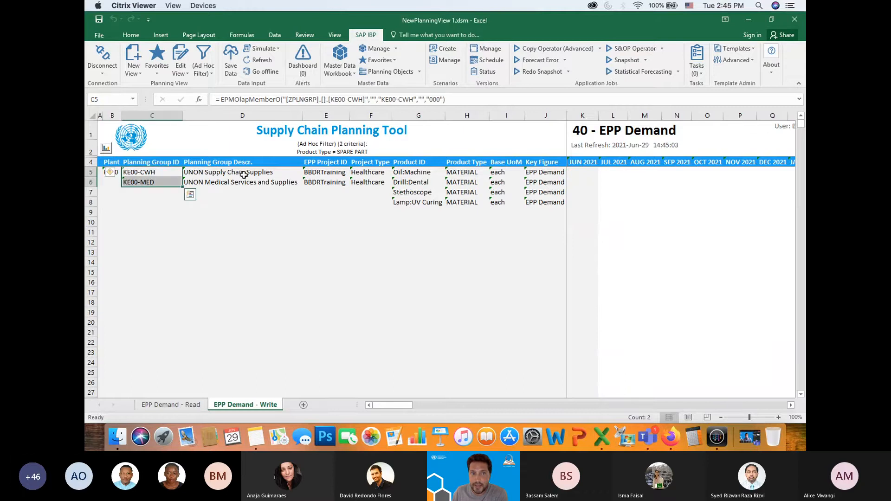
{"action": "left_click_drag", "start_coordinate": [245, 173], "coordinate": [258, 181]}
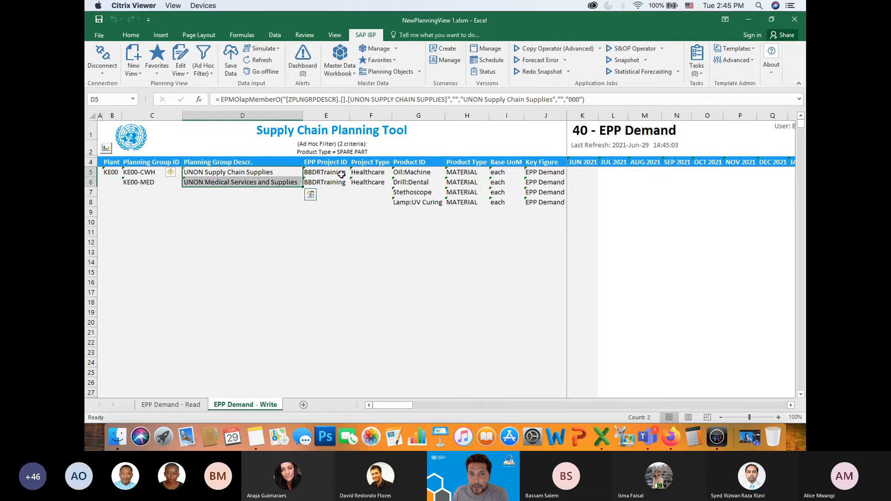
{"action": "left_click_drag", "start_coordinate": [341, 174], "coordinate": [369, 183]}
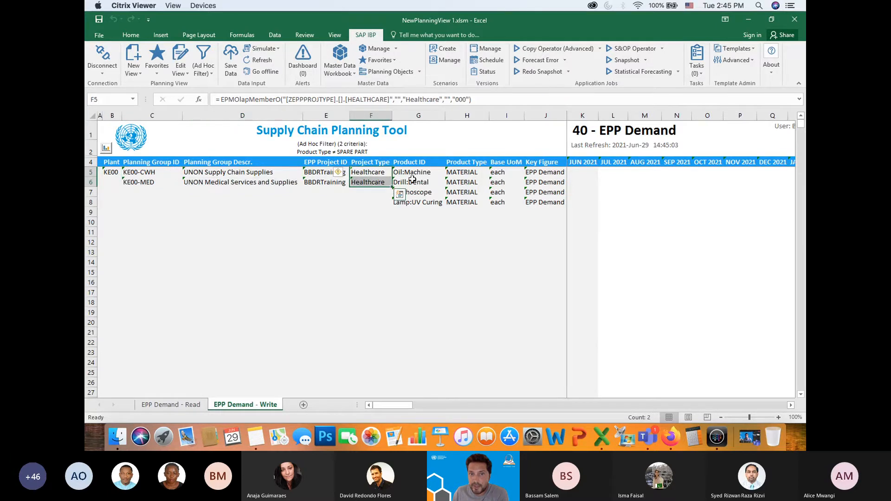
{"action": "left_click_drag", "start_coordinate": [421, 173], "coordinate": [420, 204]}
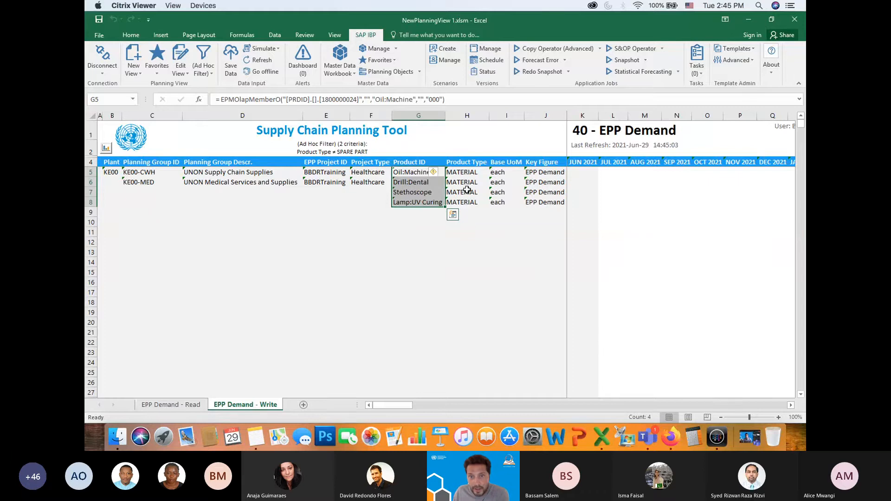
{"action": "left_click_drag", "start_coordinate": [466, 172], "coordinate": [466, 202]}
{"action": "left_click_drag", "start_coordinate": [499, 173], "coordinate": [499, 202]}
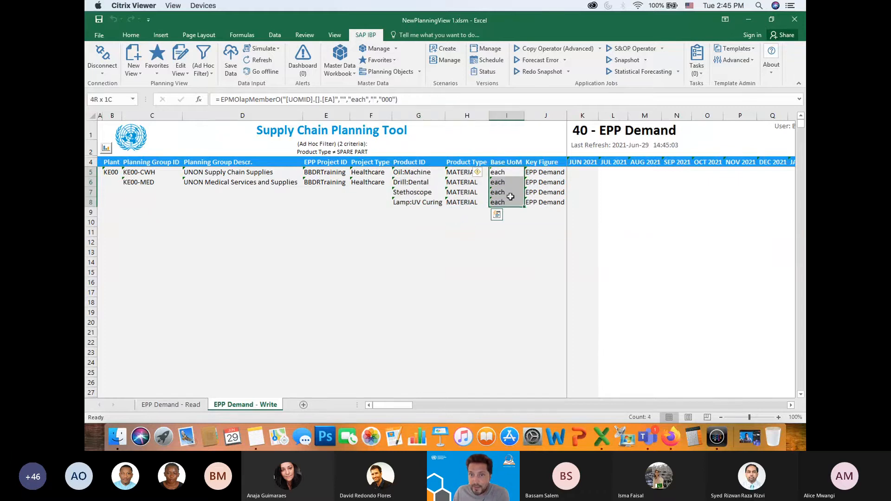
{"action": "left_click_drag", "start_coordinate": [545, 172], "coordinate": [551, 203]}
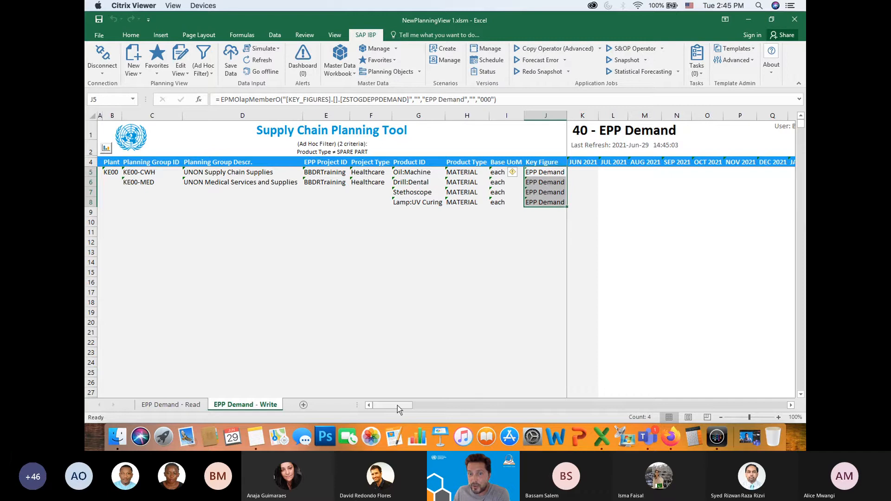
{"action": "left_click_drag", "start_coordinate": [402, 405], "coordinate": [464, 406]}
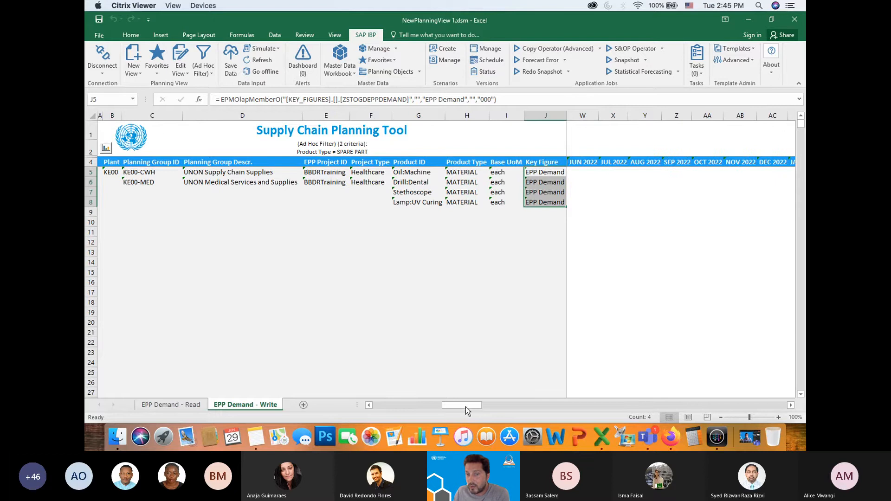
{"action": "left_click_drag", "start_coordinate": [466, 407], "coordinate": [370, 406]}
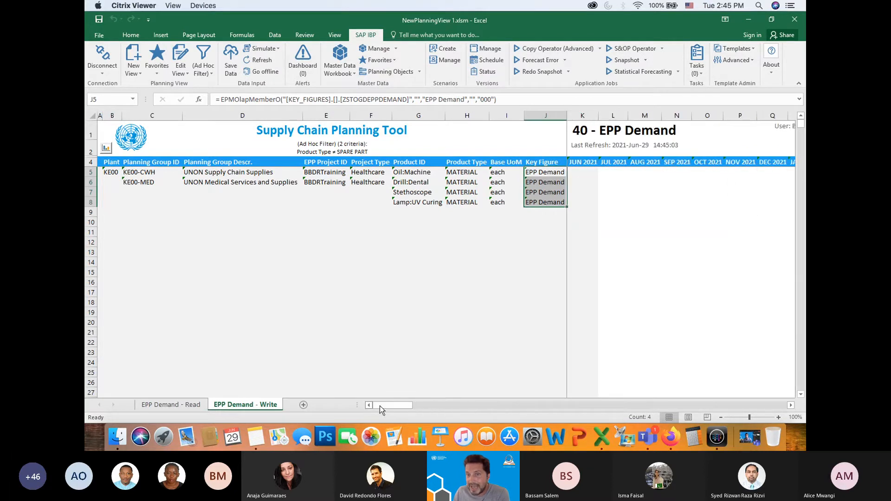
Check the four products' JUL 2021 cells, then begin entering 1 for Oil:Machine in L5
{"action": "left_click", "coordinate": [614, 171]}
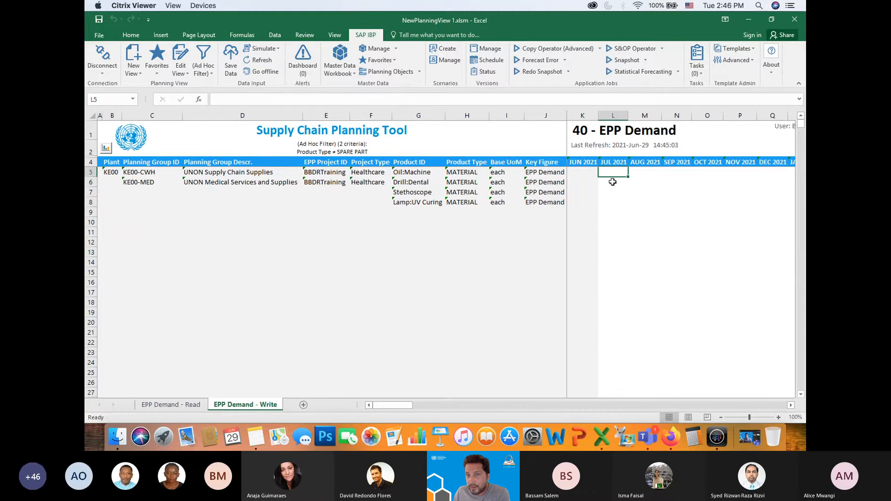
{"action": "left_click", "coordinate": [612, 182]}
{"action": "left_click", "coordinate": [612, 195]}
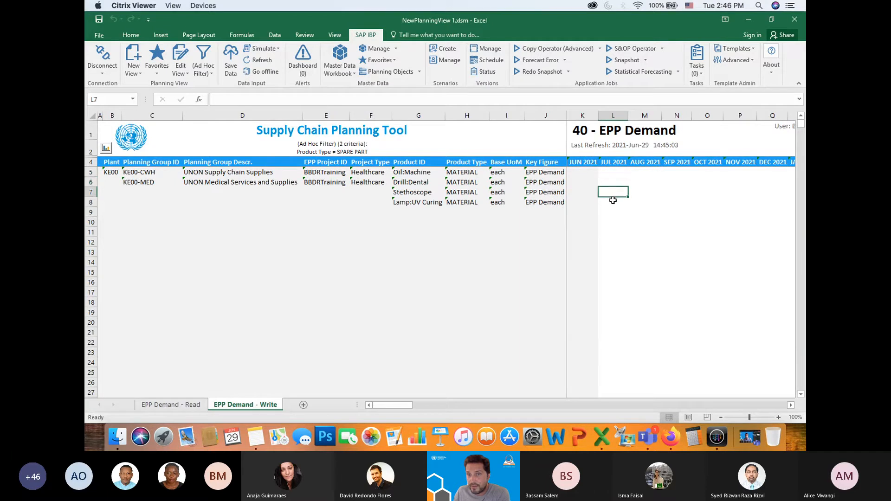
{"action": "left_click", "coordinate": [613, 200]}
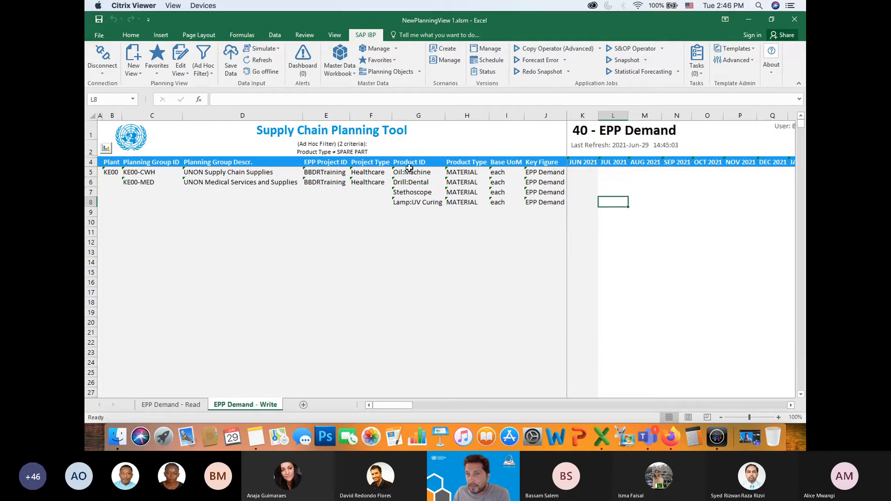
{"action": "left_click", "coordinate": [613, 171]}
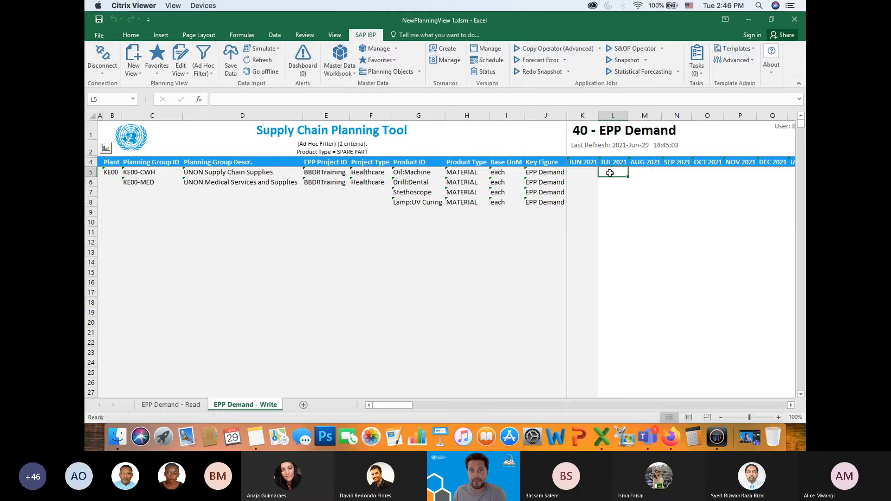
{"action": "type", "text": "1"}
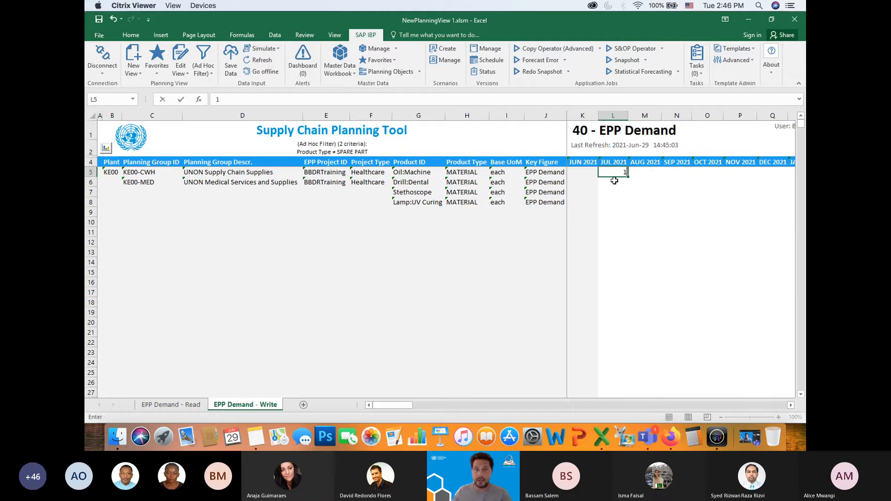
Enter JUL 2021 quantities 1, 20, 10 and 15 for Oil:Machine, Drill:Dental, Stethoscope and Lamp:UV Curing
{"action": "key", "text": "Return"}
{"action": "type", "text": "20"}
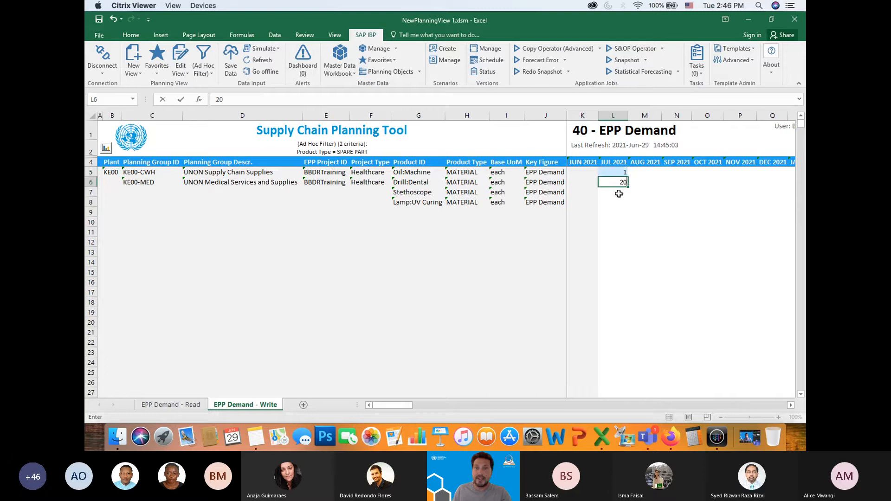
{"action": "key", "text": "Return"}
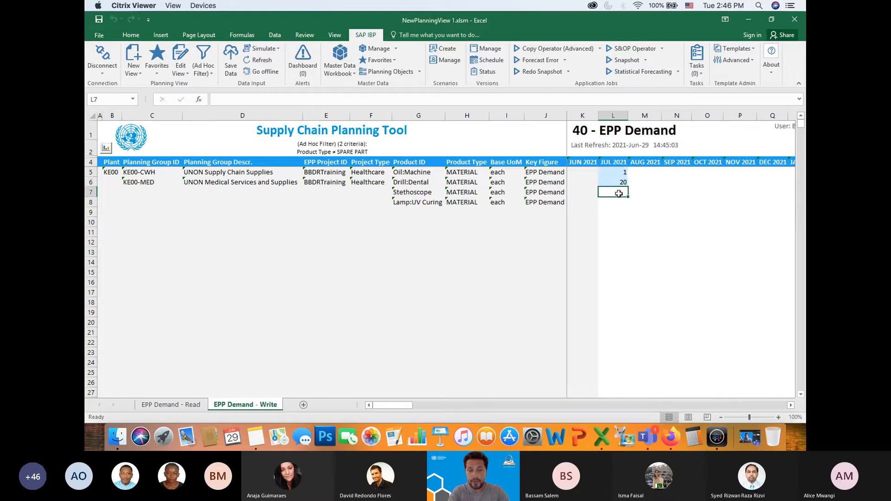
{"action": "type", "text": "10"}
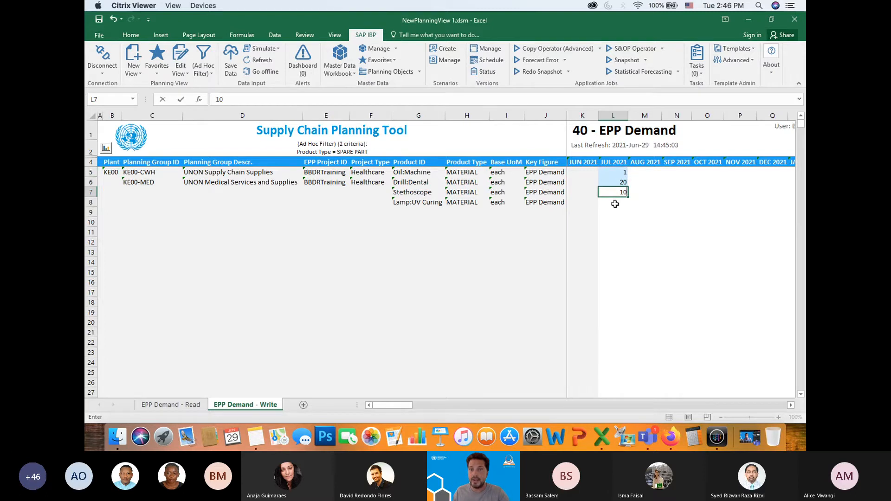
{"action": "key", "text": "Return"}
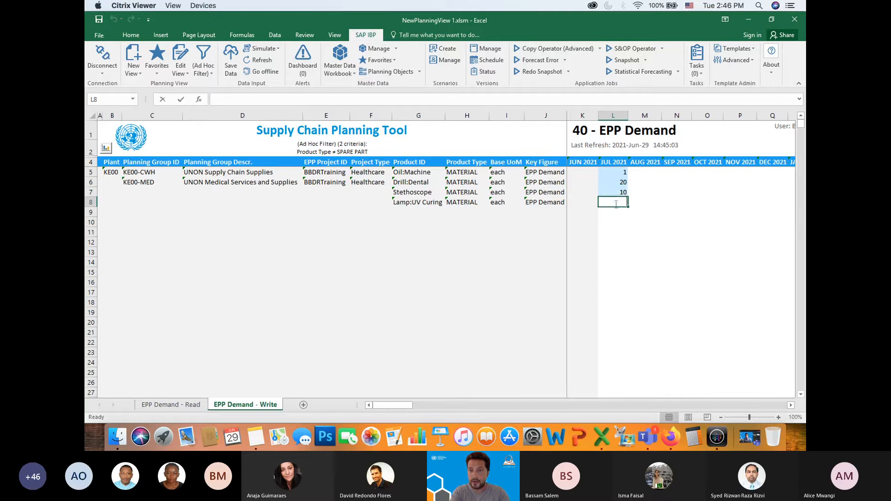
{"action": "type", "text": "15"}
{"action": "left_click", "coordinate": [642, 182]}
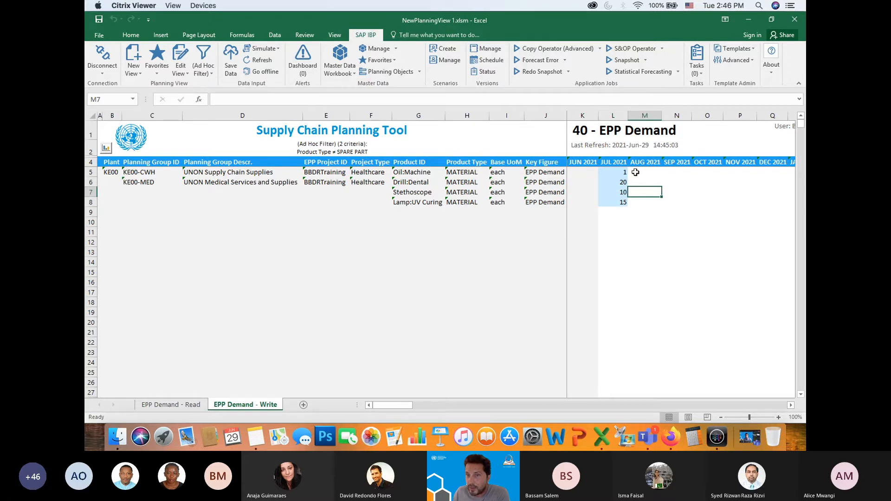
{"action": "left_click", "coordinate": [632, 172]}
Copy the JUL 2021 quantities L5:L8 into SEP 2021 starting at N5
{"action": "left_click_drag", "start_coordinate": [618, 171], "coordinate": [618, 205]}
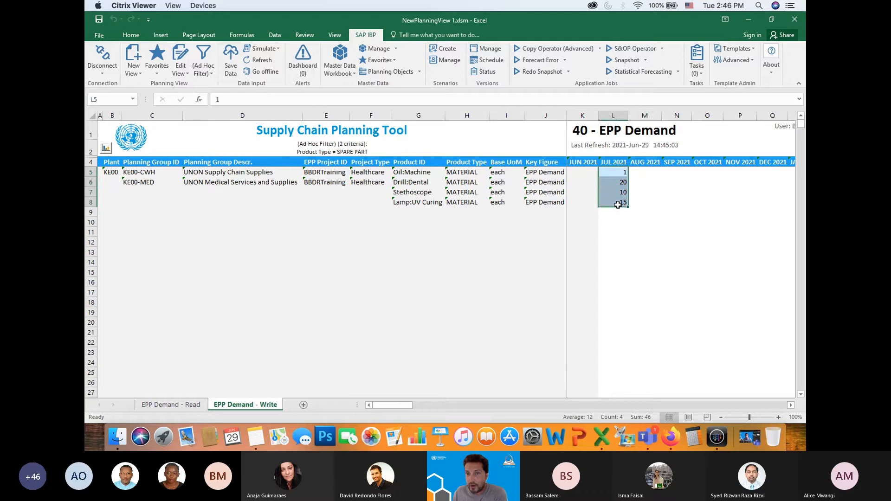
{"action": "key", "text": "ctrl+c"}
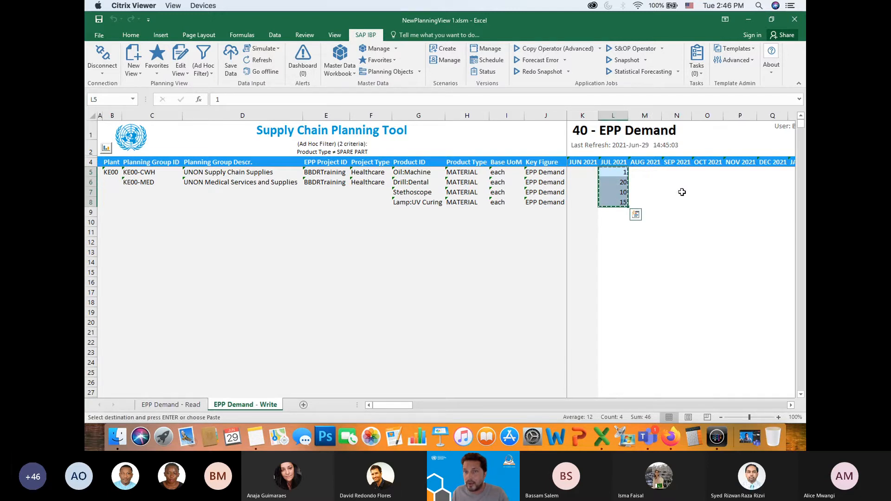
{"action": "left_click", "coordinate": [679, 171]}
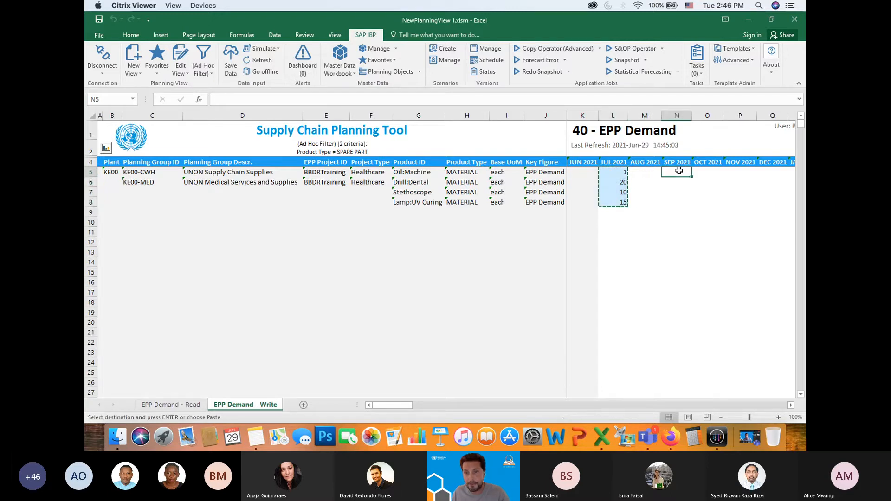
{"action": "key", "text": "ctrl+v"}
{"action": "left_click", "coordinate": [700, 171]}
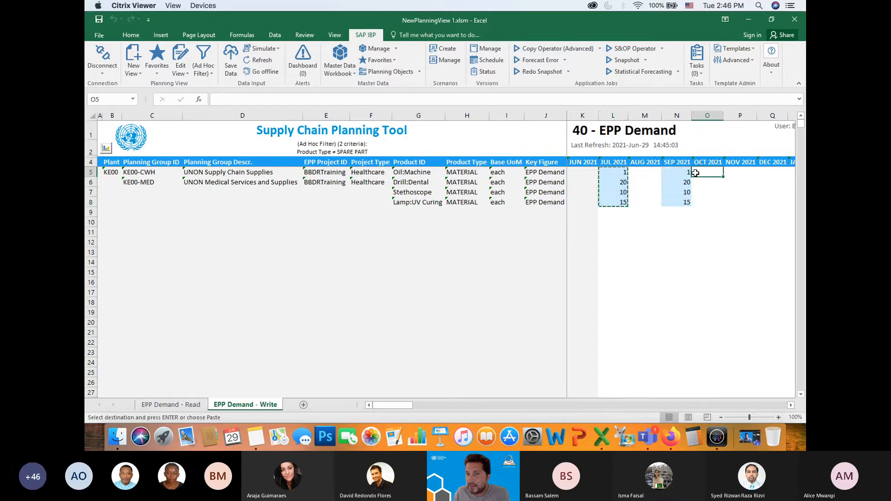
{"action": "left_click", "coordinate": [646, 170]}
{"action": "left_click", "coordinate": [645, 192]}
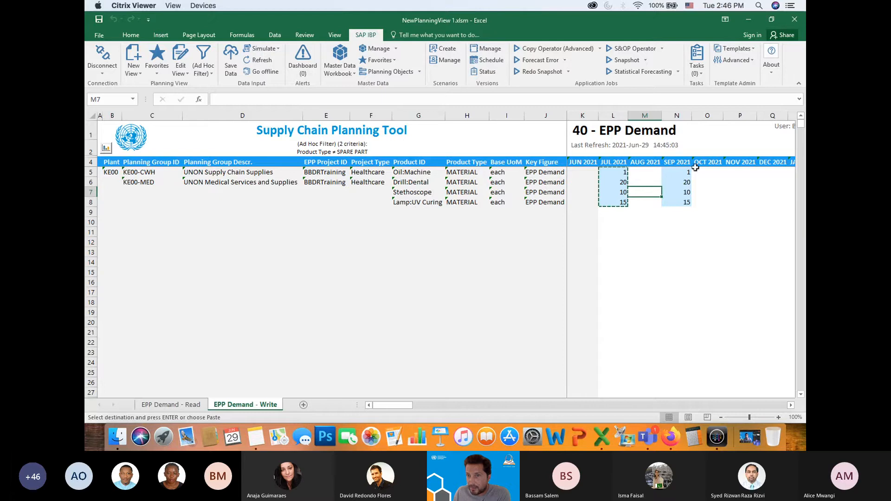
Paste the same JUL quantities into NOV 2021 starting at P5
{"action": "left_click_drag", "start_coordinate": [711, 171], "coordinate": [709, 206]}
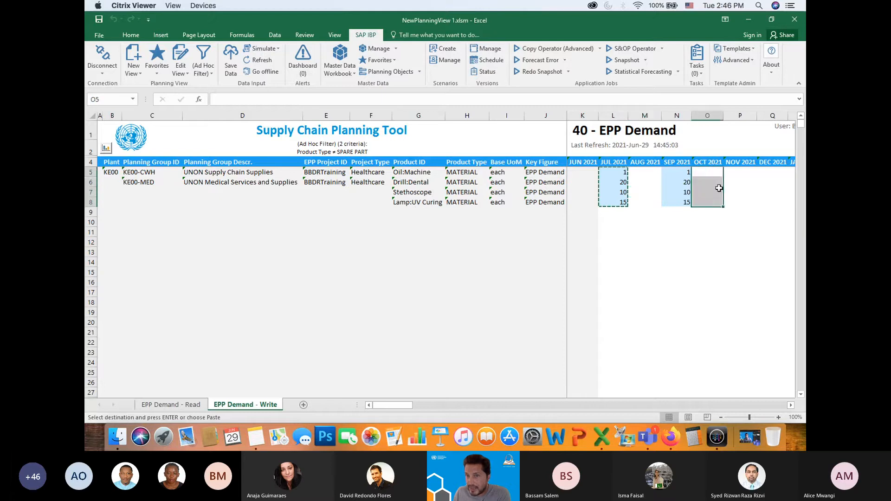
{"action": "left_click_drag", "start_coordinate": [734, 172], "coordinate": [735, 205]}
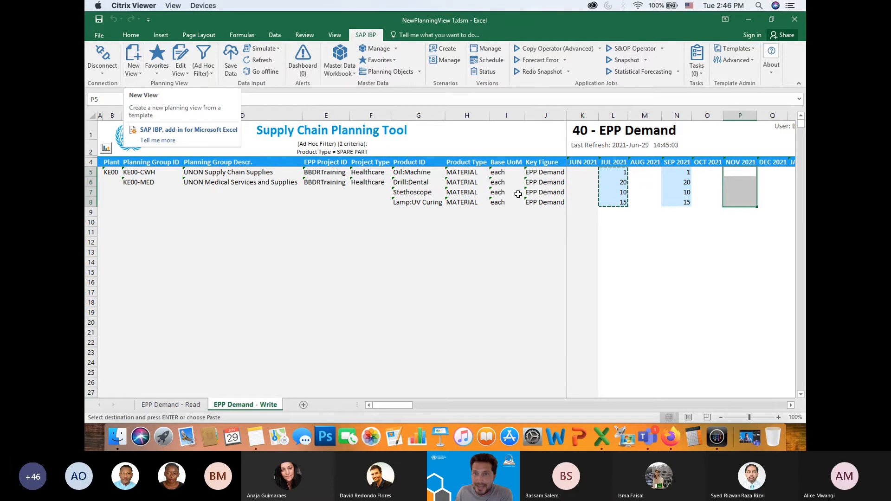
{"action": "left_click", "coordinate": [616, 174]}
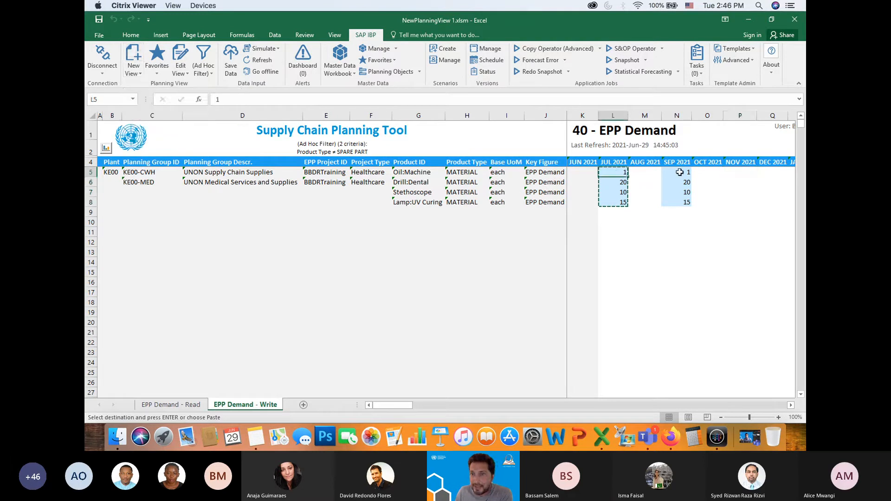
{"action": "left_click", "coordinate": [679, 172]}
{"action": "left_click", "coordinate": [735, 172]}
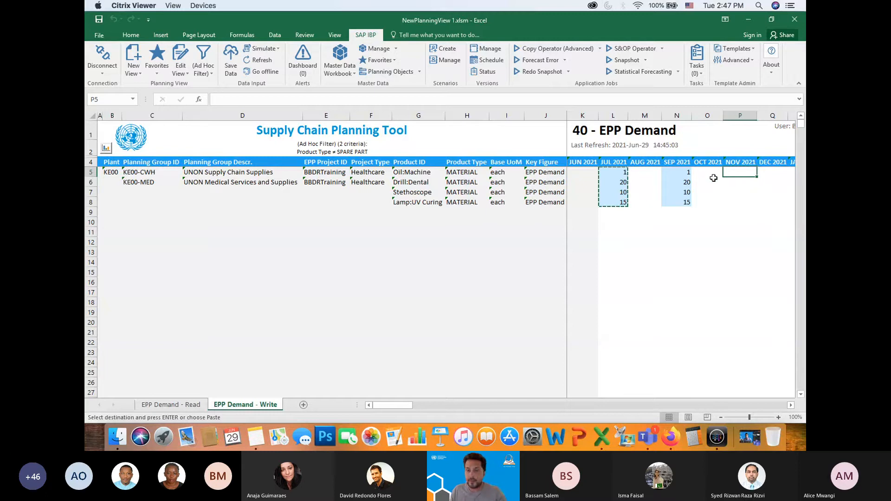
{"action": "key", "text": "Return"}
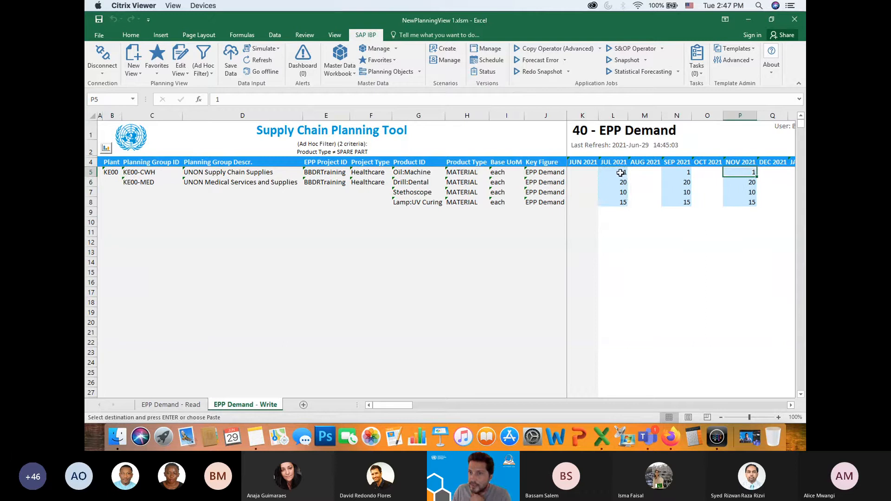
Recopy L5:L8 and paste it over SEP 2021 N5:N8 again
{"action": "left_click_drag", "start_coordinate": [620, 173], "coordinate": [622, 202]}
{"action": "key", "text": "ctrl+c"}
{"action": "left_click_drag", "start_coordinate": [676, 172], "coordinate": [676, 202]}
{"action": "key", "text": "ctrl+v"}
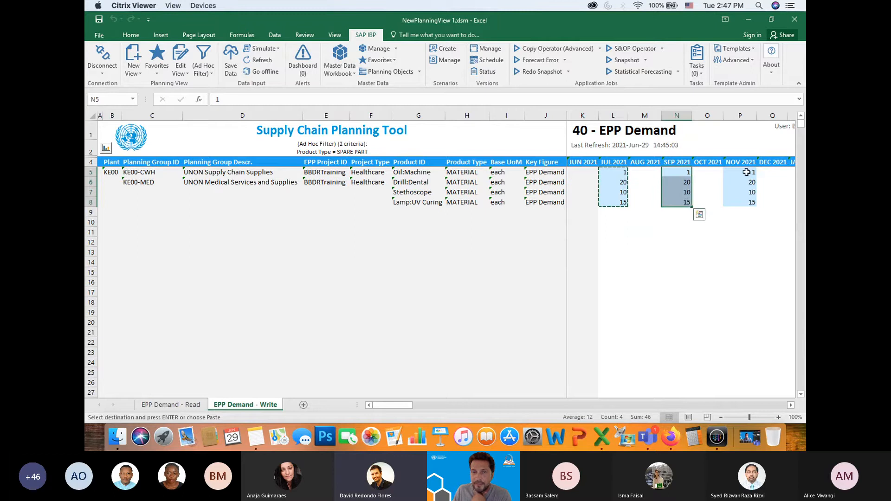
{"action": "left_click", "coordinate": [530, 250]}
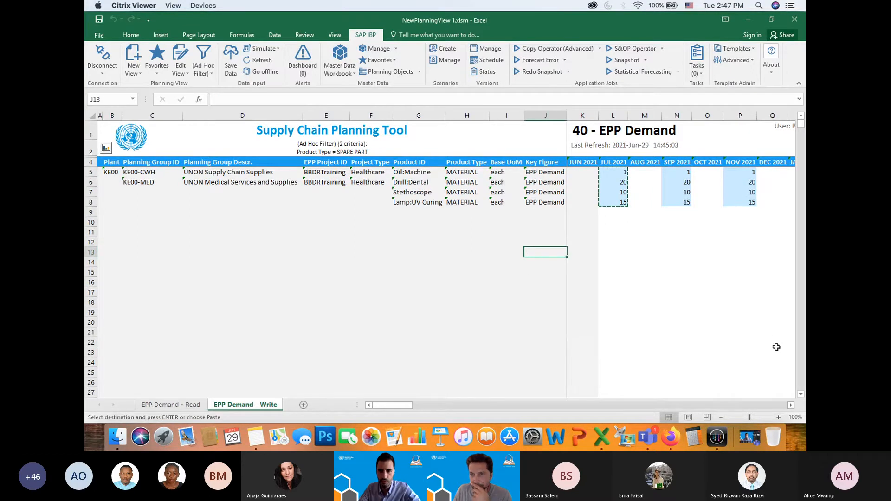
Change SEP 2021 N6:N8 to 10, 5 and 4, and NOV 2021 P8 to 2
{"action": "left_click", "coordinate": [687, 183]}
{"action": "type", "text": "10"}
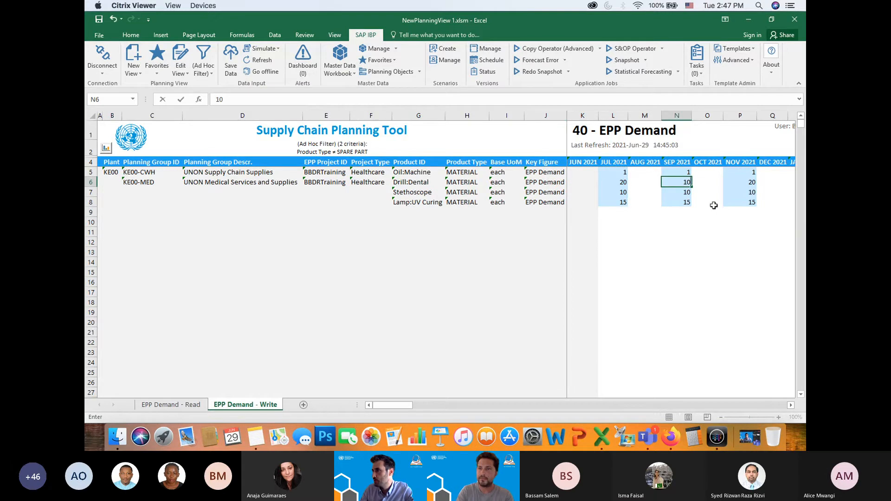
{"action": "key", "text": "Return"}
{"action": "type", "text": "5"}
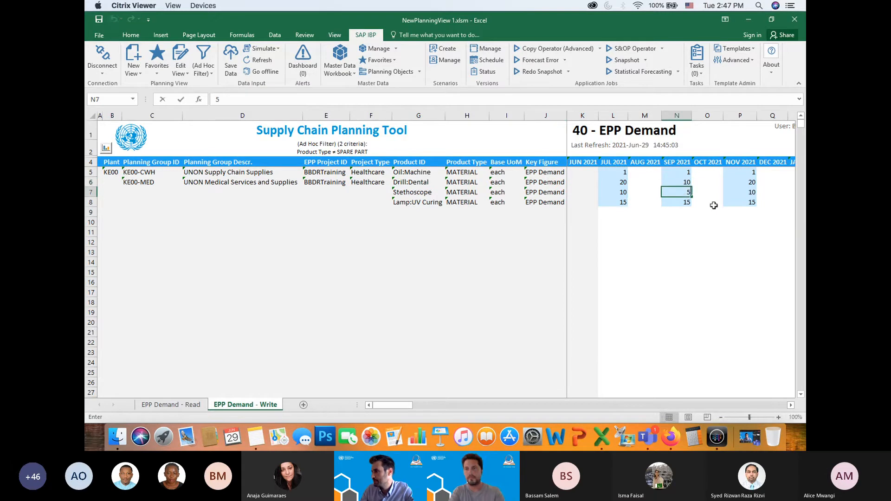
{"action": "key", "text": "ctrl+Return"}
{"action": "key", "text": "Return"}
{"action": "type", "text": "4"}
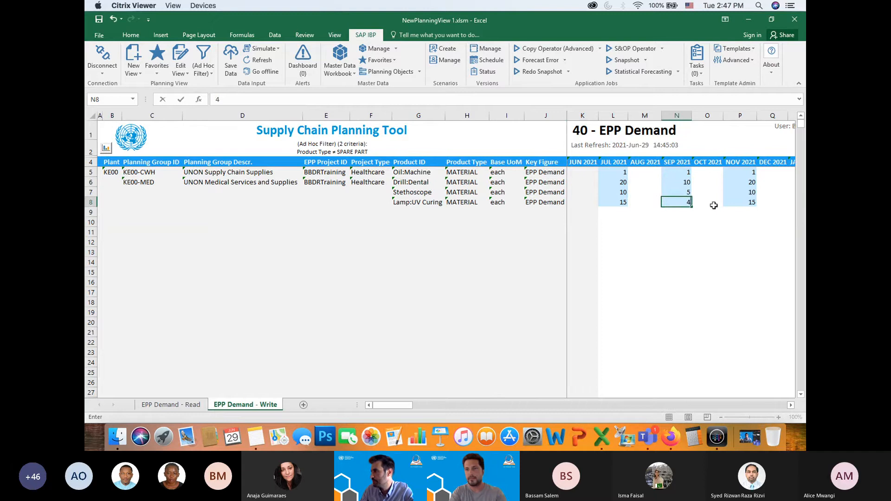
{"action": "key", "text": "Tab"}
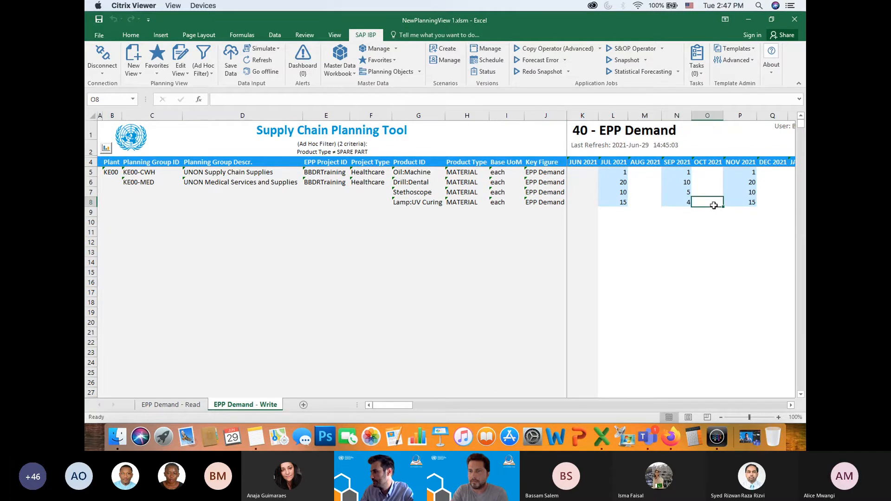
{"action": "key", "text": "Tab"}
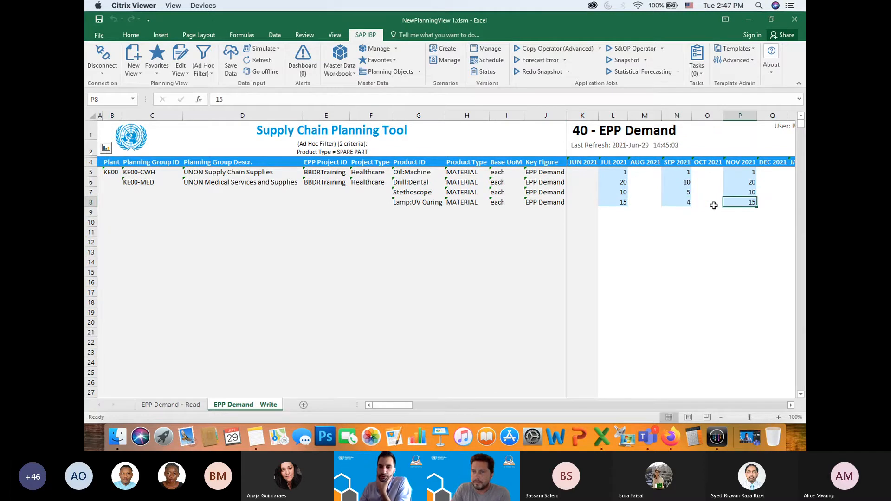
{"action": "type", "text": "2"}
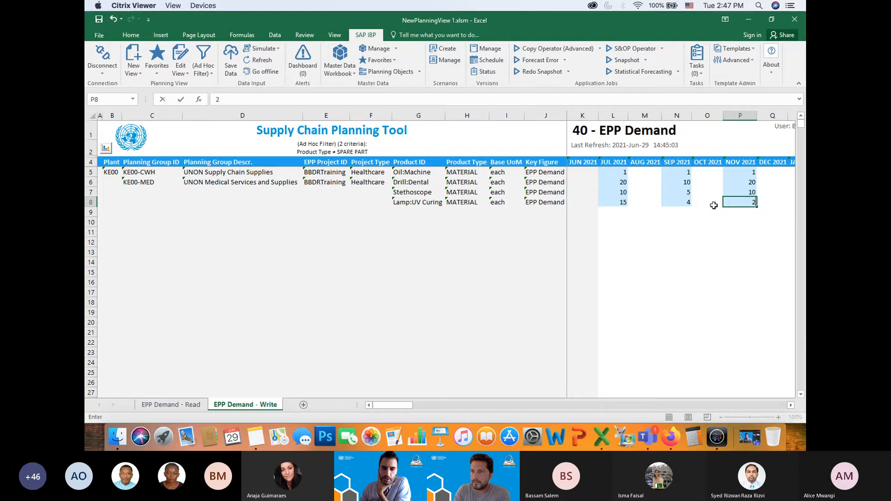
{"action": "key", "text": "Up"}
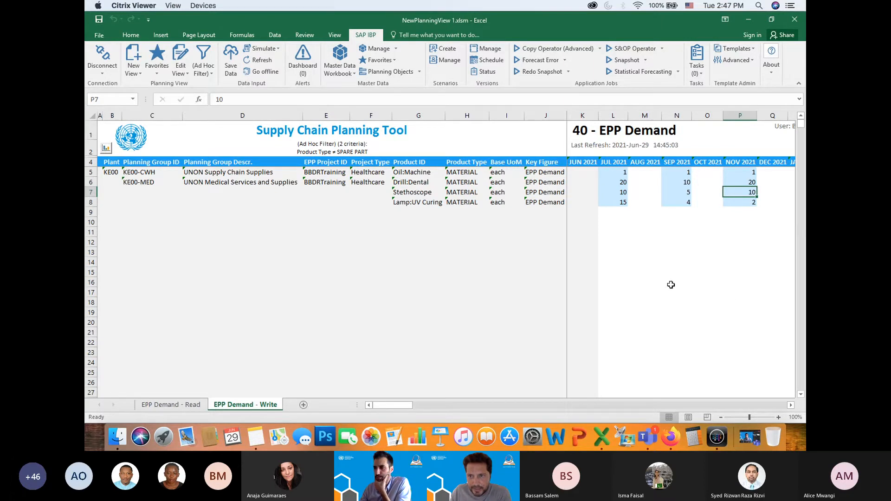
Present the Finalize Gross Demand slide as a PowerPoint slide show
{"action": "left_click", "coordinate": [768, 351]}
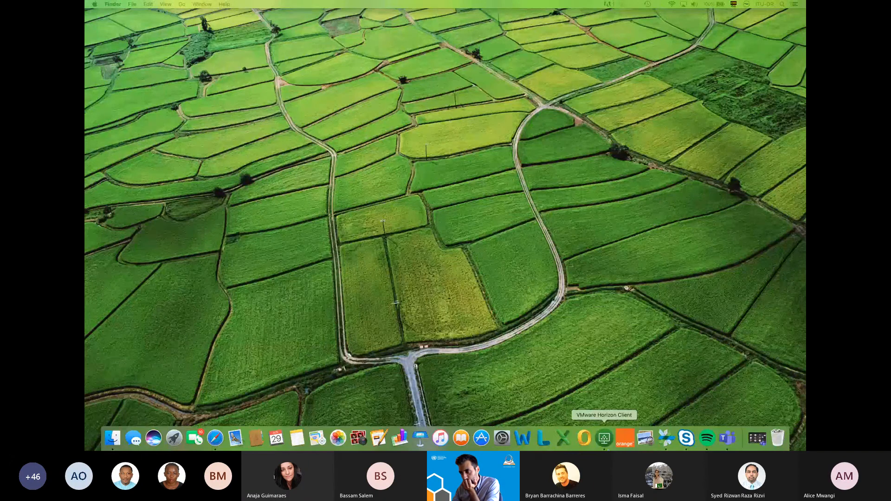
{"action": "left_click", "coordinate": [604, 438]}
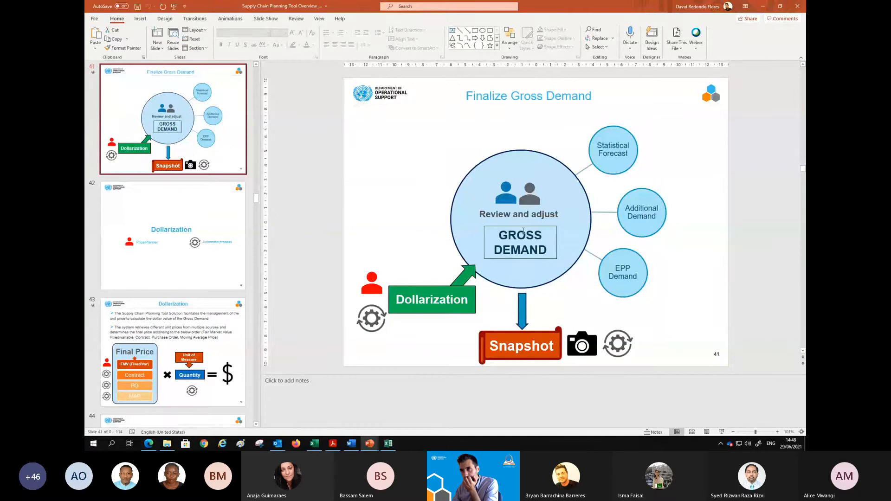
{"action": "left_click", "coordinate": [722, 432]}
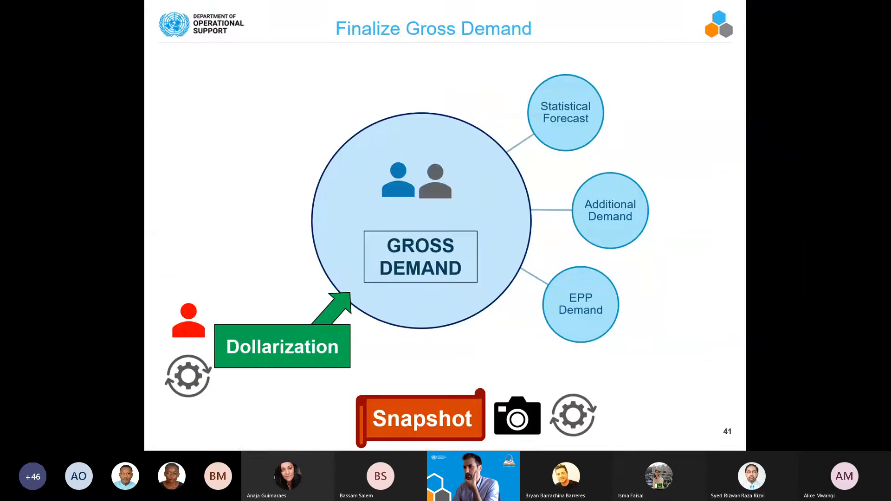
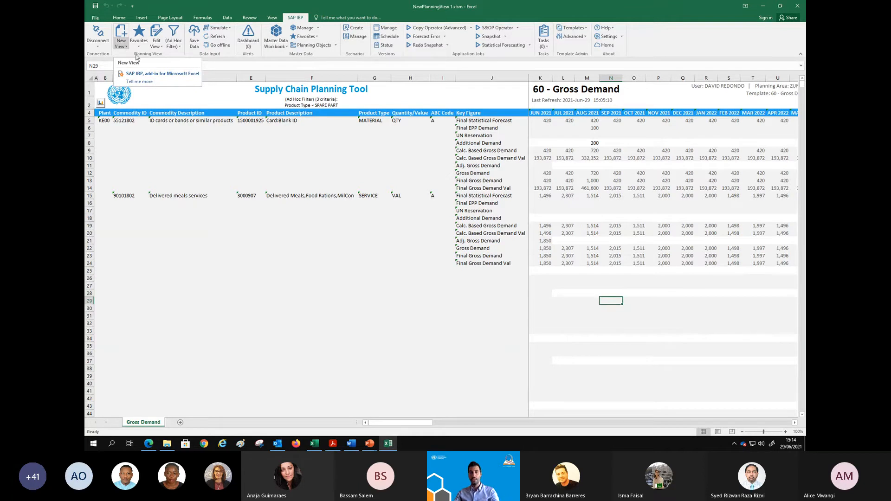
Start a new planning view From Template, opening the dialog preset to 10 - Historical Data
{"action": "left_click", "coordinate": [126, 47]}
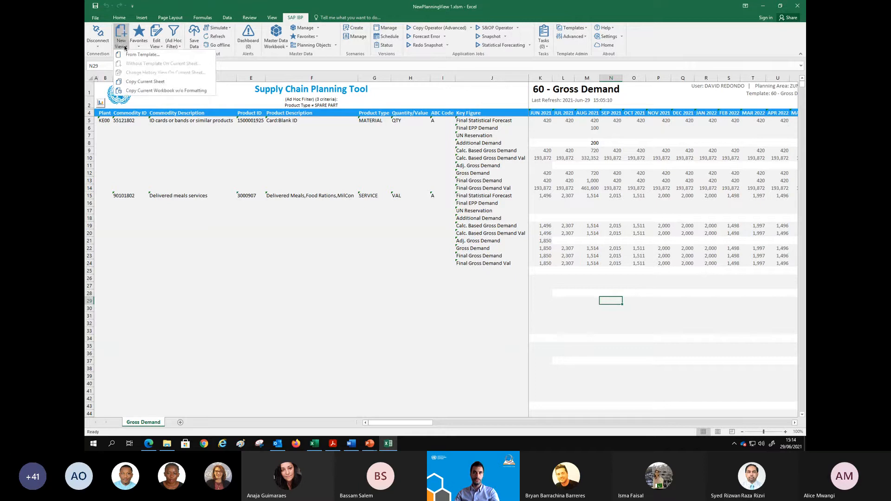
{"action": "left_click", "coordinate": [198, 6]}
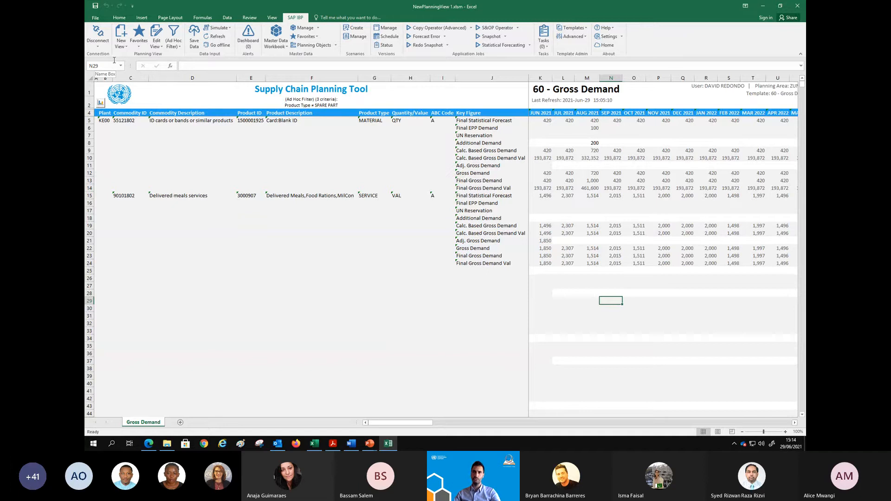
{"action": "left_click", "coordinate": [121, 42]}
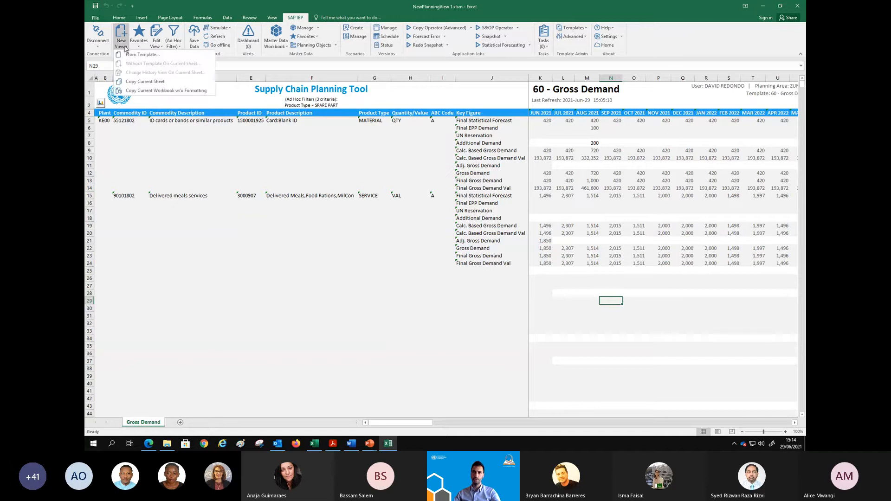
{"action": "left_click", "coordinate": [170, 58]}
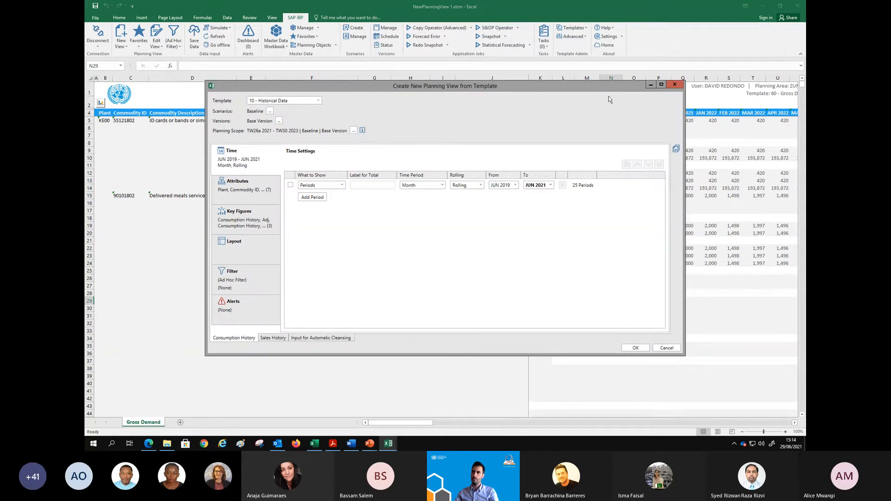
Choose the 60 - Gross Demand template, review its attributes, key figures and filter, then cancel
{"action": "left_click", "coordinate": [318, 103]}
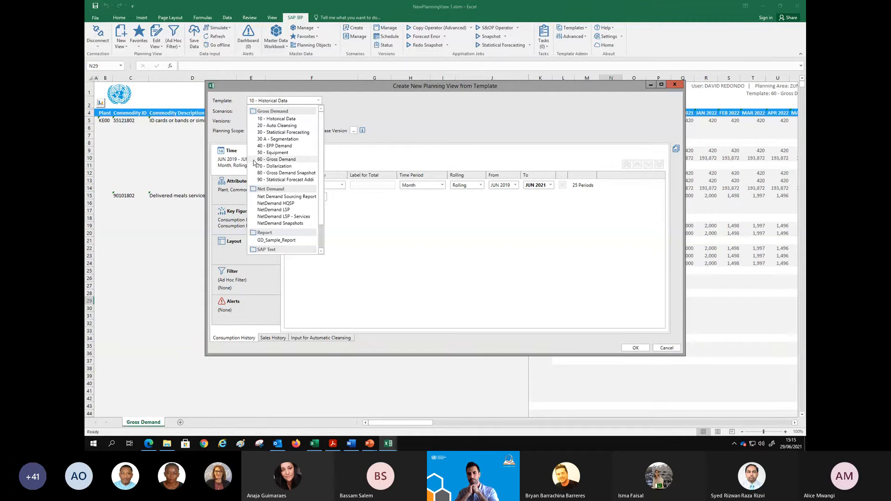
{"action": "left_click", "coordinate": [287, 160]}
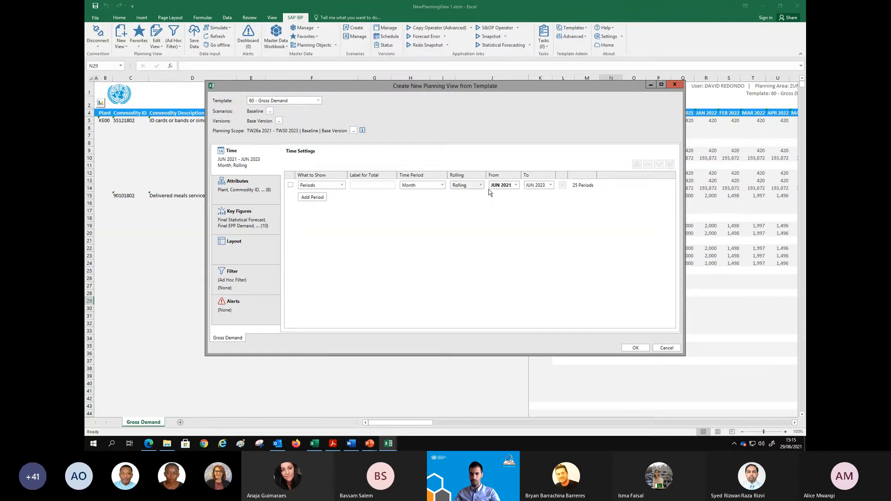
{"action": "left_click", "coordinate": [241, 199]}
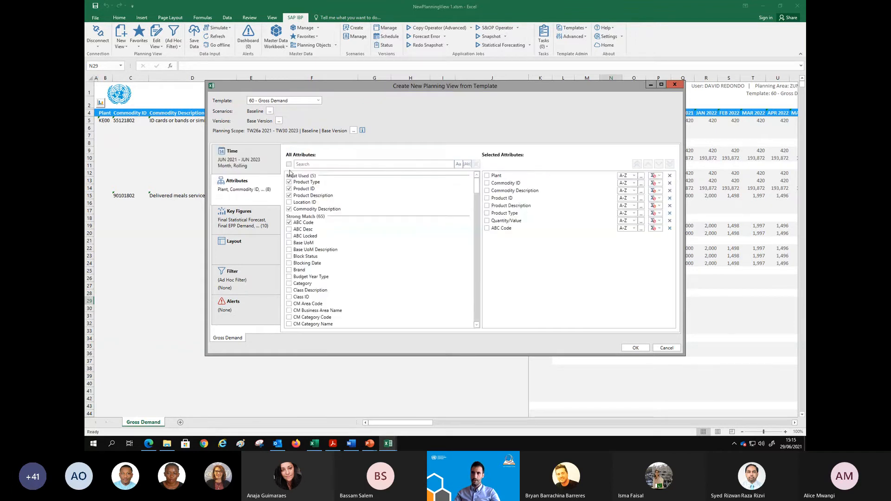
{"action": "left_click", "coordinate": [246, 221]}
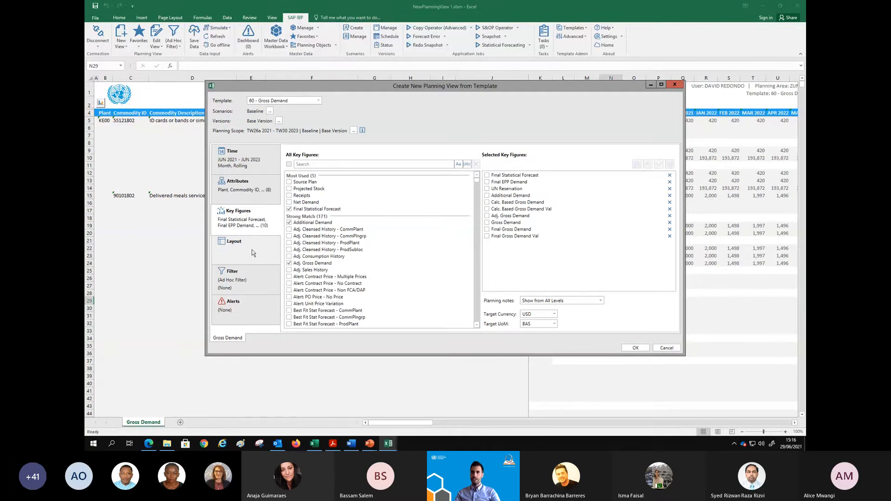
{"action": "left_click", "coordinate": [247, 276]}
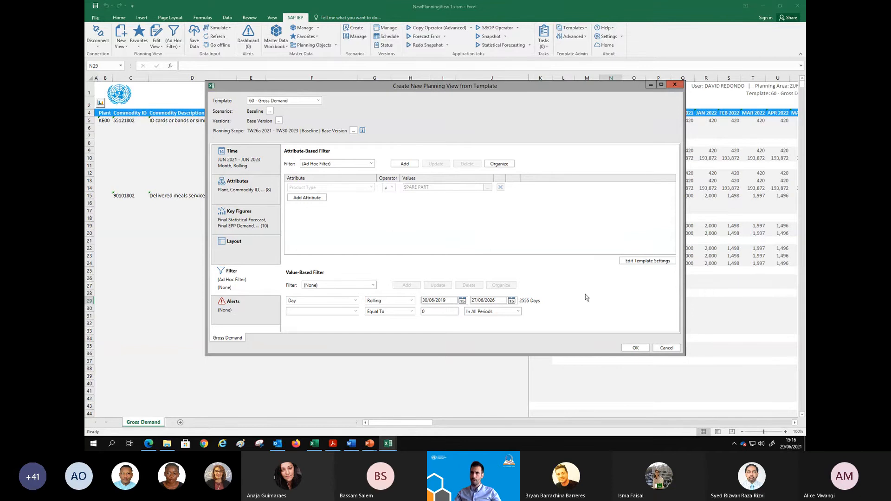
{"action": "left_click", "coordinate": [672, 350]}
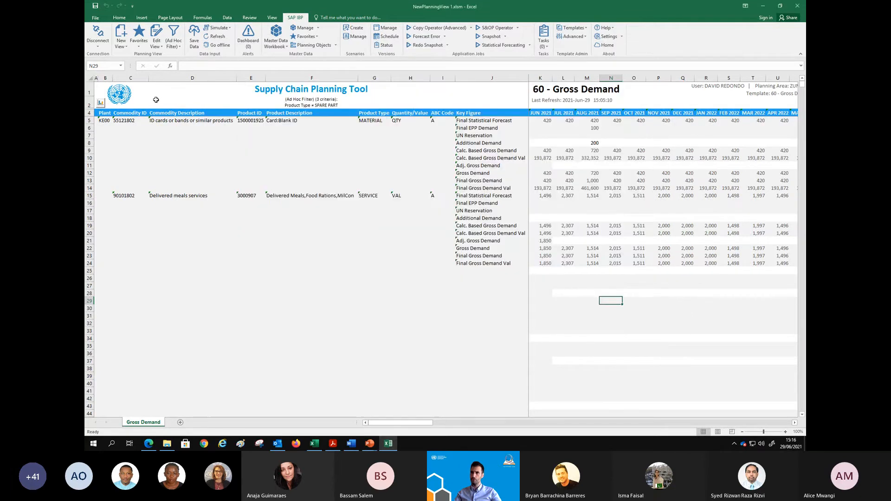
In Edit Planning View's filter, delete the Plant and Product ID conditions
{"action": "left_click", "coordinate": [161, 47]}
{"action": "left_click", "coordinate": [166, 53]}
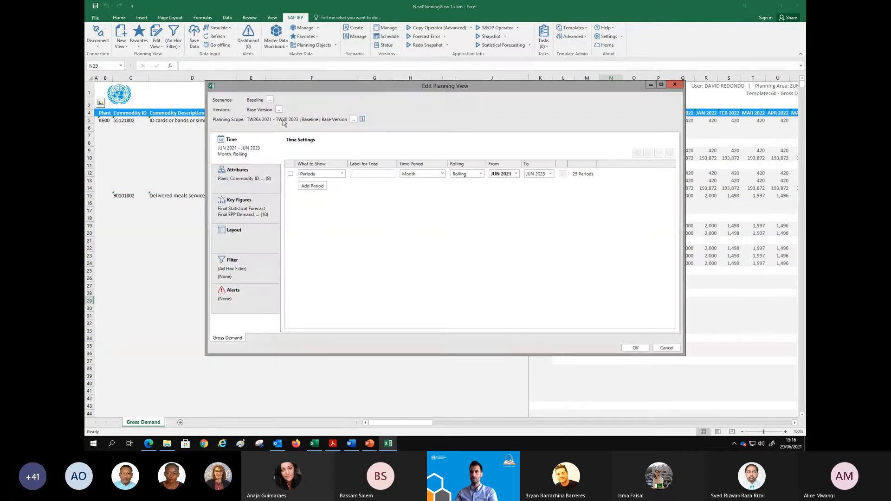
{"action": "left_click", "coordinate": [255, 271]}
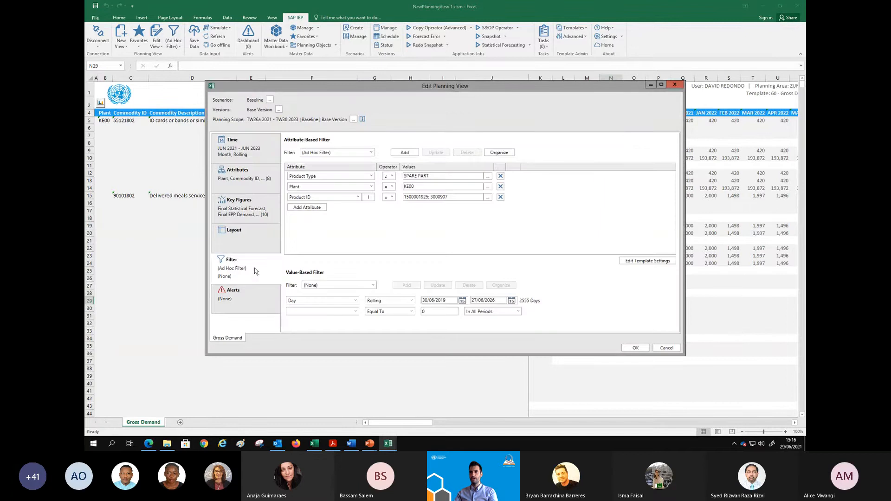
{"action": "left_click", "coordinate": [500, 186]}
{"action": "left_click", "coordinate": [500, 186]}
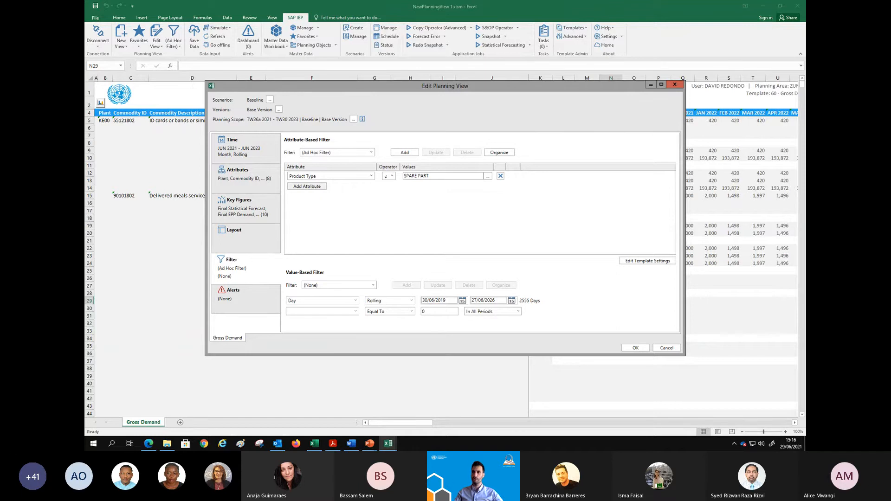
Add a filter condition Plant = KE00
{"action": "left_click", "coordinate": [310, 186]}
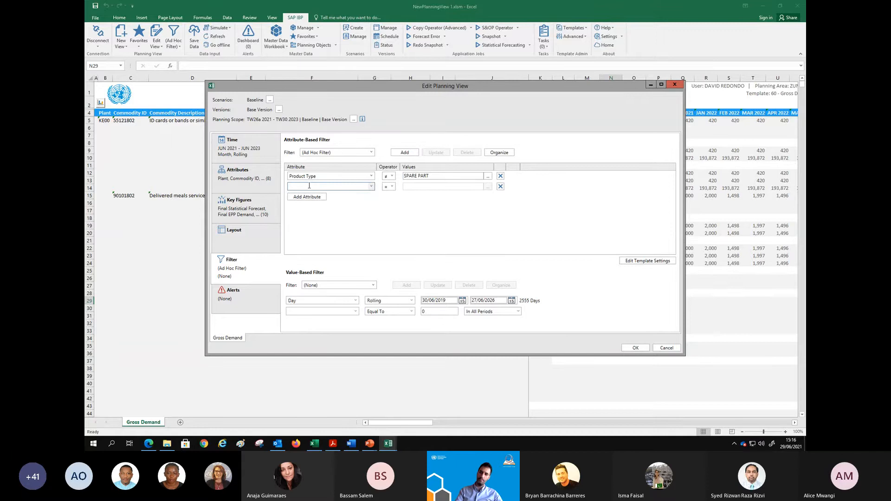
{"action": "type", "text": "Plant"}
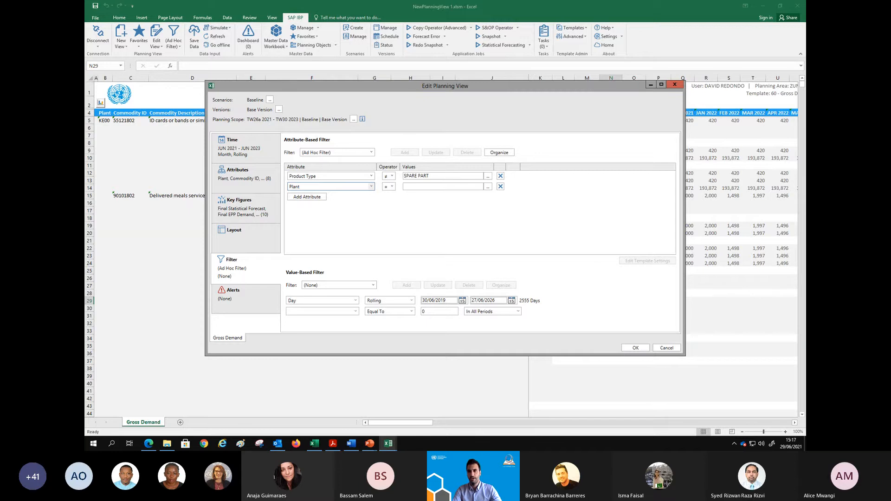
{"action": "key", "text": "Tab"}
{"action": "key", "text": "Tab"}
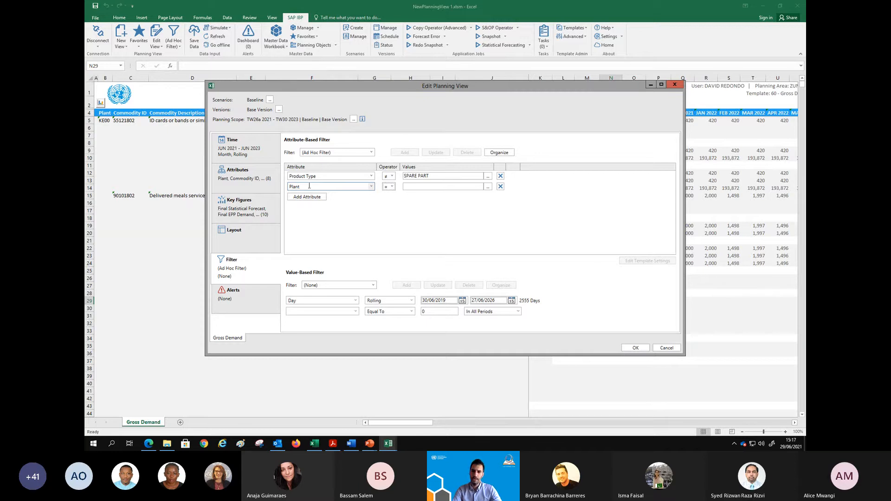
{"action": "type", "text": "K"}
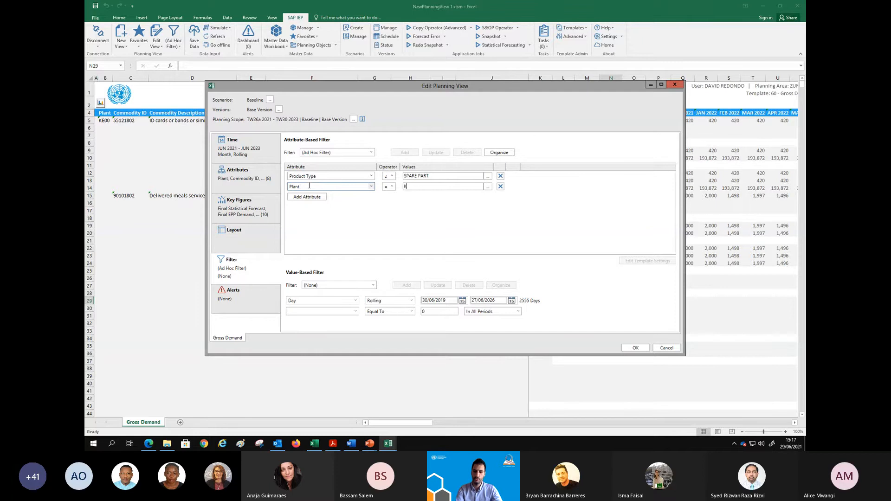
{"action": "type", "text": "E0"}
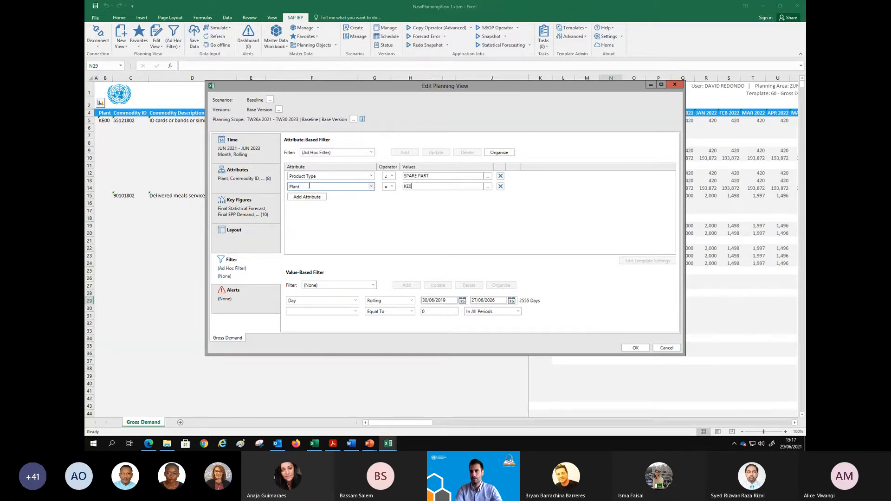
{"action": "type", "text": "0"}
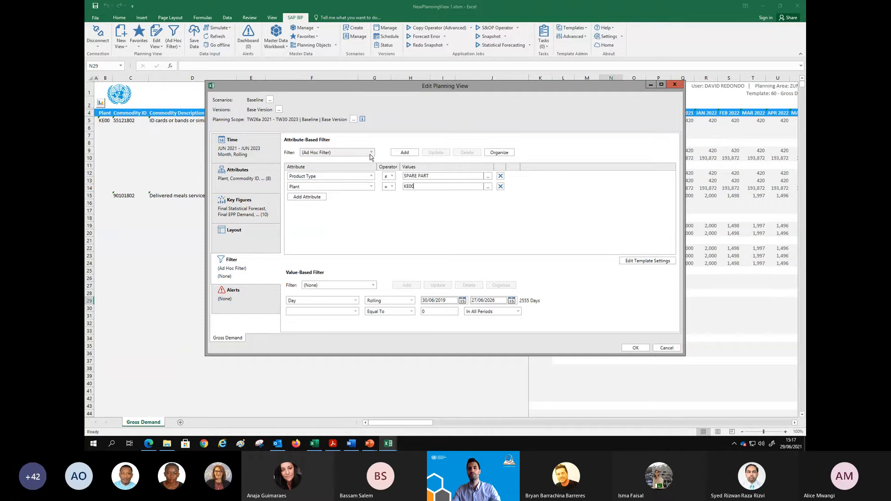
{"action": "left_click", "coordinate": [310, 198]}
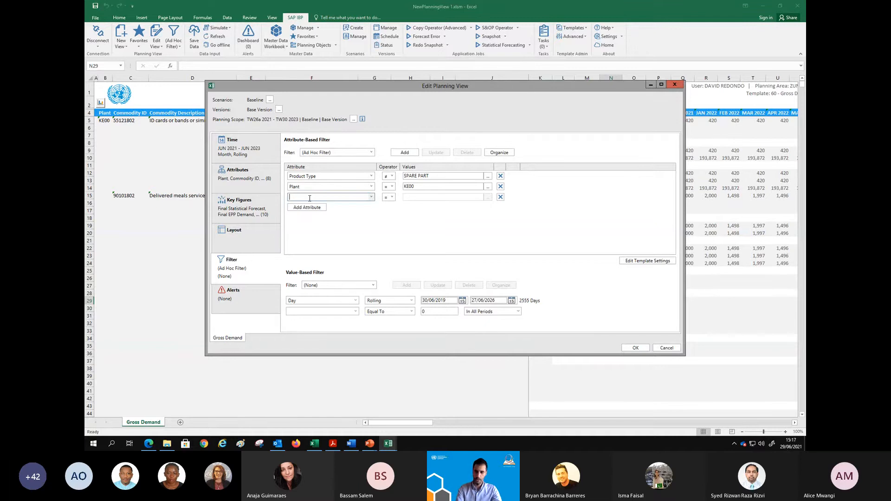
{"action": "type", "text": "Product ID"}
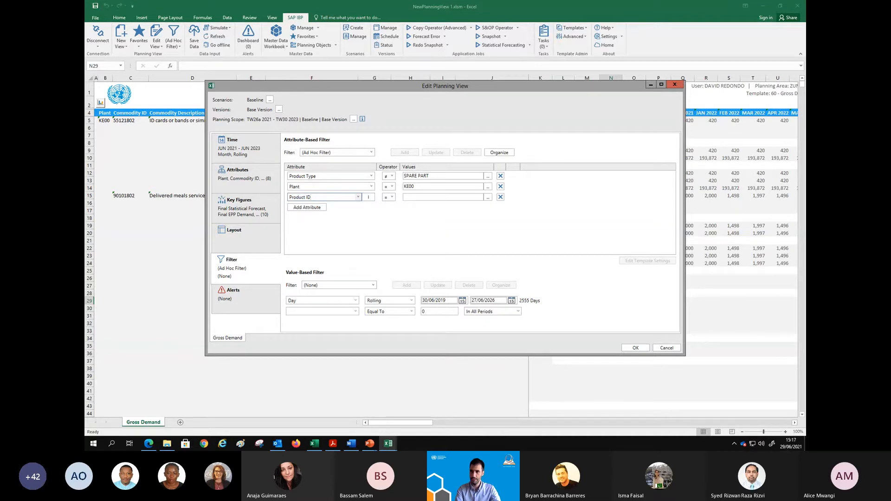
{"action": "key", "text": "Tab"}
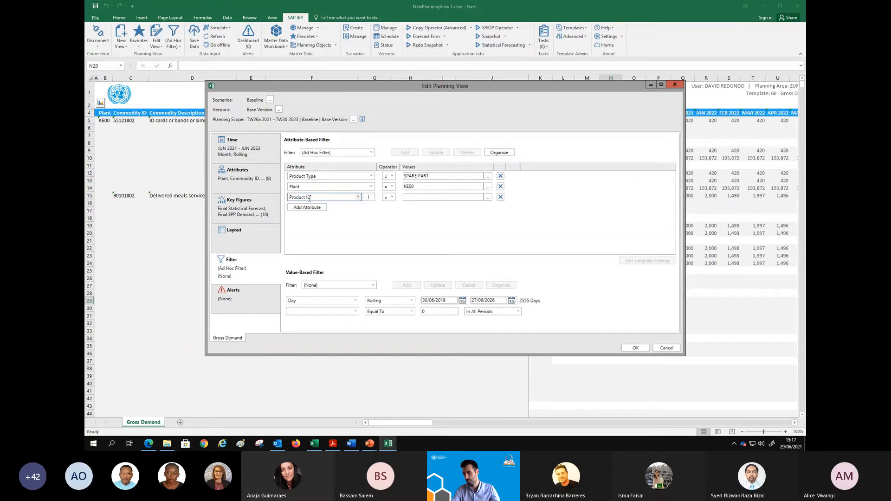
{"action": "type", "text": "1500001925"}
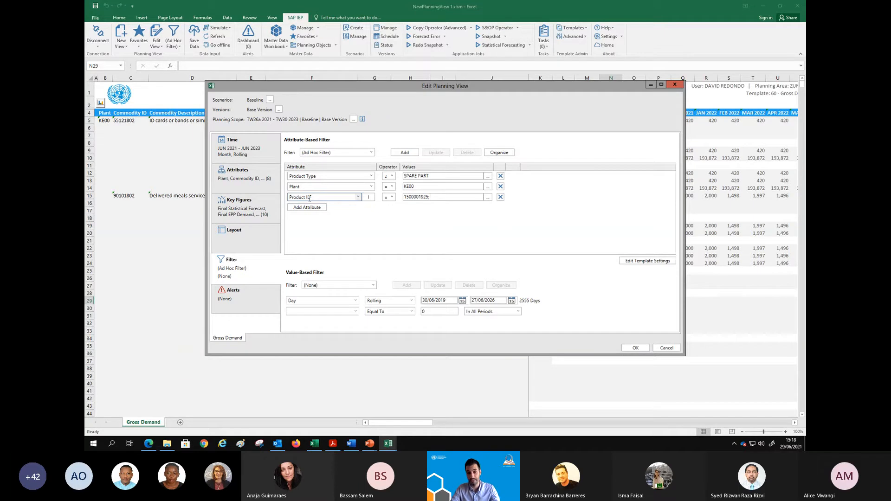
{"action": "type", "text": ";"}
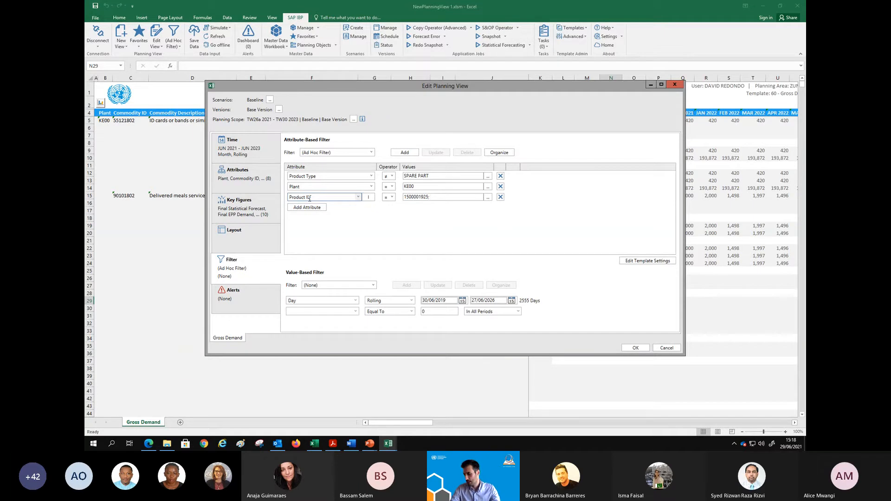
{"action": "type", "text": " 1500"}
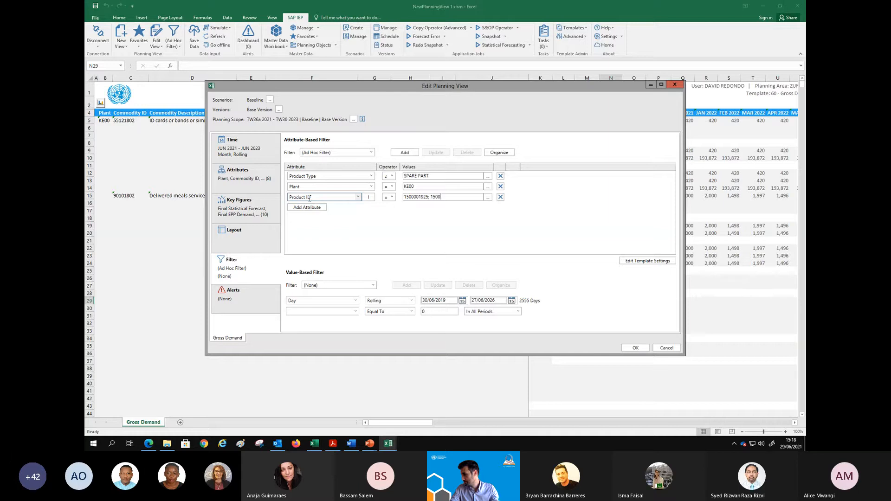
{"action": "type", "text": "004780"}
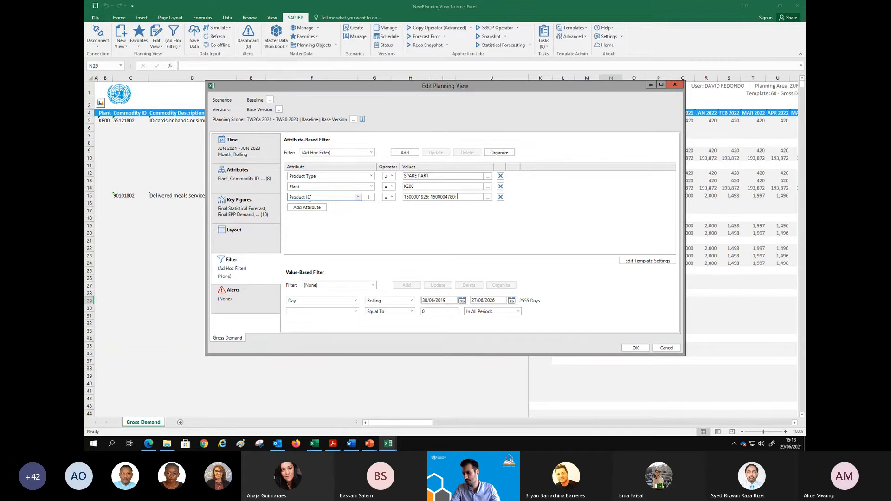
{"action": "type", "text": "; 300"}
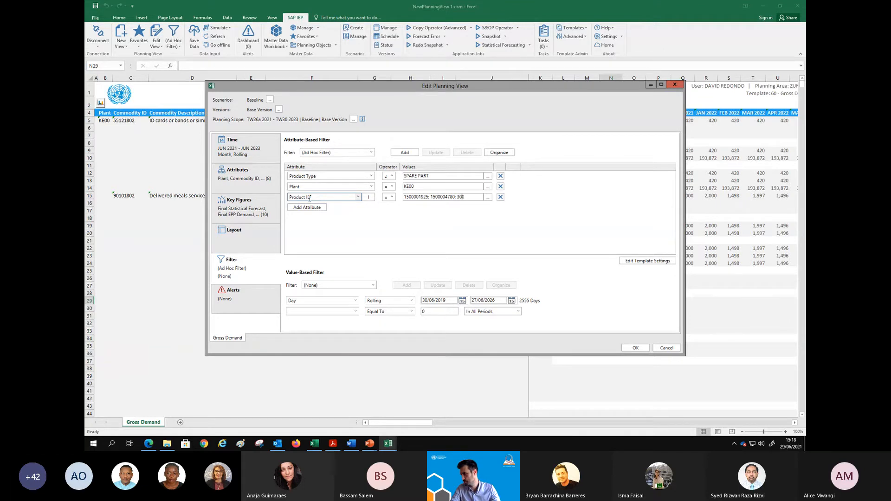
{"action": "type", "text": "0907"}
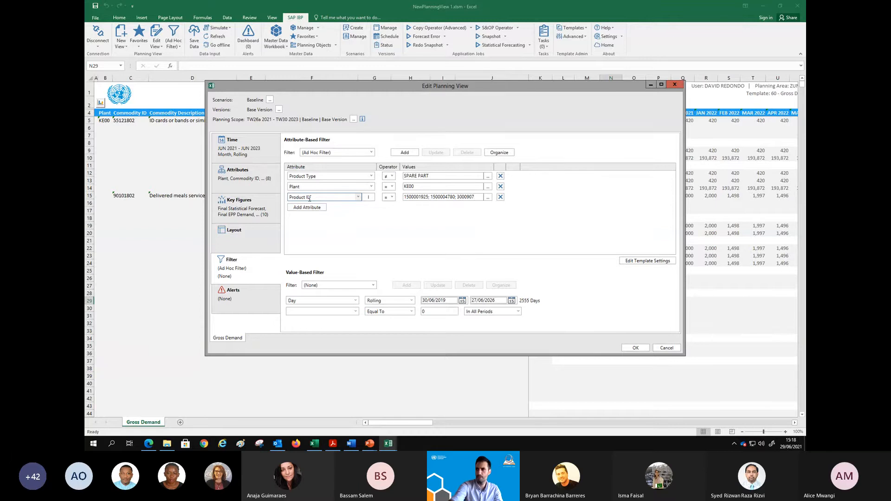
{"action": "type", "text": "; "}
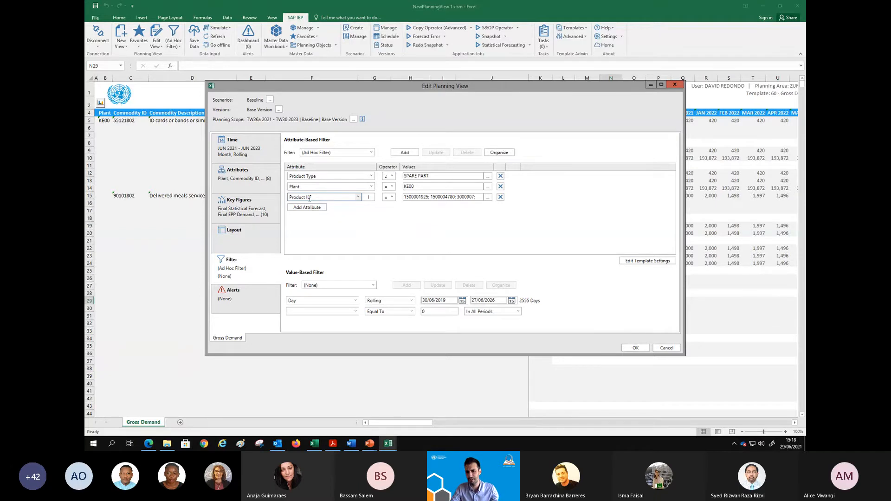
{"action": "type", "text": "3"}
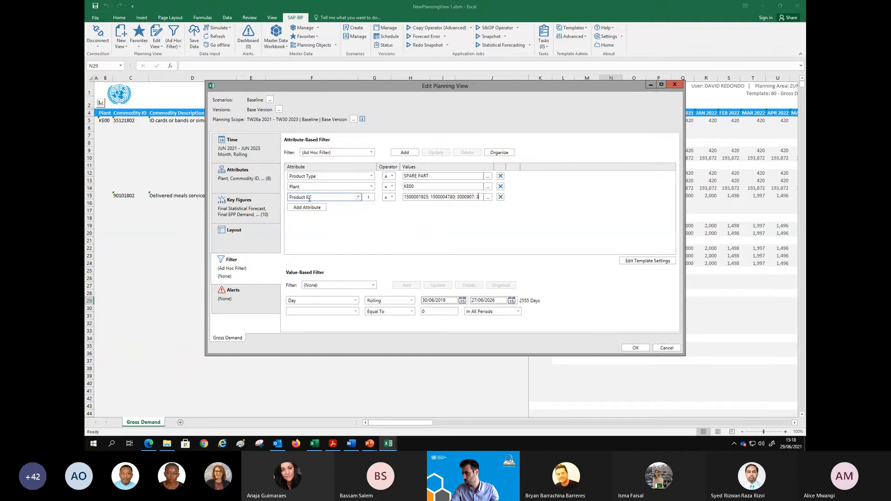
{"action": "type", "text": "00"}
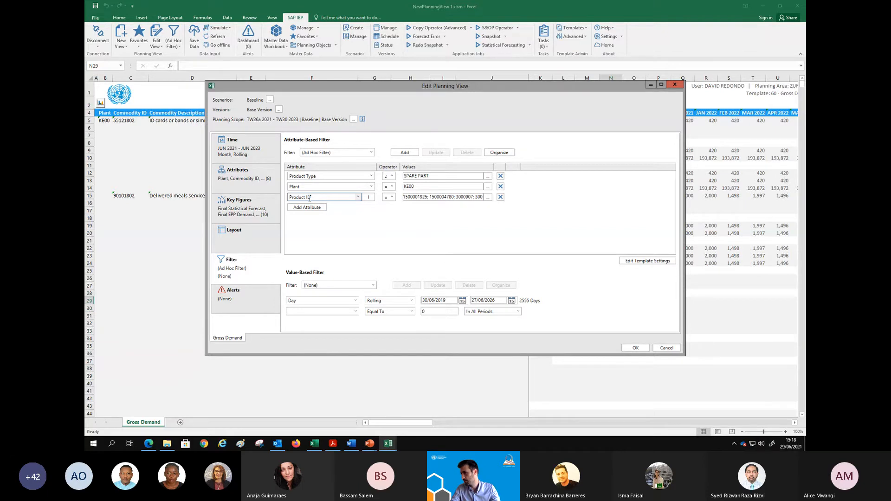
{"action": "type", "text": "1627"}
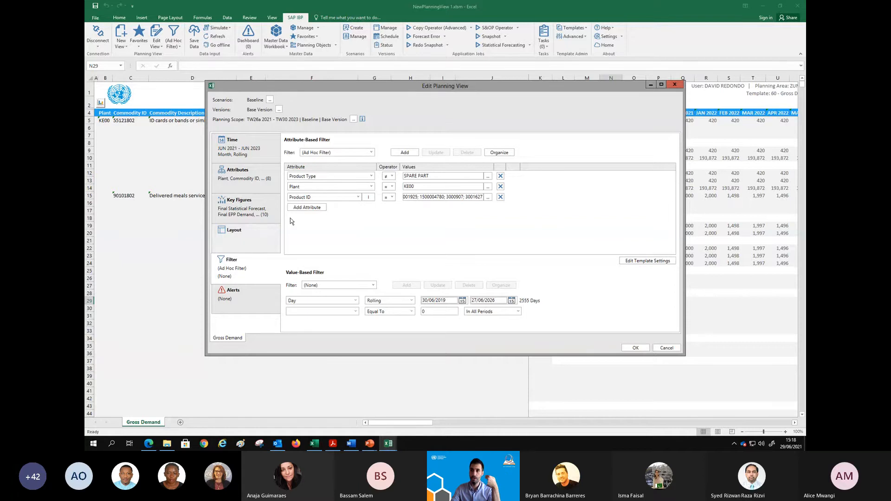
{"action": "left_click", "coordinate": [303, 187]}
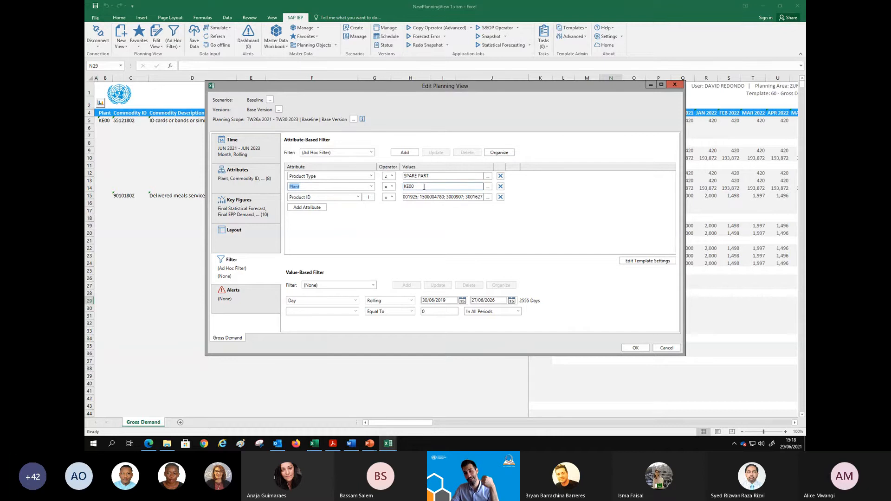
{"action": "left_click", "coordinate": [319, 198]}
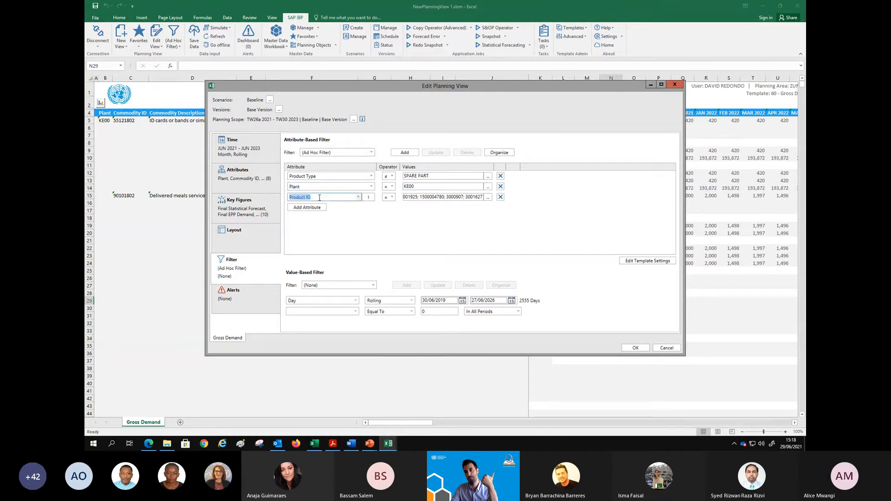
{"action": "left_click", "coordinate": [419, 197]}
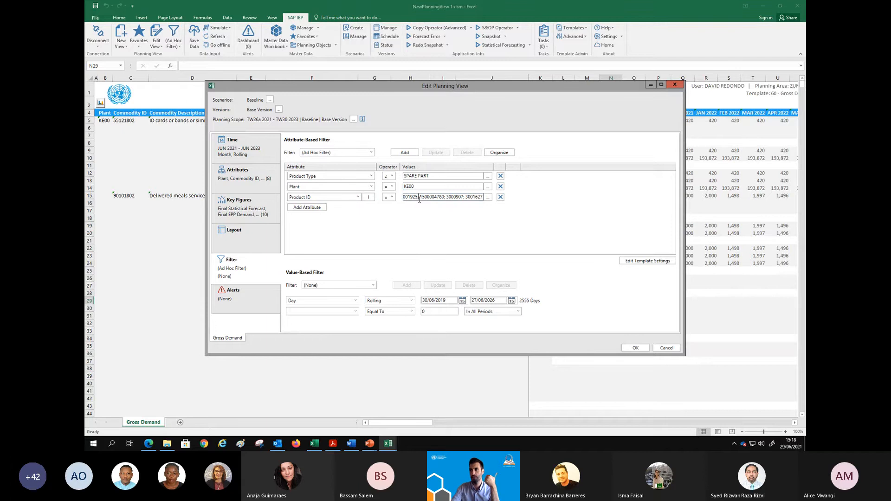
{"action": "key", "text": "Home"}
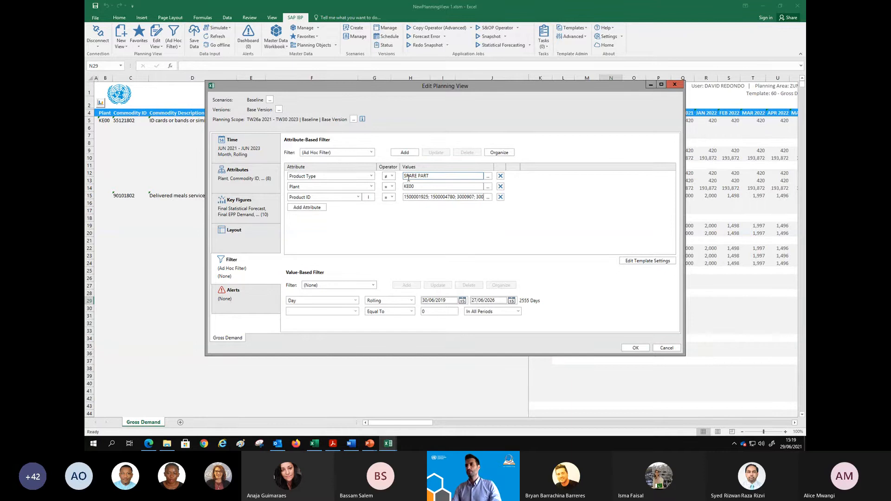
Apply the filter, zoom the sheet to 110%, and narrow columns F and D
{"action": "left_click", "coordinate": [637, 349]}
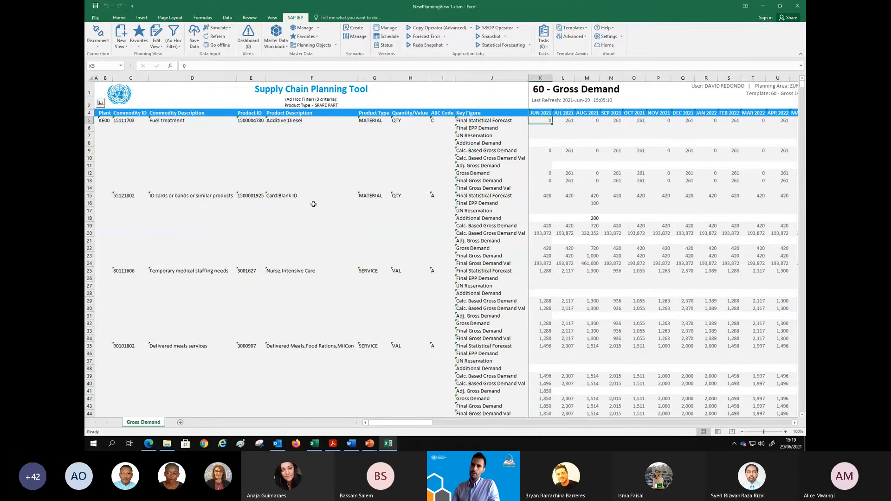
{"action": "left_click", "coordinate": [785, 433]}
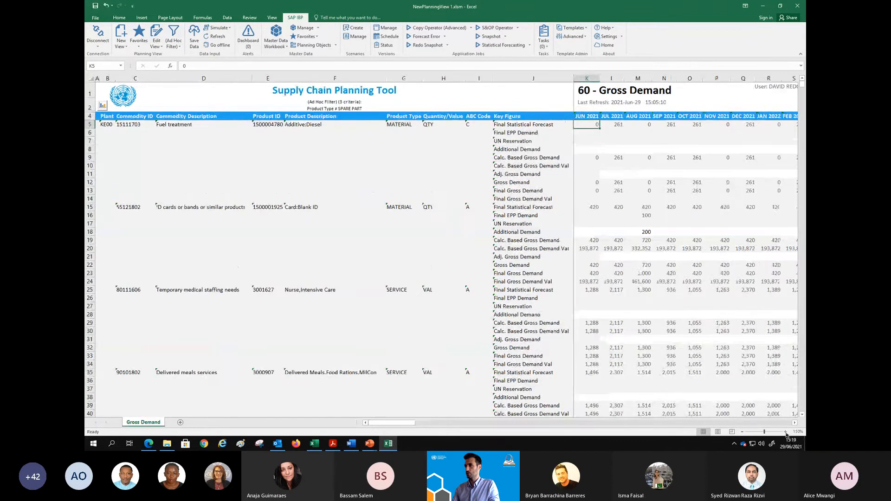
{"action": "left_click_drag", "start_coordinate": [383, 78], "coordinate": [365, 78]}
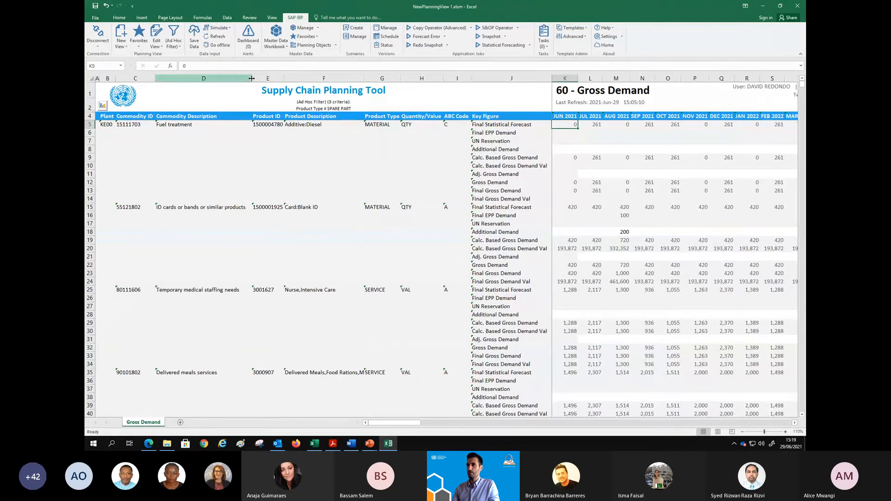
{"action": "left_click_drag", "start_coordinate": [252, 78], "coordinate": [246, 78]}
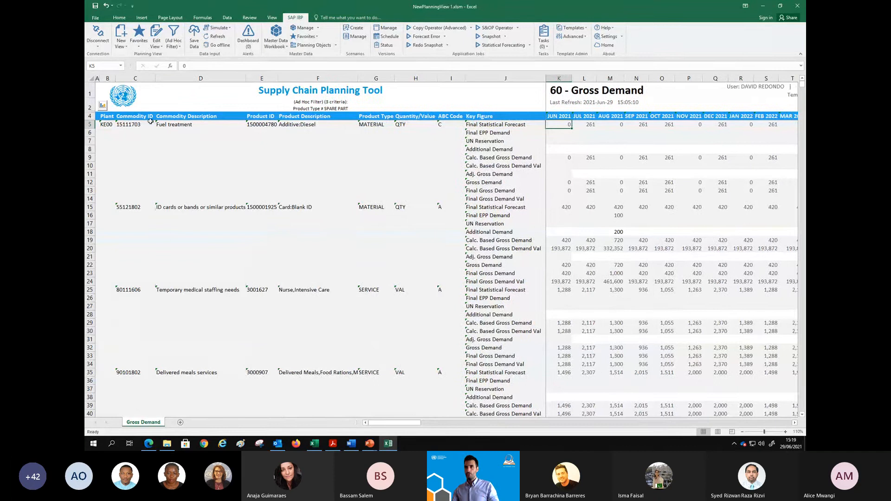
Review the Plant, commodity and product description cells for the four listed products
{"action": "left_click", "coordinate": [105, 123]}
{"action": "left_click", "coordinate": [106, 116]}
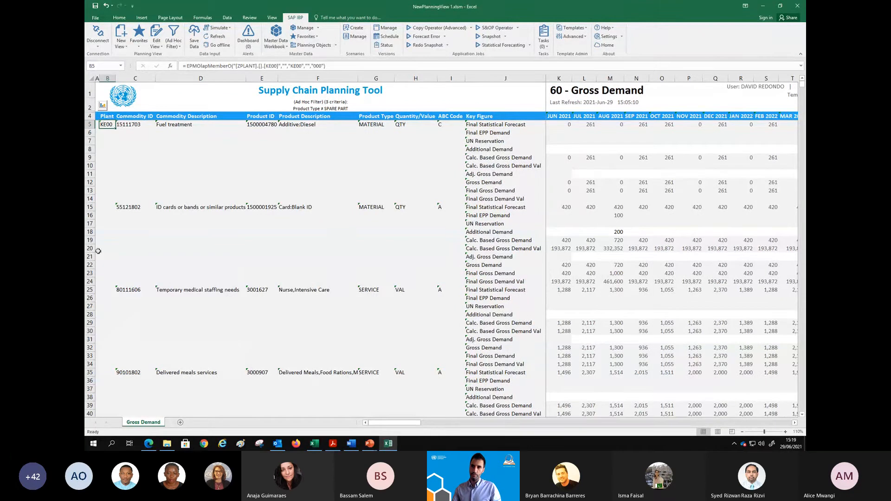
{"action": "left_click", "coordinate": [105, 404], "text": "shift"}
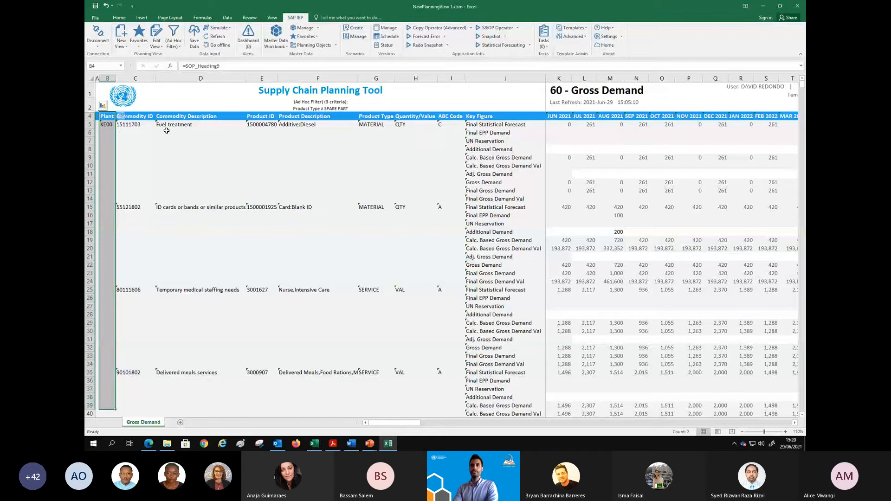
{"action": "left_click", "coordinate": [141, 125]}
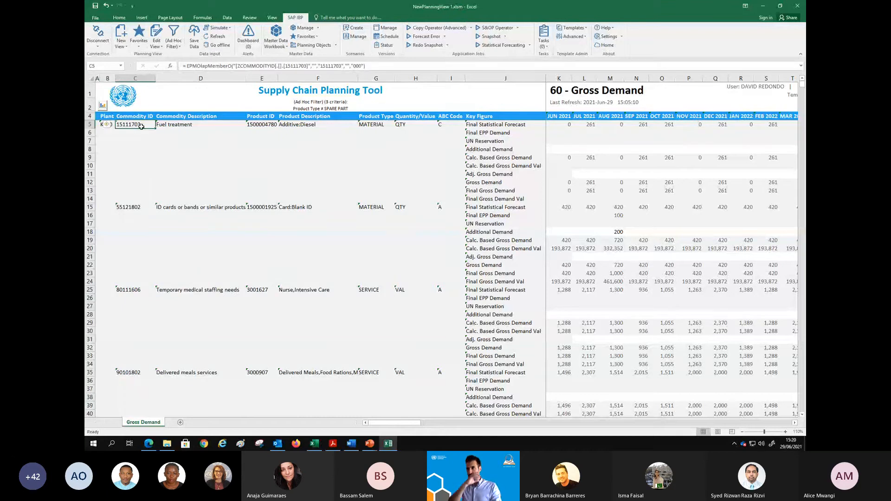
{"action": "left_click", "coordinate": [216, 124]}
{"action": "left_click_drag", "start_coordinate": [131, 123], "coordinate": [224, 196]}
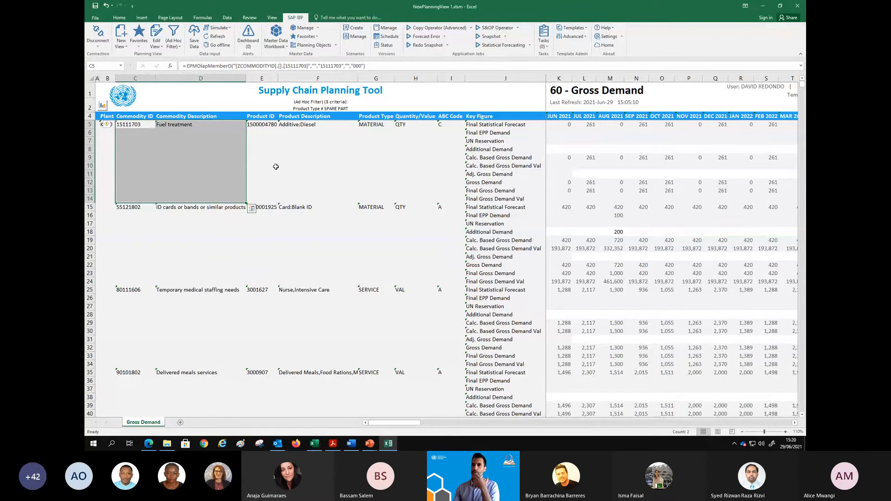
{"action": "left_click", "coordinate": [302, 128]}
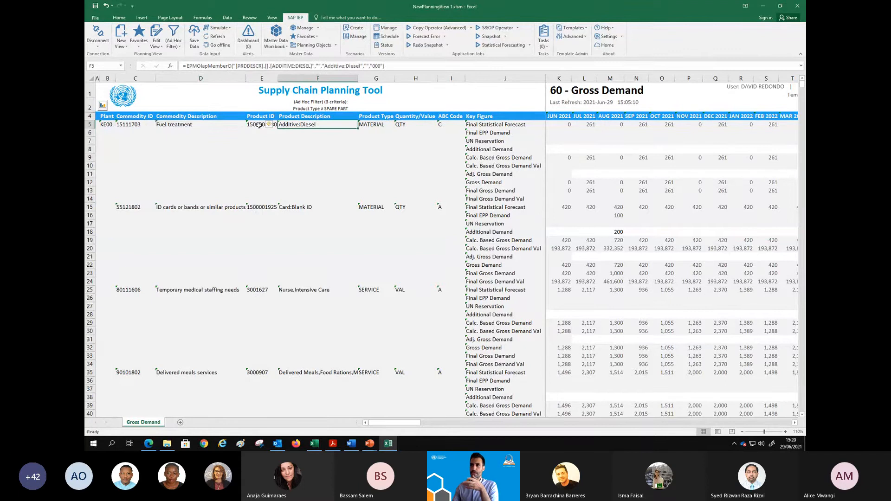
{"action": "left_click_drag", "start_coordinate": [260, 125], "coordinate": [304, 126]}
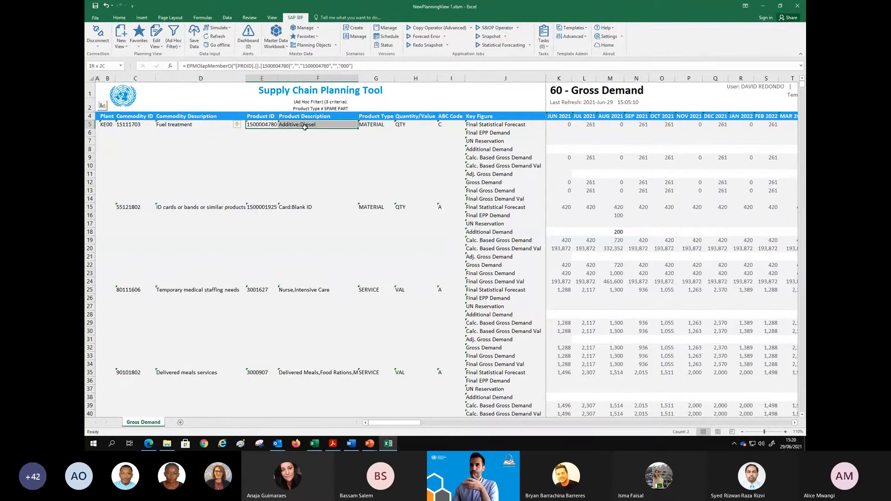
{"action": "left_click", "coordinate": [192, 125]}
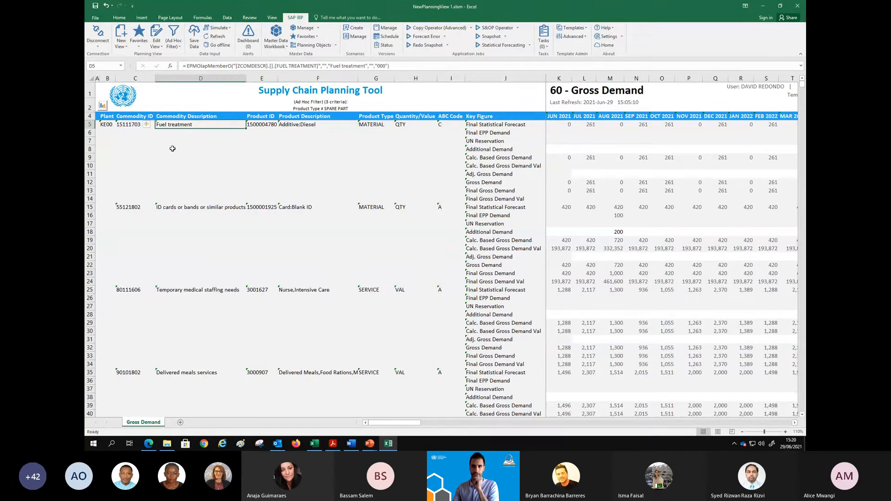
{"action": "left_click", "coordinate": [293, 208]}
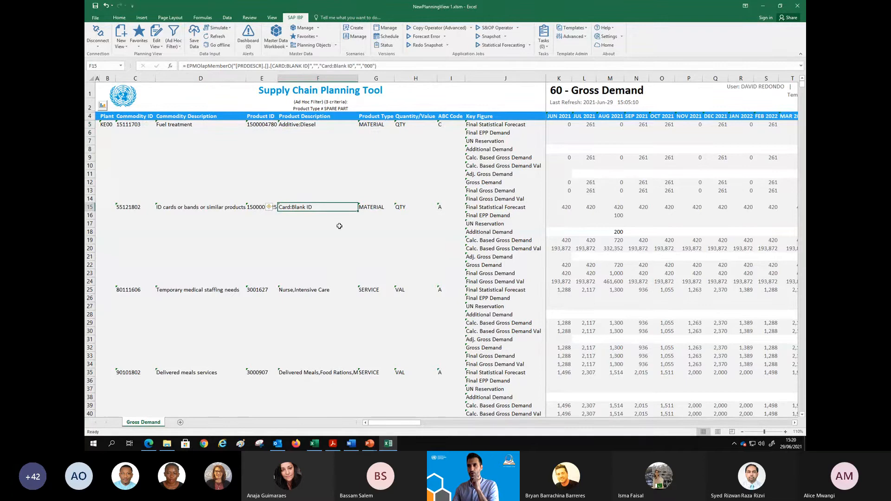
{"action": "left_click", "coordinate": [204, 207]}
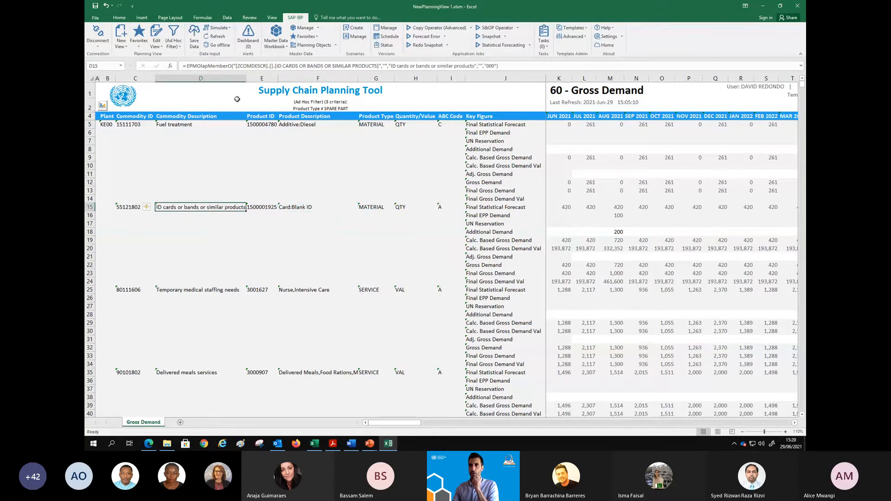
Widen column D to fit full descriptions and review the medical staffing and commodity columns
{"action": "left_click_drag", "start_coordinate": [246, 79], "coordinate": [255, 79]}
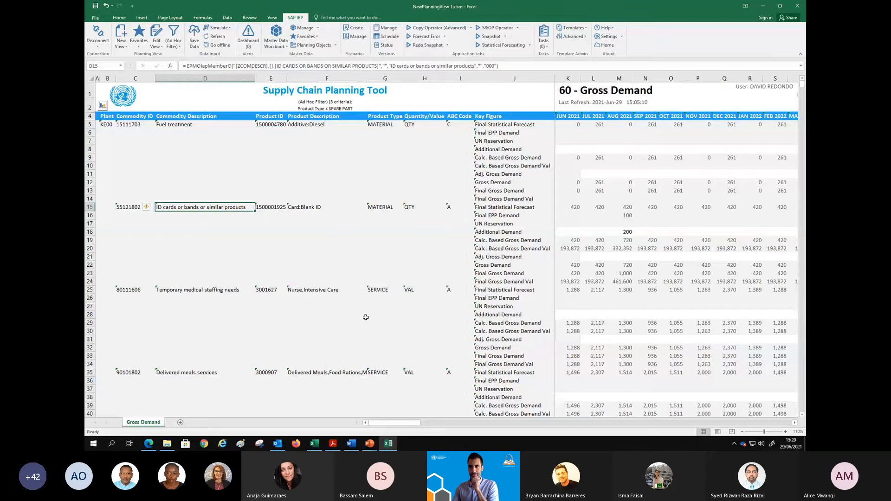
{"action": "left_click", "coordinate": [302, 291]}
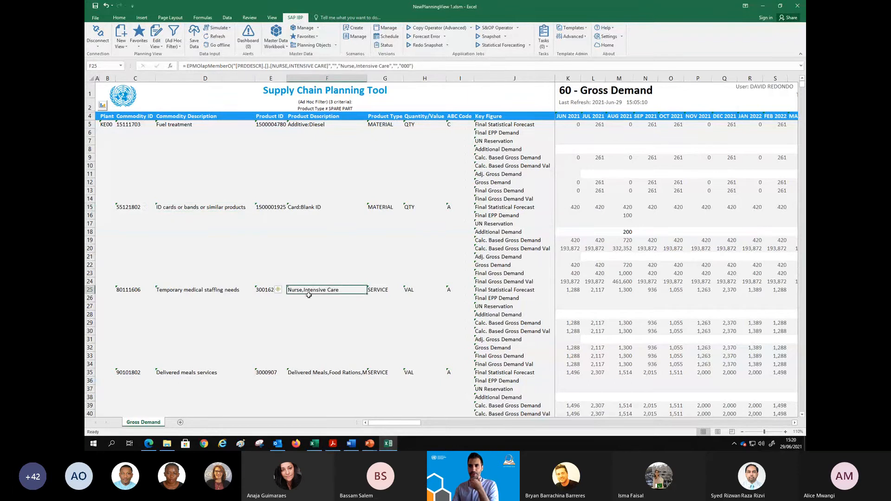
{"action": "left_click", "coordinate": [205, 297]}
{"action": "left_click", "coordinate": [206, 291]}
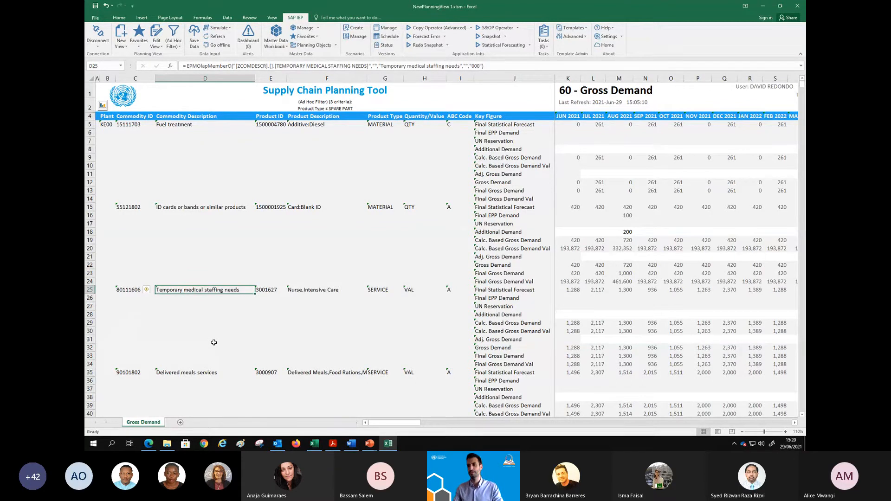
{"action": "left_click", "coordinate": [107, 125]}
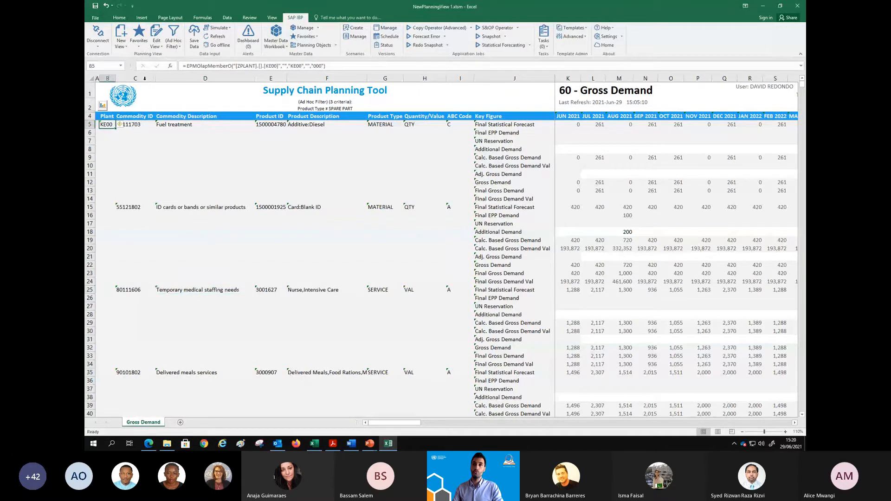
{"action": "left_click_drag", "start_coordinate": [144, 78], "coordinate": [197, 78]}
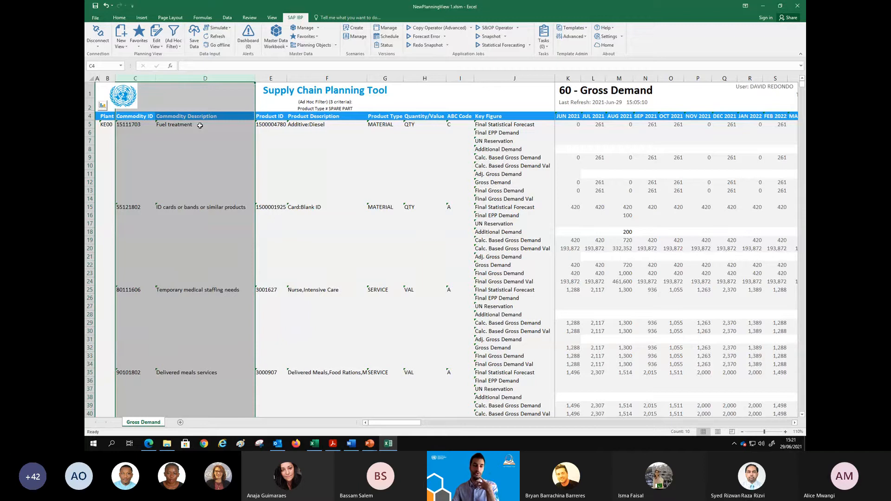
{"action": "right_click", "coordinate": [205, 79]}
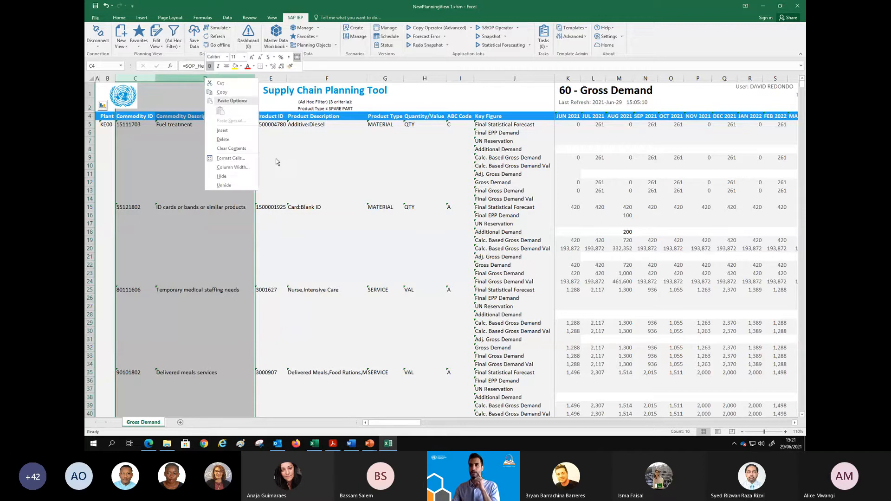
{"action": "left_click", "coordinate": [333, 151]}
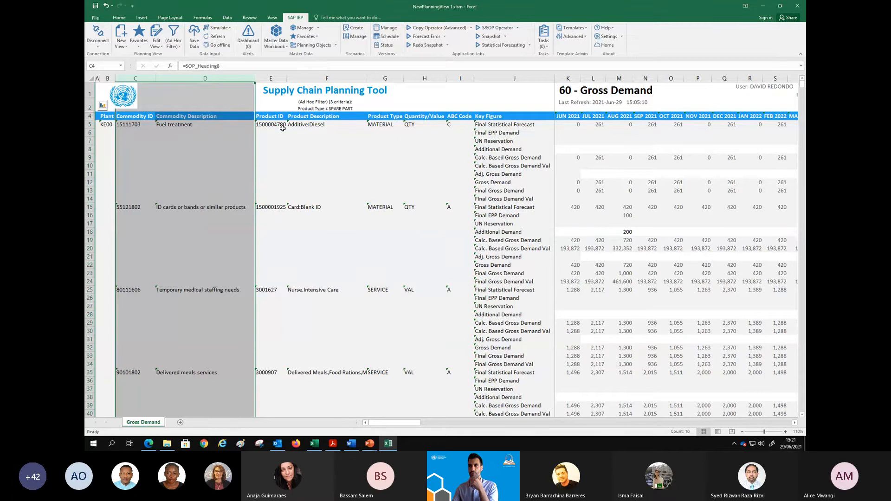
{"action": "left_click", "coordinate": [278, 133]}
{"action": "left_click_drag", "start_coordinate": [269, 116], "coordinate": [268, 394]}
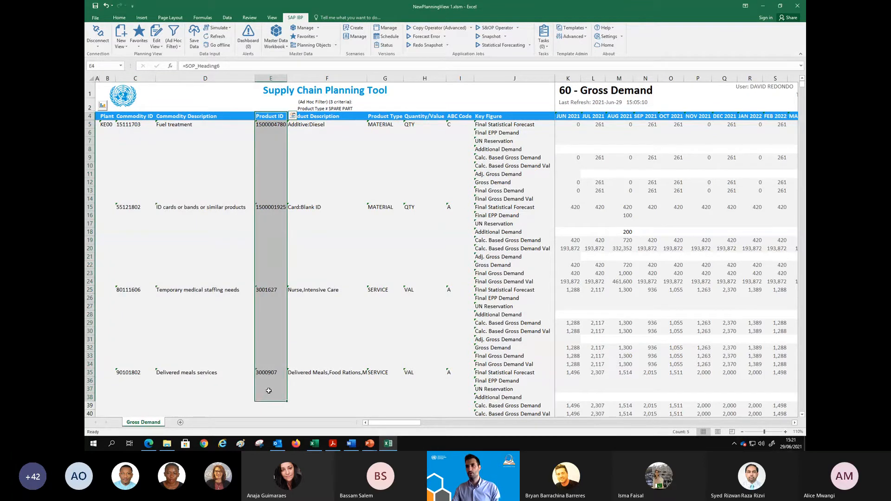
{"action": "key", "text": "Right"}
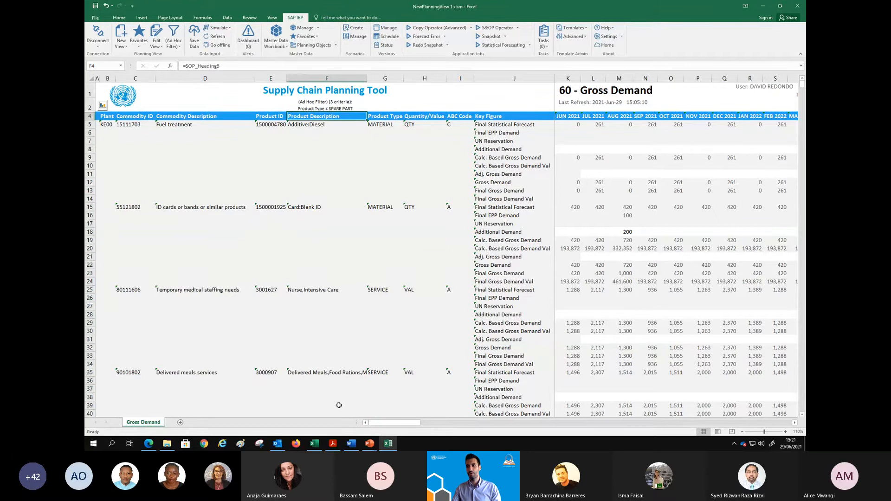
{"action": "left_click", "coordinate": [327, 372], "text": "shift"}
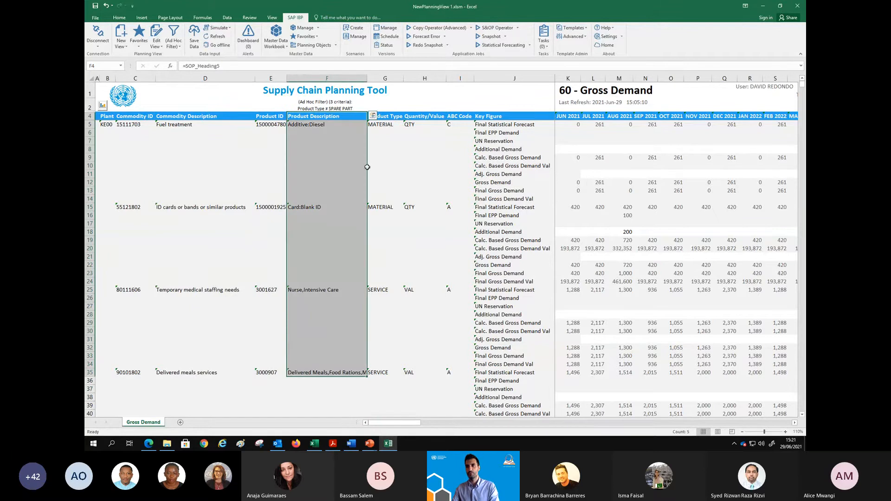
{"action": "left_click_drag", "start_coordinate": [367, 78], "coordinate": [391, 77]}
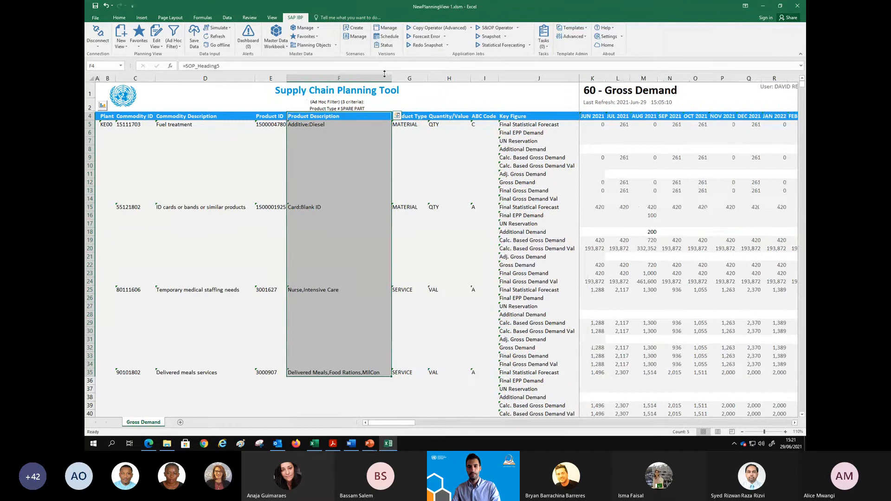
{"action": "left_click", "coordinate": [409, 116]}
{"action": "left_click", "coordinate": [408, 78]}
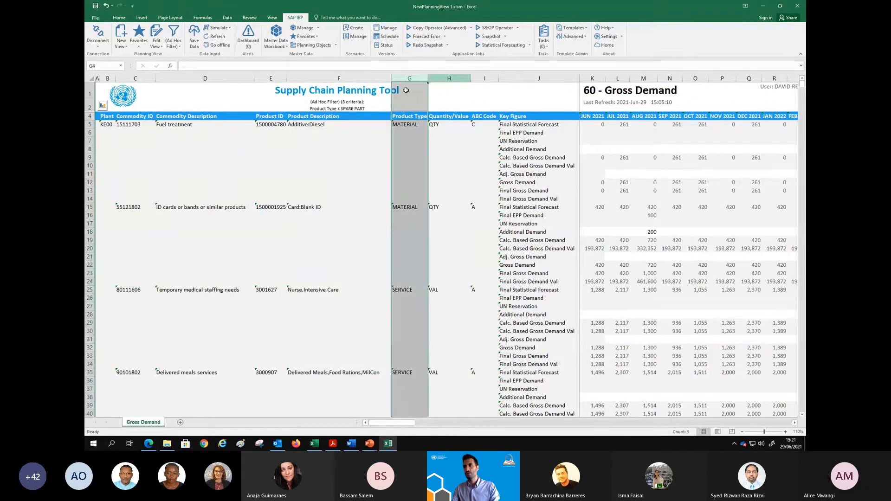
{"action": "left_click", "coordinate": [407, 124]}
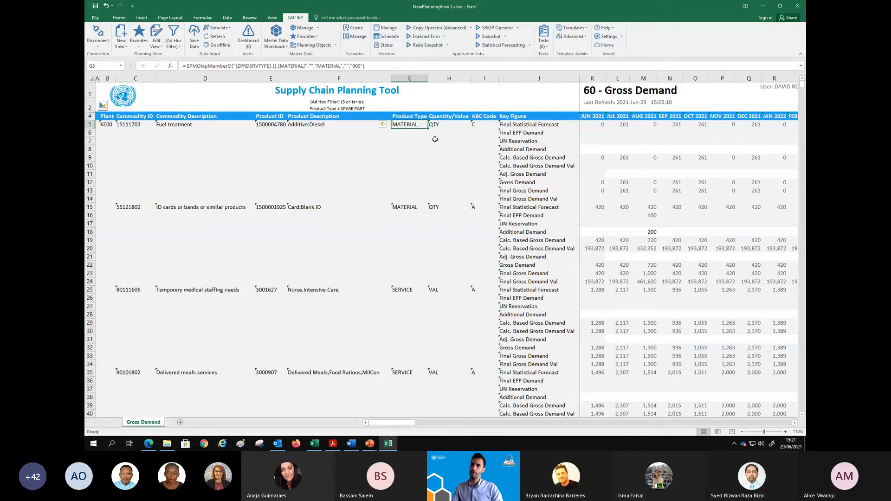
{"action": "left_click", "coordinate": [418, 77]}
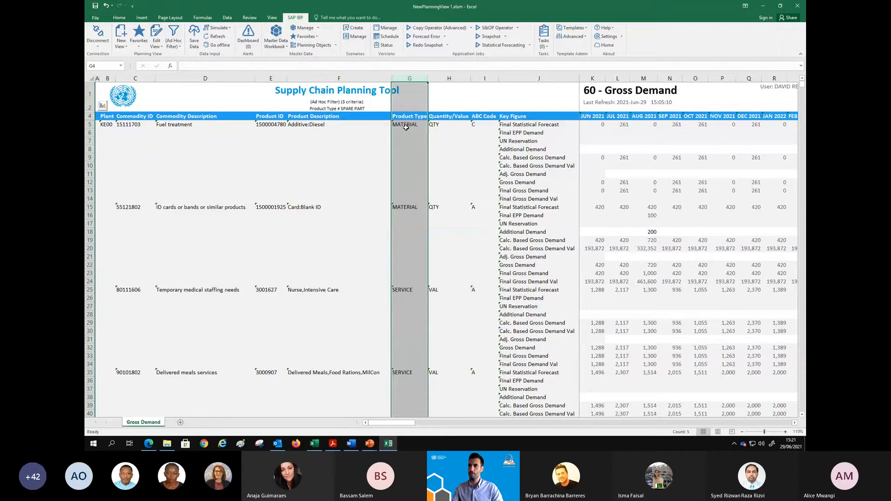
{"action": "left_click", "coordinate": [405, 124]}
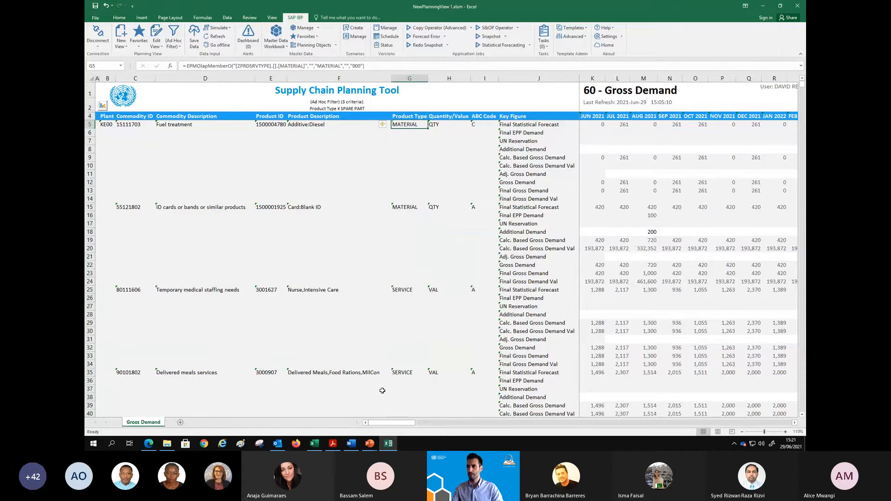
{"action": "key", "text": "ctrl+shift+Down"}
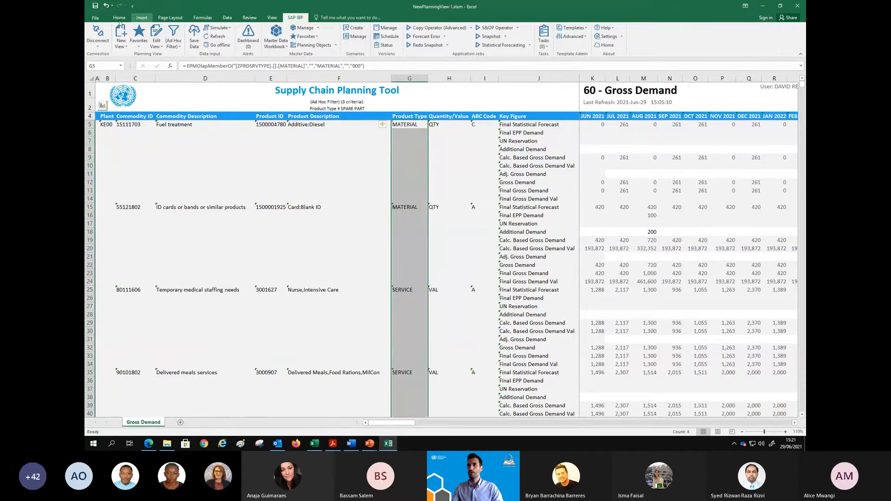
Fill the Product Type cells in column G yellow
{"action": "left_click", "coordinate": [119, 18]}
{"action": "left_click", "coordinate": [199, 43]}
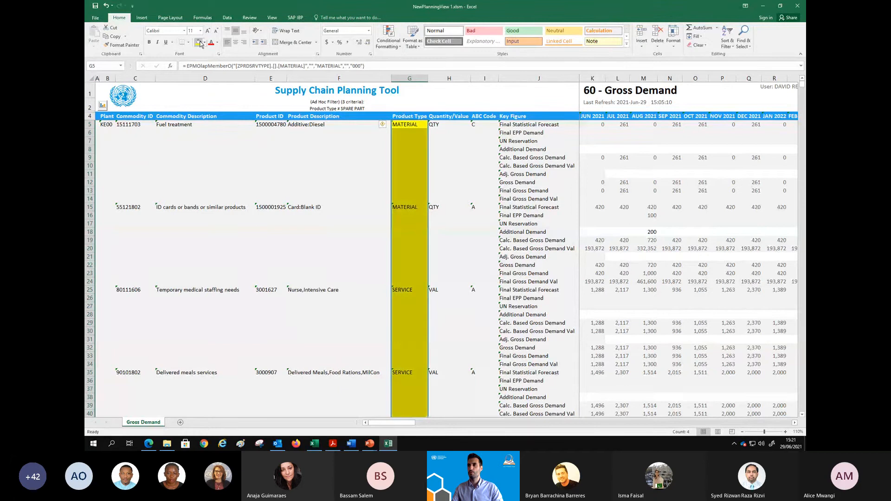
{"action": "left_click", "coordinate": [393, 161]}
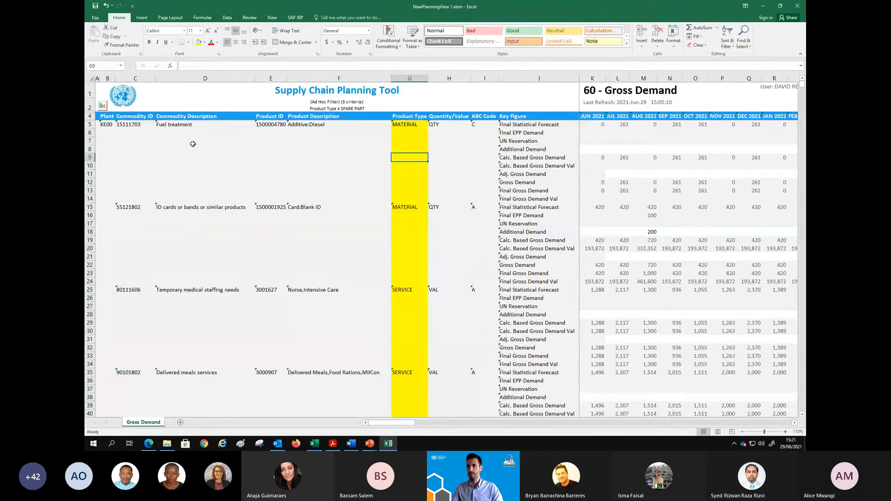
Apply Thick Outside Borders to C5:J14, C15:J24, C25:J34 and C35:J44
{"action": "left_click_drag", "start_coordinate": [135, 125], "coordinate": [538, 197]}
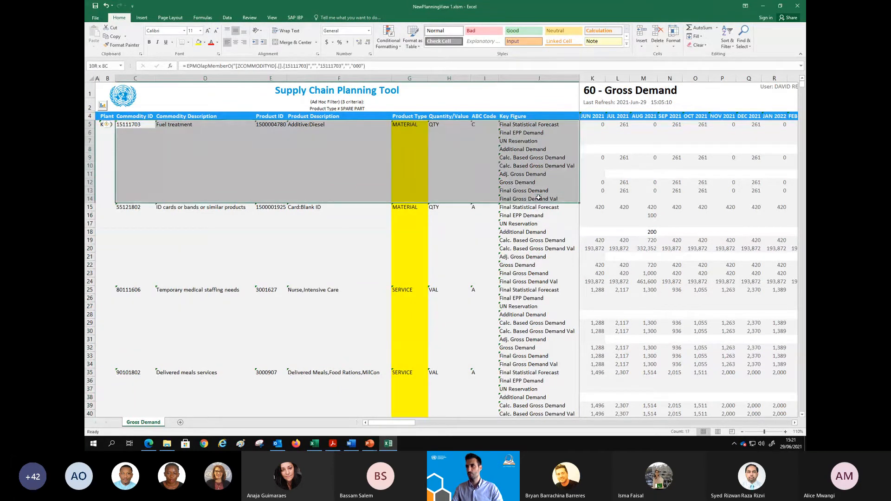
{"action": "left_click", "coordinate": [188, 43]}
{"action": "left_click", "coordinate": [214, 125]}
{"action": "left_click", "coordinate": [126, 207]}
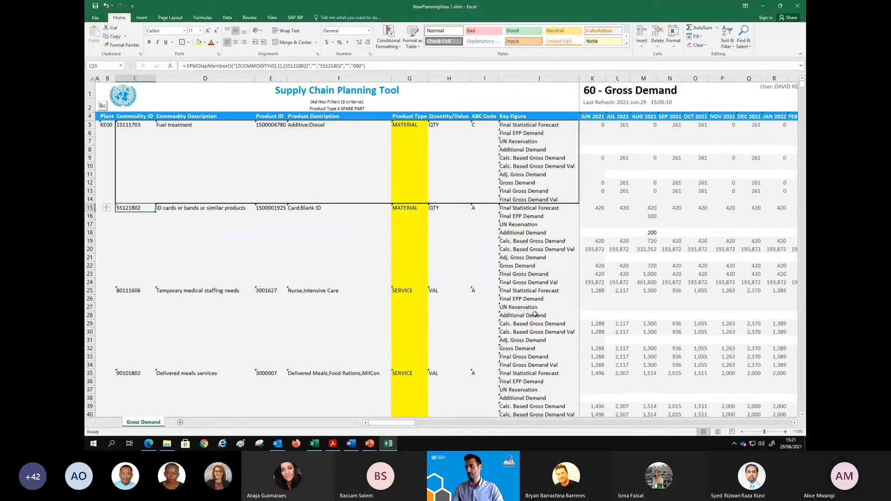
{"action": "left_click", "coordinate": [558, 282], "text": "shift"}
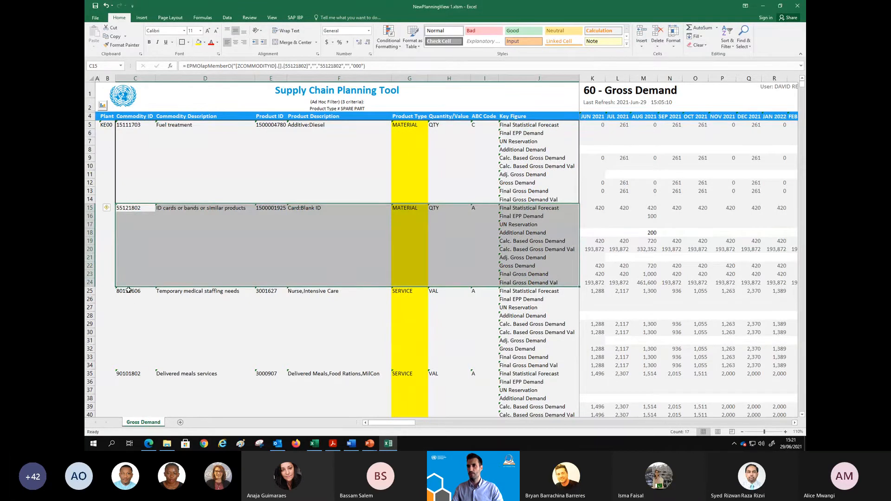
{"action": "left_click_drag", "start_coordinate": [128, 291], "coordinate": [551, 365]}
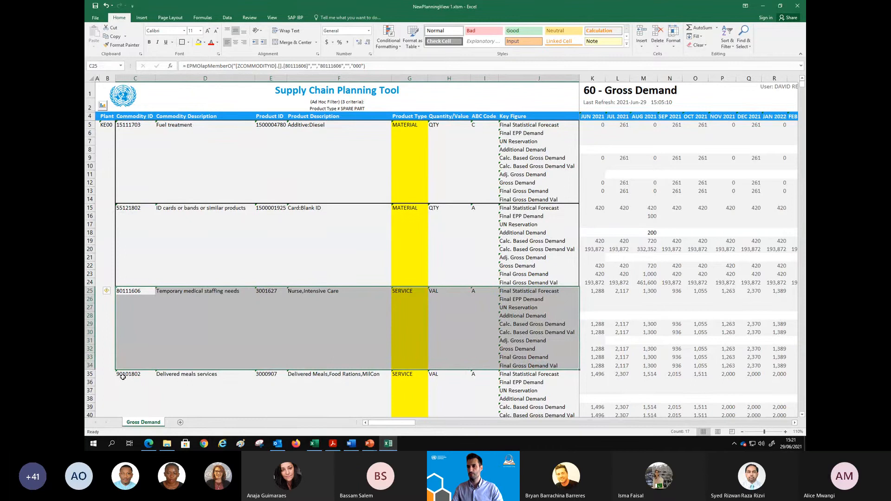
{"action": "left_click_drag", "start_coordinate": [122, 377], "coordinate": [526, 398]}
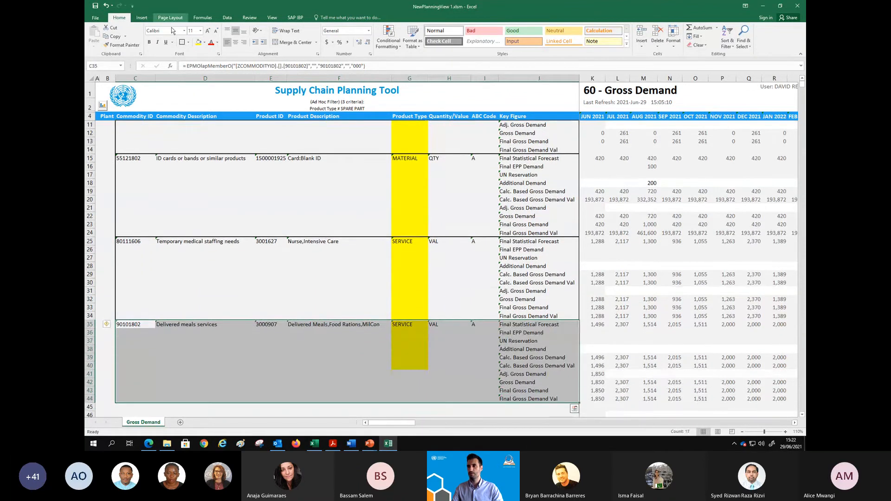
Pick up the plain formatting of cell G41 with Format Painter
{"action": "scroll", "coordinate": [439, 309], "scroll_direction": "up", "scroll_amount": 2}
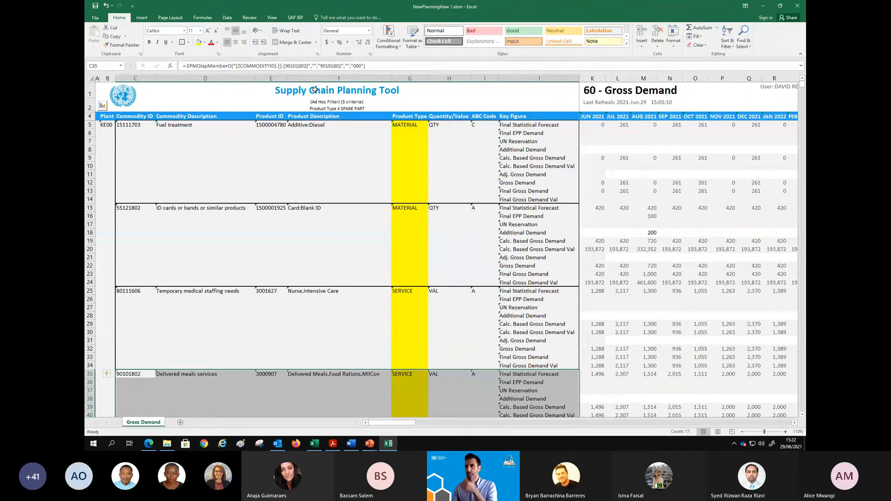
{"action": "left_click", "coordinate": [411, 126]}
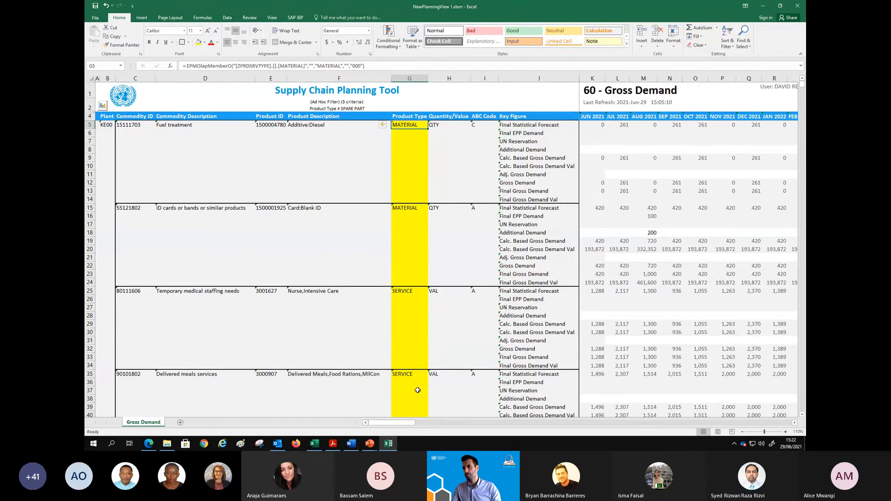
{"action": "scroll", "coordinate": [417, 390], "scroll_direction": "down", "scroll_amount": 4}
{"action": "left_click", "coordinate": [420, 324]}
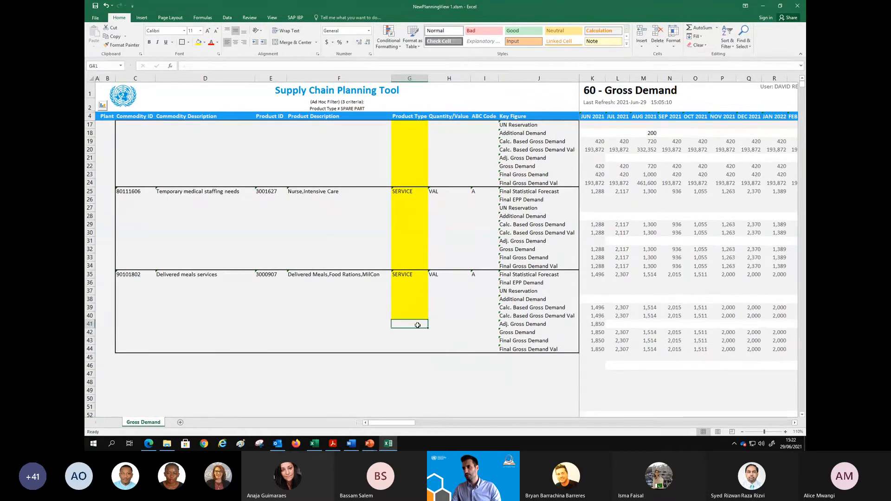
{"action": "left_click", "coordinate": [122, 44]}
Brush plain formatting over the Product Type column to clear its yellow fill, then select C5:J24
{"action": "mouse_move", "coordinate": [406, 318]}
{"action": "left_mouse_down"}
{"action": "mouse_move", "coordinate": [390, 115]}
{"action": "mouse_move", "coordinate": [417, 126]}
{"action": "left_mouse_up"}
{"action": "left_click", "coordinate": [446, 127]}
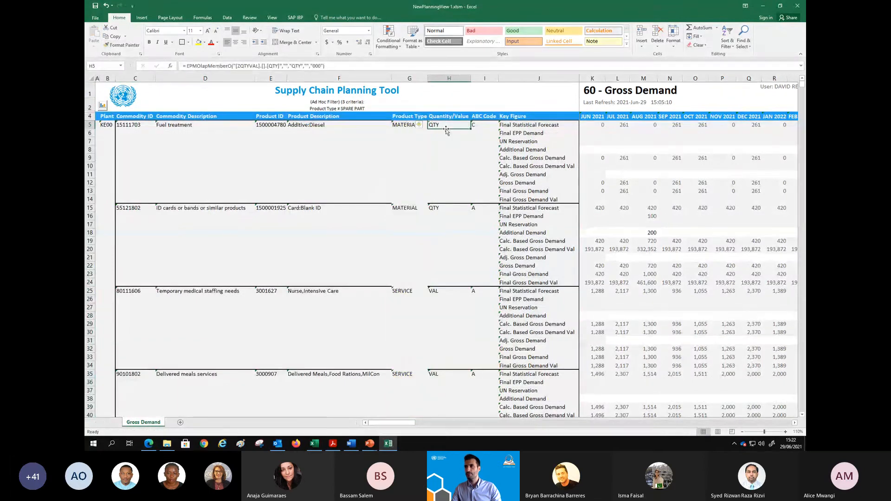
{"action": "left_click", "coordinate": [448, 79]}
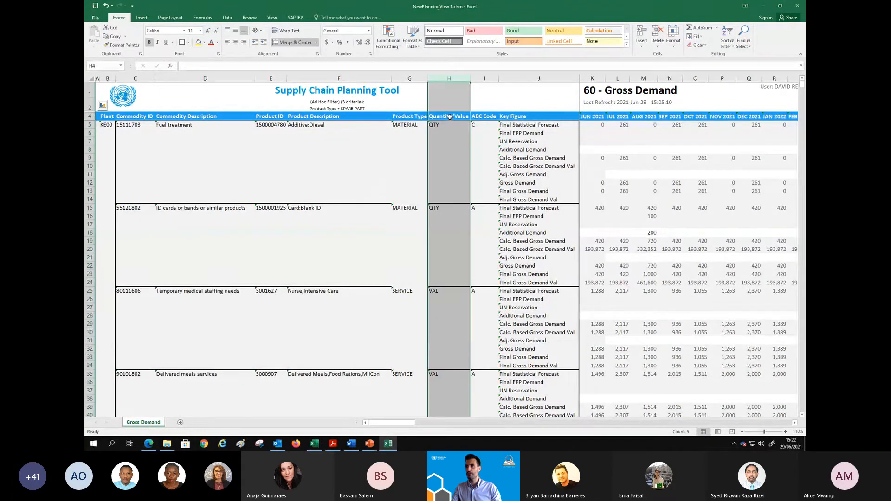
{"action": "left_click", "coordinate": [454, 126]}
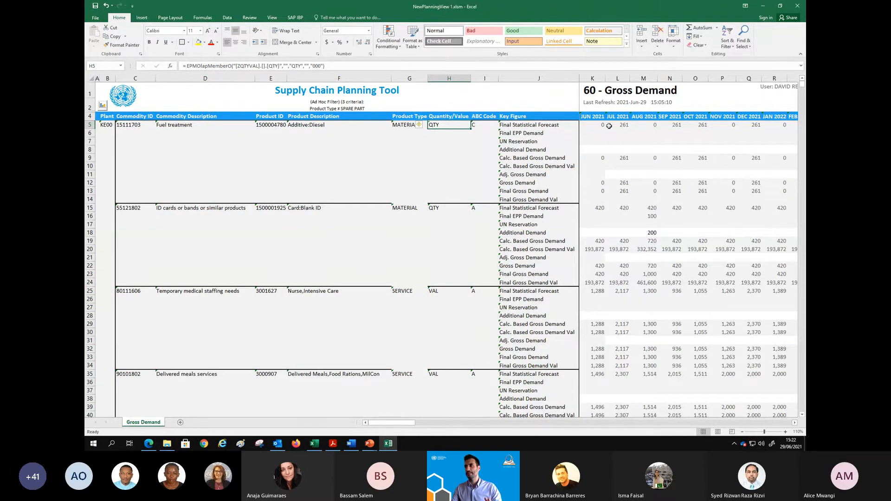
{"action": "left_click_drag", "start_coordinate": [602, 126], "coordinate": [719, 197]}
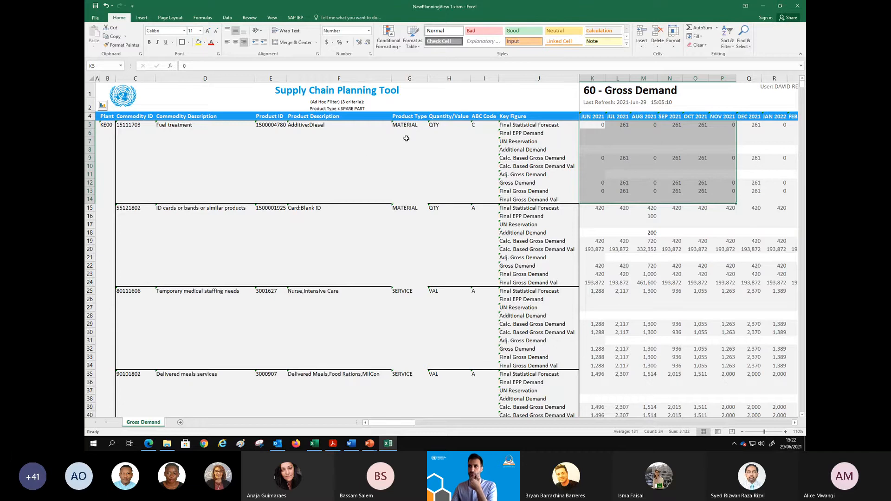
{"action": "left_click", "coordinate": [448, 126]}
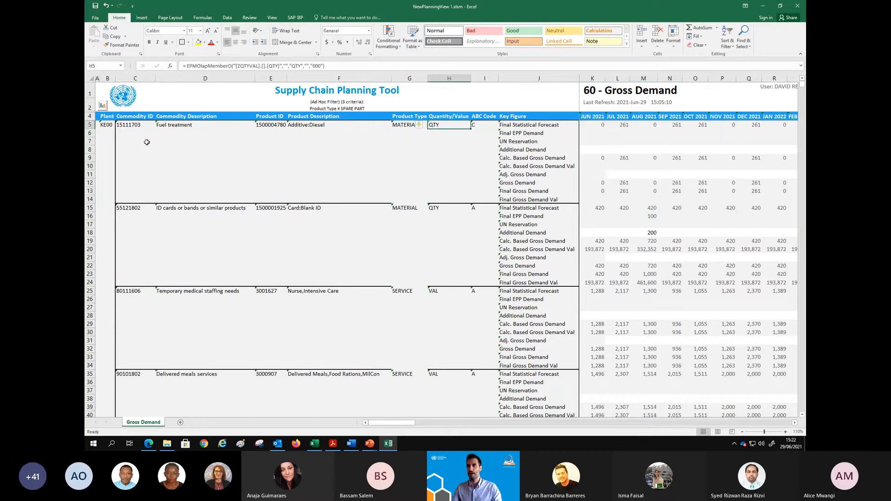
{"action": "left_click_drag", "start_coordinate": [146, 142], "coordinate": [538, 253]}
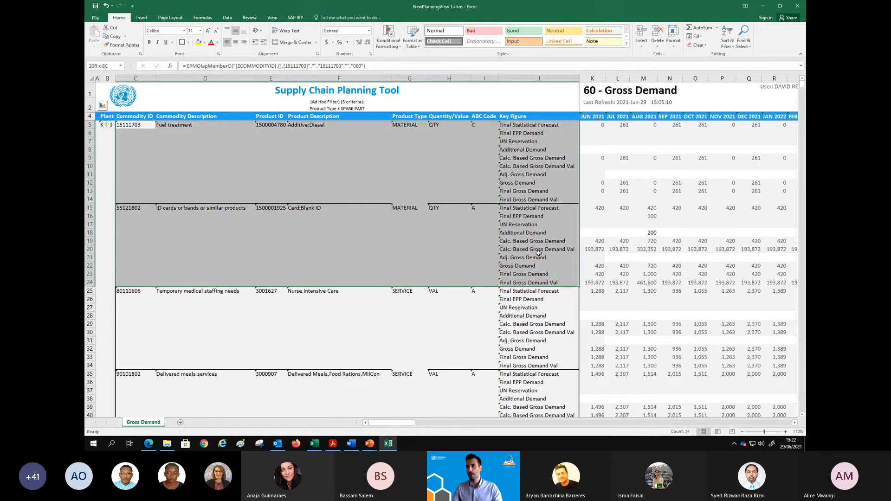
Apply the Good cell style to C5:J24 for a light green fill
{"action": "left_click", "coordinate": [523, 31]}
{"action": "left_click", "coordinate": [447, 125]}
{"action": "left_click", "coordinate": [445, 209]}
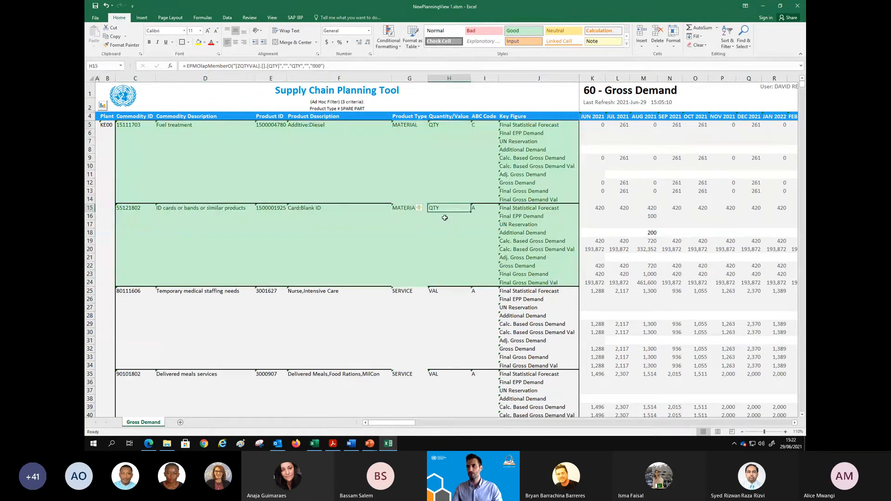
{"action": "left_click", "coordinate": [599, 276]}
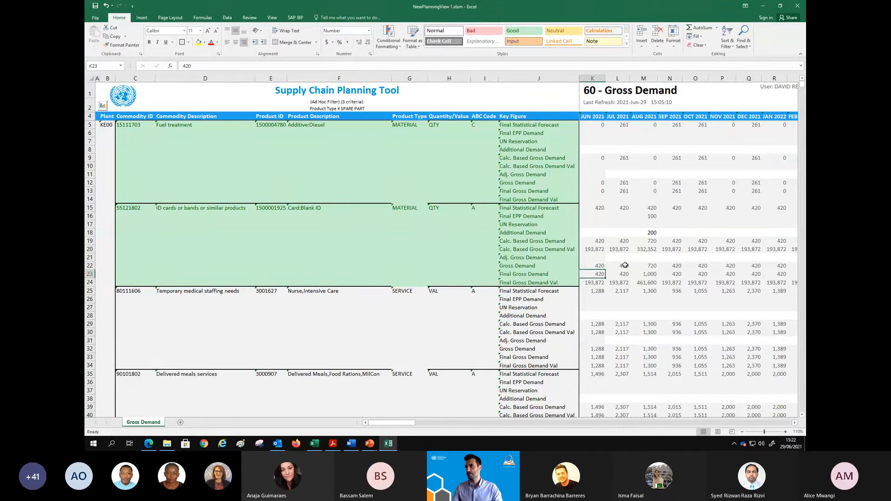
Review the Fuel treatment and Card:Blank ID monthly forecasts, then move to the medical staffing block
{"action": "left_click", "coordinate": [628, 127]}
{"action": "left_click", "coordinate": [673, 125]}
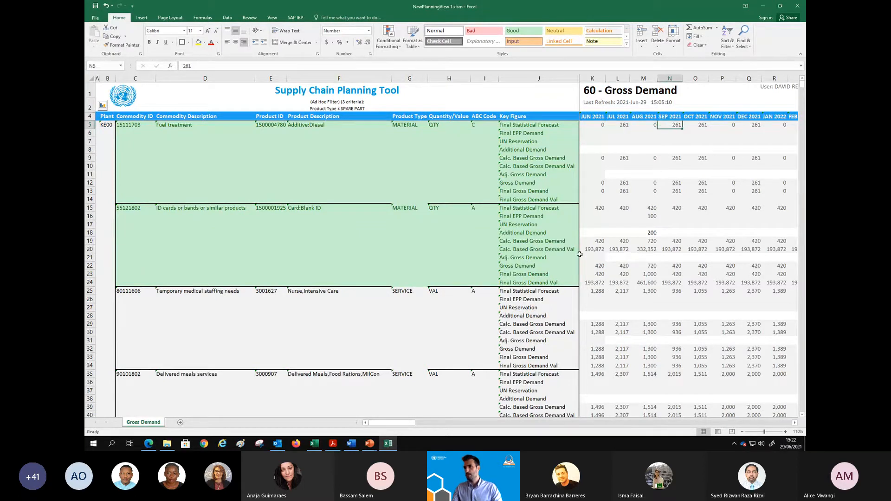
{"action": "left_click", "coordinate": [598, 207]}
{"action": "left_click", "coordinate": [621, 209]}
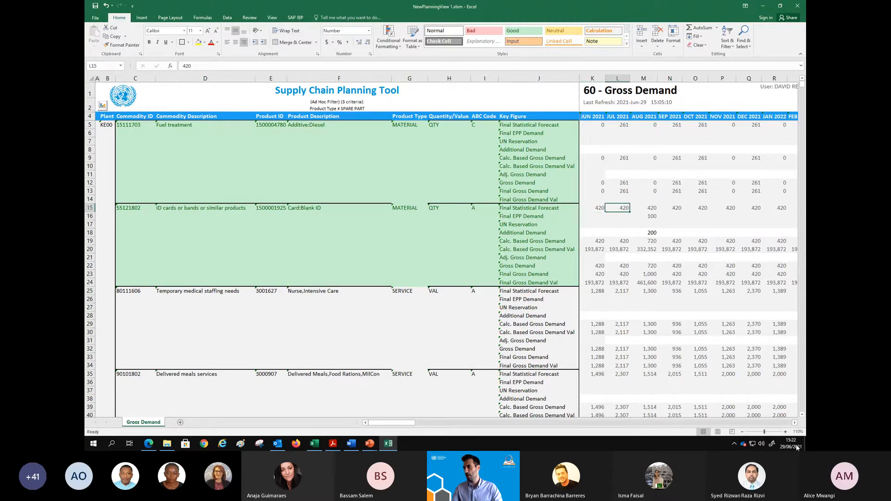
{"action": "left_click", "coordinate": [794, 422]}
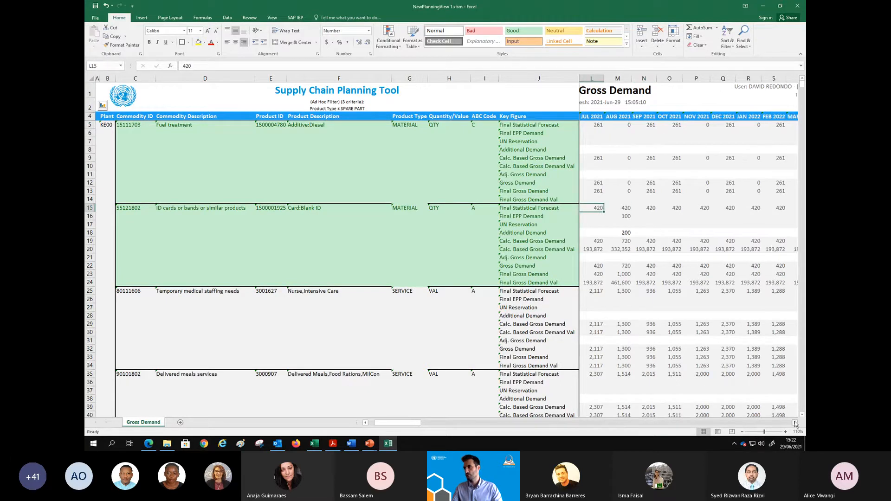
{"action": "left_click", "coordinate": [623, 211]}
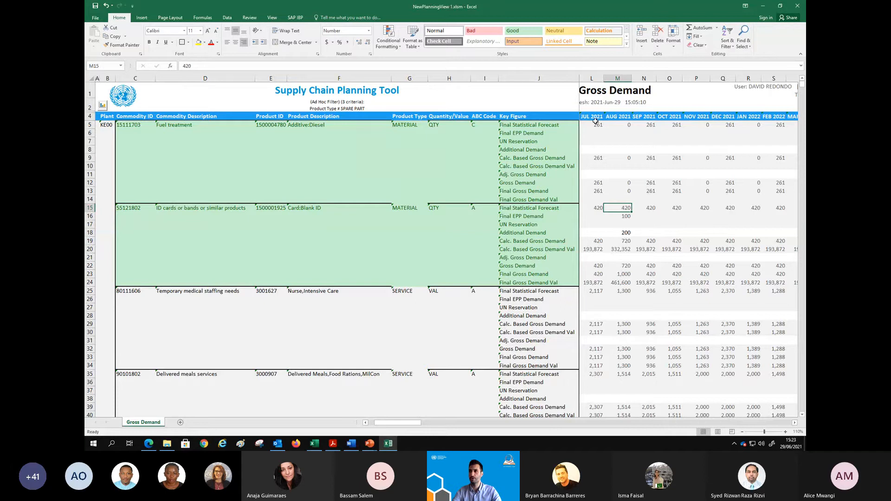
{"action": "left_click", "coordinate": [483, 224]}
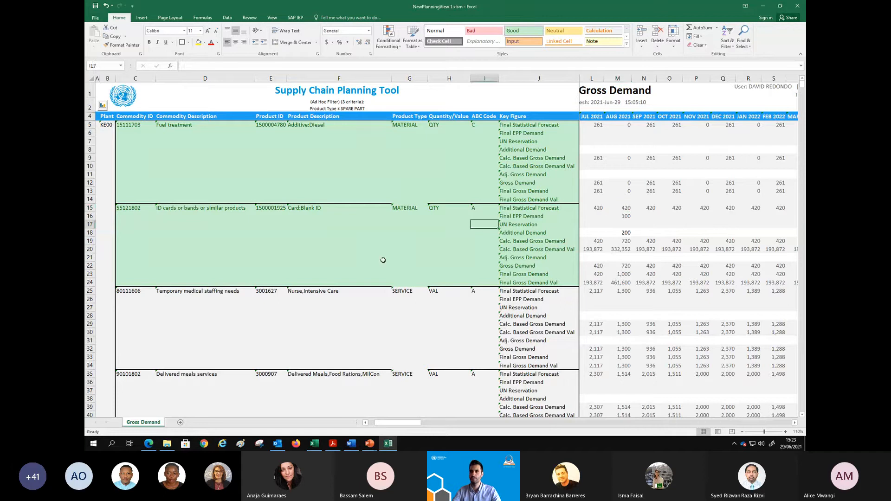
{"action": "scroll", "coordinate": [272, 290], "scroll_direction": "down", "scroll_amount": 1}
{"action": "left_click", "coordinate": [138, 266]}
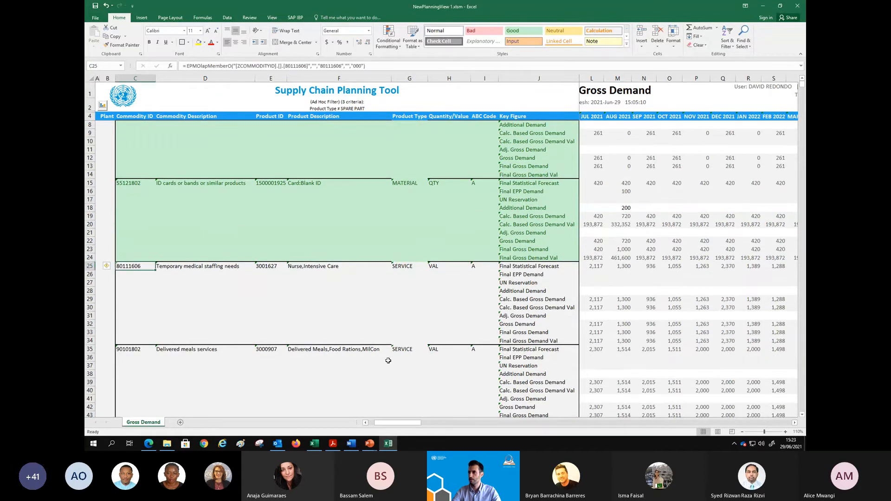
{"action": "scroll", "coordinate": [387, 360], "scroll_direction": "down", "scroll_amount": 3}
Apply the Neutral style to the two service blocks and make L29's 2,117 bold red
{"action": "left_click", "coordinate": [568, 349], "text": "shift"}
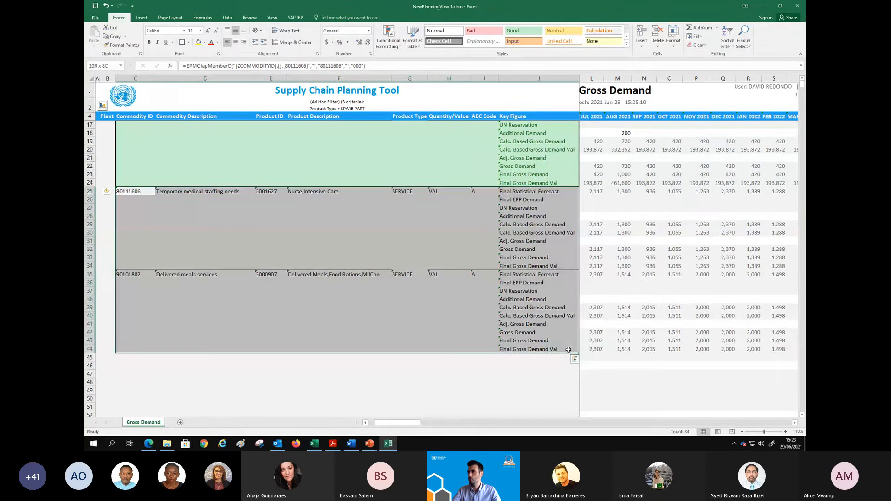
{"action": "left_click", "coordinate": [563, 29]}
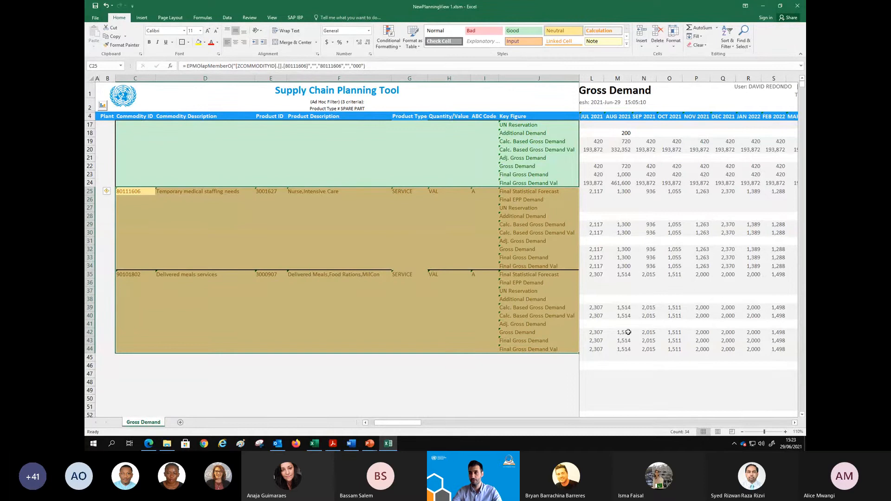
{"action": "left_click", "coordinate": [599, 225]}
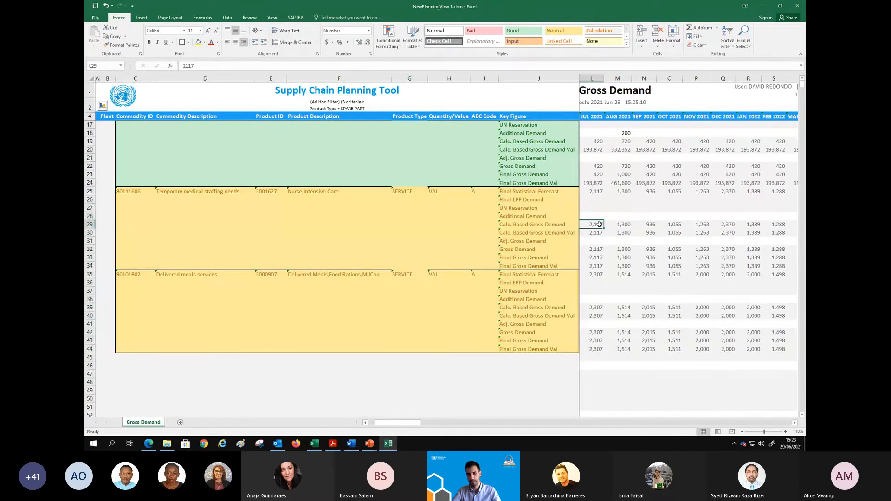
{"action": "left_click", "coordinate": [149, 42]}
{"action": "left_click", "coordinate": [210, 42]}
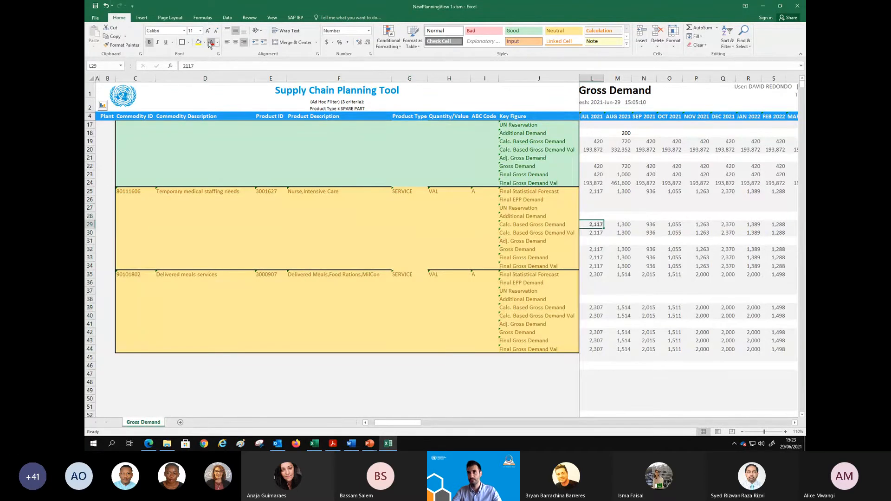
Select O32's 1,055 and check Nurse, Intensive Care's JUL and AUG 2021 forecasts
{"action": "left_click", "coordinate": [678, 250]}
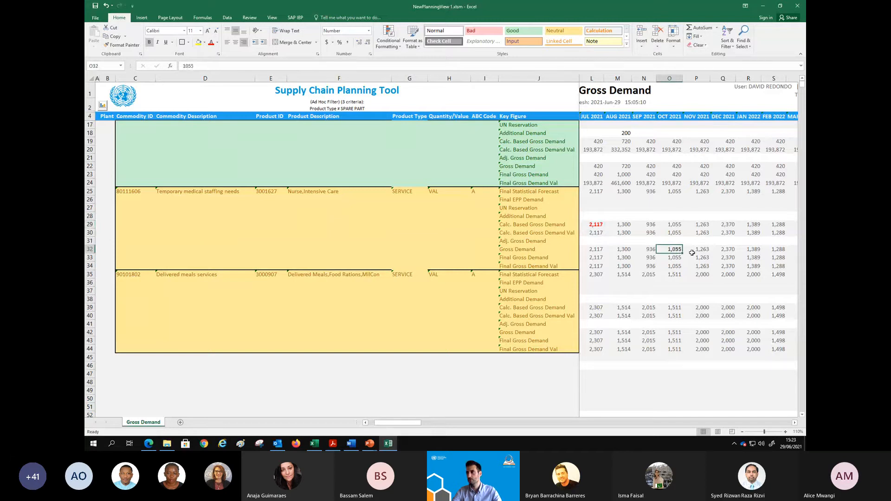
{"action": "left_click", "coordinate": [602, 192]}
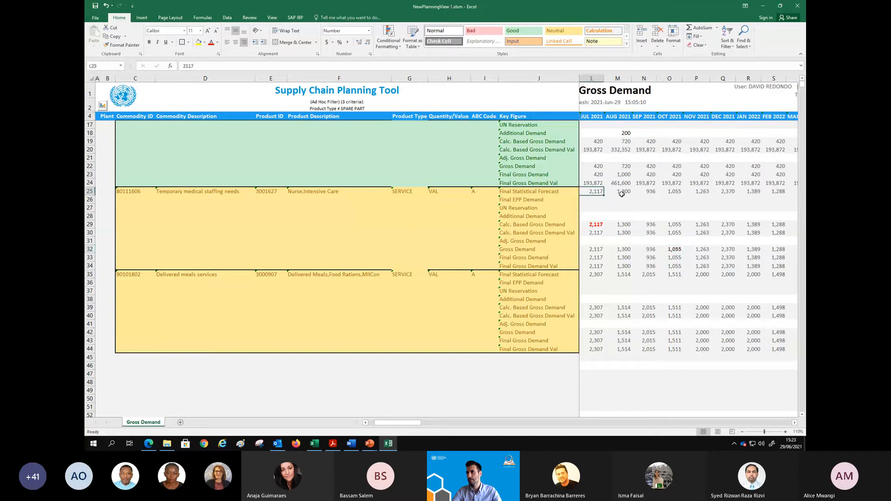
{"action": "left_click", "coordinate": [622, 193]}
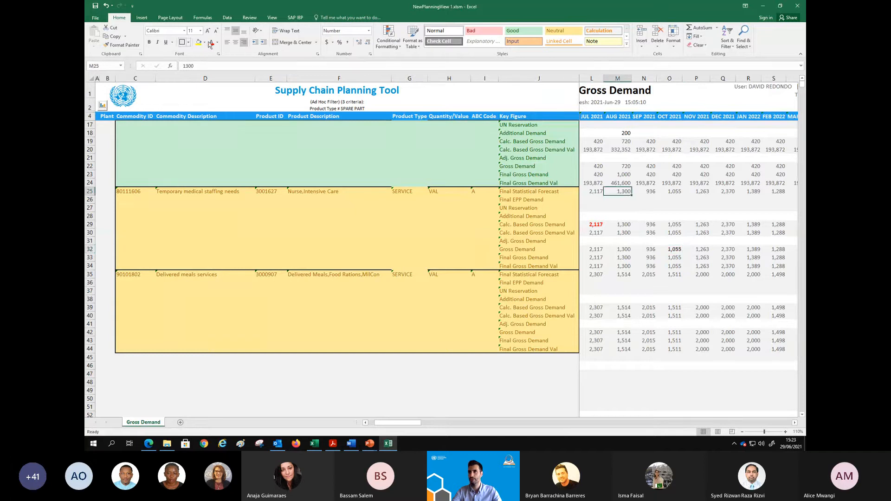
Review the Quantity/Value and ABC Code cells and undo the bold on 1,055
{"action": "left_click", "coordinate": [451, 197]}
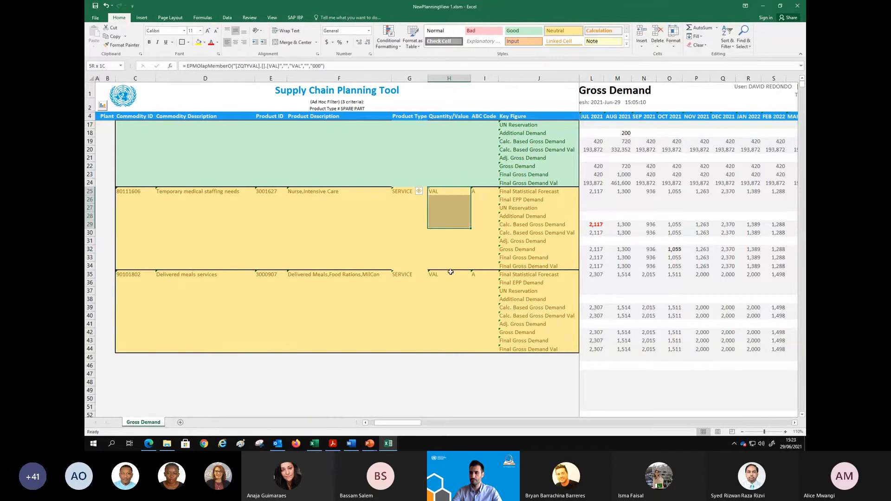
{"action": "left_click_drag", "start_coordinate": [450, 272], "coordinate": [473, 286]}
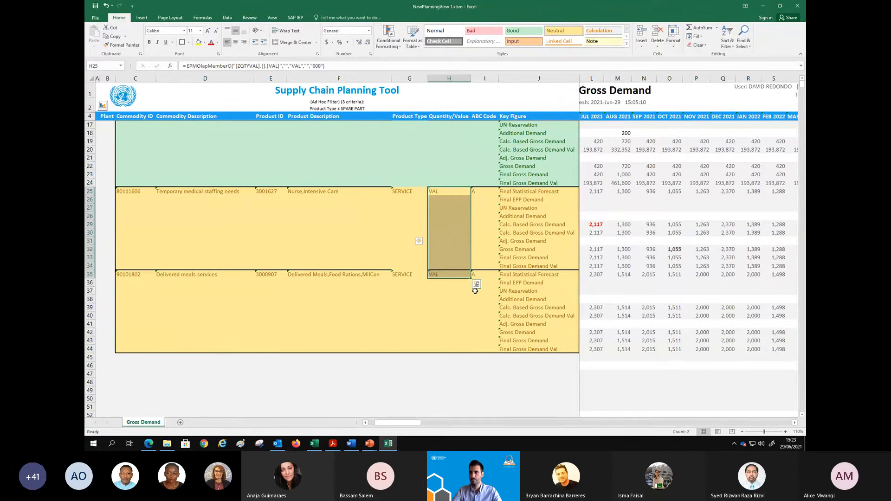
{"action": "scroll", "coordinate": [473, 287], "scroll_direction": "up", "scroll_amount": 4}
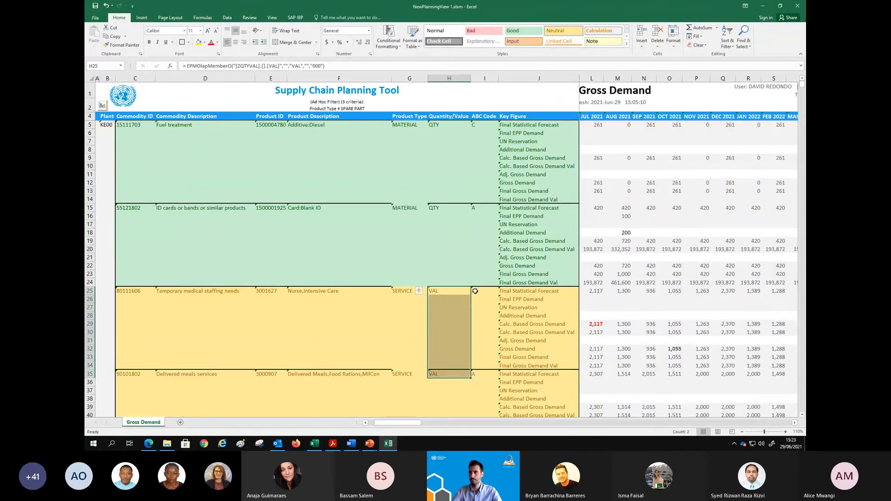
{"action": "left_click", "coordinate": [489, 77]}
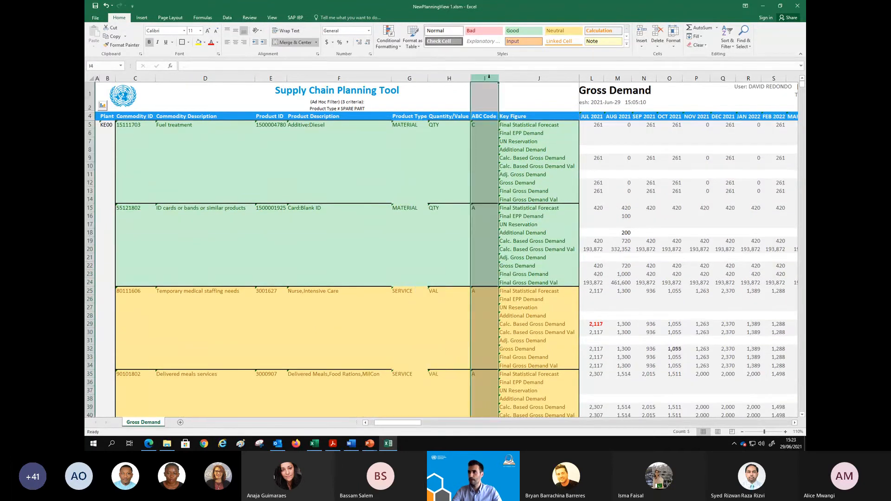
{"action": "left_click", "coordinate": [490, 125]}
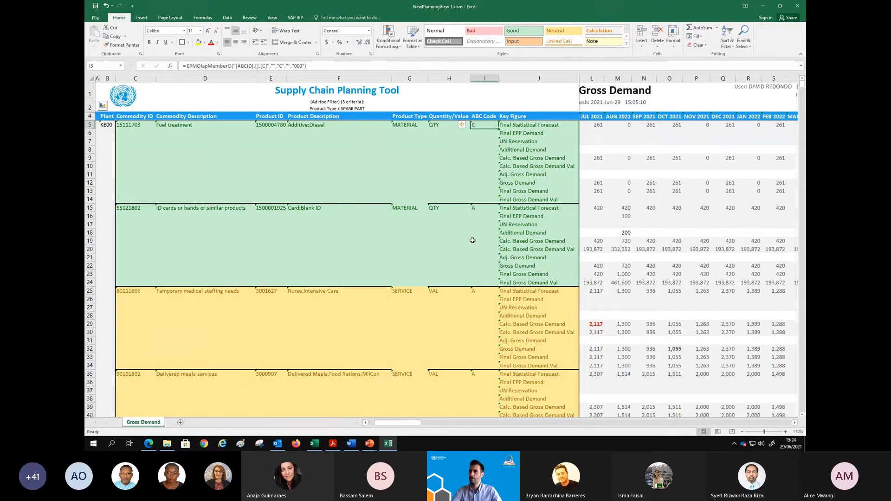
{"action": "left_click", "coordinate": [476, 209]}
{"action": "key", "text": "ctrl+z"}
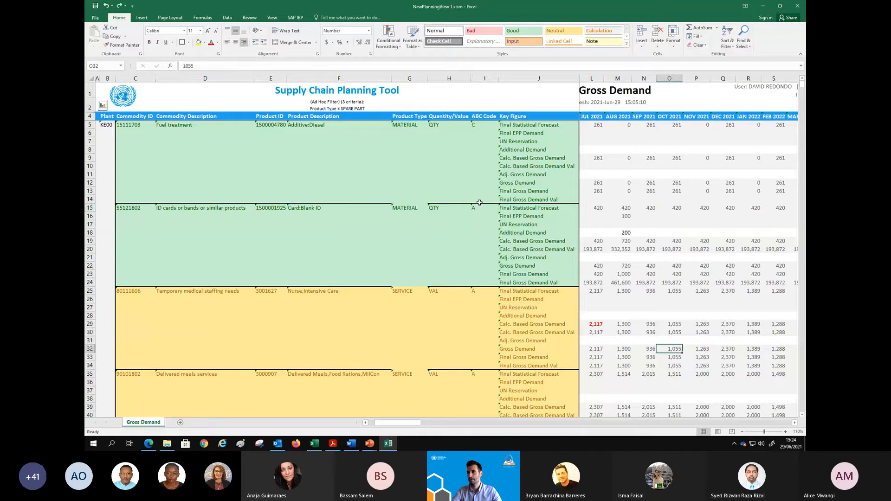
{"action": "left_click", "coordinate": [474, 209]}
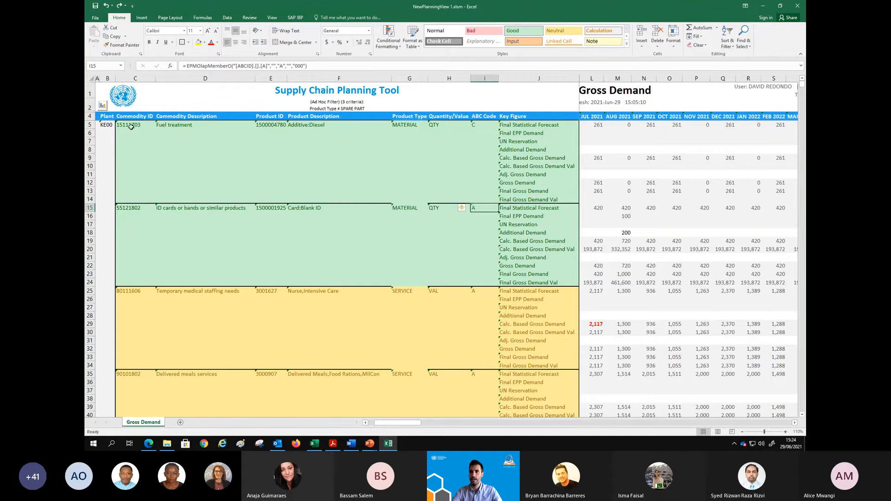
Make Fuel treatment's ABC code C bold and check the other products' ABC codes
{"action": "left_click_drag", "start_coordinate": [131, 126], "coordinate": [550, 203]}
{"action": "left_click", "coordinate": [478, 126]}
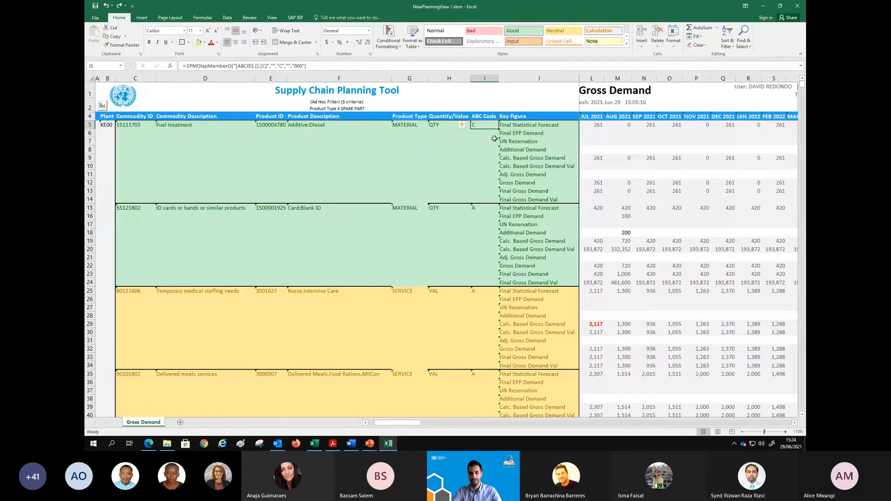
{"action": "key", "text": "ctrl+b"}
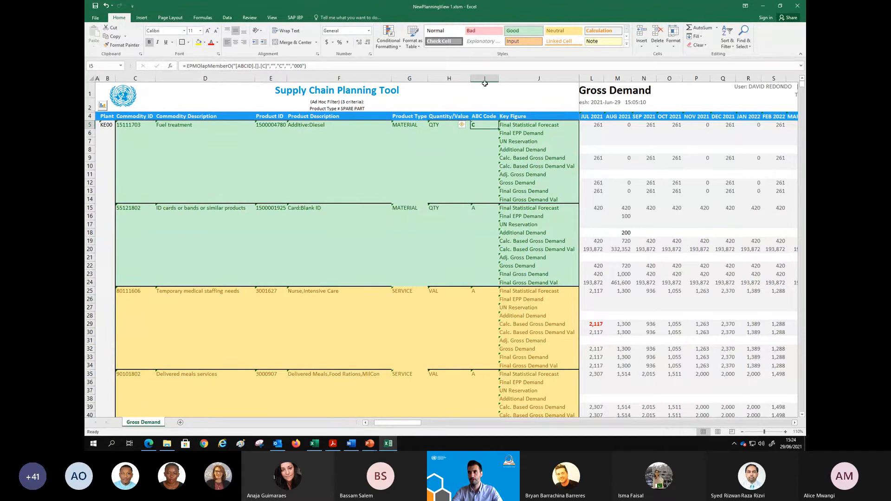
{"action": "left_click", "coordinate": [478, 208]}
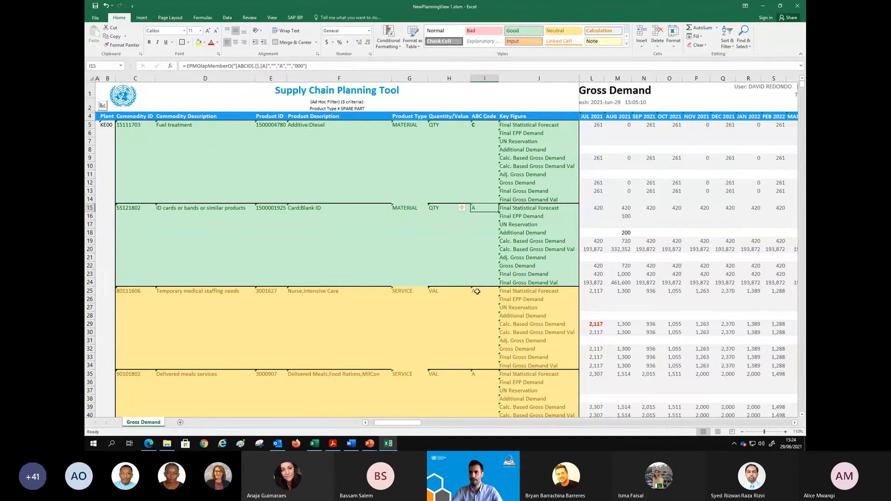
{"action": "key", "text": "ctrl+Down"}
{"action": "left_click", "coordinate": [482, 377]}
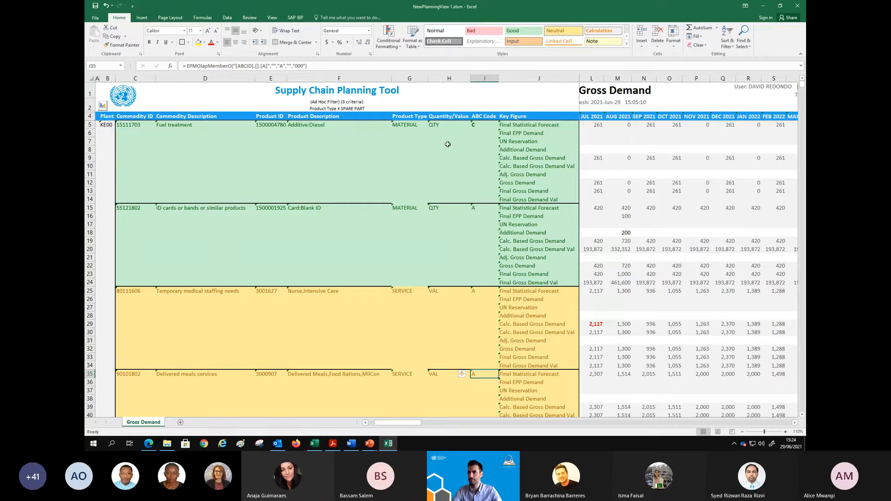
{"action": "left_click", "coordinate": [407, 158]}
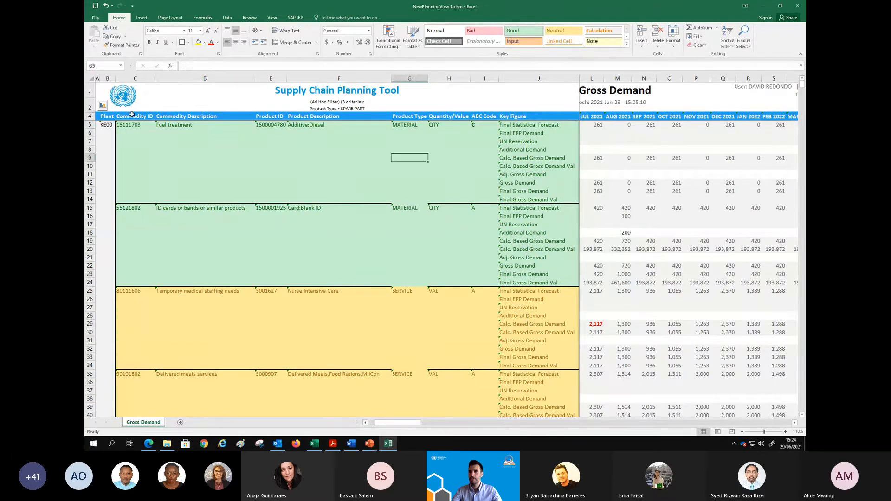
Hide columns C–E (Commodity ID, Commodity Description, Product ID) so Plant sits beside Product Description
{"action": "left_click_drag", "start_coordinate": [132, 115], "coordinate": [215, 116]}
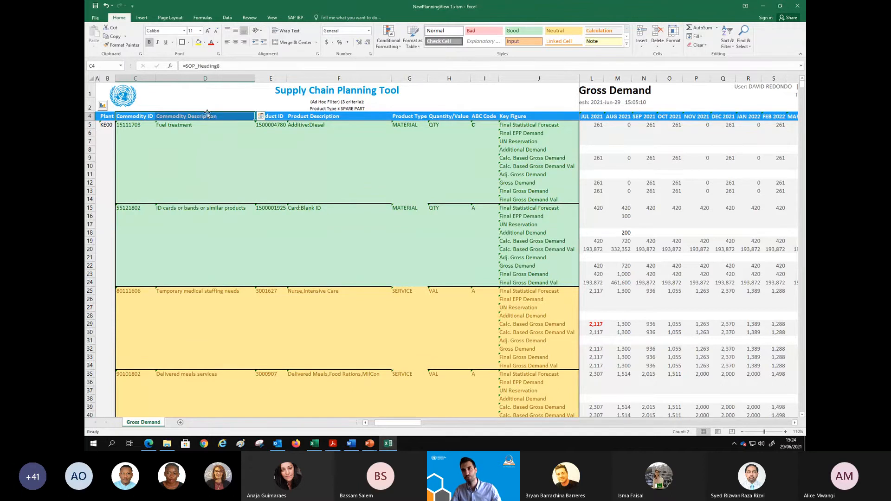
{"action": "left_click", "coordinate": [272, 117]}
{"action": "left_click", "coordinate": [317, 118]}
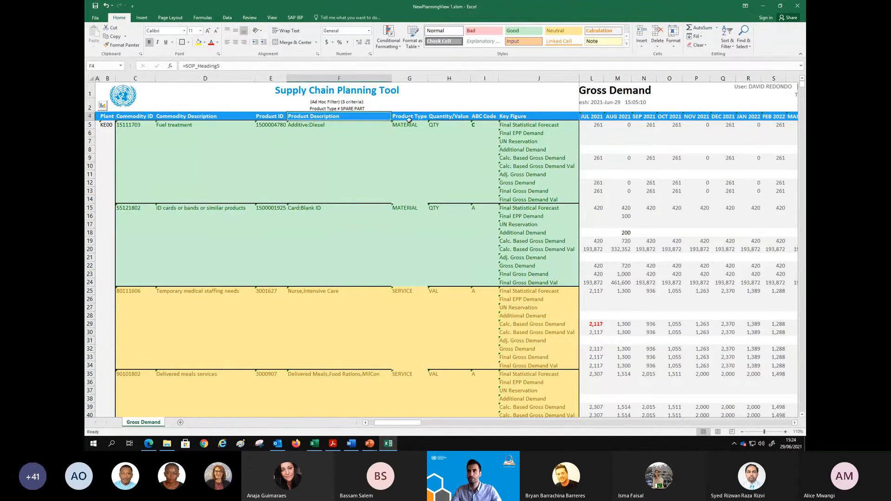
{"action": "left_click", "coordinate": [412, 116]}
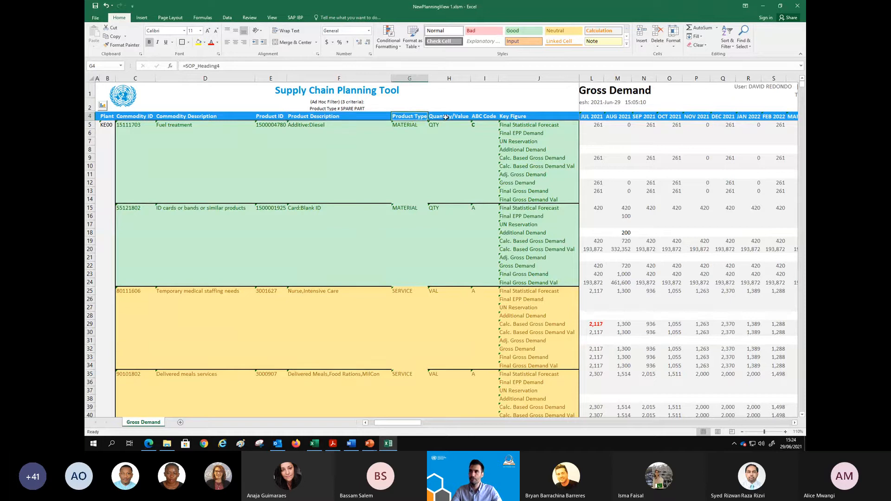
{"action": "left_click", "coordinate": [484, 118]}
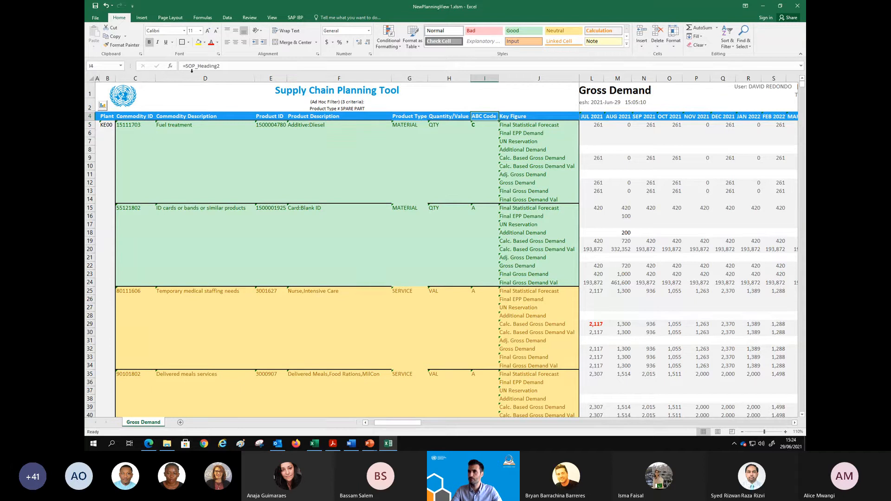
{"action": "left_click_drag", "start_coordinate": [135, 78], "coordinate": [208, 77]}
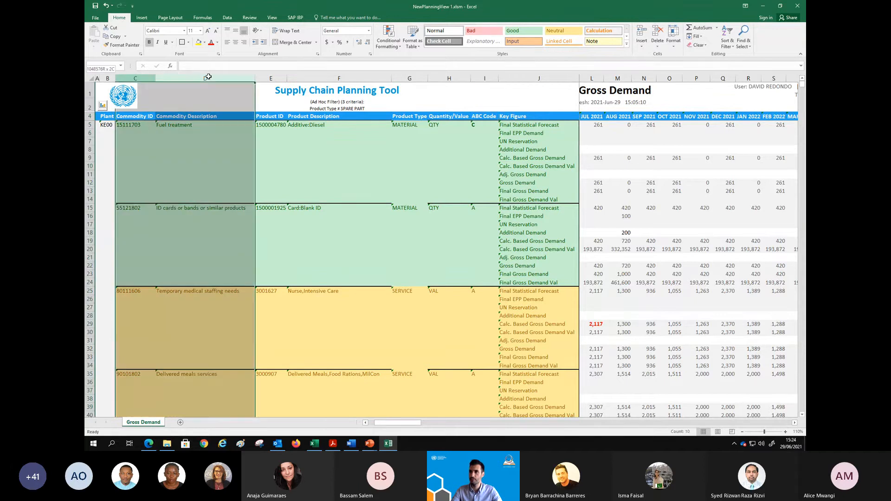
{"action": "left_click", "coordinate": [260, 78], "text": "shift"}
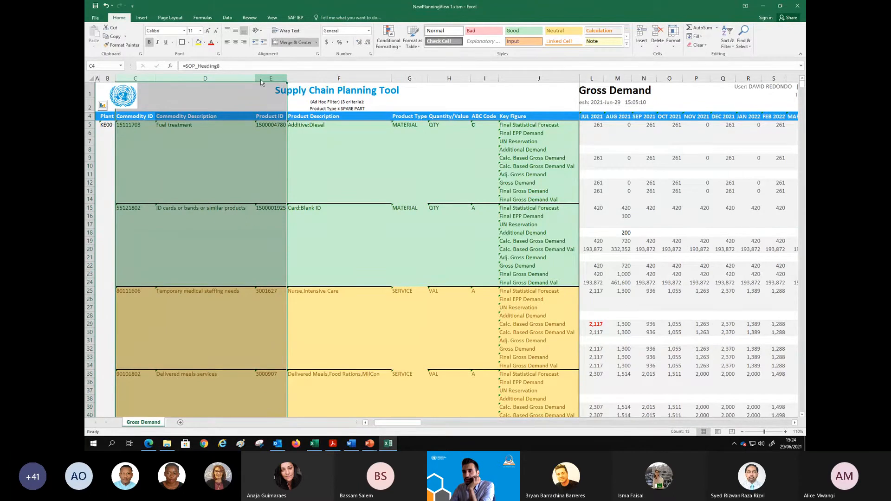
{"action": "right_click", "coordinate": [261, 80]}
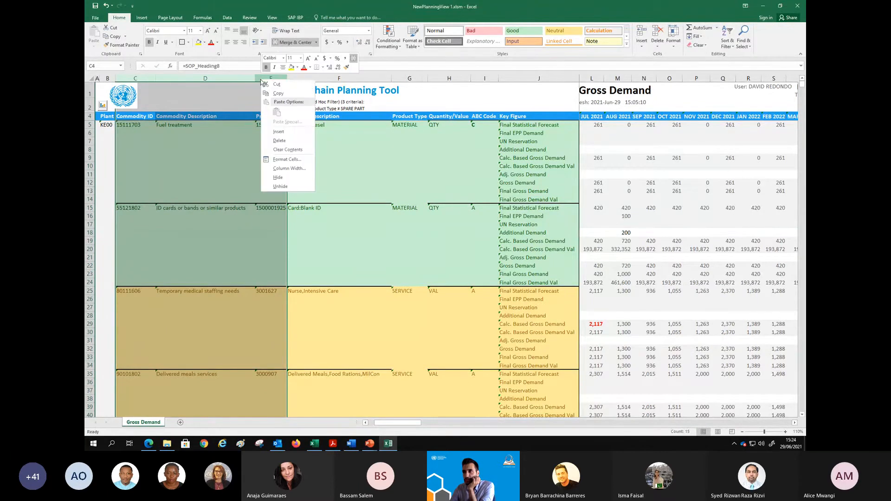
{"action": "left_click", "coordinate": [294, 177]}
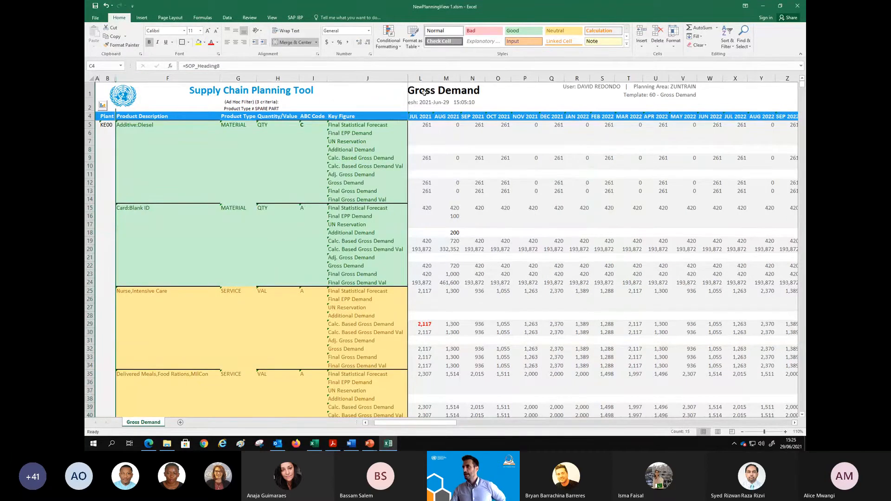
Scroll down to the empty cells in row 45 below the key figure table
{"action": "left_click", "coordinate": [422, 117]}
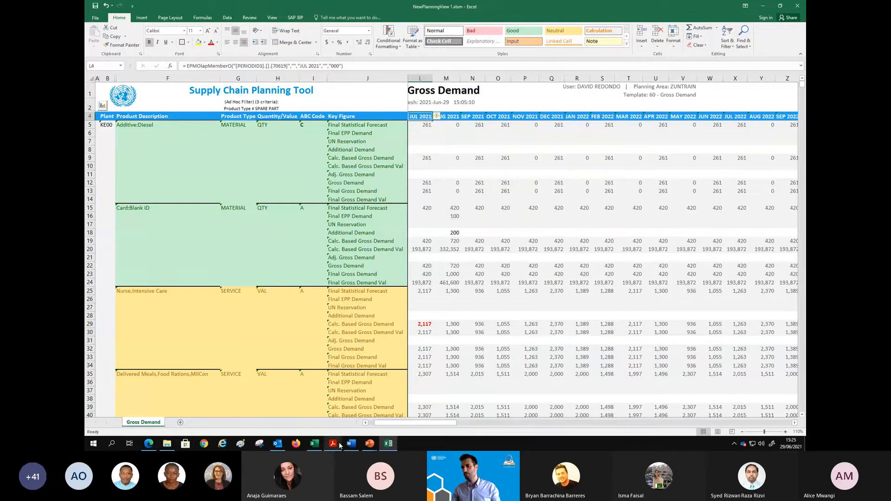
{"action": "left_click", "coordinate": [365, 423]}
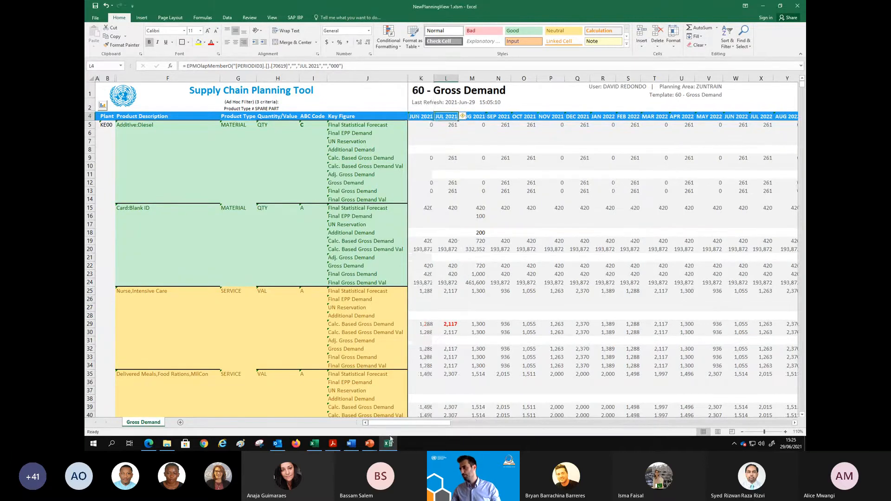
{"action": "left_click", "coordinate": [795, 422]}
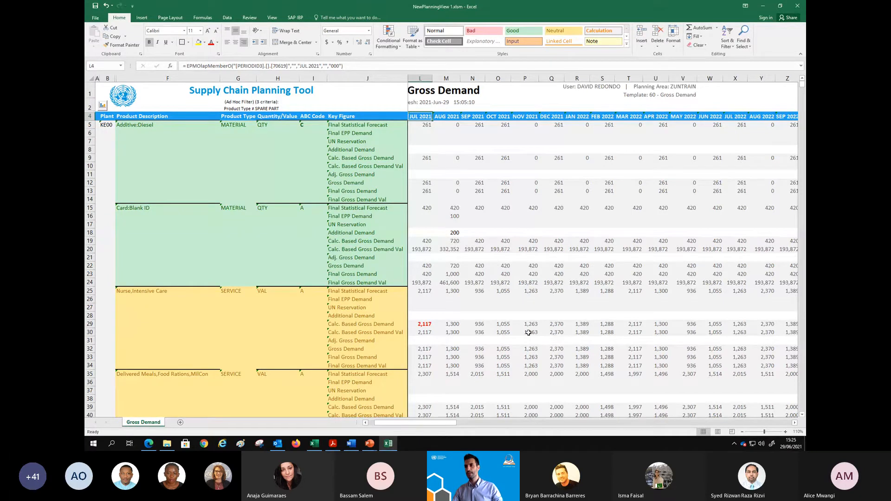
{"action": "scroll", "coordinate": [295, 381], "scroll_direction": "down", "scroll_amount": 5}
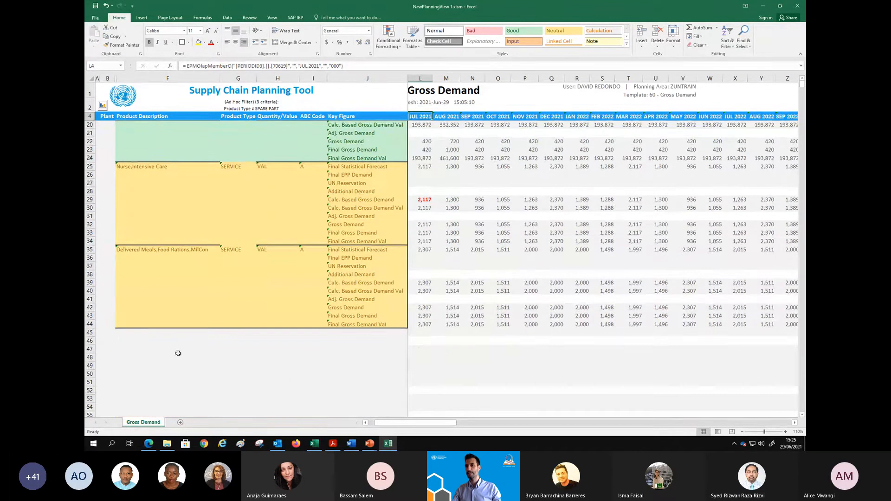
{"action": "mouse_move", "coordinate": [119, 333]}
{"action": "left_mouse_down"}
{"action": "mouse_move", "coordinate": [406, 338]}
{"action": "mouse_move", "coordinate": [366, 313]}
{"action": "left_mouse_up"}
{"action": "left_click", "coordinate": [116, 50]}
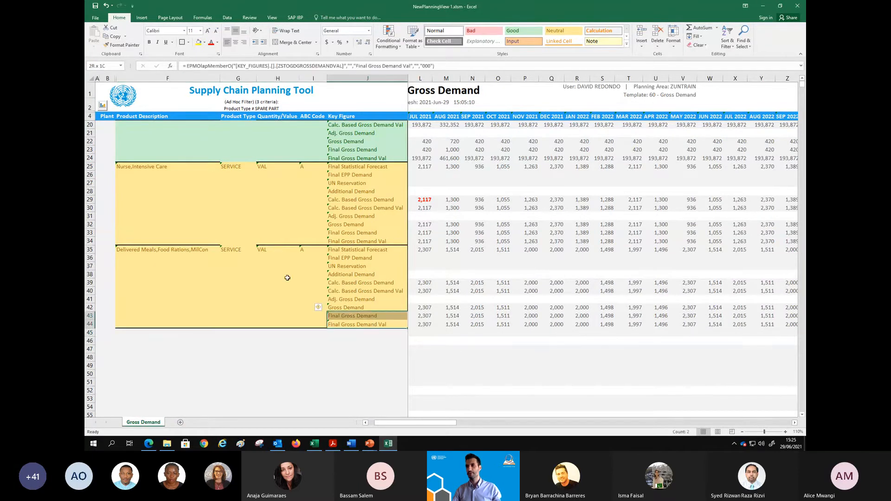
{"action": "left_click_drag", "start_coordinate": [287, 278], "coordinate": [238, 225]}
{"action": "left_click", "coordinate": [166, 354]}
Format-paint blank cell F46 over F5:J45 to strip the green and orange fills
{"action": "left_click", "coordinate": [154, 343]}
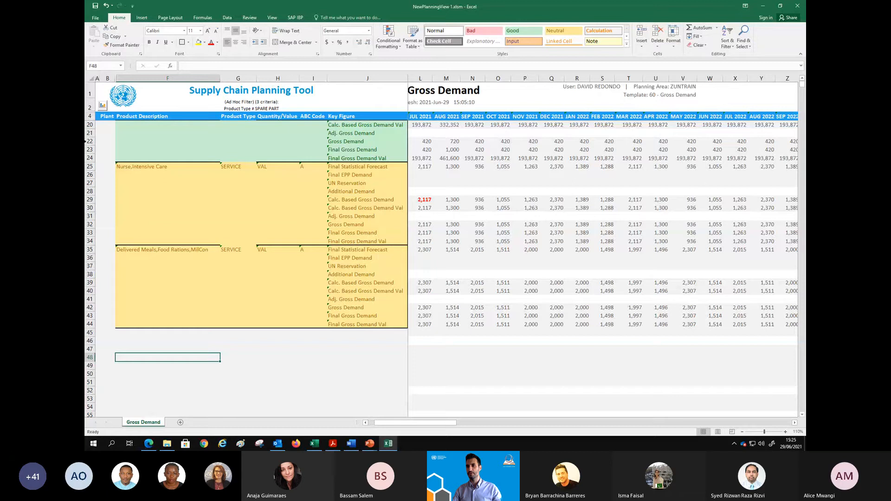
{"action": "left_click", "coordinate": [112, 48]}
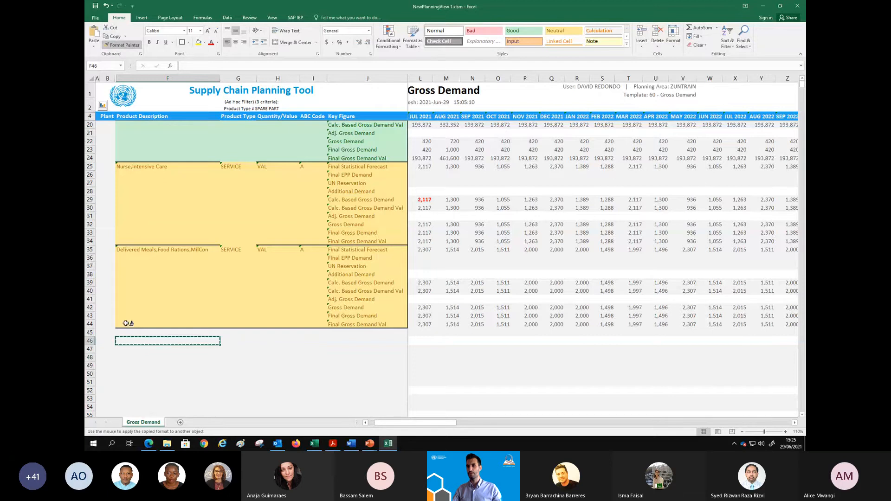
{"action": "mouse_move", "coordinate": [137, 333]}
{"action": "left_mouse_down"}
{"action": "mouse_move", "coordinate": [273, 317]}
{"action": "mouse_move", "coordinate": [359, 133]}
{"action": "mouse_move", "coordinate": [360, 97]}
{"action": "mouse_move", "coordinate": [363, 124]}
{"action": "left_mouse_up"}
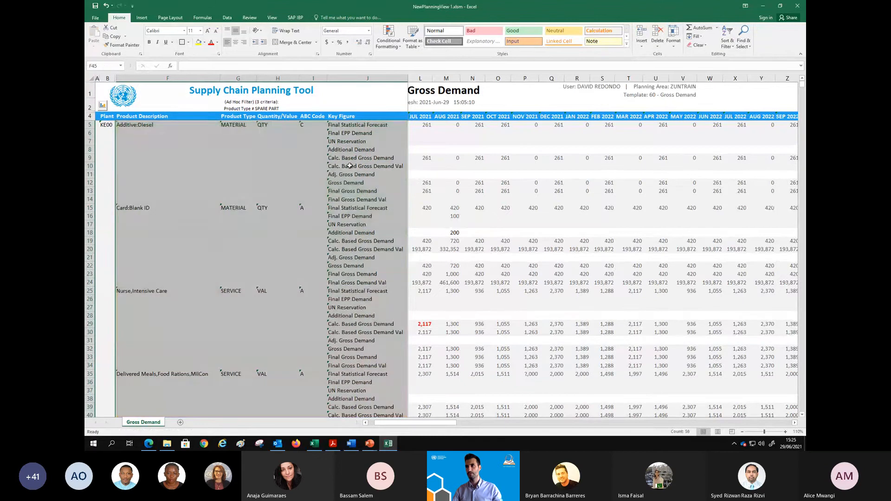
{"action": "left_click", "coordinate": [336, 209]}
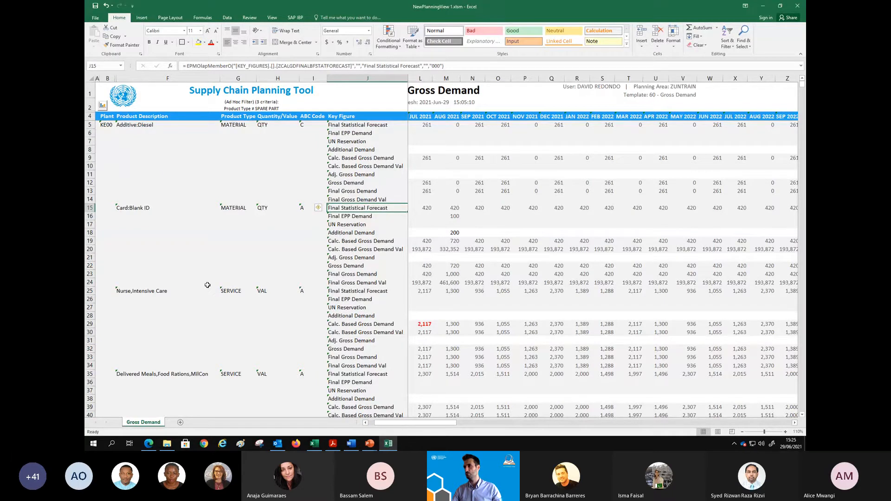
{"action": "left_click", "coordinate": [294, 18]}
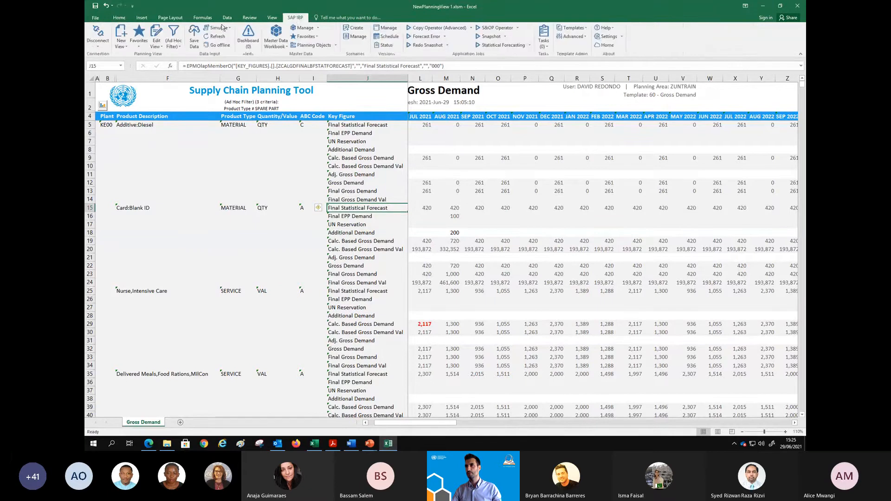
{"action": "left_click", "coordinate": [155, 33]}
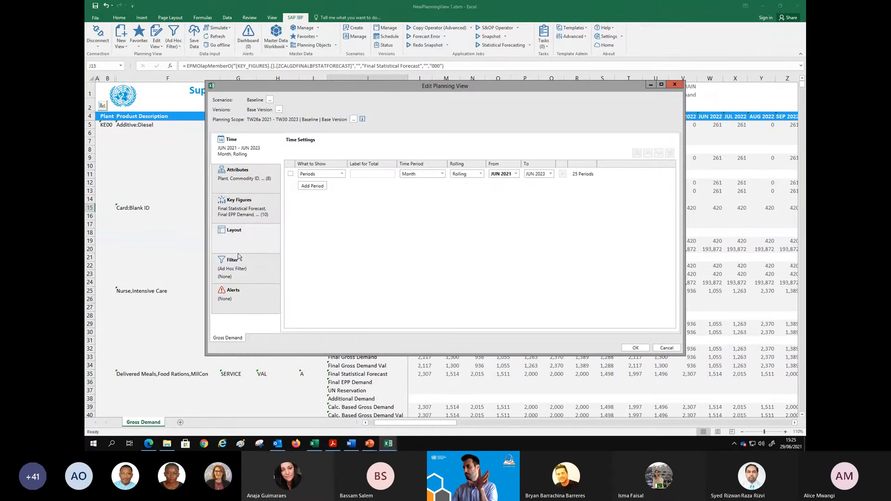
{"action": "left_click", "coordinate": [265, 274]}
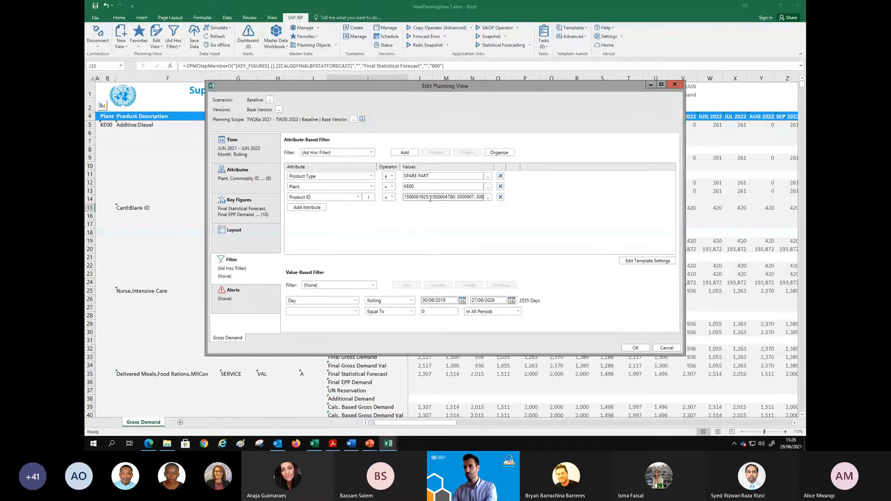
{"action": "left_click_drag", "start_coordinate": [378, 89], "coordinate": [432, 101]}
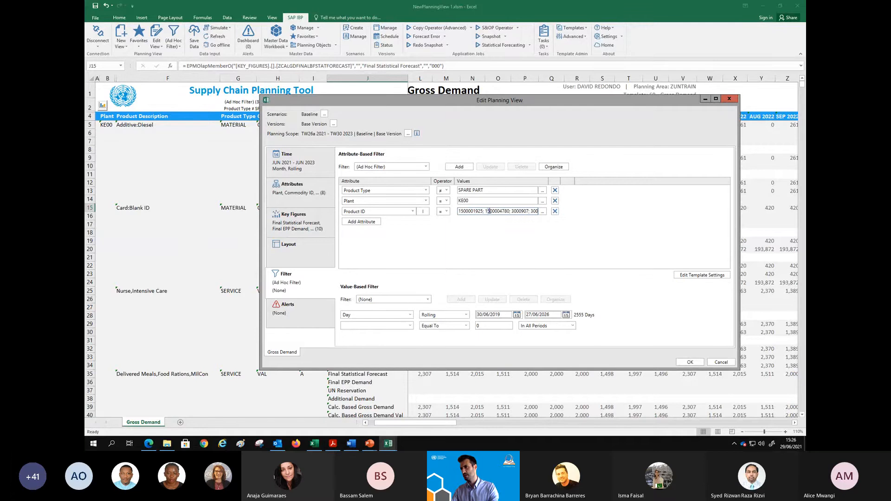
{"action": "left_click_drag", "start_coordinate": [489, 211], "coordinate": [710, 219]}
{"action": "key", "text": "BackSpace"}
{"action": "key", "text": "BackSpace"}
{"action": "key", "text": "BackSpace"}
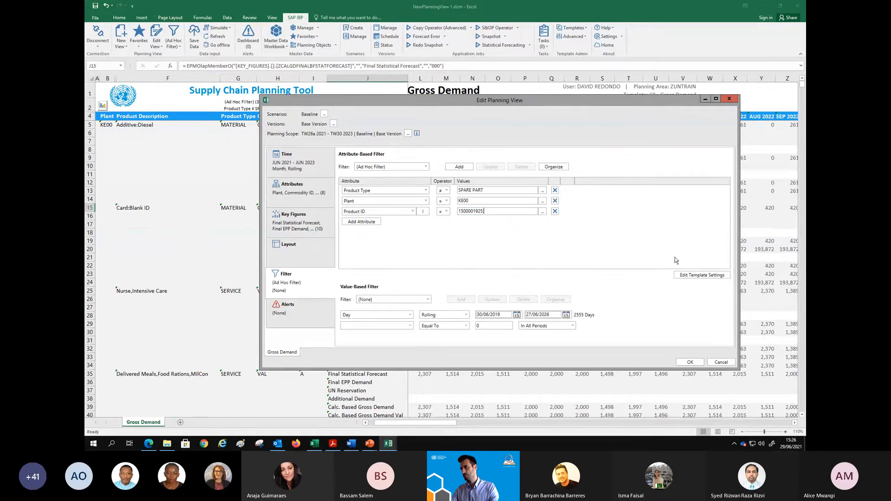
{"action": "left_click", "coordinate": [698, 364]}
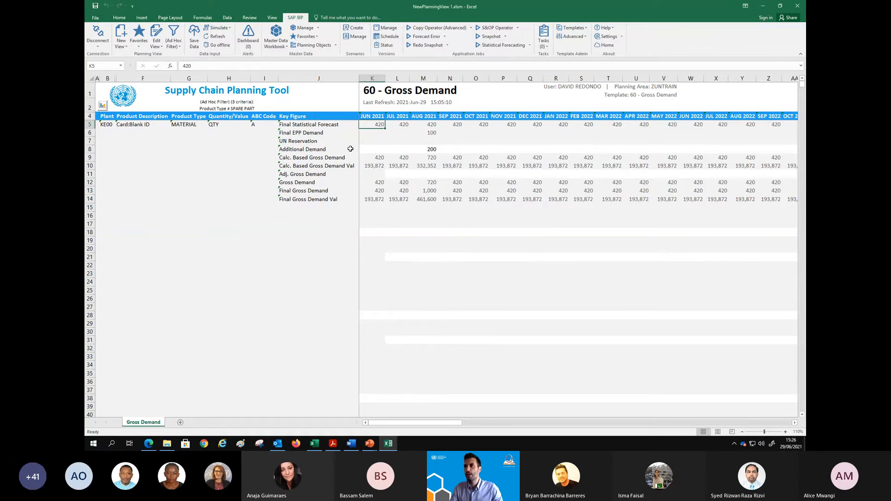
Review the Card:Blank ID rows: Final Statistical Forecast (420 monthly), Final EPP Demand and Additional Demand
{"action": "left_click_drag", "start_coordinate": [455, 128], "coordinate": [762, 124]}
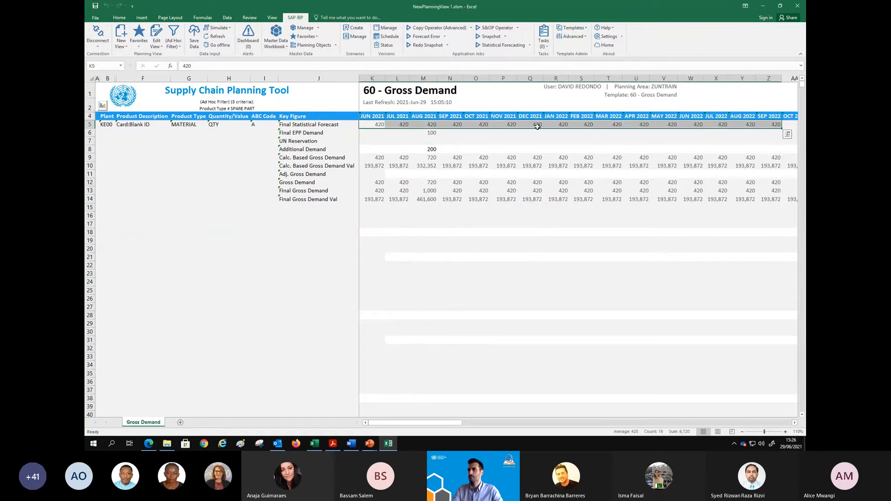
{"action": "left_click", "coordinate": [335, 125]}
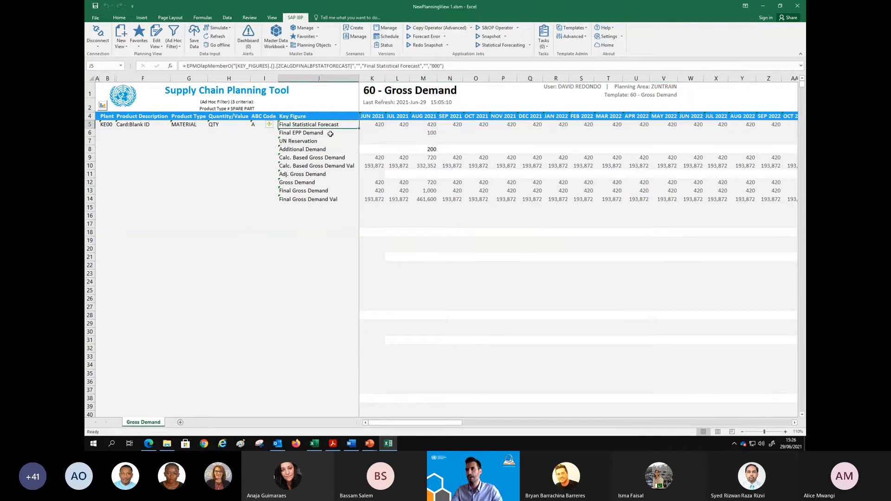
{"action": "left_click", "coordinate": [314, 134]}
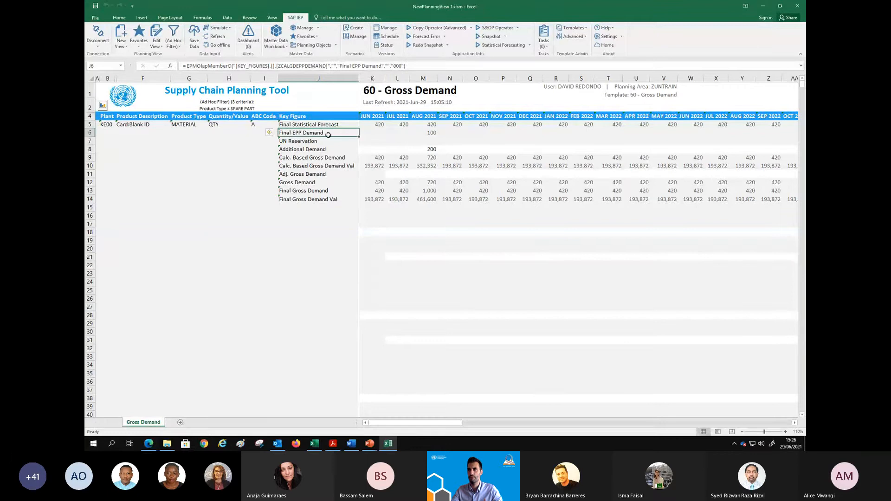
{"action": "left_click", "coordinate": [319, 150]}
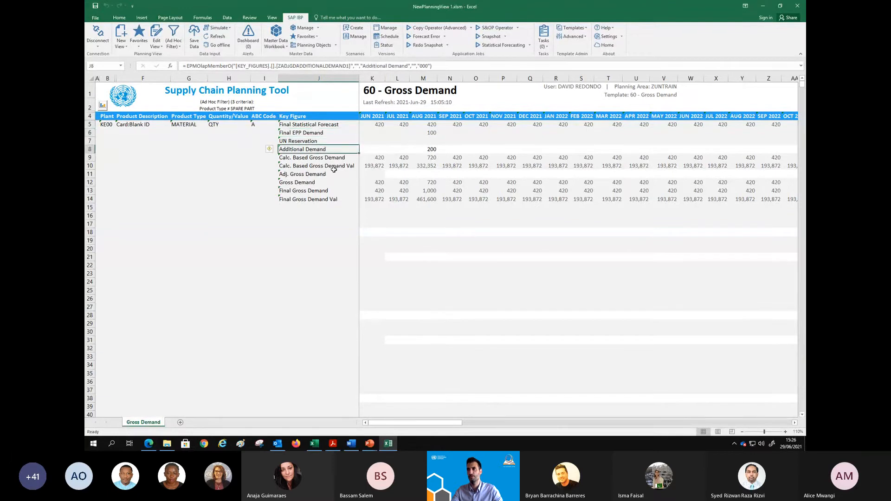
{"action": "left_click", "coordinate": [321, 124]}
{"action": "mouse_move", "coordinate": [371, 447]}
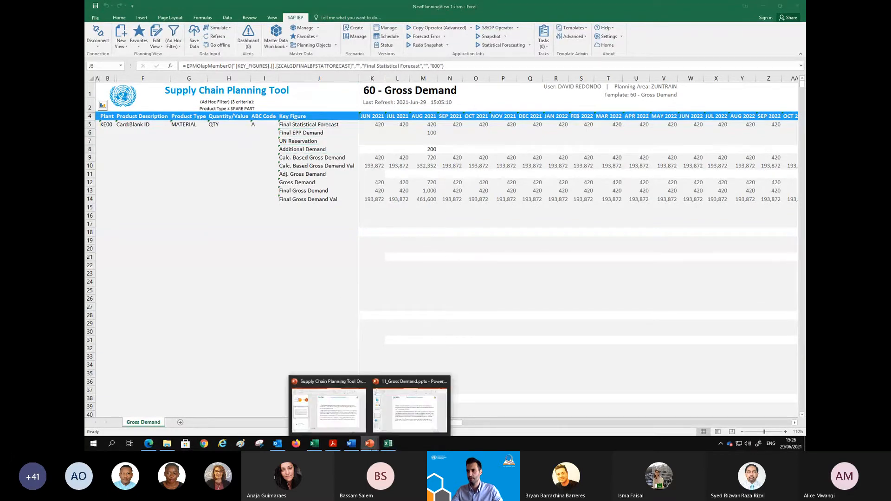
{"action": "left_click", "coordinate": [339, 418]}
{"action": "left_click", "coordinate": [191, 152]}
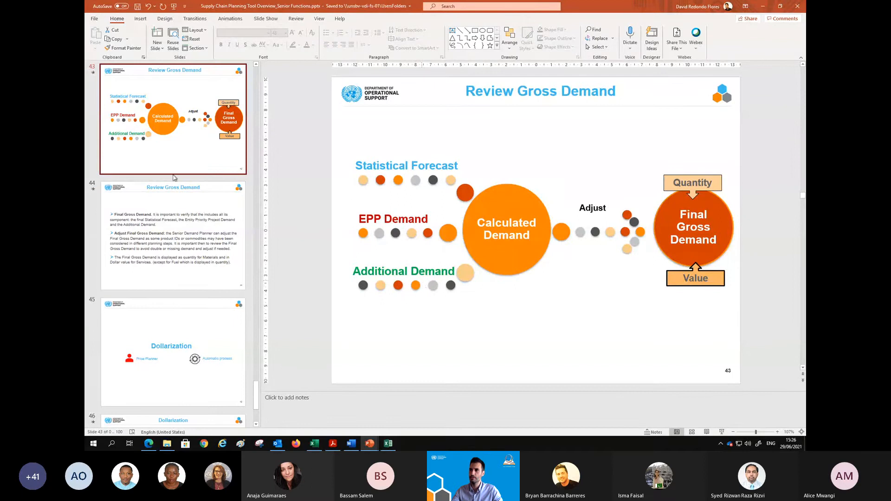
{"action": "scroll", "coordinate": [463, 248], "scroll_direction": "up", "scroll_amount": 4}
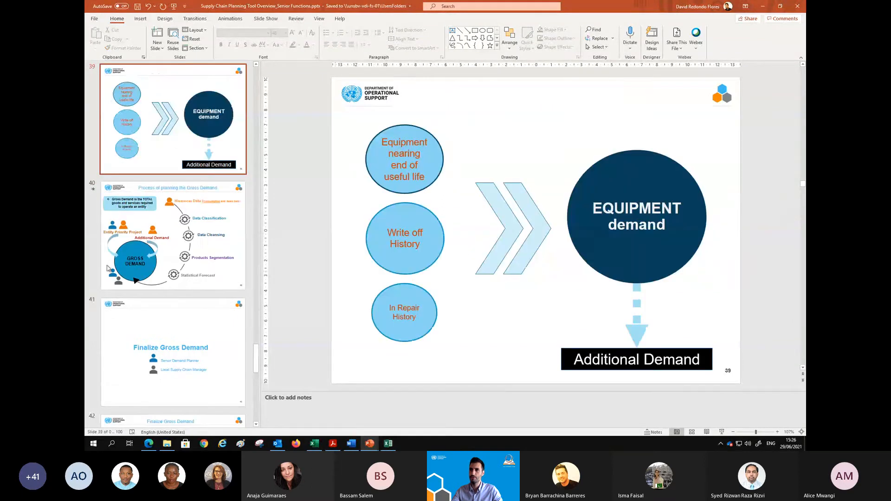
{"action": "scroll", "coordinate": [138, 269], "scroll_direction": "down", "scroll_amount": 3}
{"action": "left_click", "coordinate": [219, 361]}
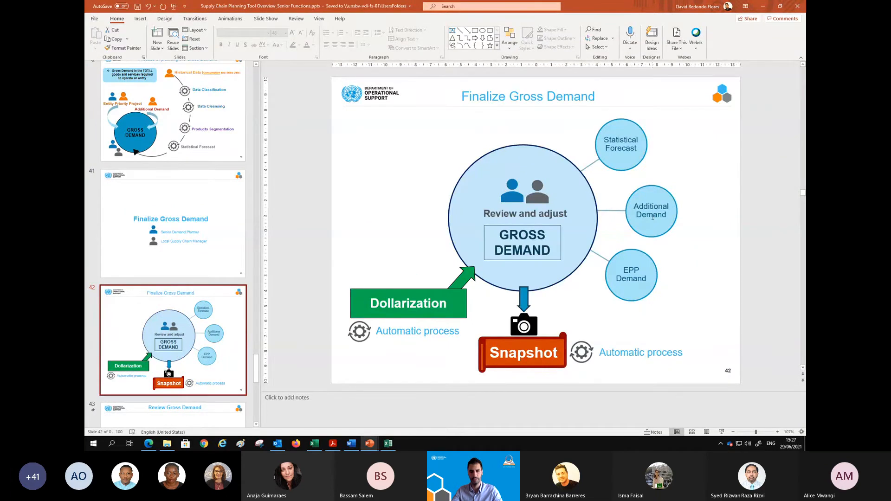
{"action": "key", "text": "alt+Tab"}
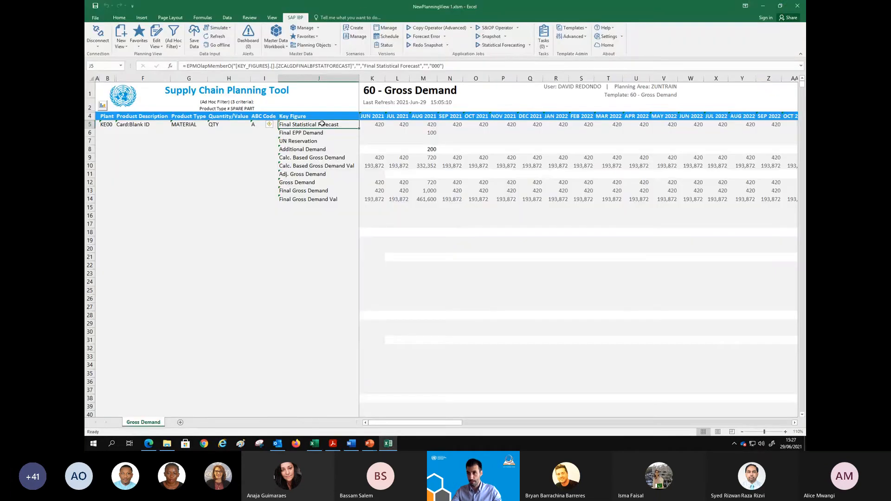
Shade the Final Statistical Forecast label green with the Good style and review row 5's values
{"action": "left_click", "coordinate": [119, 17]}
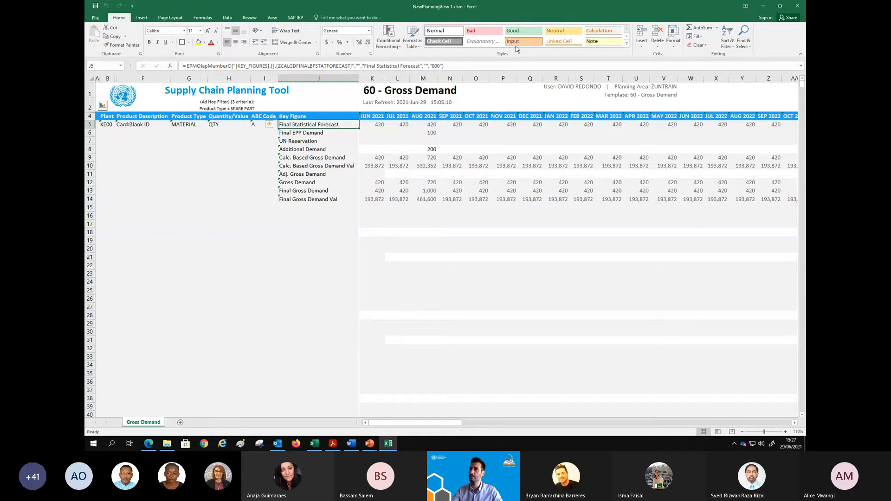
{"action": "left_click", "coordinate": [523, 31]}
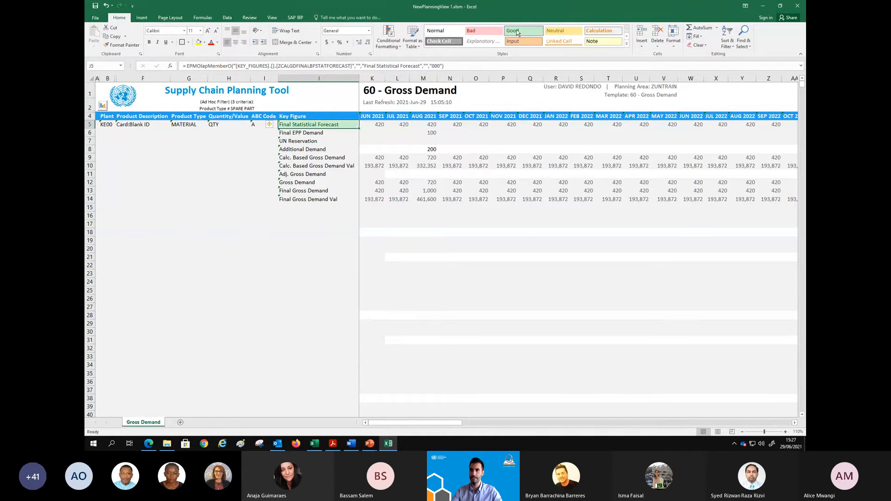
{"action": "left_click", "coordinate": [374, 124]}
{"action": "left_click", "coordinate": [779, 125], "text": "shift"}
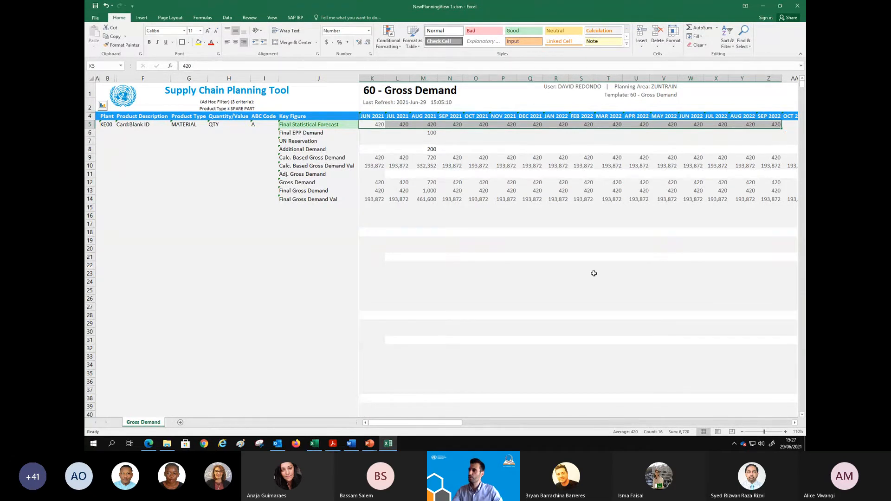
{"action": "left_click", "coordinate": [795, 423]}
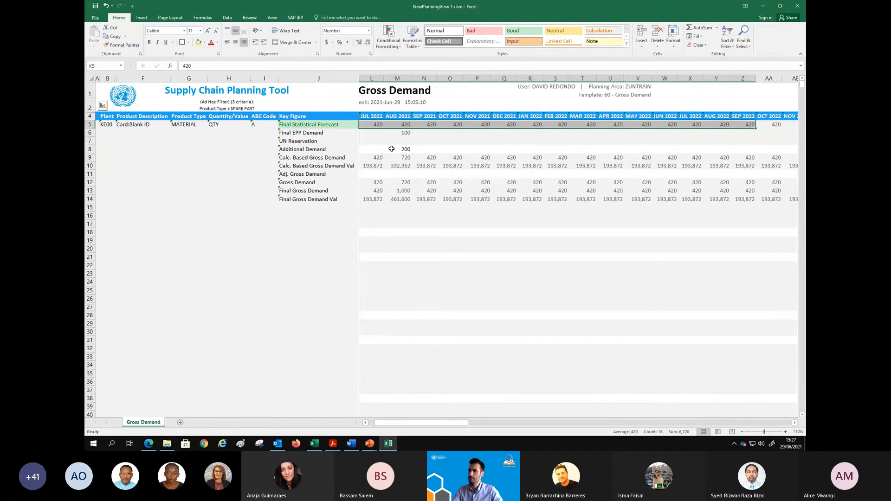
{"action": "left_click", "coordinate": [372, 126]}
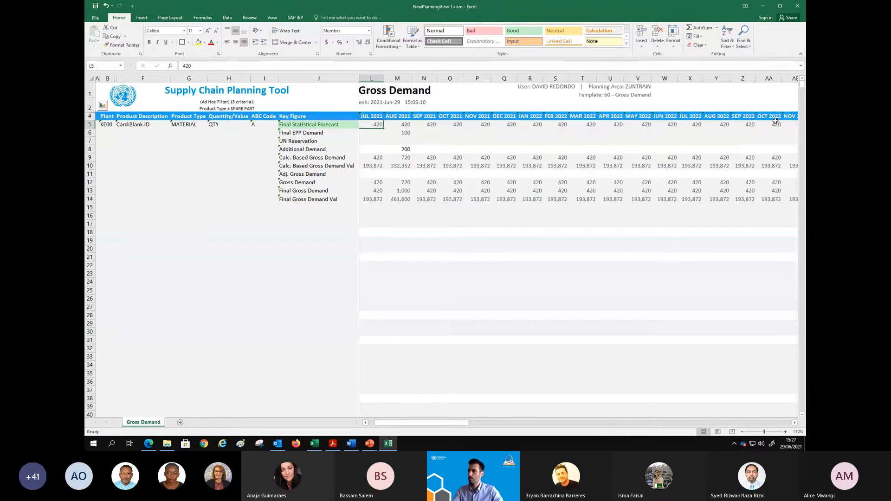
{"action": "left_click_drag", "start_coordinate": [777, 124], "coordinate": [385, 125]}
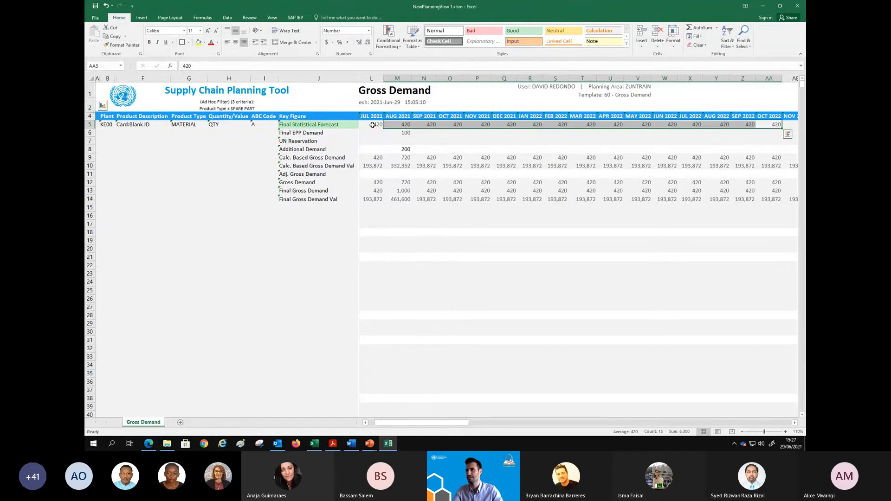
{"action": "left_click", "coordinate": [378, 123]}
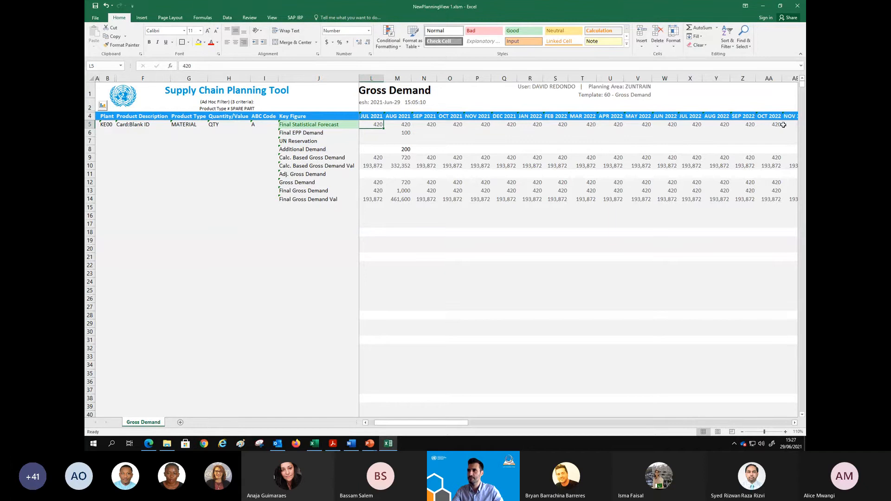
Shade the Final EPP Demand label green and select the AUG 2021 figures M4:M14
{"action": "left_click", "coordinate": [295, 133]}
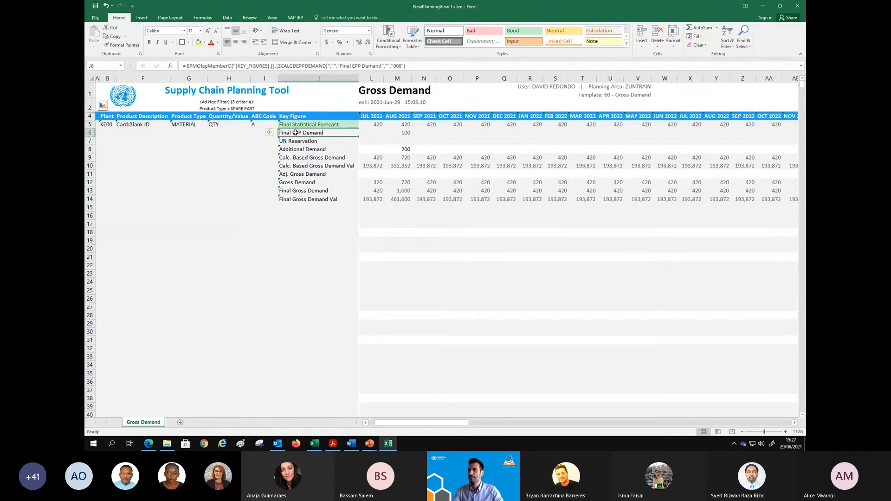
{"action": "left_click", "coordinate": [523, 30]}
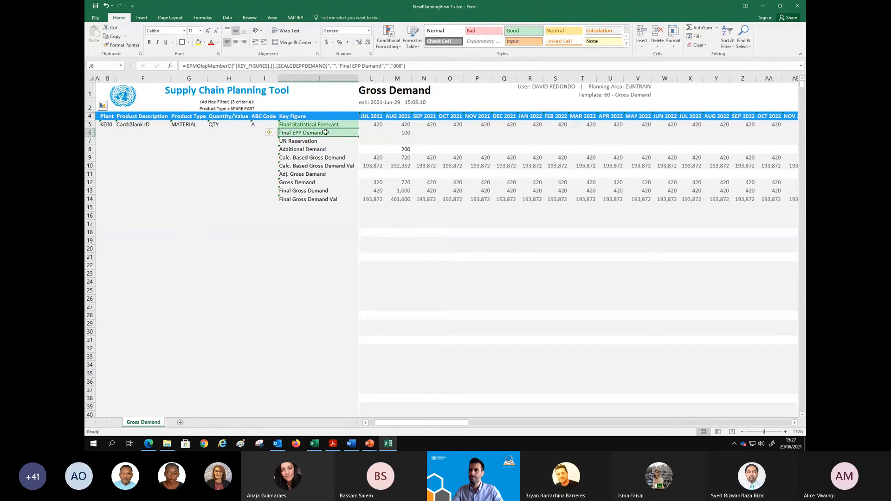
{"action": "left_click", "coordinate": [403, 132]}
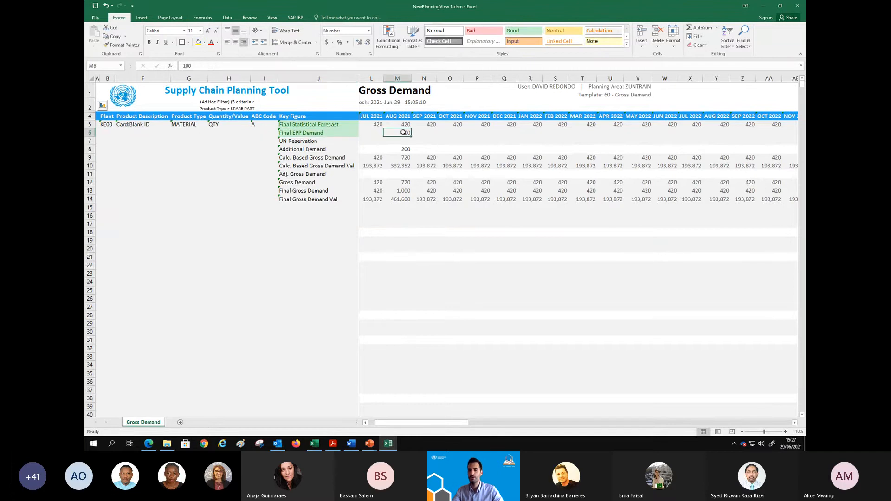
{"action": "left_click", "coordinate": [397, 78]}
{"action": "left_click_drag", "start_coordinate": [398, 117], "coordinate": [406, 202]}
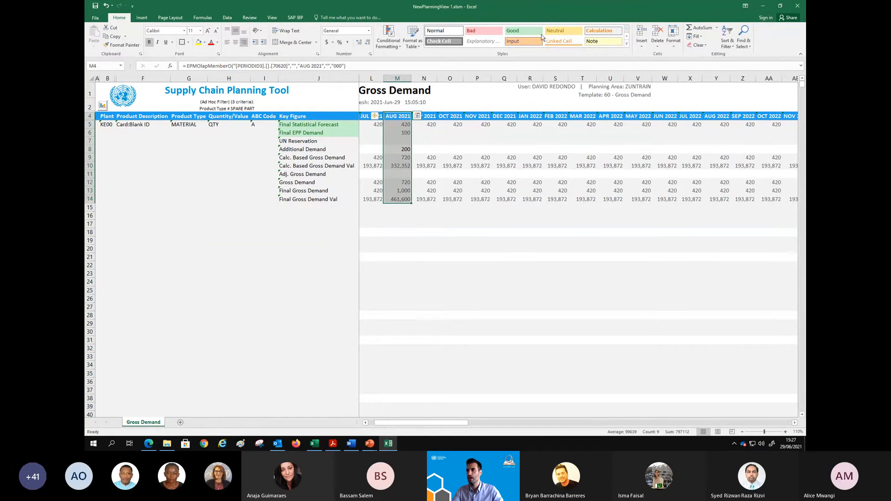
{"action": "left_click", "coordinate": [405, 132]}
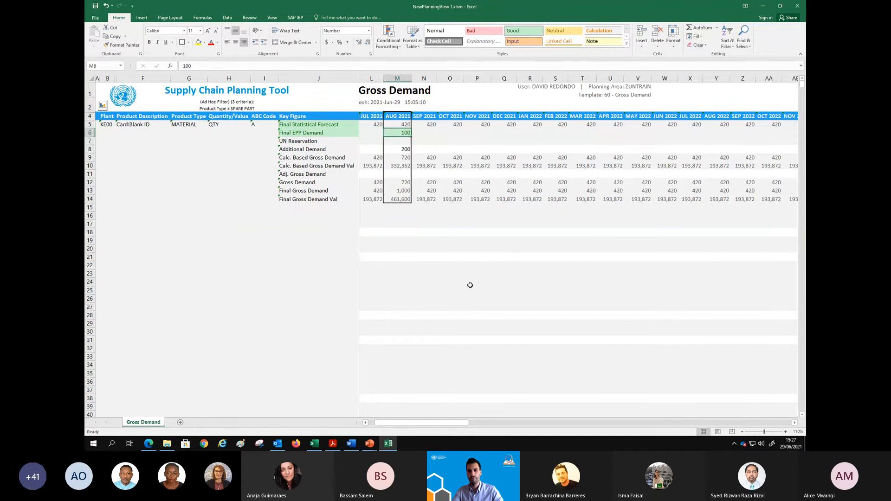
{"action": "left_click", "coordinate": [400, 124]}
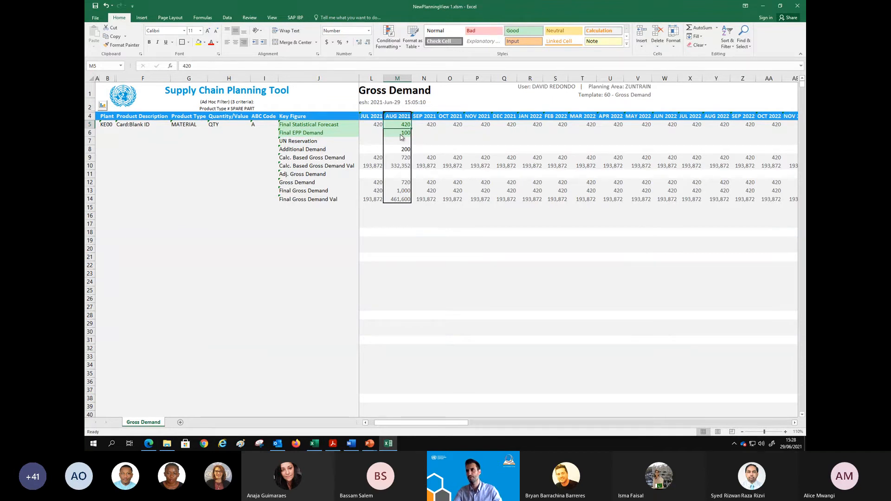
{"action": "key", "text": "alt+Tab"}
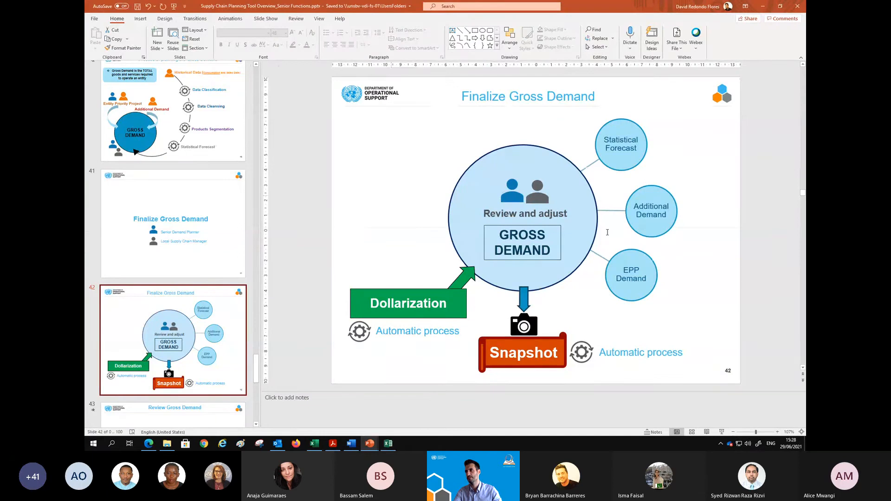
{"action": "key", "text": "alt+Tab"}
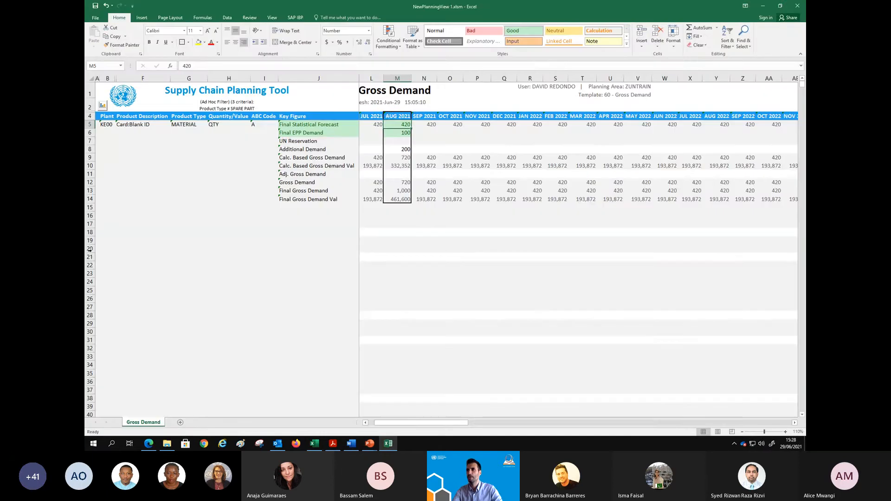
Shade the August Additional Demand value of 200 green with the Good style
{"action": "left_click", "coordinate": [307, 150]}
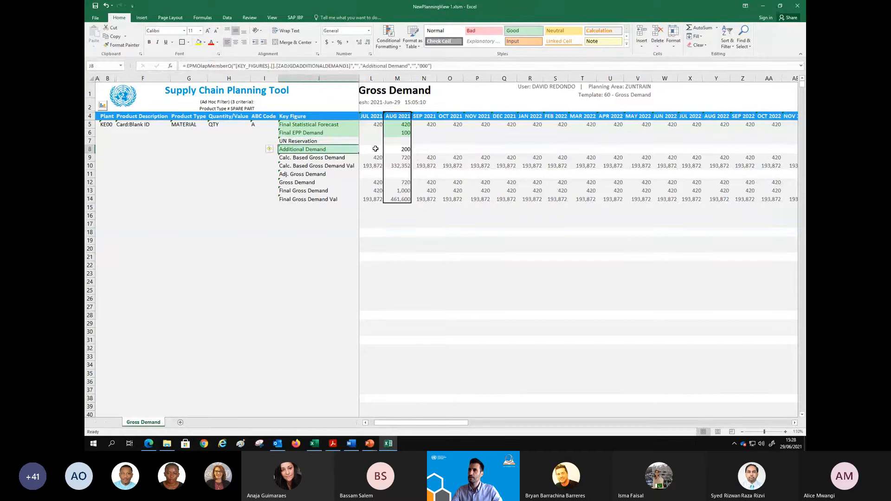
{"action": "left_click", "coordinate": [375, 148]}
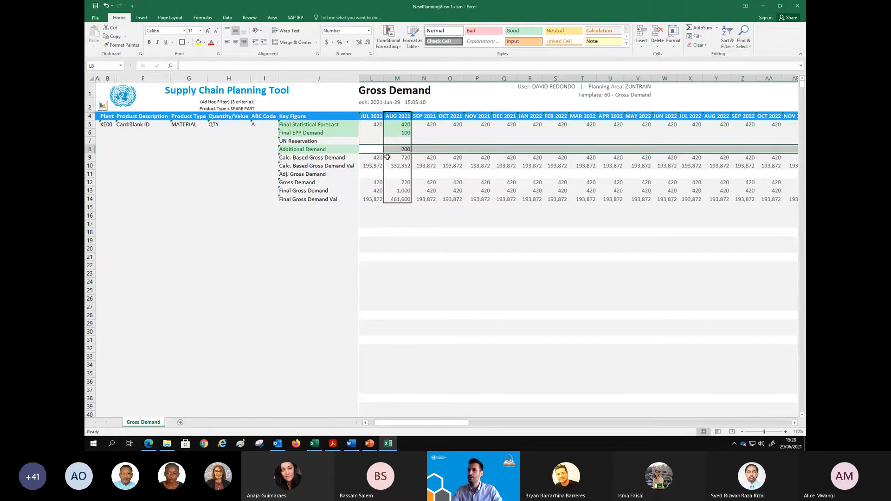
{"action": "left_click", "coordinate": [400, 150]}
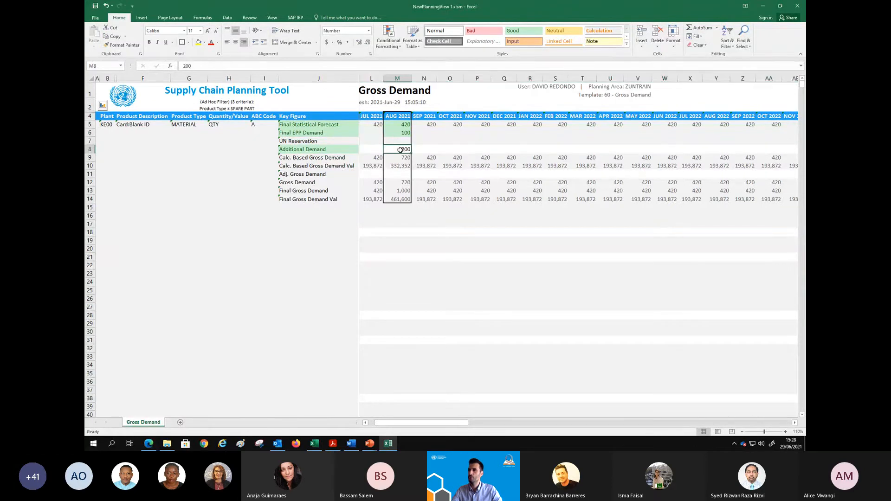
{"action": "left_click", "coordinate": [535, 33]}
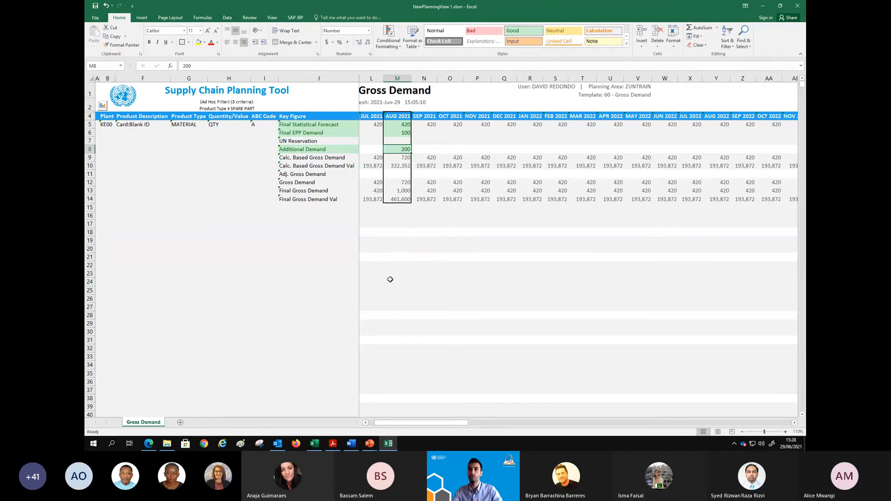
Apply the yellow Neutral style to the Calc. Based Gross Demand label and its monthly values
{"action": "left_click", "coordinate": [305, 160]}
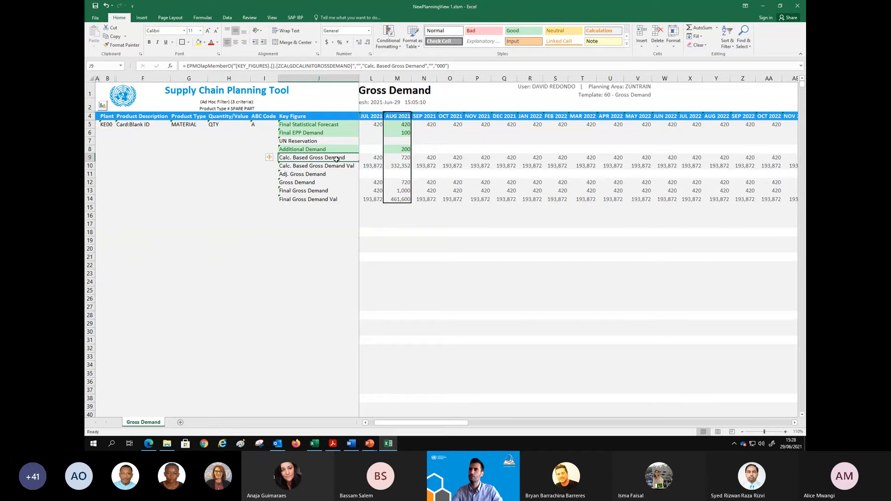
{"action": "left_click", "coordinate": [561, 31]}
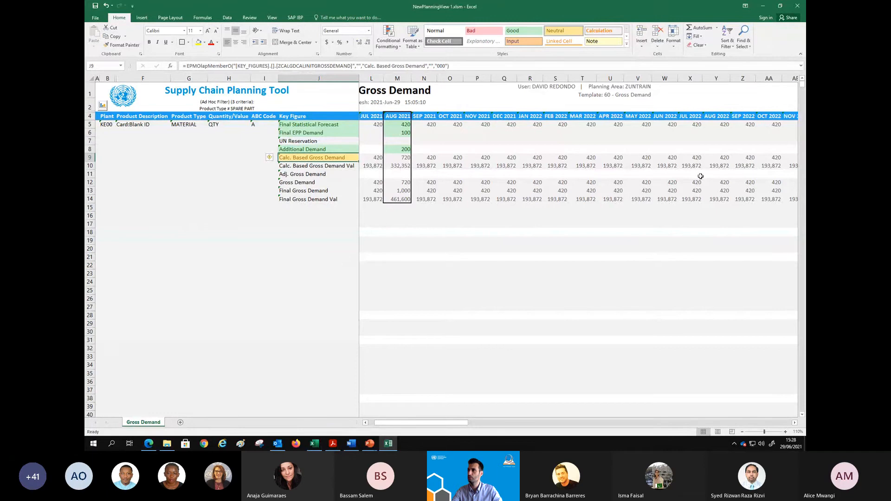
{"action": "left_click", "coordinate": [768, 157], "text": "shift"}
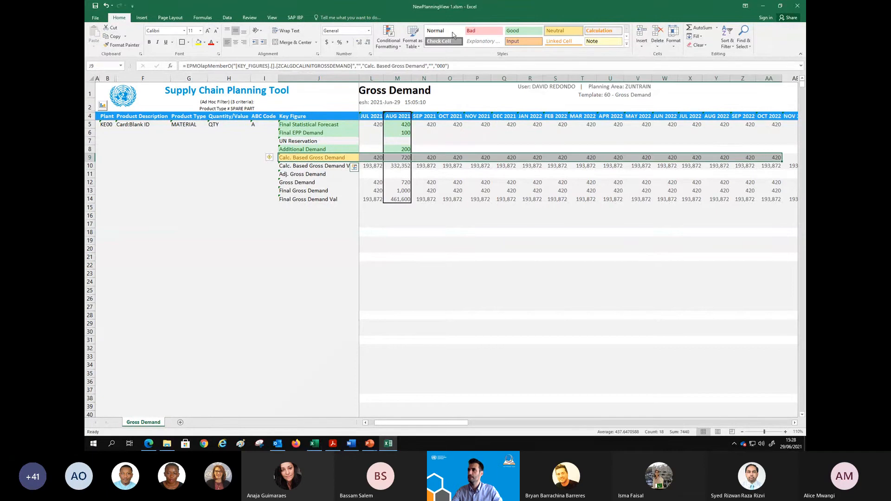
{"action": "left_click", "coordinate": [567, 34]}
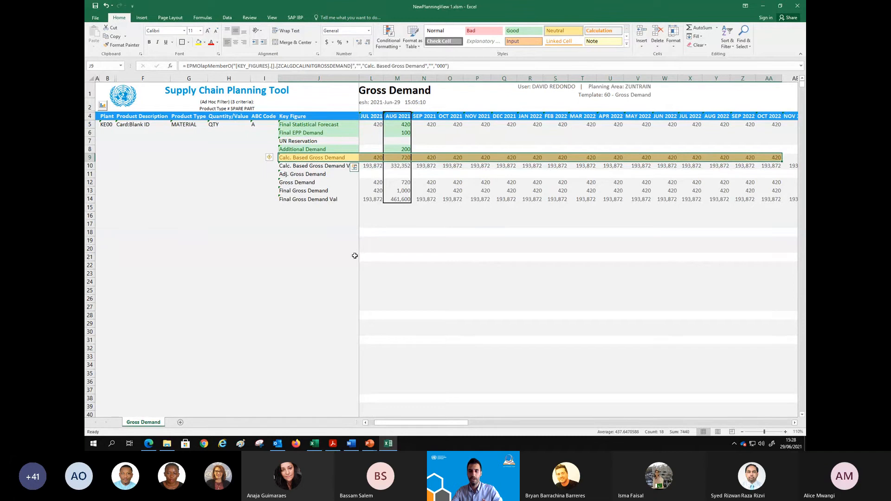
Show slide 43, Review Gross Demand, then return to Excel's August Calc. Based Gross Demand cell
{"action": "mouse_move", "coordinate": [385, 447]}
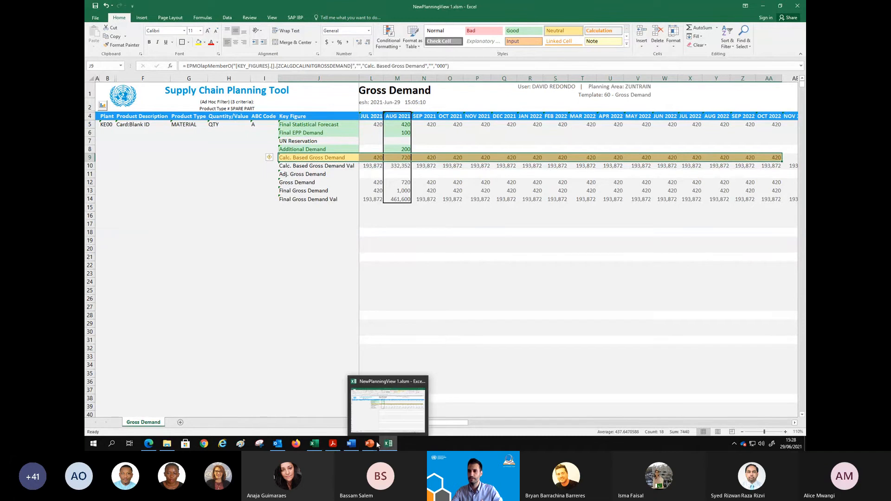
{"action": "left_click", "coordinate": [344, 409]}
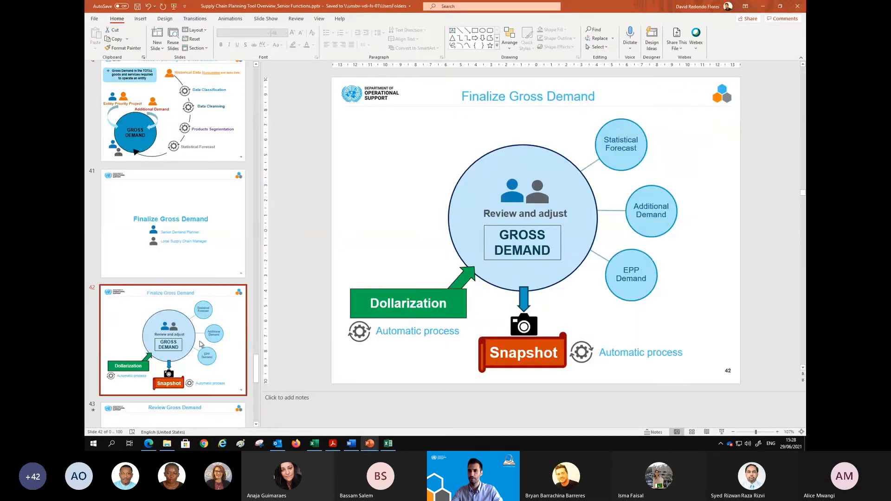
{"action": "scroll", "coordinate": [200, 343], "scroll_direction": "down", "scroll_amount": 5}
{"action": "left_click", "coordinate": [185, 169]}
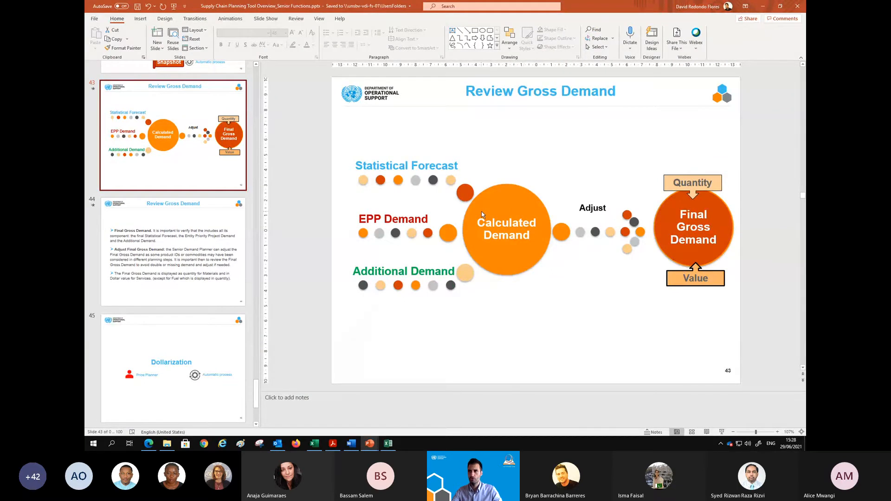
{"action": "key", "text": "alt+Tab"}
{"action": "left_click", "coordinate": [405, 159]}
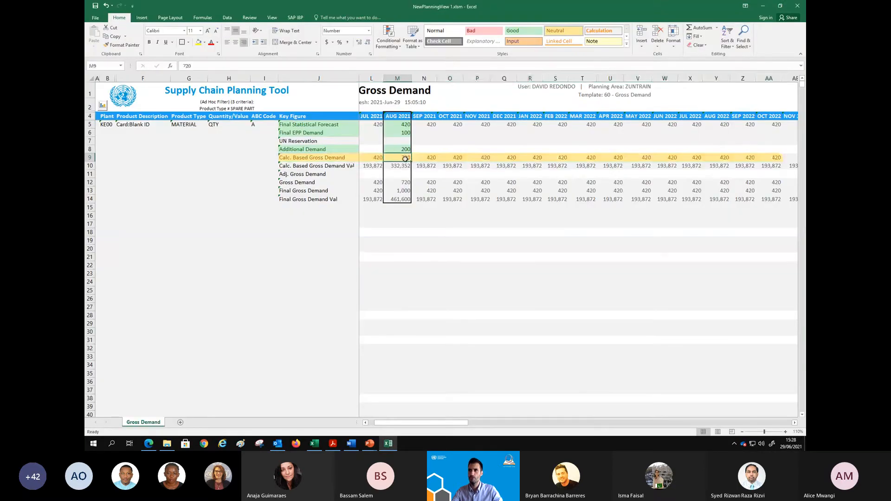
Bold the AUG 2021 Calc. Based Gross Demand value of 720 in cell M9
{"action": "left_click", "coordinate": [409, 125]}
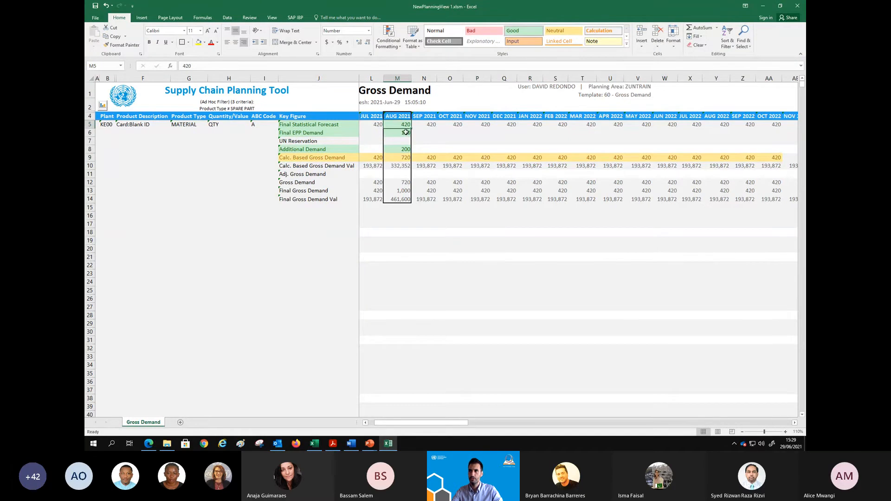
{"action": "left_click", "coordinate": [406, 132]}
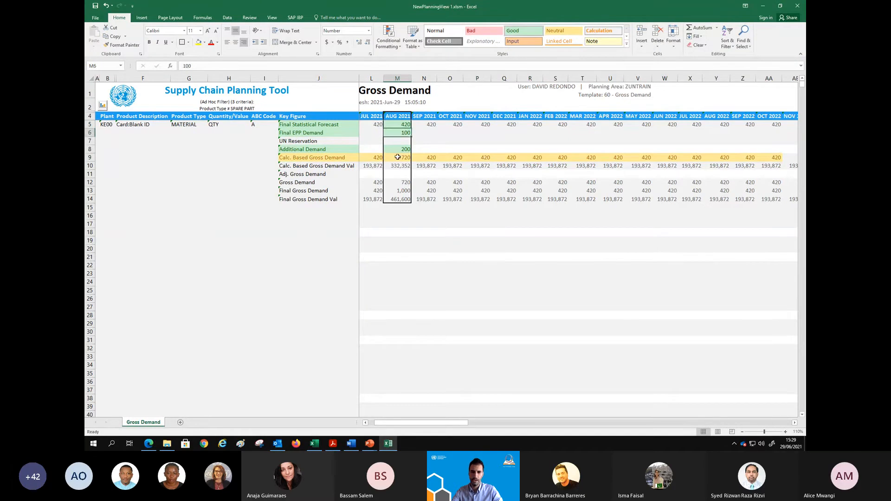
{"action": "left_click", "coordinate": [397, 157]}
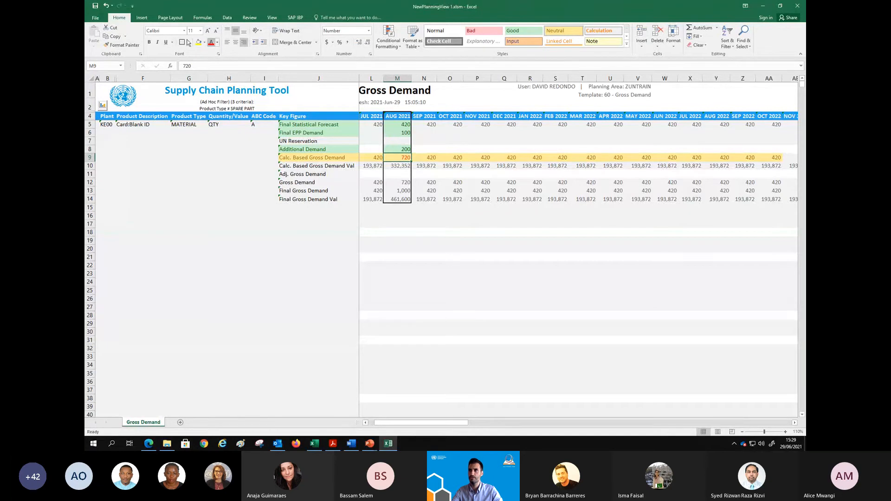
{"action": "left_click", "coordinate": [150, 42]}
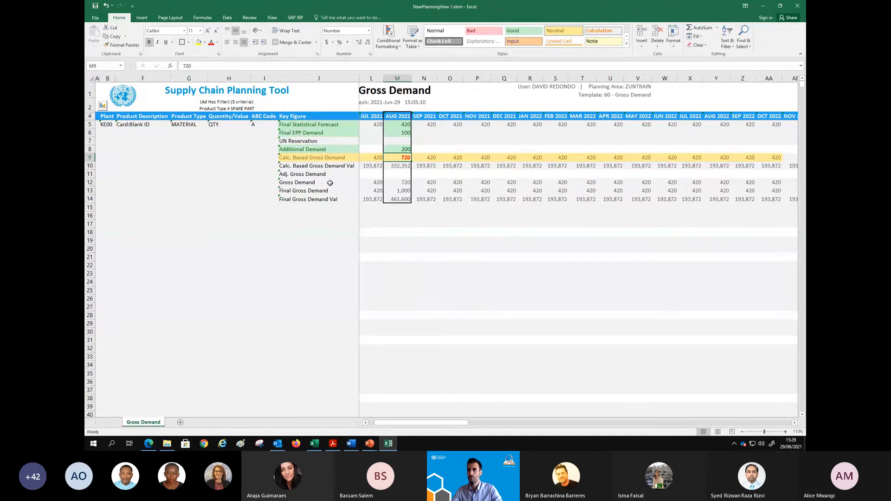
{"action": "left_click_drag", "start_coordinate": [371, 157], "coordinate": [766, 157]}
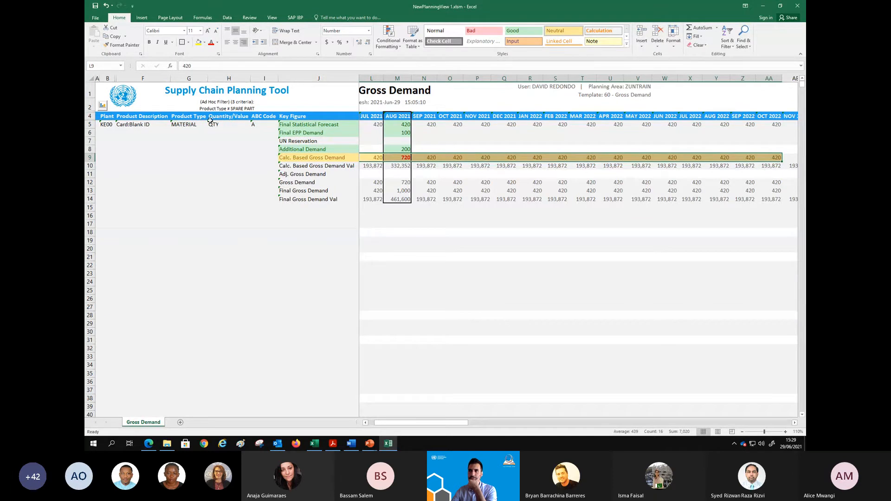
{"action": "left_click", "coordinate": [328, 166]}
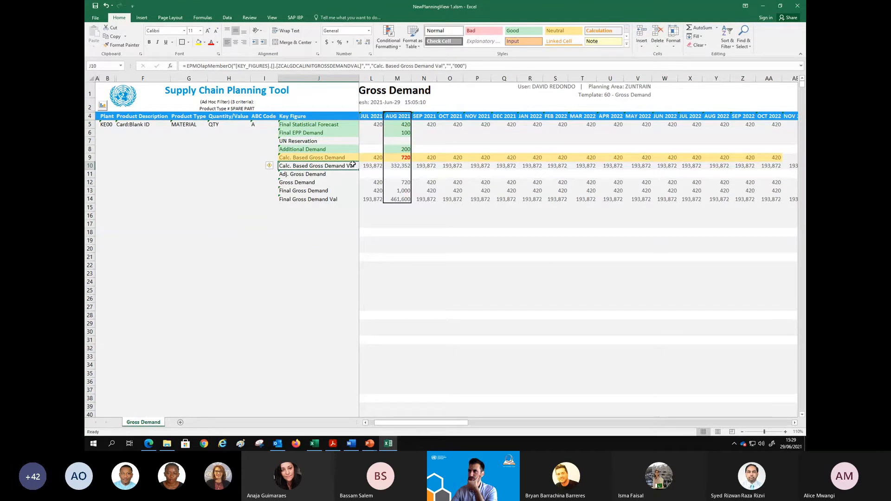
Select the Calc. Based Gross Demand Val row values, including August's 332,352
{"action": "left_click", "coordinate": [376, 165]}
{"action": "key", "text": "ctrl+shift+Right"}
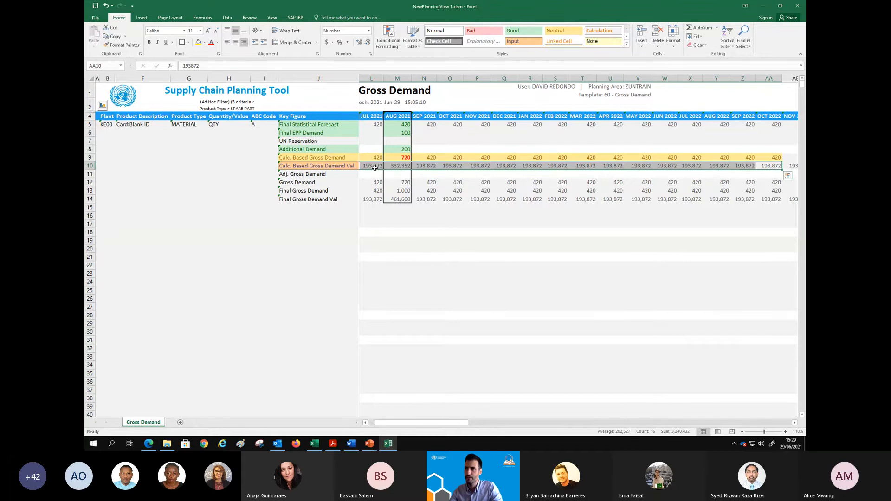
{"action": "left_click", "coordinate": [364, 166]}
{"action": "left_click", "coordinate": [352, 166]}
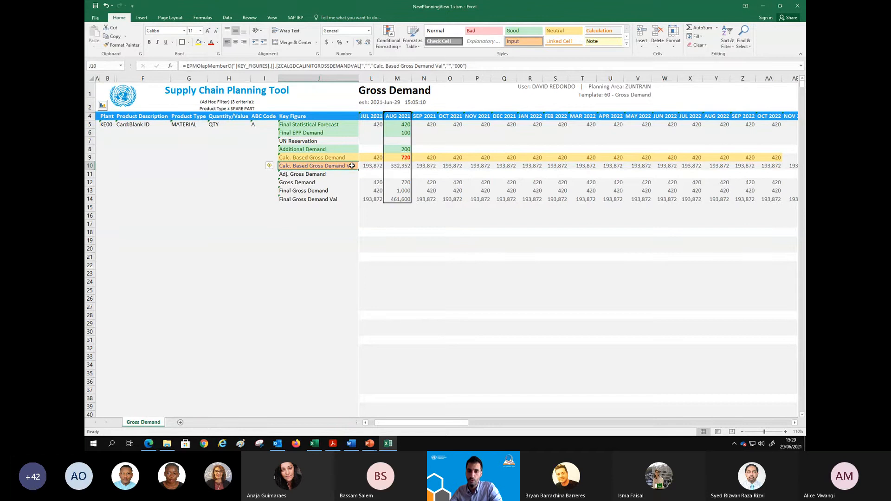
{"action": "left_click_drag", "start_coordinate": [371, 166], "coordinate": [768, 167]}
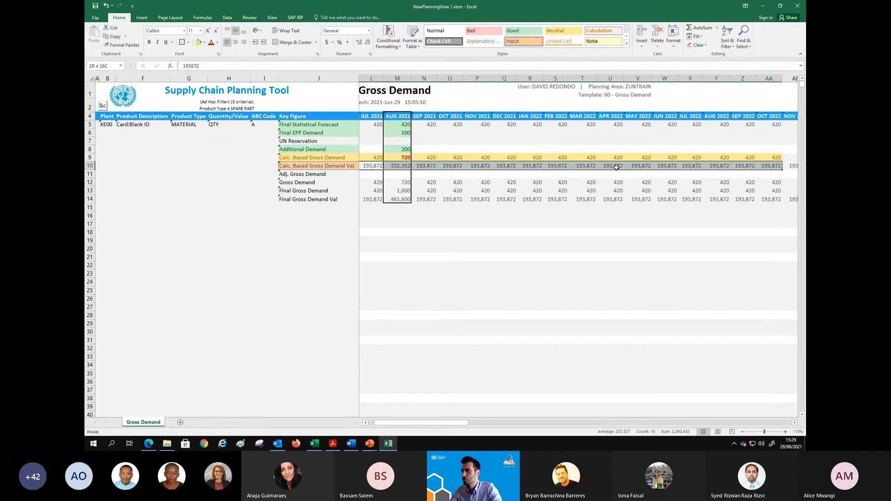
{"action": "left_click", "coordinate": [337, 167]}
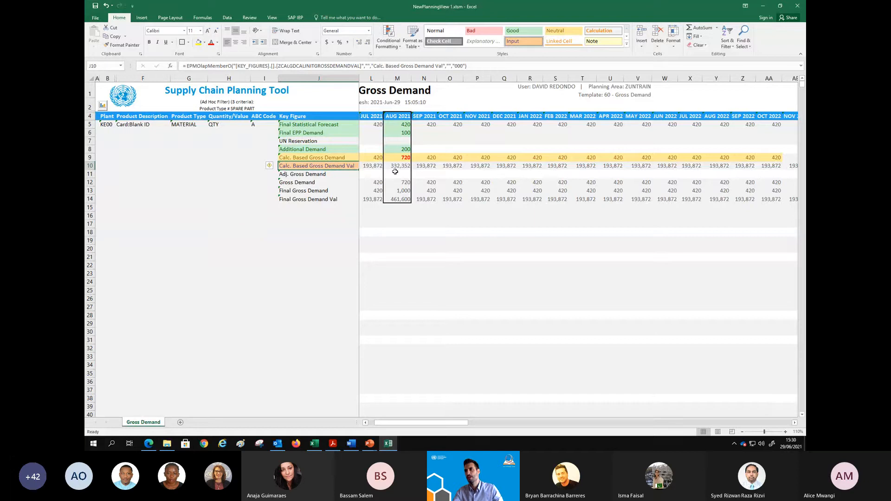
{"action": "left_click_drag", "start_coordinate": [369, 166], "coordinate": [772, 166]}
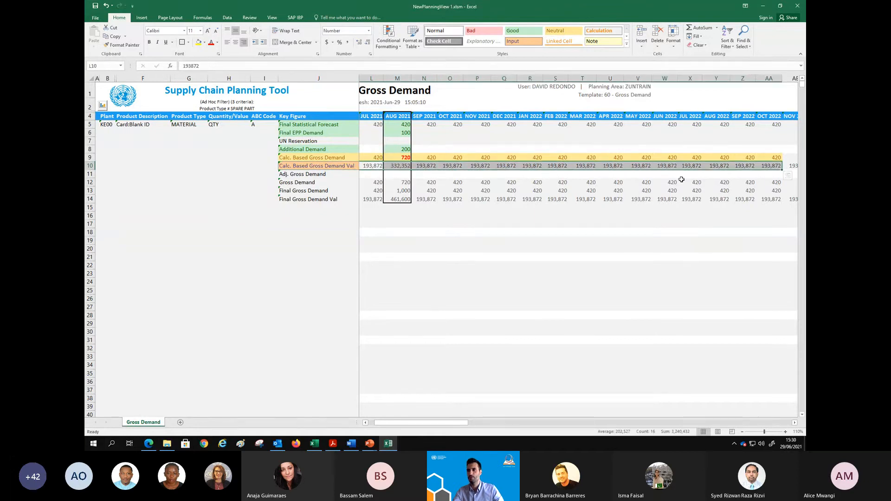
{"action": "left_click", "coordinate": [402, 166]}
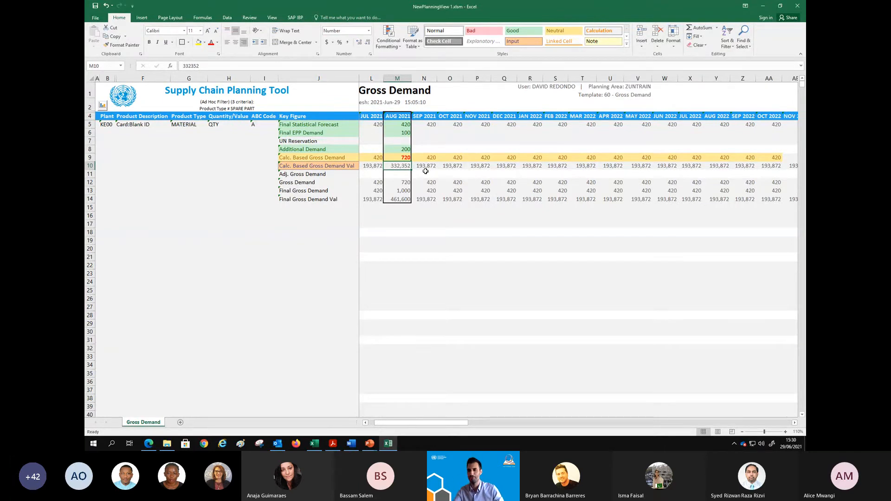
{"action": "left_click", "coordinate": [299, 166]}
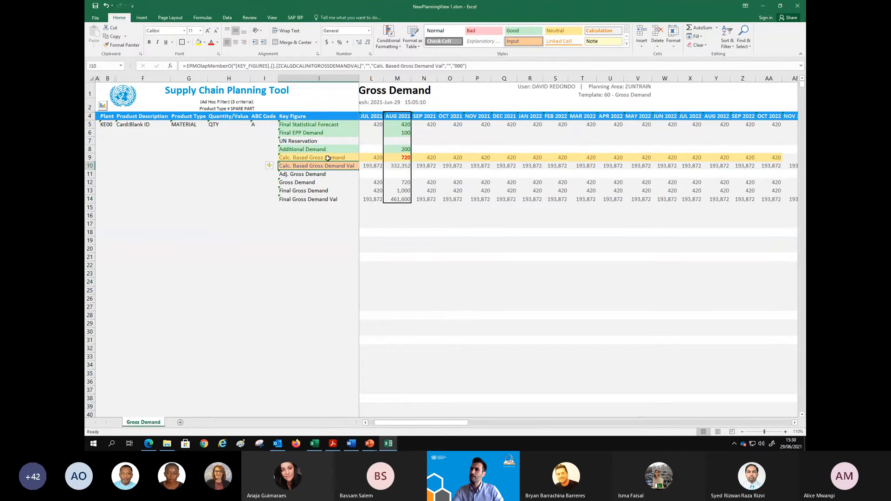
{"action": "left_click_drag", "start_coordinate": [328, 159], "coordinate": [691, 165]}
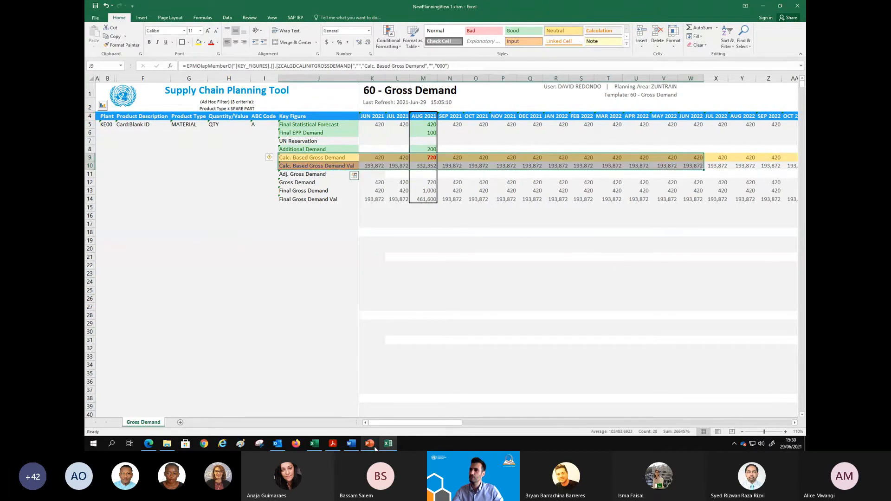
Mark the Adj. Gross Demand label red with the Bad cell style
{"action": "mouse_move", "coordinate": [369, 443]}
{"action": "left_click", "coordinate": [420, 182]}
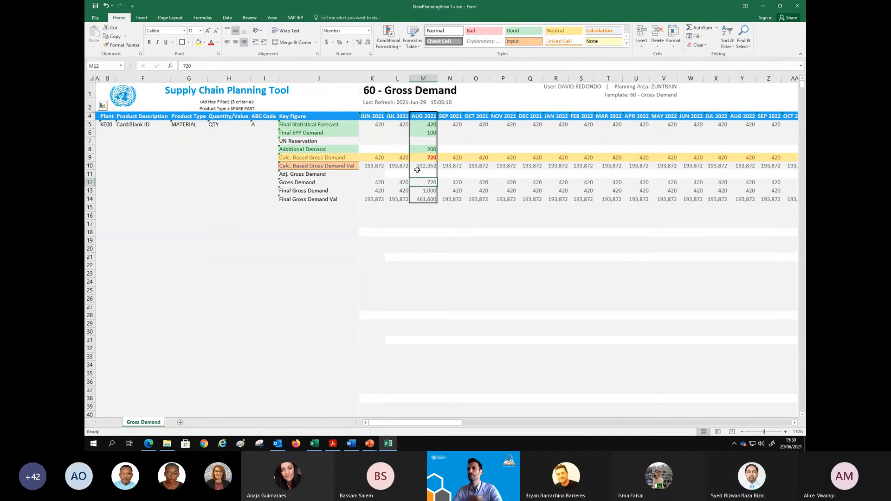
{"action": "left_click", "coordinate": [795, 423]}
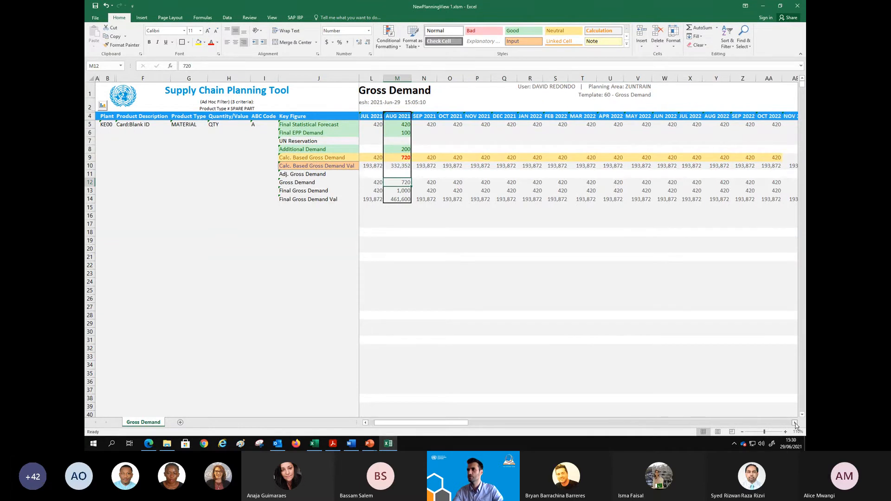
{"action": "left_click", "coordinate": [372, 174]}
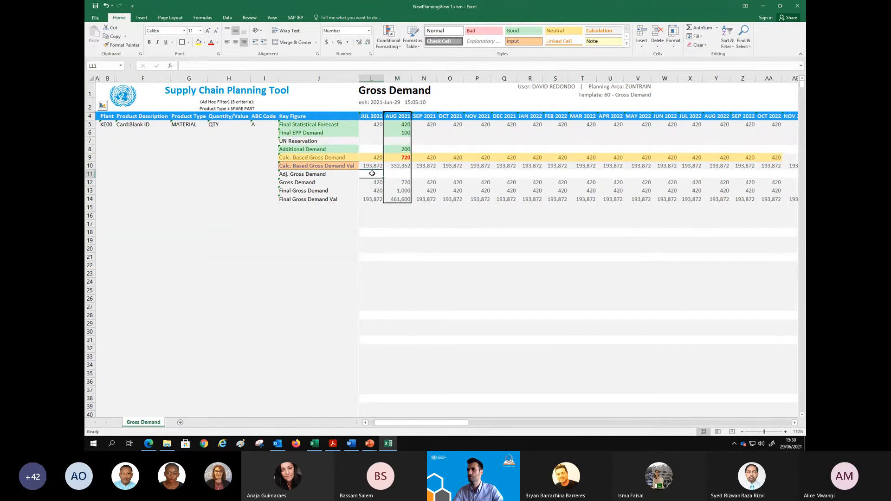
{"action": "left_click", "coordinate": [394, 262]}
{"action": "left_click", "coordinate": [284, 174]}
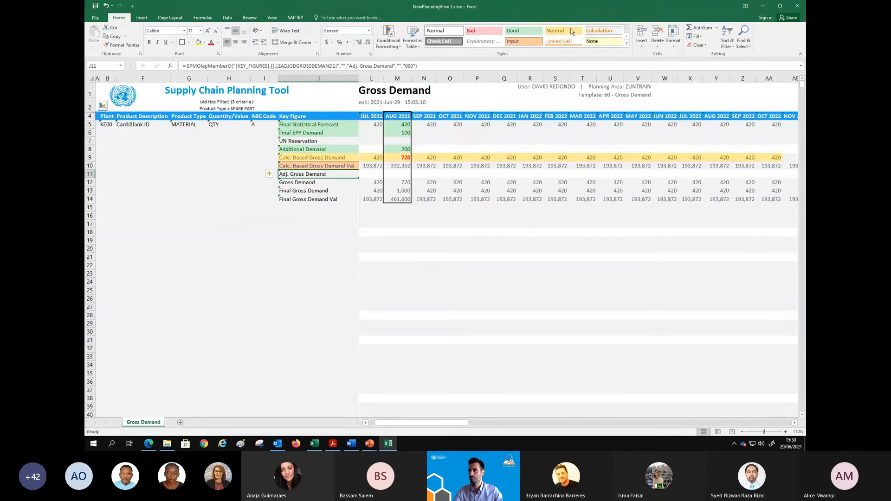
{"action": "left_click", "coordinate": [483, 30]}
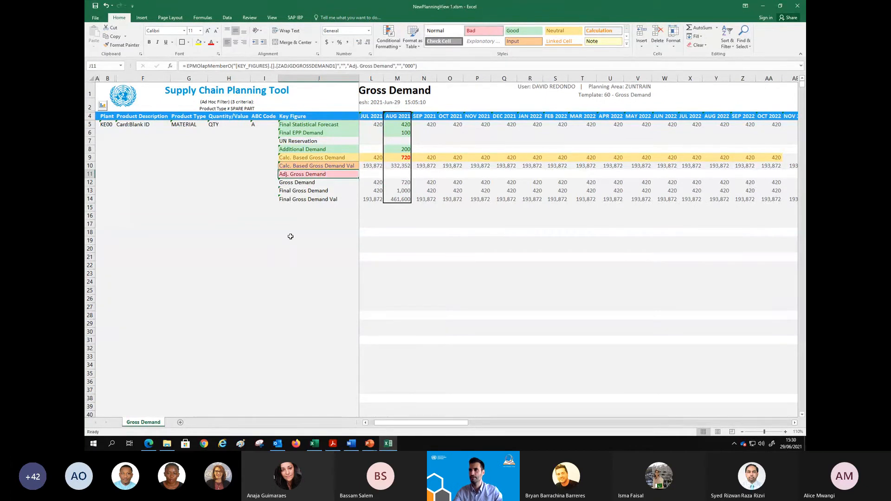
Format-paint a plain empty cell over the whole key figure table to remove its colours
{"action": "left_click", "coordinate": [308, 215]}
{"action": "left_click", "coordinate": [124, 45]}
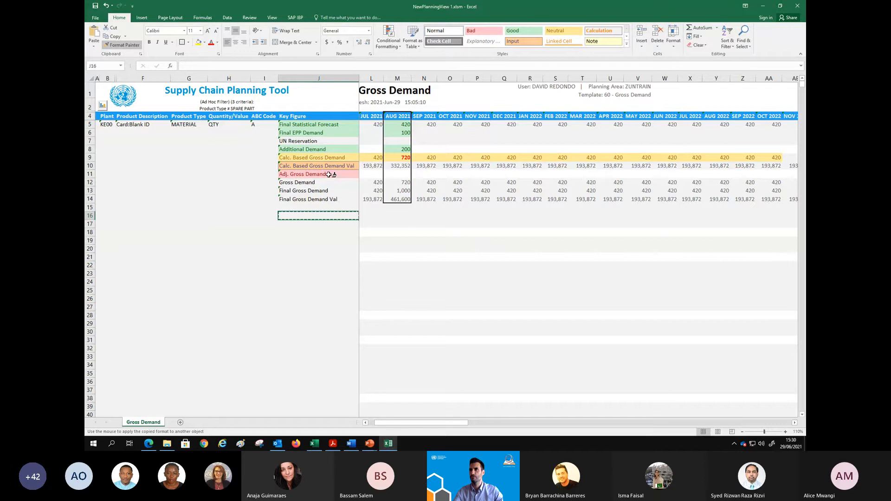
{"action": "mouse_move", "coordinate": [334, 123]}
{"action": "left_mouse_down"}
{"action": "mouse_move", "coordinate": [405, 196]}
{"action": "mouse_move", "coordinate": [755, 200]}
{"action": "left_mouse_up"}
Apply the yellow Neutral style to the Calc. Based Gross Demand label J9 and values K9:AA9
{"action": "left_click", "coordinate": [269, 272]}
{"action": "left_click", "coordinate": [369, 425]}
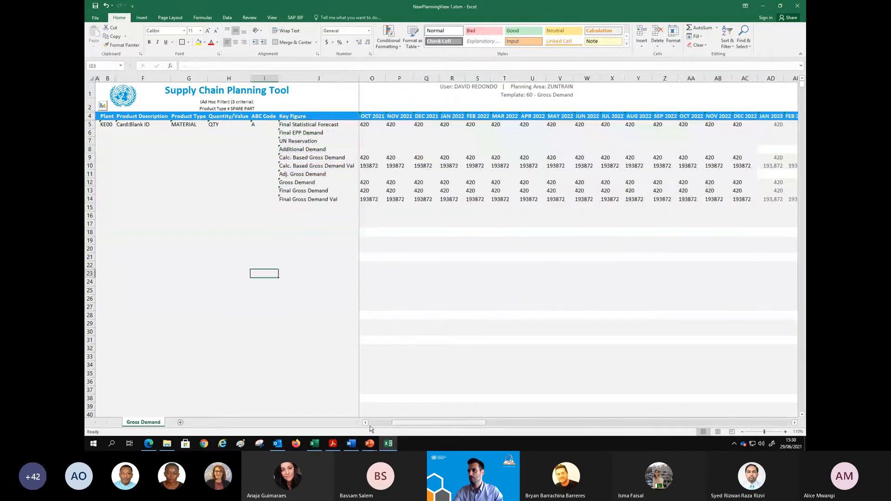
{"action": "left_click", "coordinate": [273, 298]}
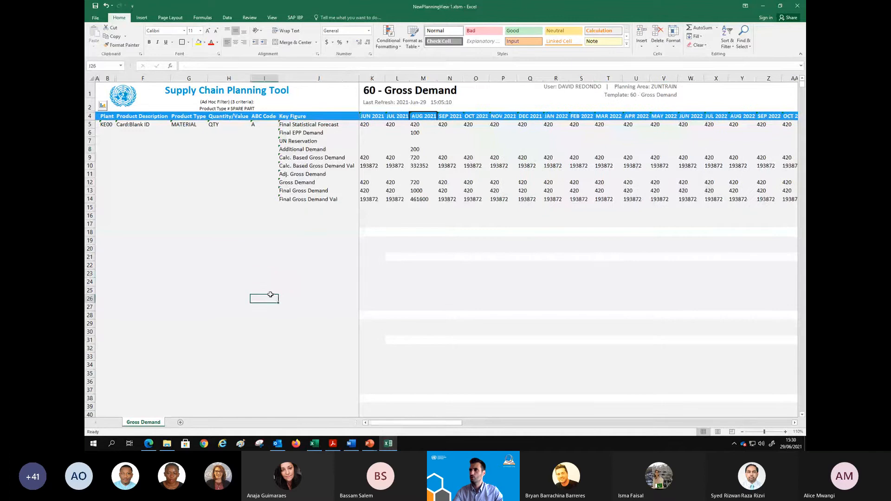
{"action": "left_click", "coordinate": [310, 126]}
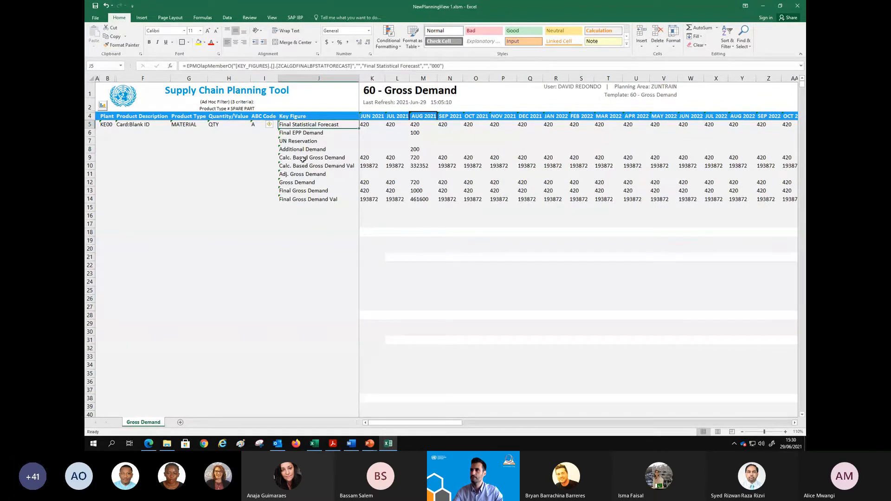
{"action": "left_click", "coordinate": [302, 158]}
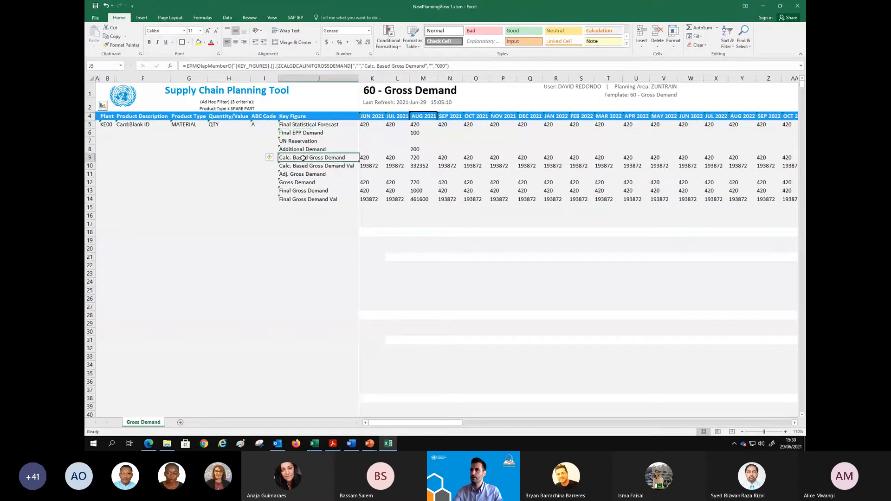
{"action": "left_click", "coordinate": [565, 32]}
{"action": "left_click", "coordinate": [373, 156]}
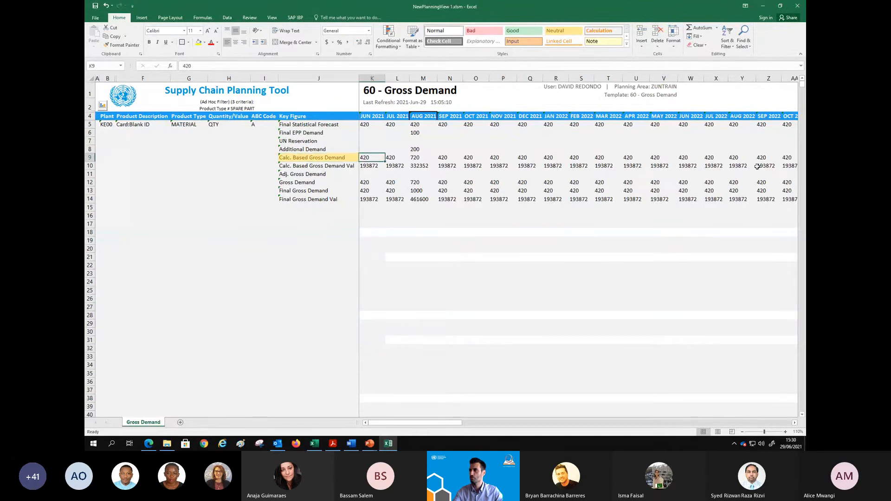
{"action": "left_click", "coordinate": [788, 158], "text": "shift"}
{"action": "left_click", "coordinate": [572, 32]}
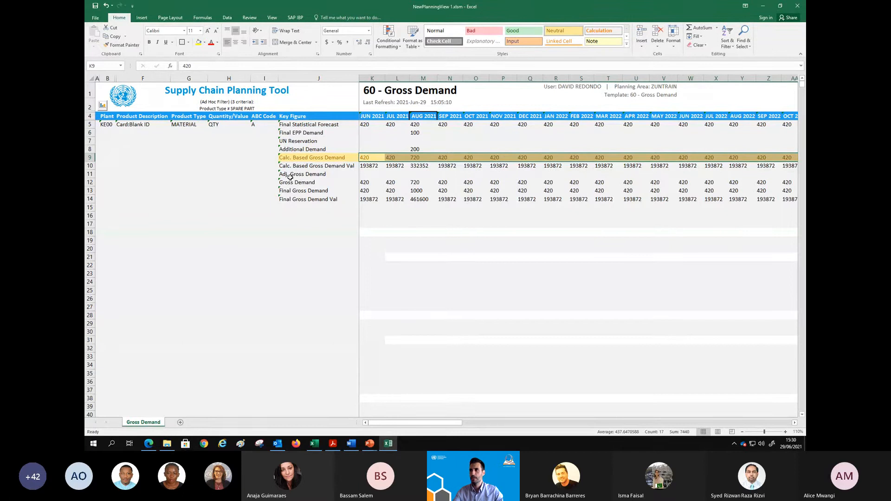
Format-paint empty row 18's plain format onto the Adj. Gross Demand values K11:AA11
{"action": "left_click", "coordinate": [361, 235]}
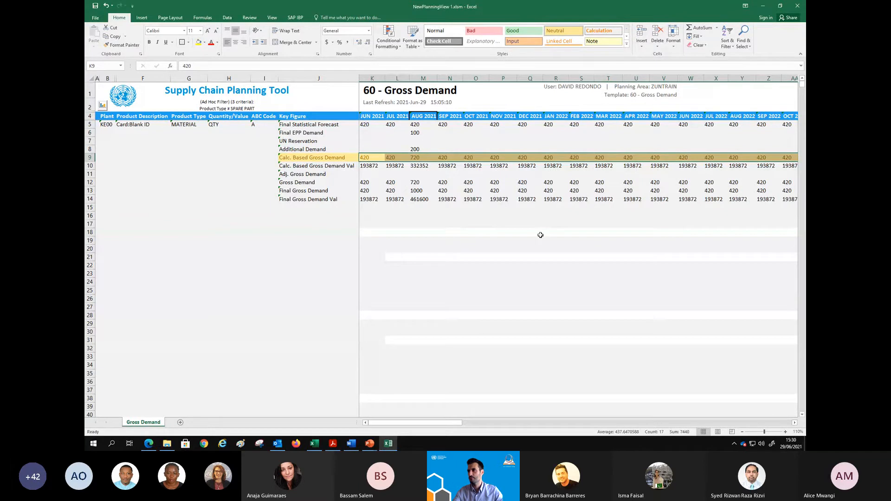
{"action": "left_click", "coordinate": [789, 231], "text": "shift"}
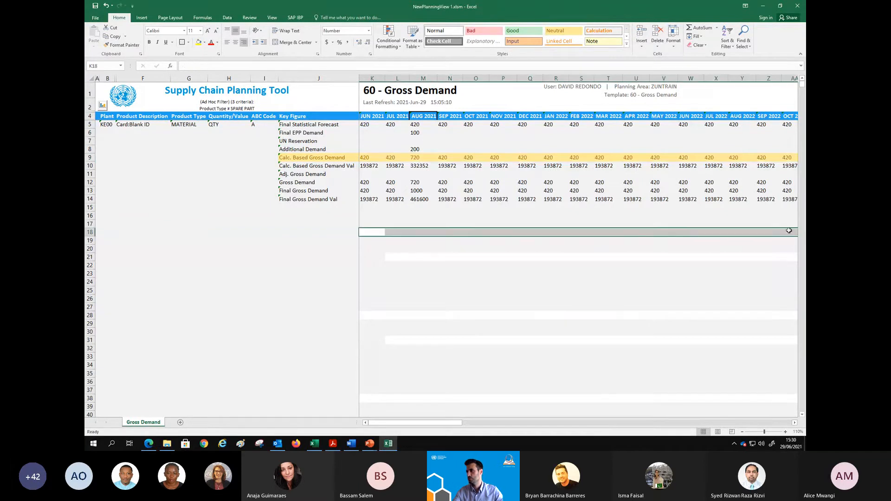
{"action": "left_click", "coordinate": [122, 45]}
{"action": "left_click", "coordinate": [367, 176]}
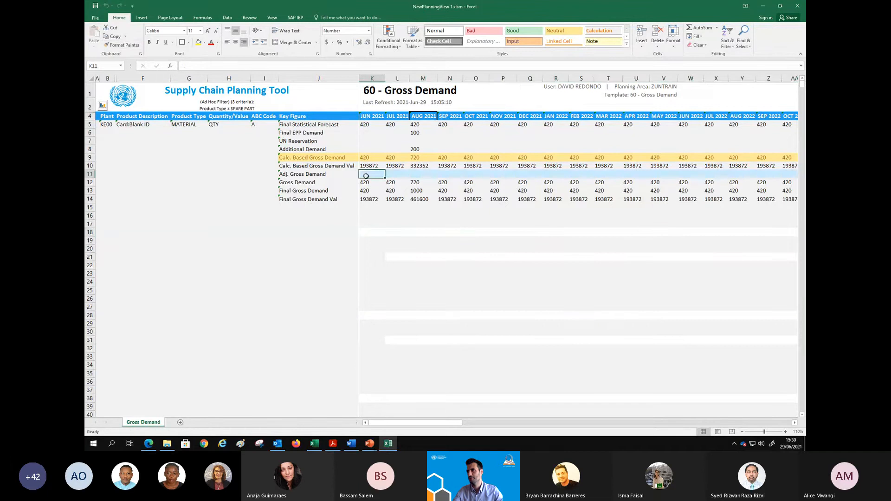
{"action": "left_click", "coordinate": [297, 234]}
{"action": "left_click", "coordinate": [297, 176]}
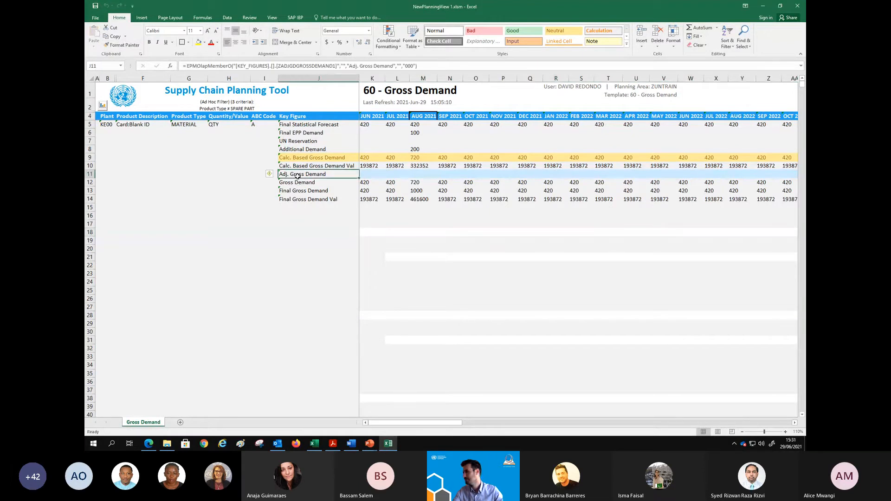
Refresh the Gross Demand planning view from SAP IBP and zoom the sheet to 140%
{"action": "left_click", "coordinate": [295, 18]}
{"action": "left_click", "coordinate": [215, 37]}
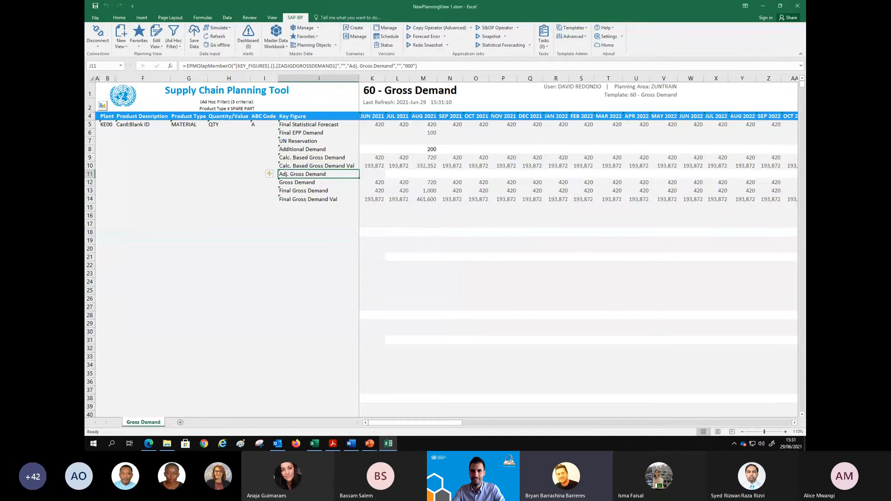
{"action": "left_click", "coordinate": [786, 432]}
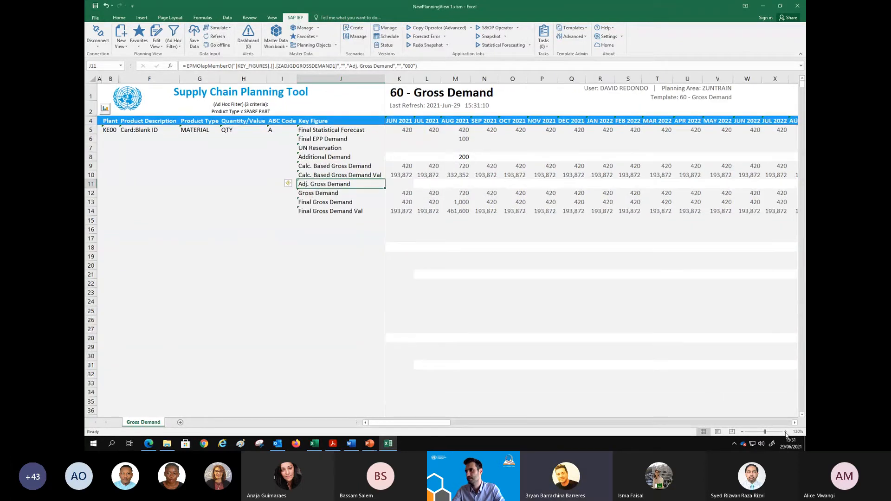
{"action": "left_click", "coordinate": [785, 432]}
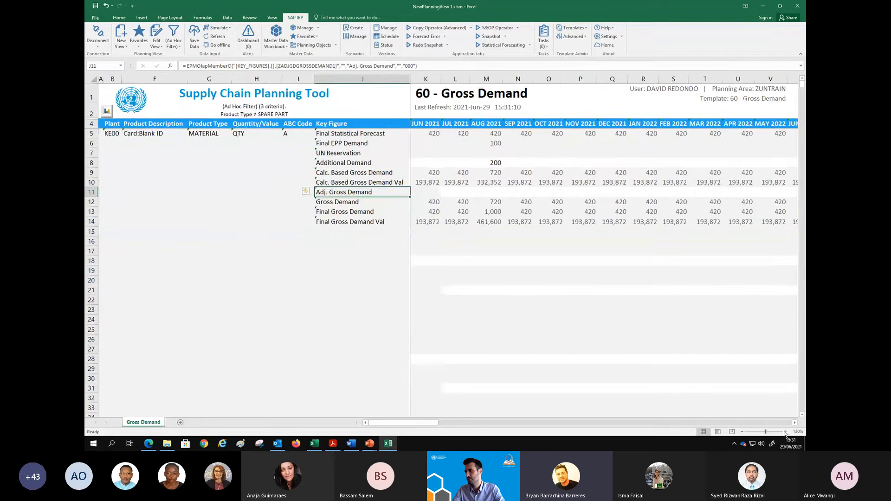
{"action": "left_click", "coordinate": [785, 432]}
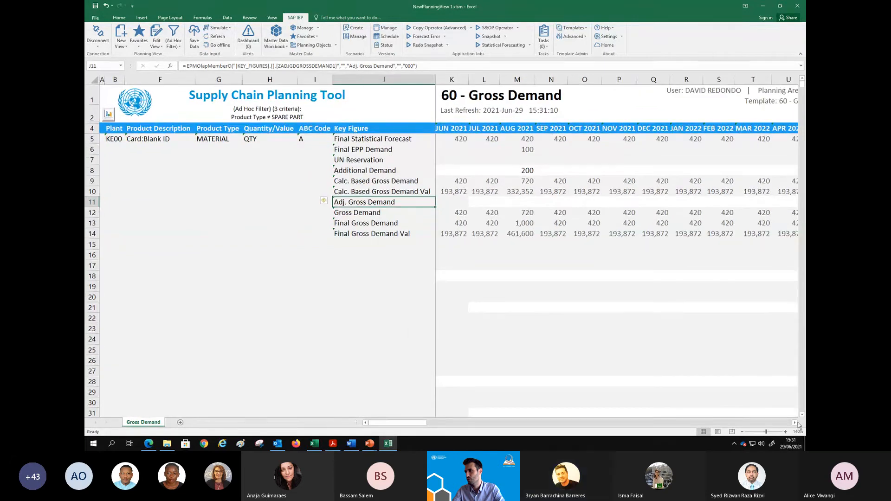
{"action": "left_click", "coordinate": [795, 422]}
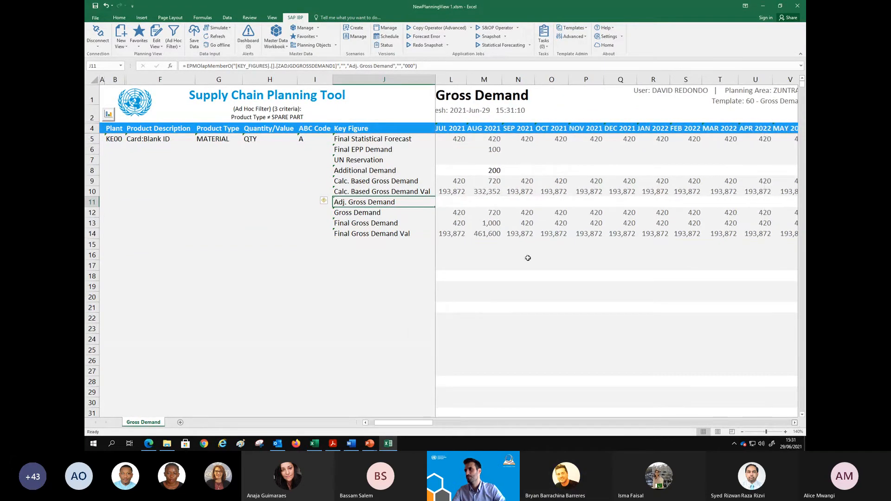
{"action": "left_click", "coordinate": [342, 182]}
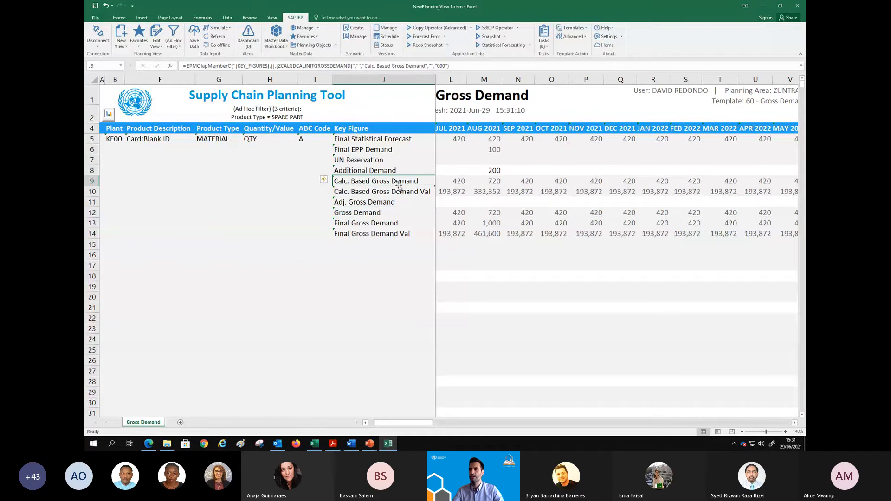
{"action": "left_click", "coordinate": [119, 17]}
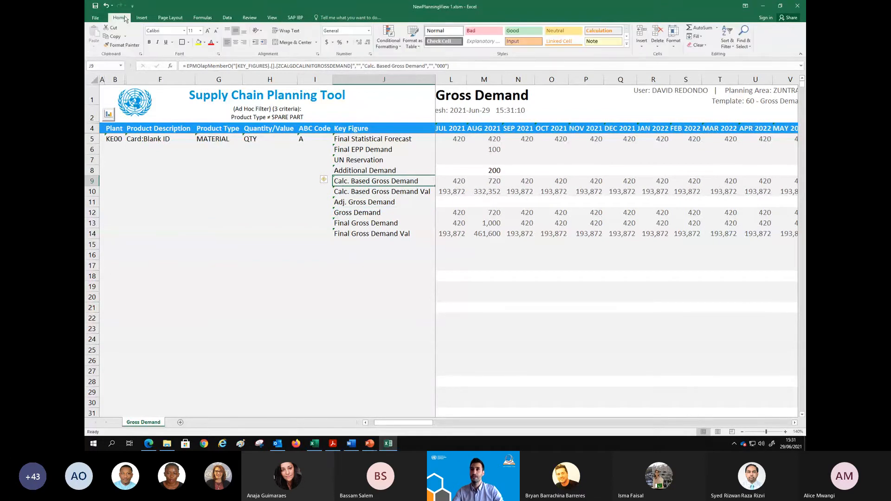
{"action": "left_click", "coordinate": [198, 42]}
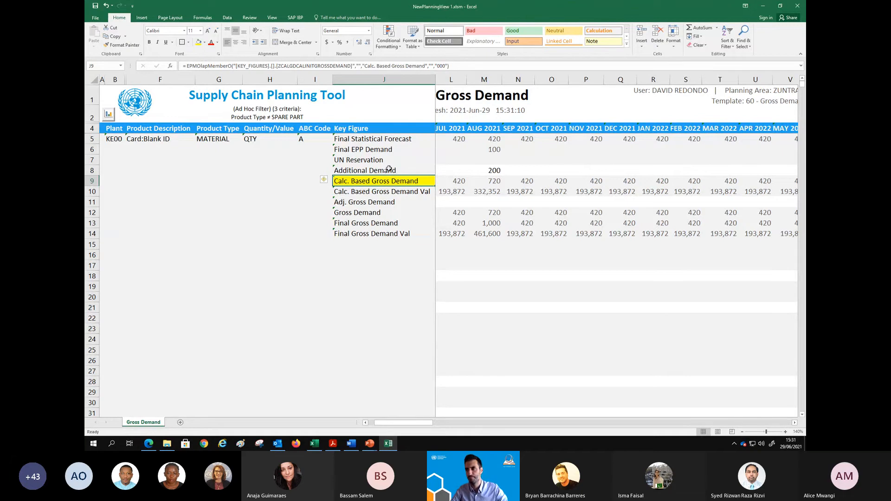
{"action": "left_click", "coordinate": [449, 180]}
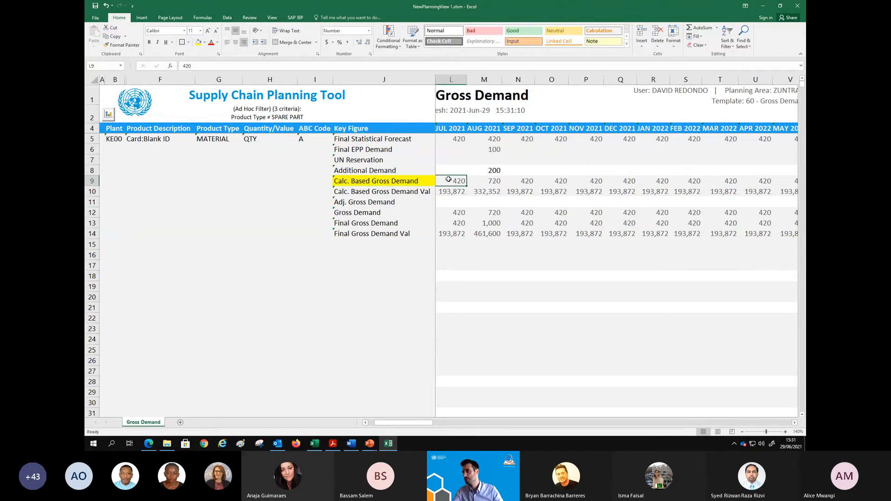
{"action": "left_click", "coordinate": [795, 180], "text": "shift"}
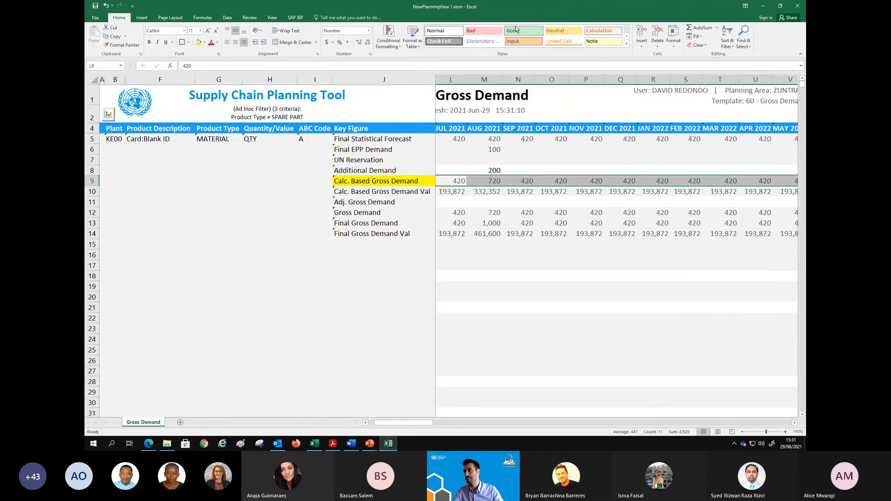
{"action": "left_click", "coordinate": [199, 42]}
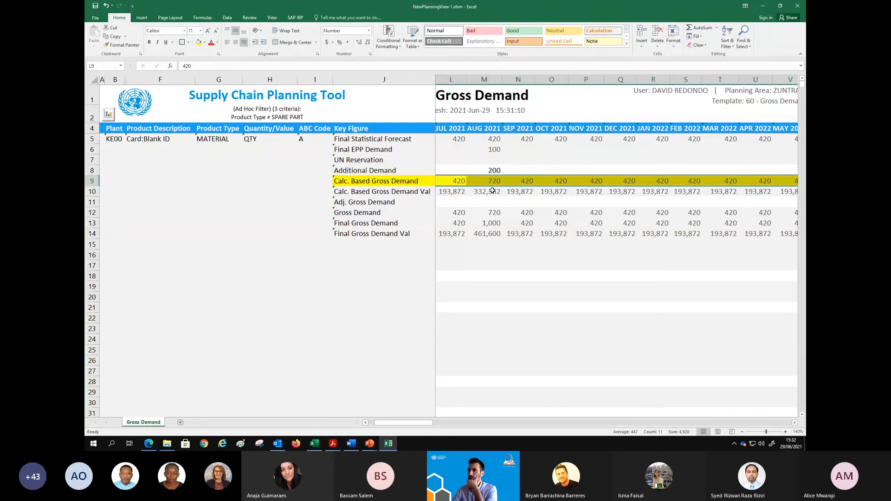
{"action": "left_click", "coordinate": [494, 214]}
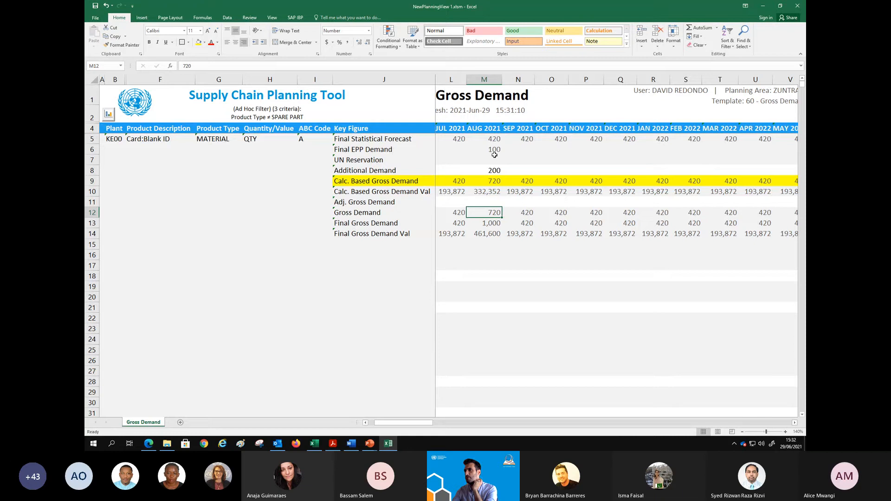
{"action": "left_click", "coordinate": [494, 157]}
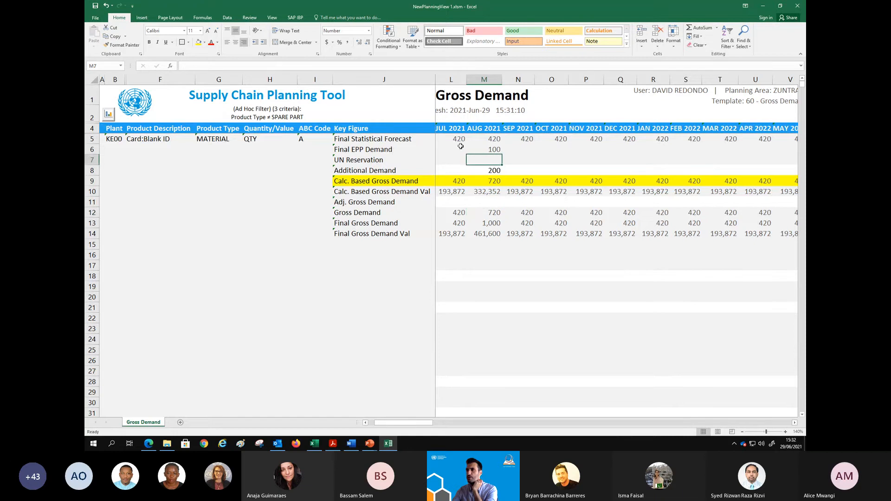
{"action": "left_click", "coordinate": [493, 149]}
{"action": "left_click", "coordinate": [492, 171]}
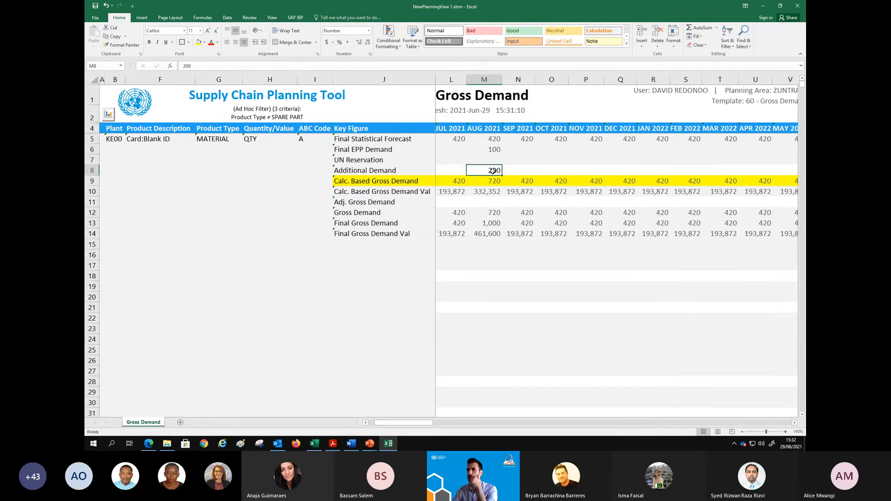
{"action": "left_click", "coordinate": [497, 181]}
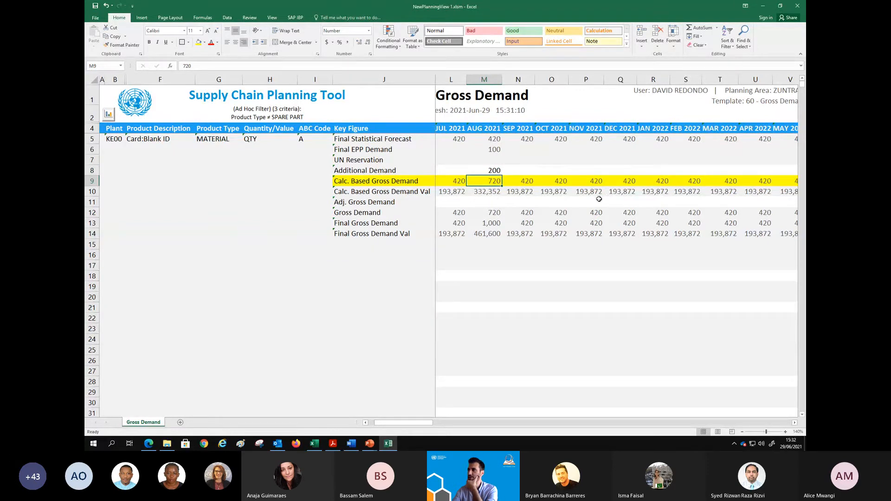
{"action": "left_click_drag", "start_coordinate": [591, 200], "coordinate": [654, 203]}
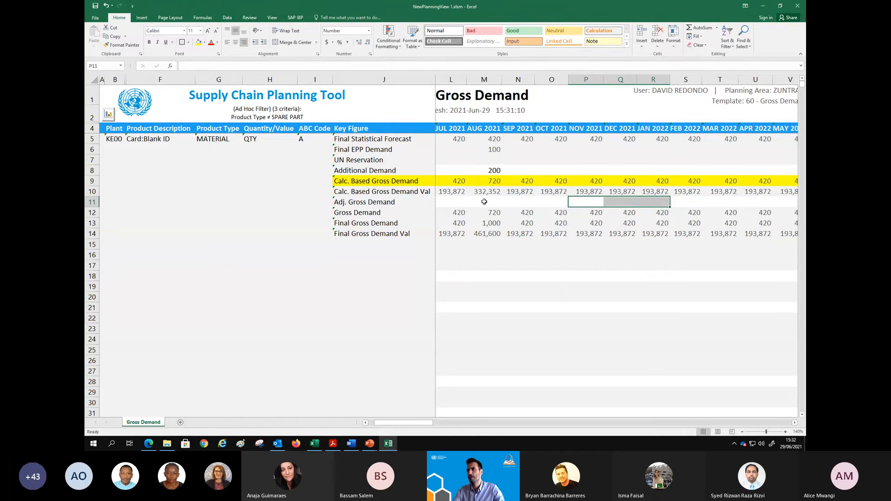
Apply the Bad style to the Adj. Gross Demand label and bold August 2021's 720 value
{"action": "left_click", "coordinate": [363, 202]}
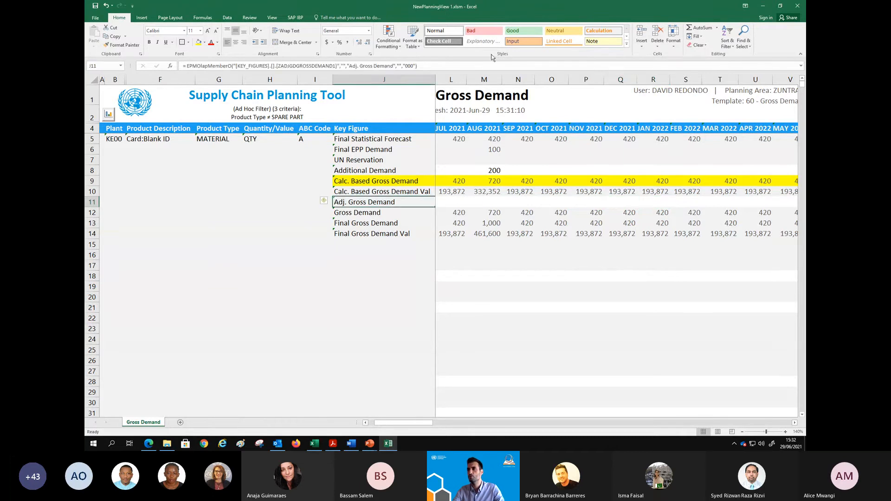
{"action": "left_click", "coordinate": [482, 30]}
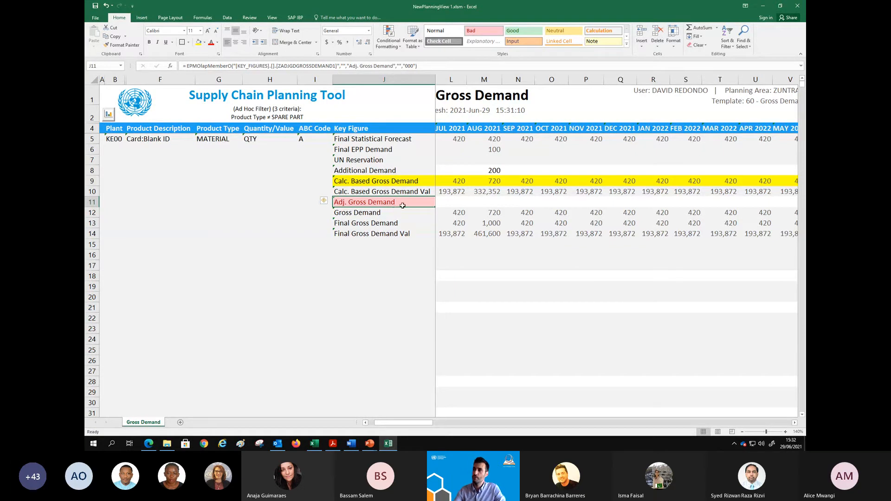
{"action": "left_click", "coordinate": [492, 184]}
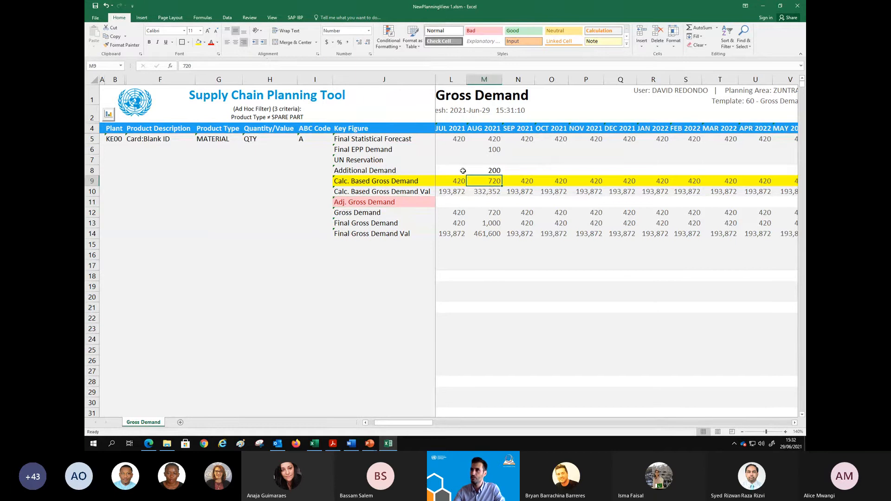
{"action": "left_click", "coordinate": [149, 43]}
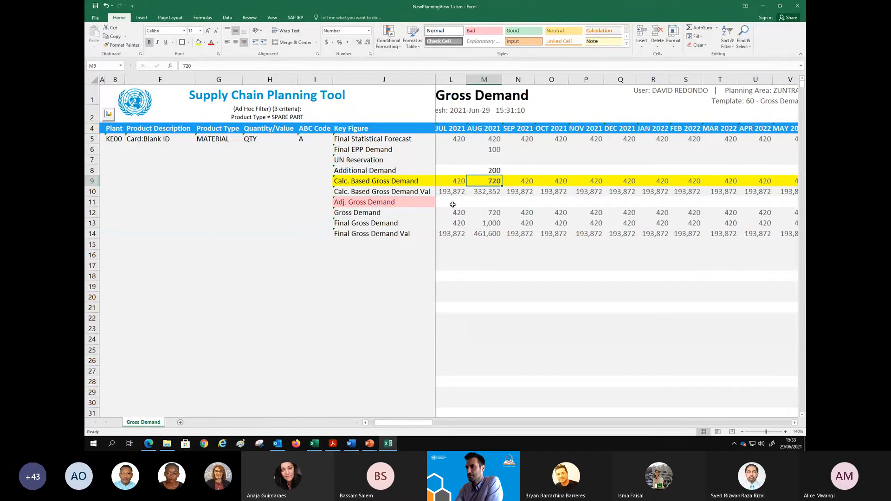
Enter 600 in M11 as the August 2021 Adj. Gross Demand override
{"action": "left_click", "coordinate": [494, 202]}
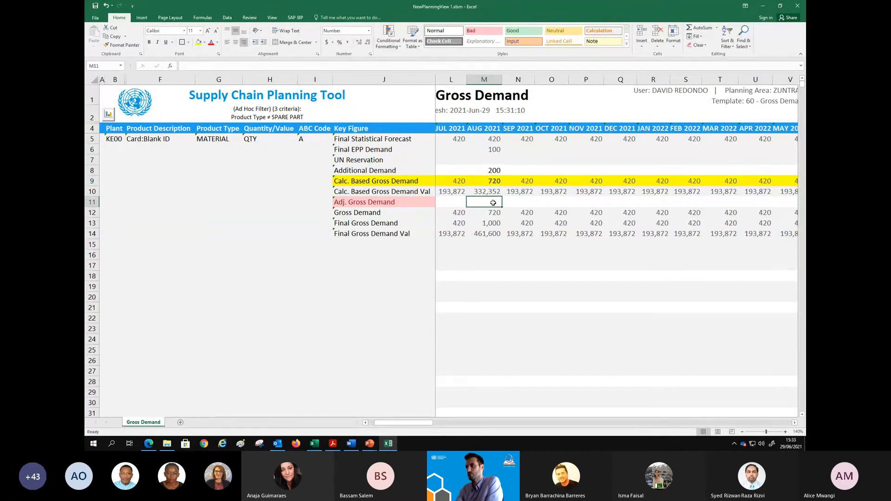
{"action": "type", "text": "6"}
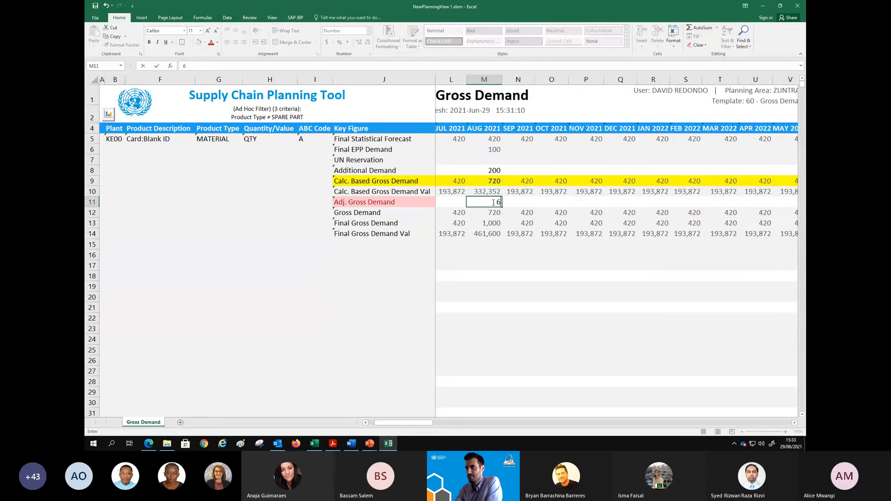
{"action": "type", "text": "00"}
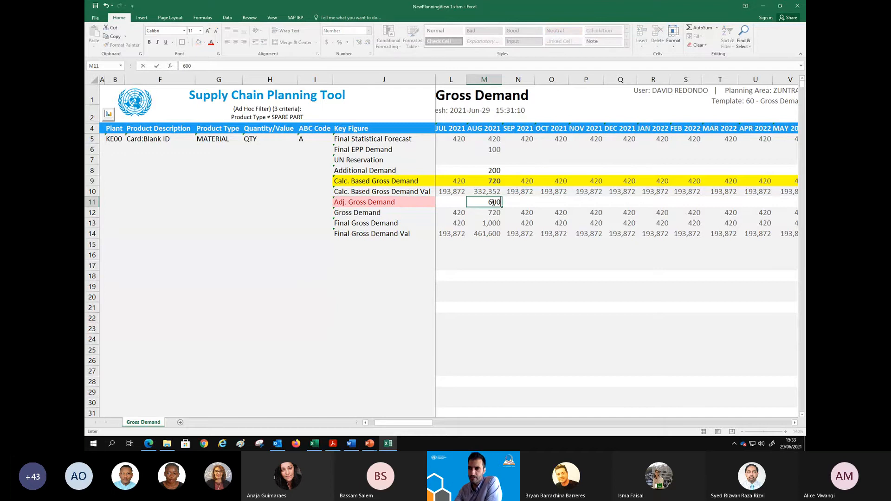
{"action": "key", "text": "Return"}
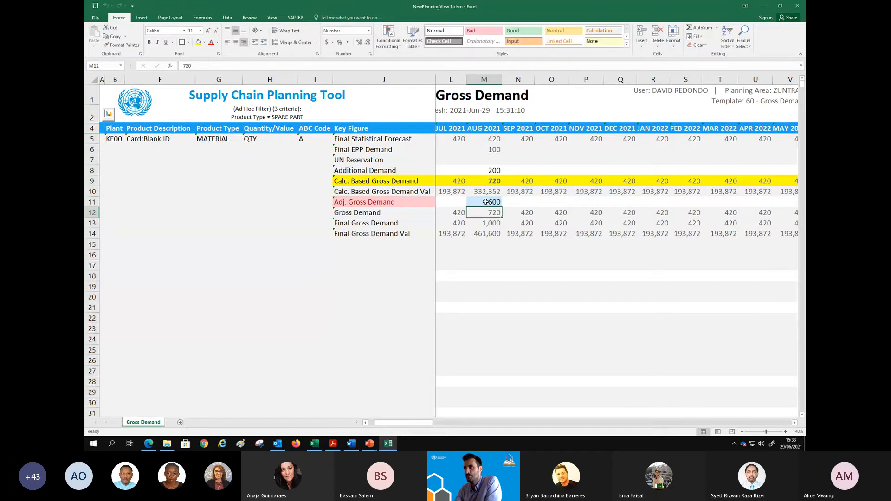
{"action": "left_click", "coordinate": [488, 202]}
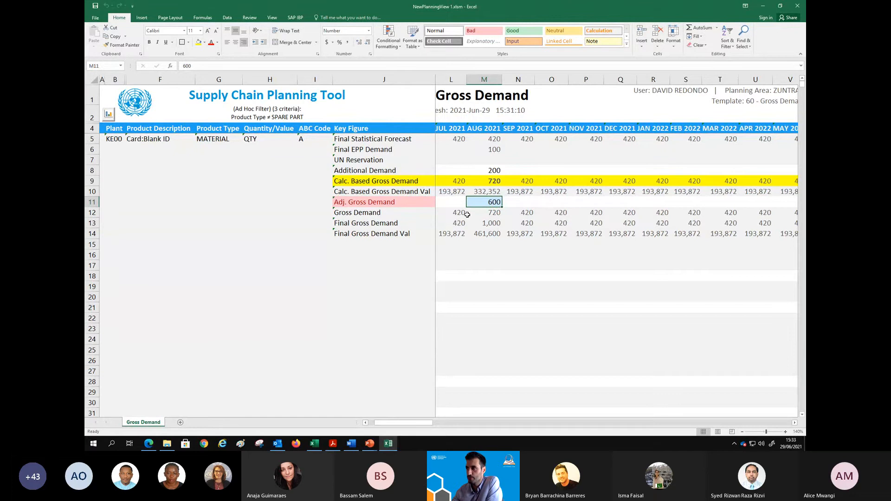
Attach a planning note to M11 explaining the review of Additional demand with the Local Planner
{"action": "right_click", "coordinate": [493, 203]}
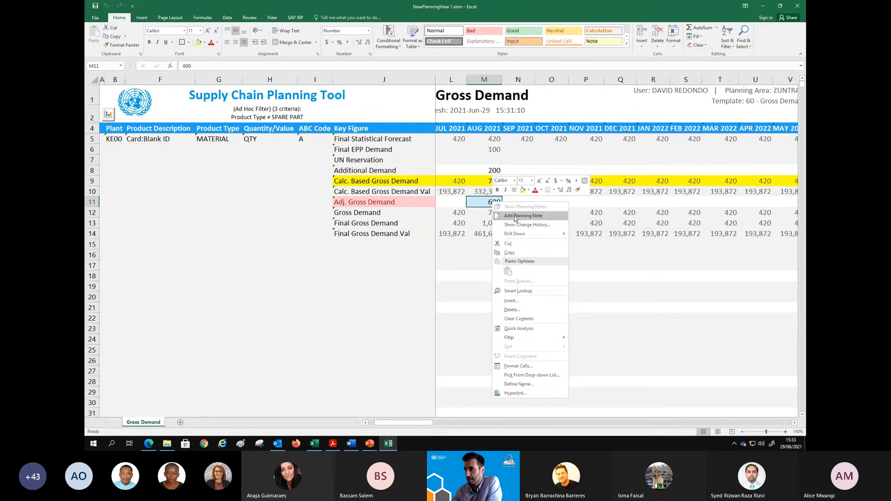
{"action": "left_click", "coordinate": [529, 218]}
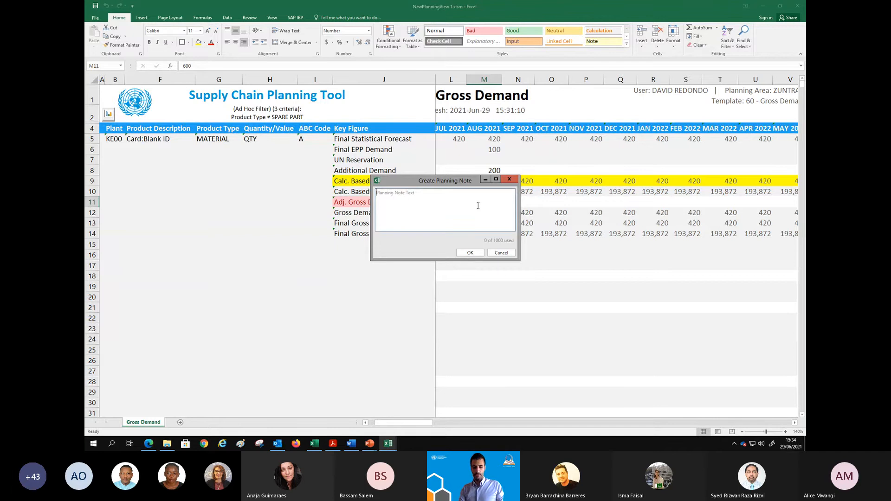
{"action": "type", "text": "After review"}
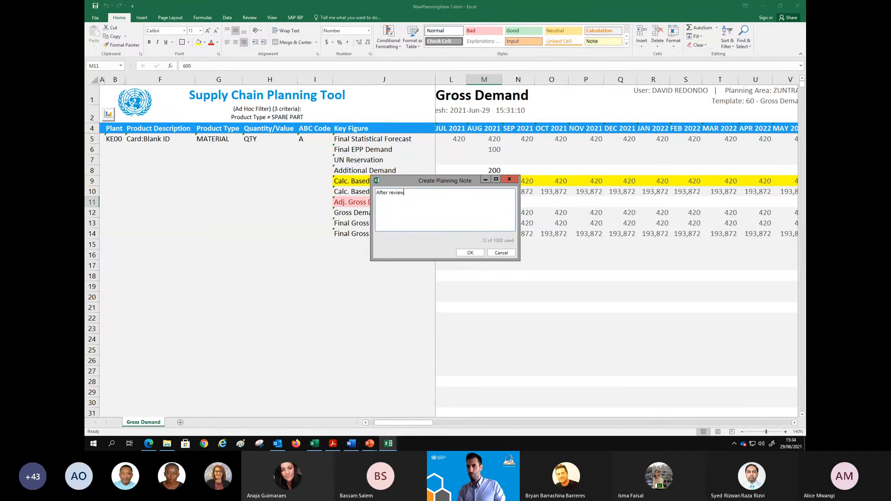
{"action": "type", "text": " of Additional demand and cla"}
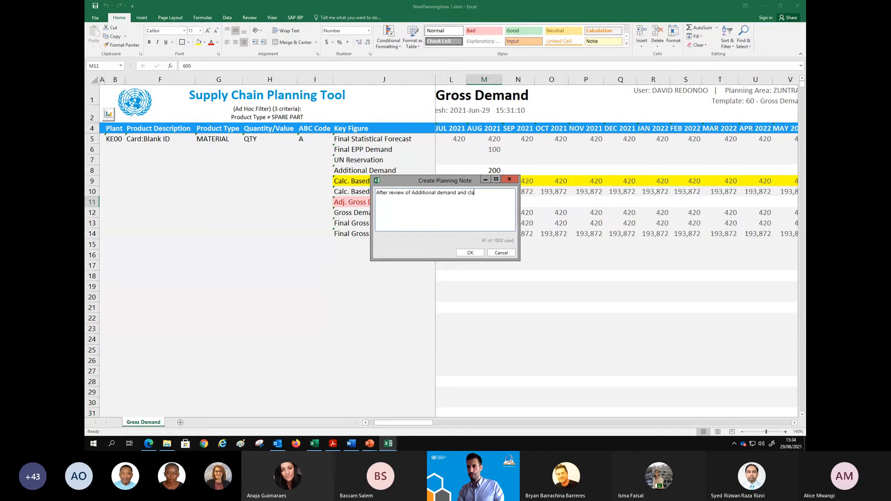
{"action": "type", "text": "rification with Loal"}
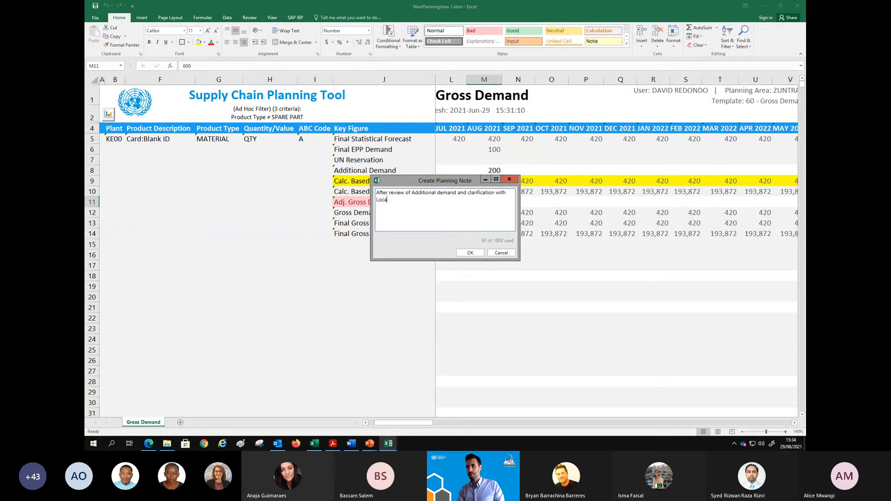
{"action": "type", "text": "l Planner"}
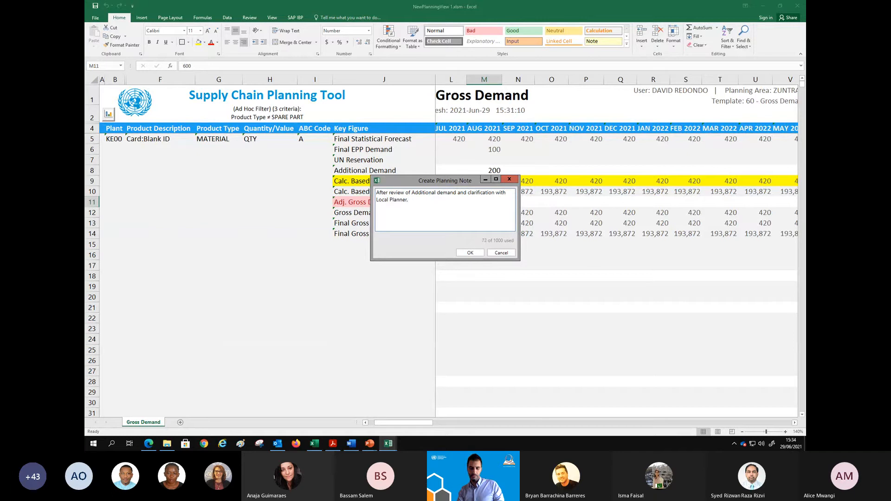
{"action": "type", "text": ", I asses "}
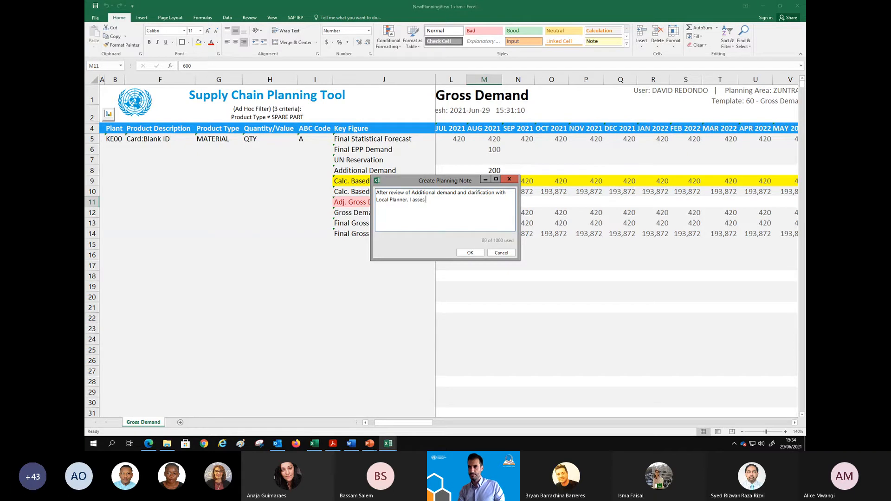
{"action": "type", "text": "that... whate"}
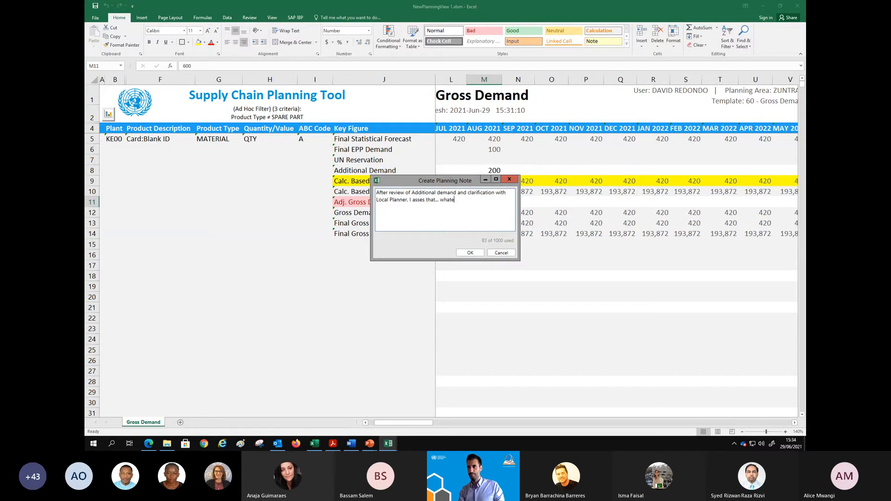
{"action": "key", "text": "BackSpace"}
{"action": "key", "text": "BackSpace"}
{"action": "key", "text": "BackSpace"}
{"action": "key", "text": "BackSpace"}
{"action": "key", "text": "BackSpace"}
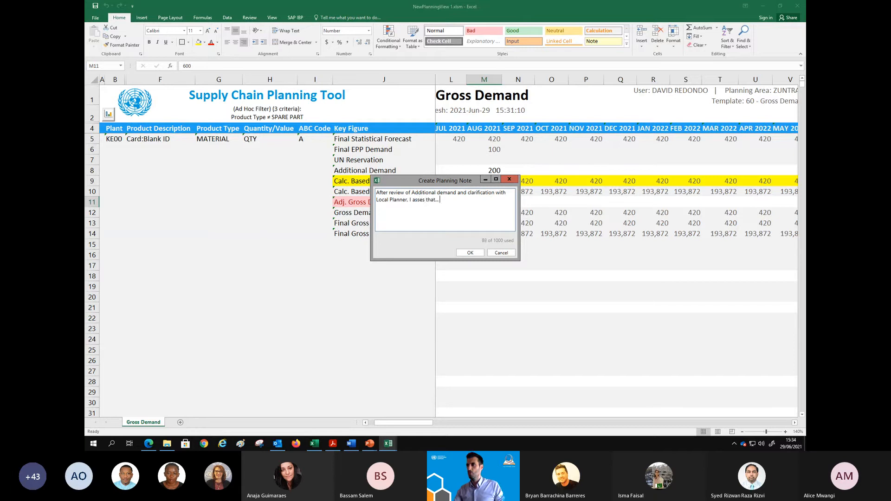
{"action": "left_click", "coordinate": [470, 252]}
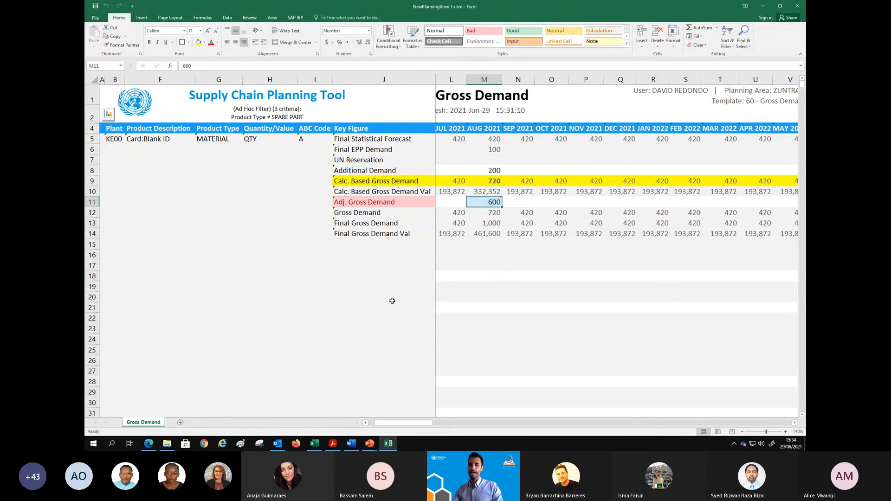
Display the draft planning note attached to M11's 600 adjustment
{"action": "mouse_move", "coordinate": [486, 202]}
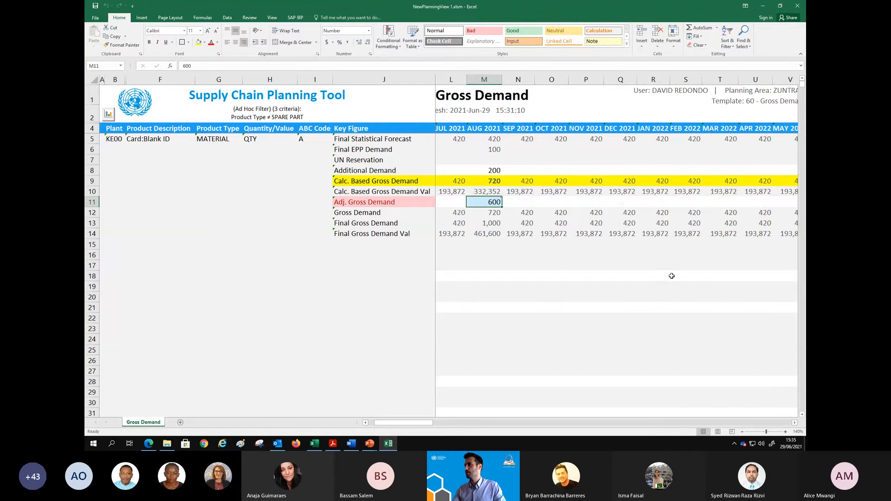
Enter Adj. Gross Demand overrides of 100 for DEC 2021 and JAN 2022, and 600 for FEB 2022
{"action": "left_click", "coordinate": [625, 203]}
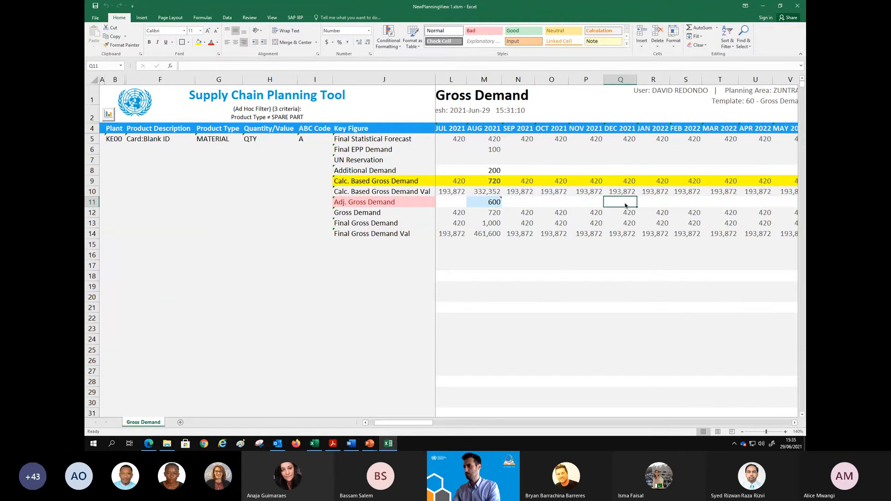
{"action": "type", "text": "100"}
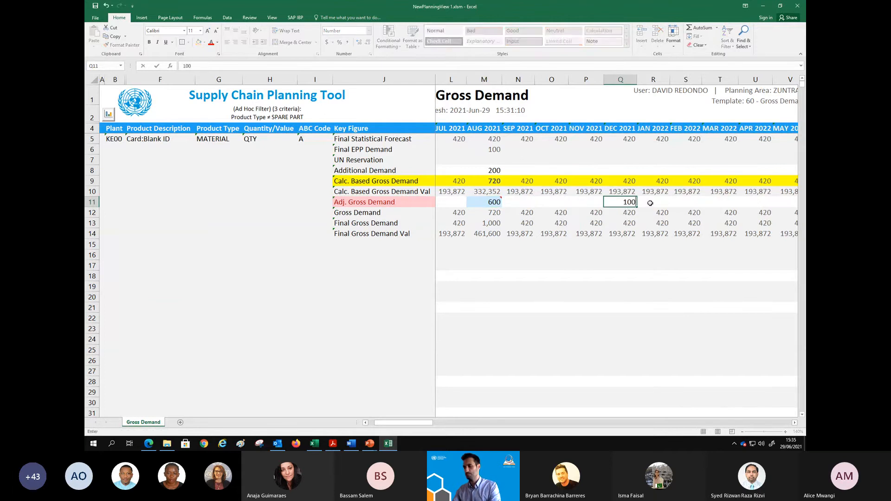
{"action": "left_click", "coordinate": [654, 203]}
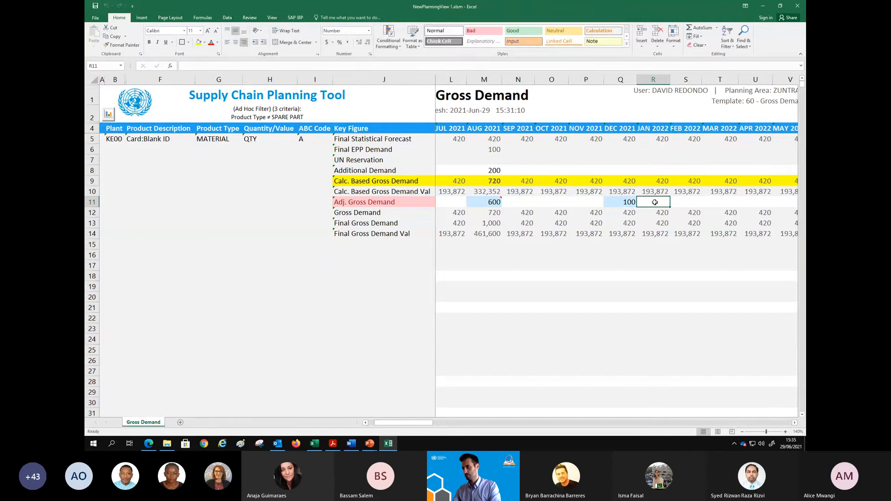
{"action": "type", "text": "100"}
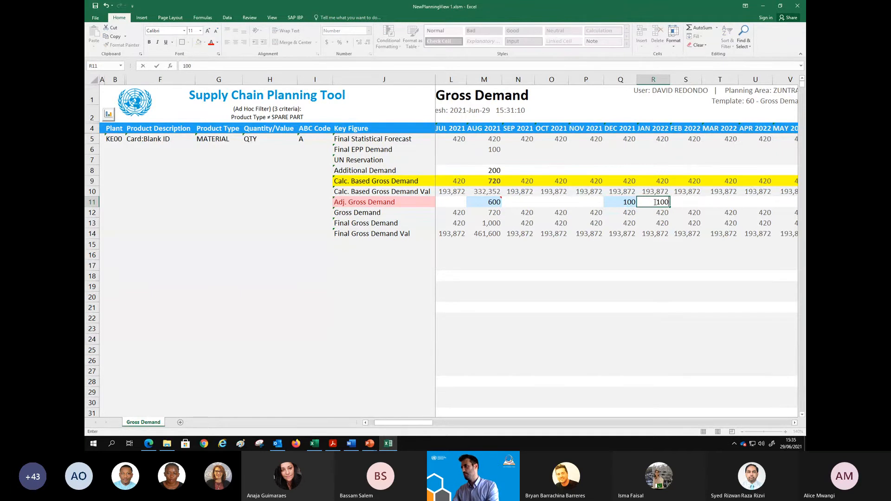
{"action": "left_click", "coordinate": [689, 202]}
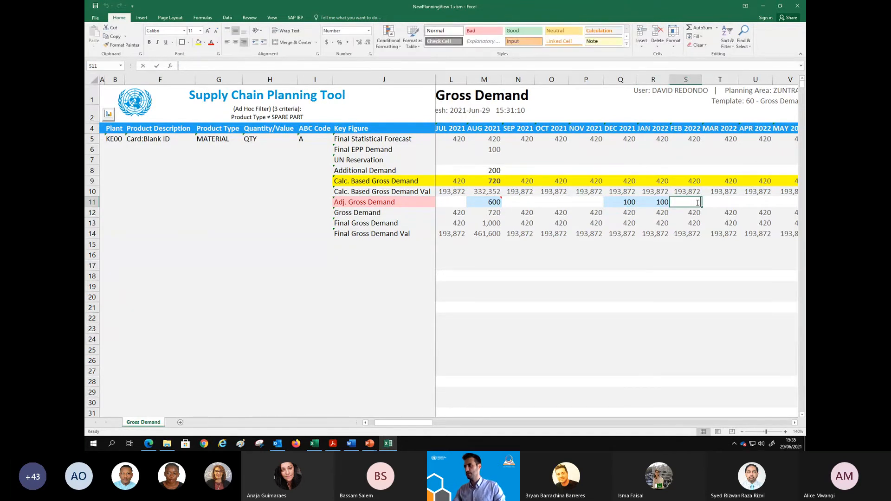
{"action": "type", "text": "600"}
{"action": "key", "text": "Return"}
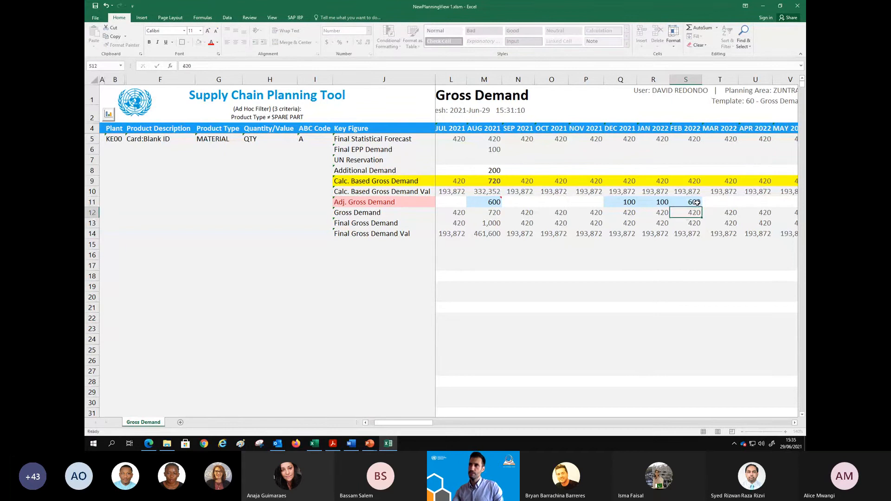
{"action": "left_click", "coordinate": [294, 19]}
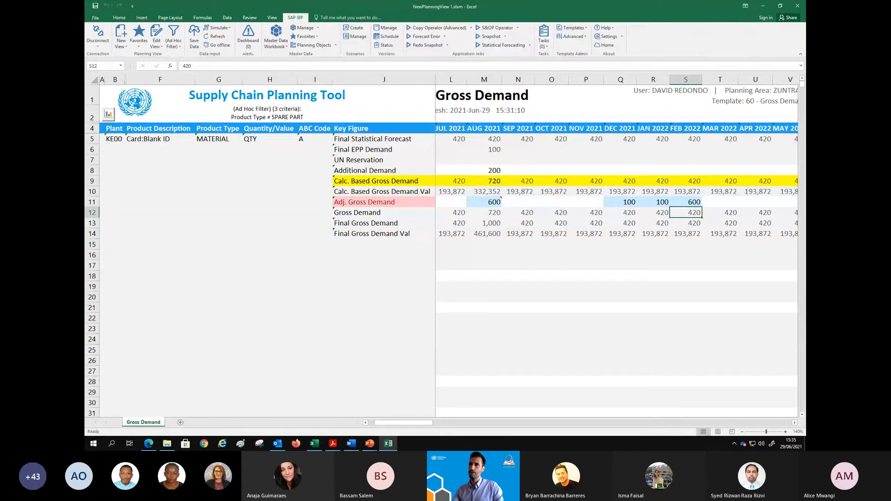
Save the four Adj. Gross Demand overrides and the planning note to SAP IBP with Save Data
{"action": "left_click", "coordinate": [195, 33]}
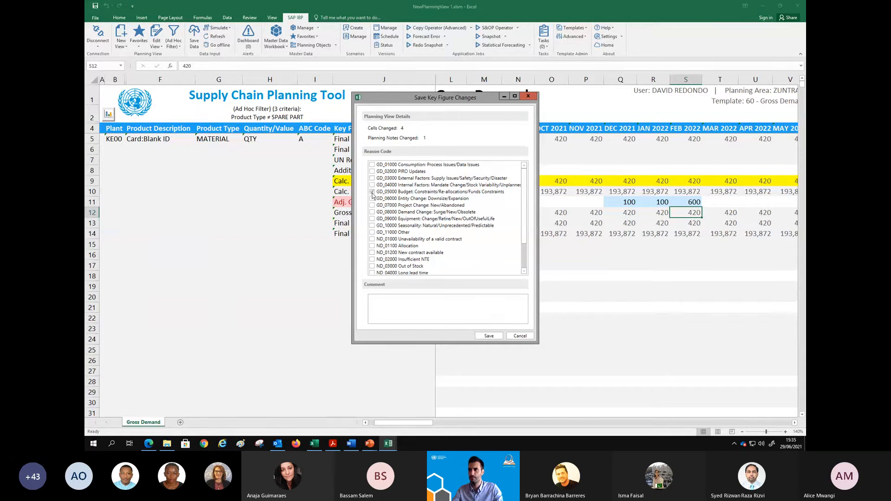
{"action": "left_click", "coordinate": [489, 335]}
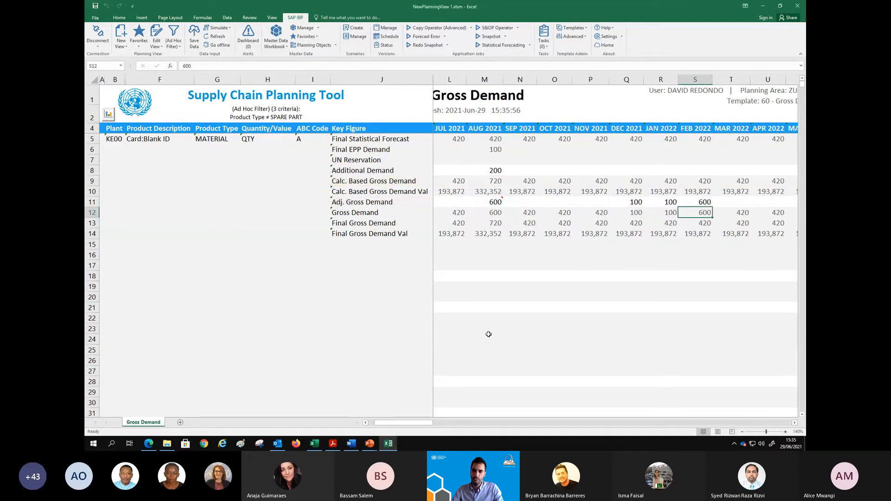
Give the Gross Demand row J12:U12 the yellow Neutral cell style
{"action": "left_click", "coordinate": [495, 203]}
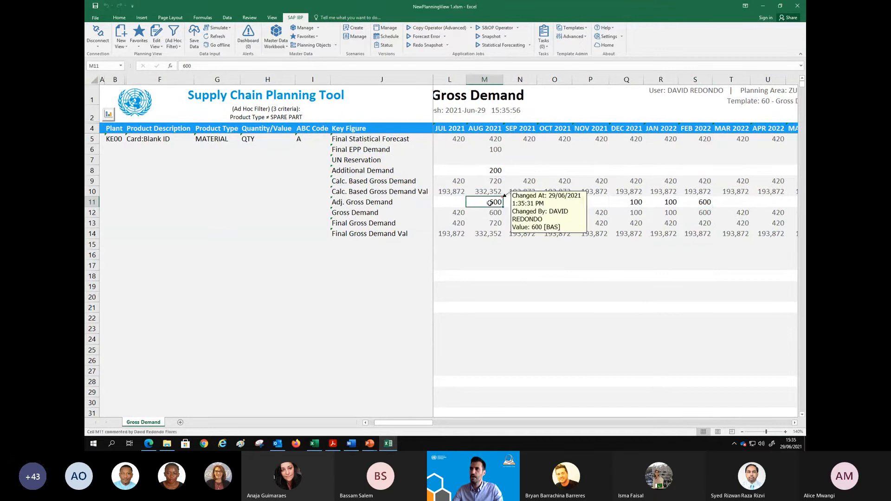
{"action": "left_click", "coordinate": [373, 213]}
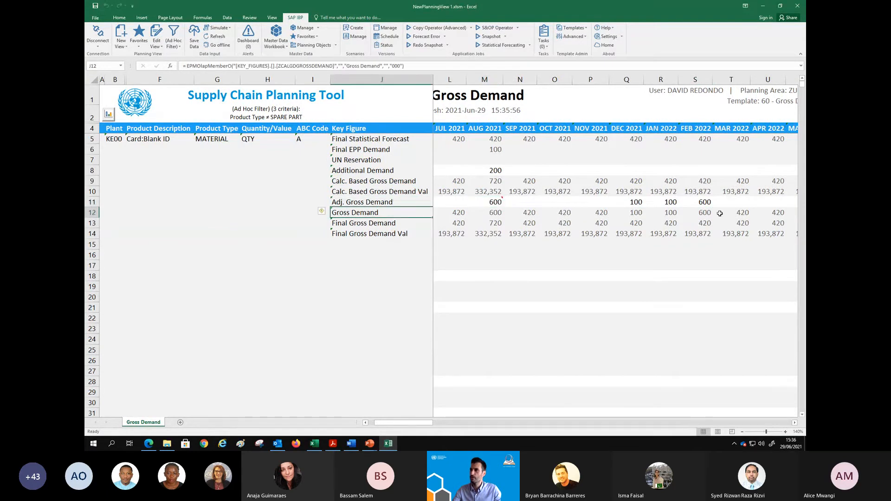
{"action": "left_click", "coordinate": [768, 213], "text": "shift"}
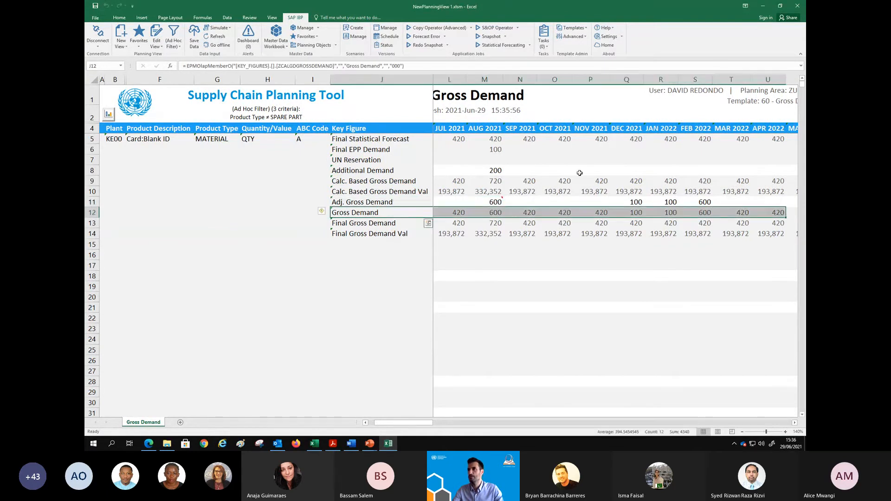
{"action": "left_click", "coordinate": [113, 21]}
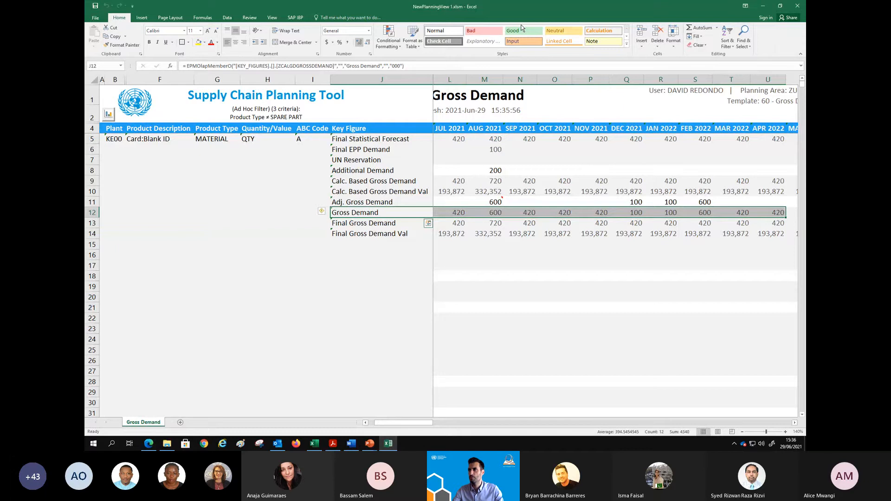
{"action": "left_click", "coordinate": [557, 30]}
{"action": "left_click", "coordinate": [484, 213]}
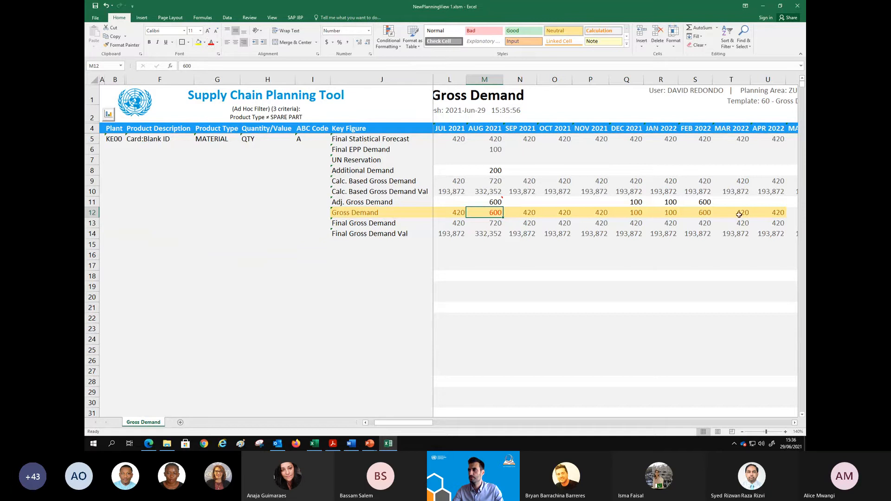
Turn the DEC 2021 to FEB 2022 Gross Demand values red
{"action": "left_click_drag", "start_coordinate": [640, 217], "coordinate": [703, 213]}
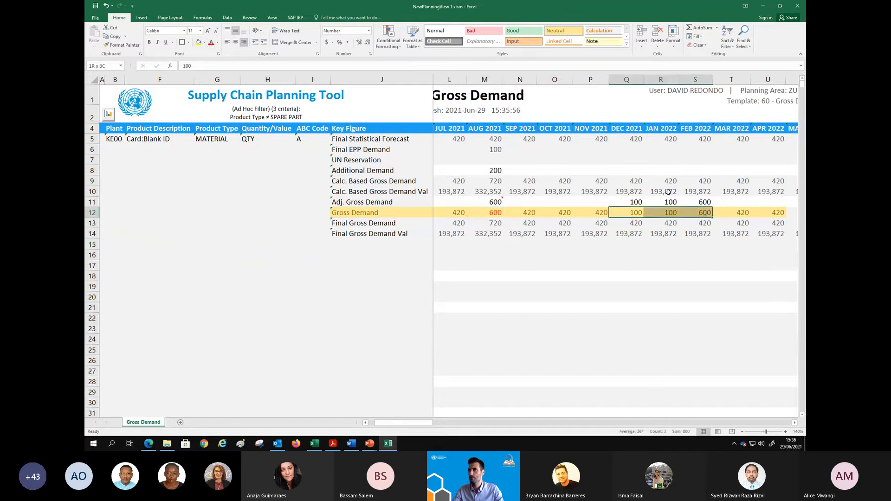
{"action": "left_click", "coordinate": [213, 43]}
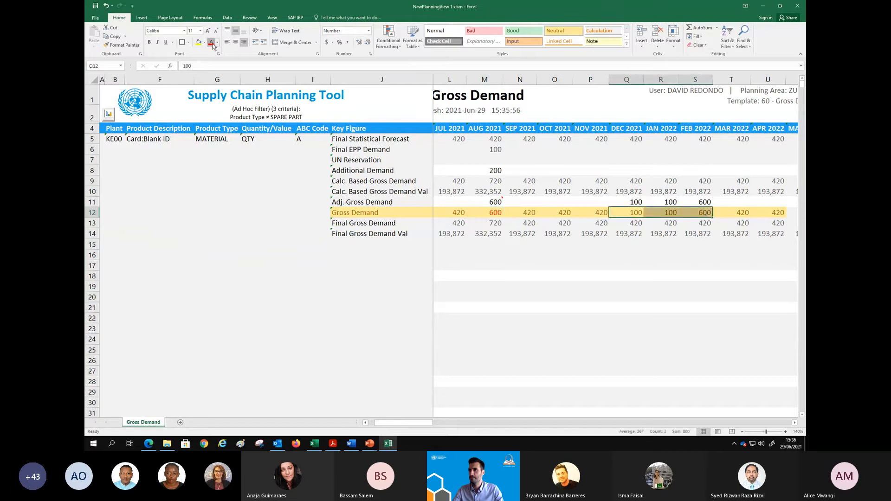
{"action": "left_click", "coordinate": [355, 213]}
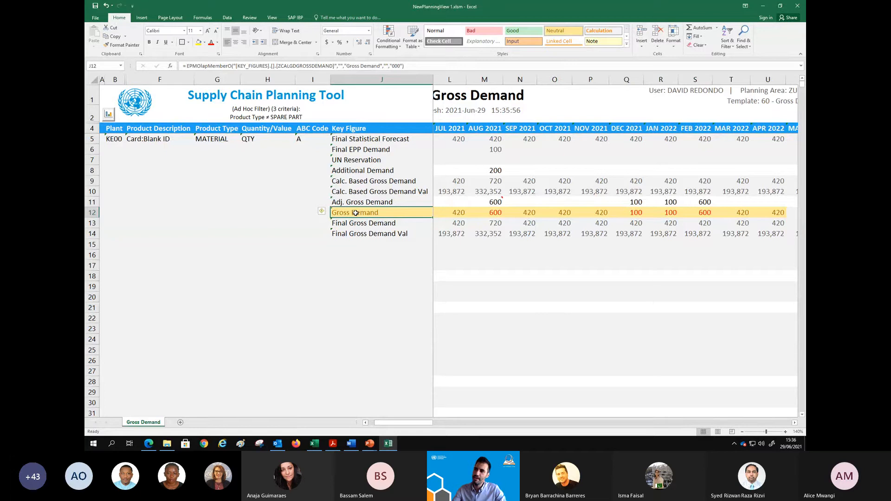
Apply the Bad style to both Final Gross Demand rows J13:U14, then undo it
{"action": "left_click_drag", "start_coordinate": [339, 224], "coordinate": [341, 230]}
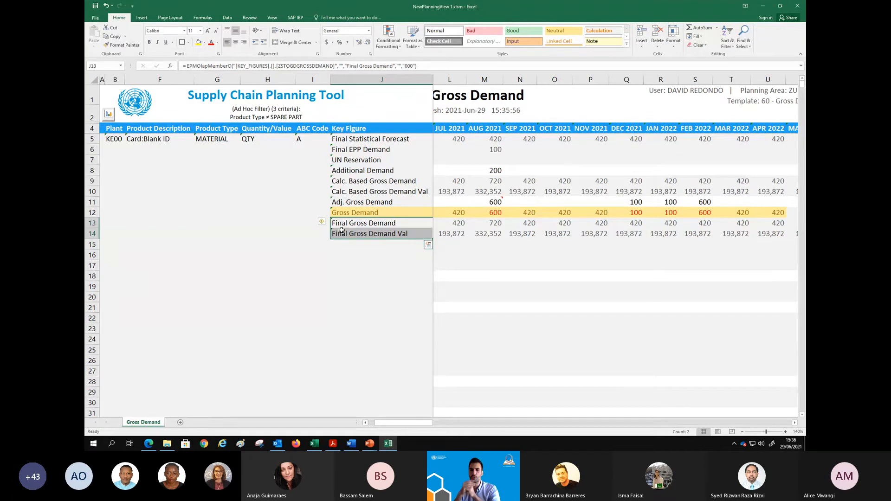
{"action": "left_click", "coordinate": [500, 227]}
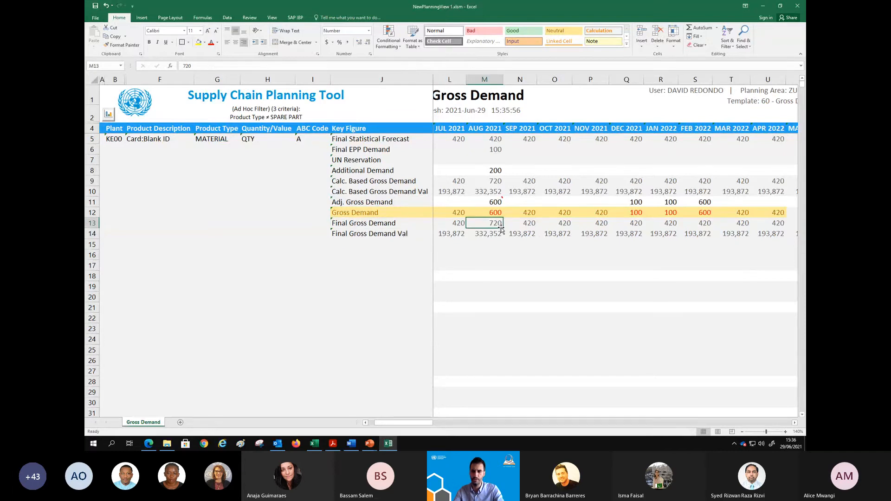
{"action": "left_click", "coordinate": [355, 215]}
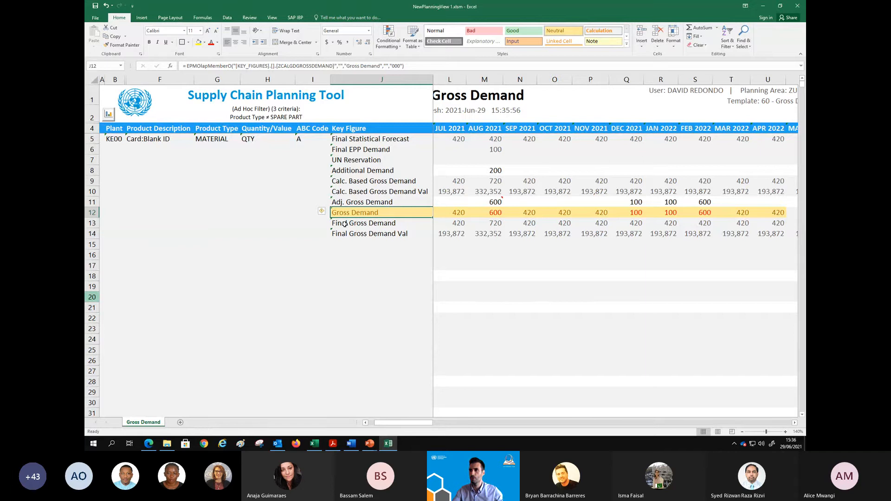
{"action": "left_click_drag", "start_coordinate": [345, 224], "coordinate": [783, 234]}
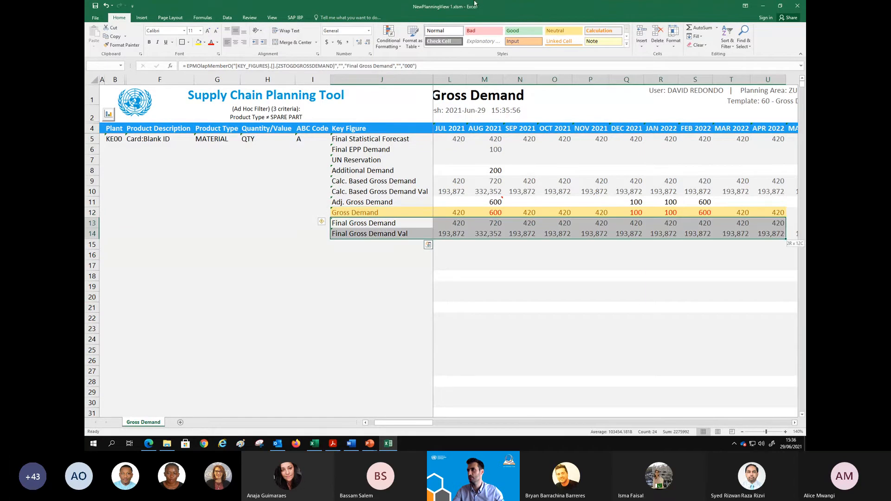
{"action": "left_click", "coordinate": [483, 33]}
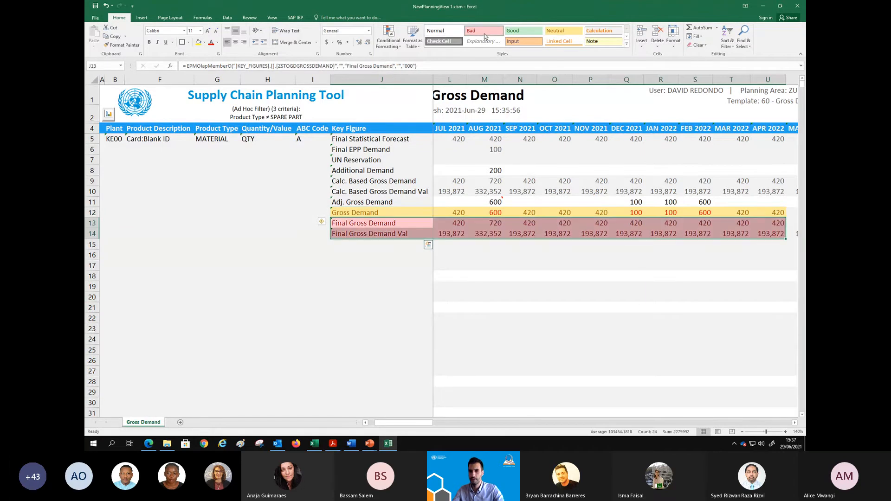
{"action": "key", "text": "ctrl+z"}
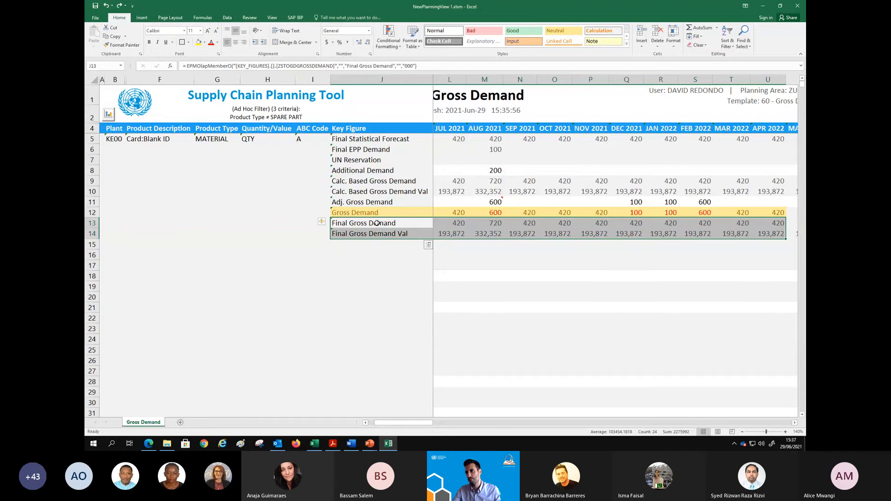
Apply the Bad cell style to the Final Gross Demand row J13:U13 only
{"action": "left_click", "coordinate": [377, 223]}
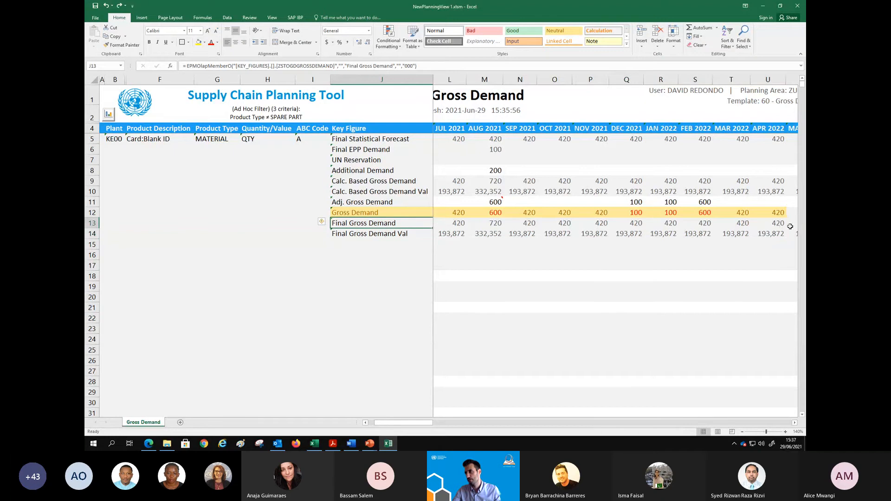
{"action": "left_click", "coordinate": [485, 32]}
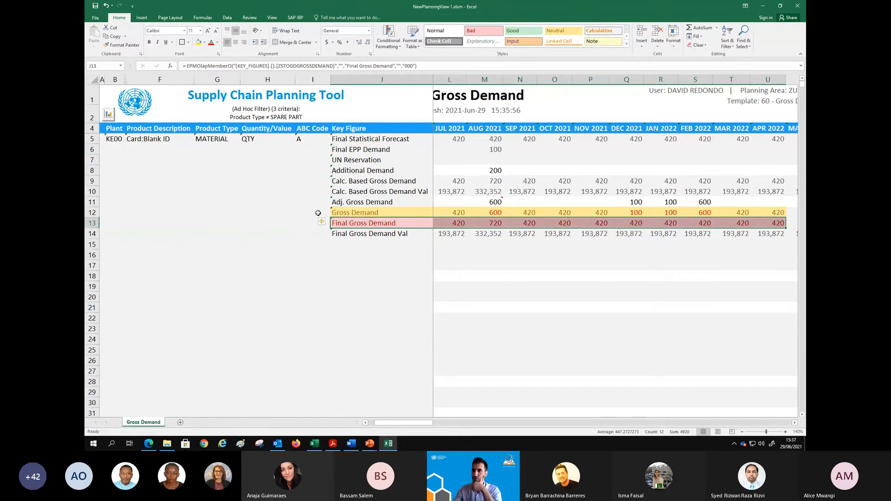
{"action": "left_click", "coordinate": [318, 213]}
{"action": "left_click_drag", "start_coordinate": [337, 213], "coordinate": [761, 210]}
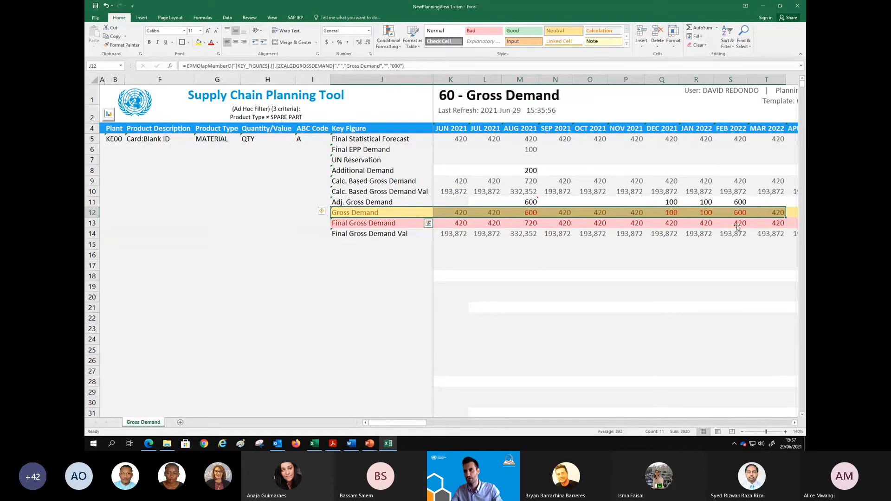
Bring back the SAP IBP ribbon and select the AUG 2021 values M12:M13
{"action": "left_click", "coordinate": [413, 225]}
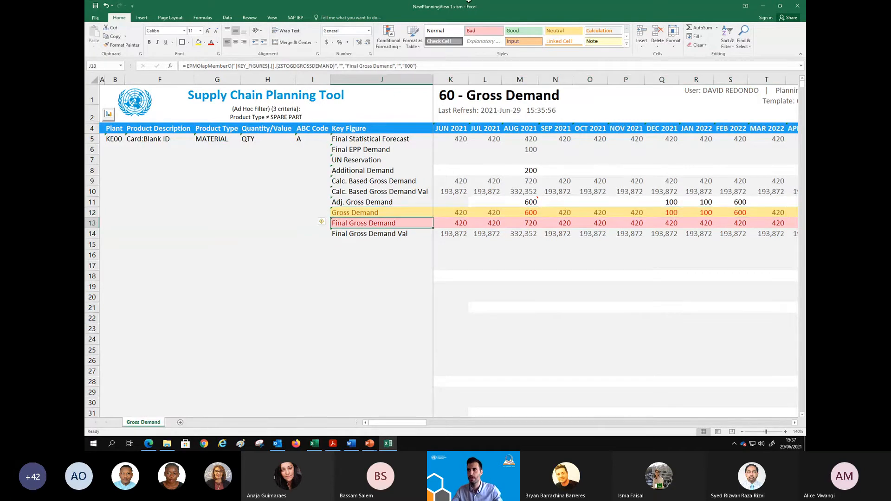
{"action": "left_click", "coordinate": [295, 17]}
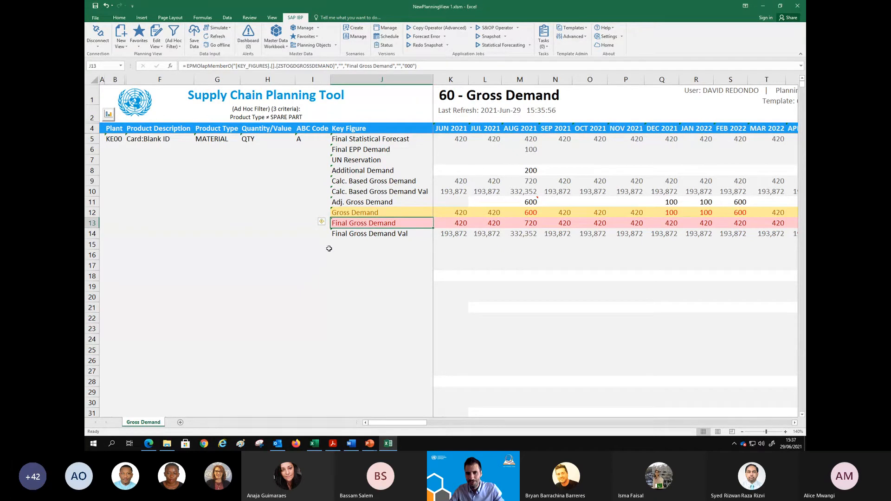
{"action": "left_click", "coordinate": [532, 222]}
{"action": "left_click_drag", "start_coordinate": [530, 213], "coordinate": [530, 222]}
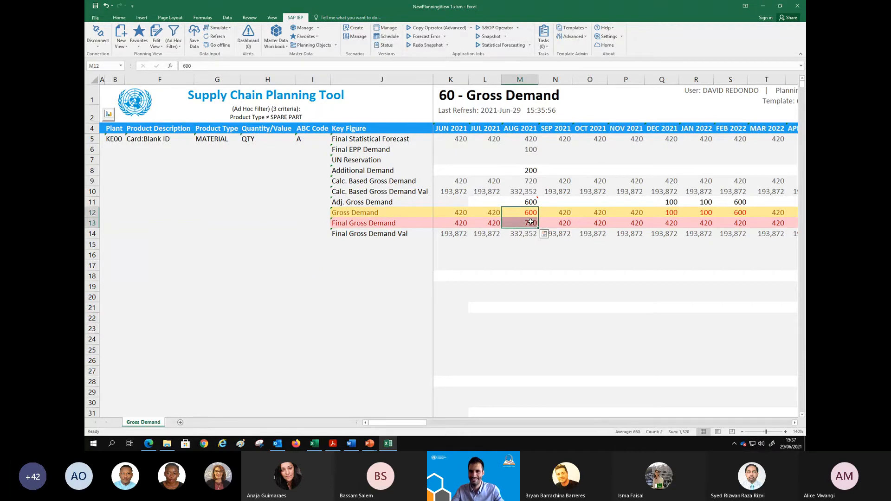
{"action": "left_click", "coordinate": [471, 29]}
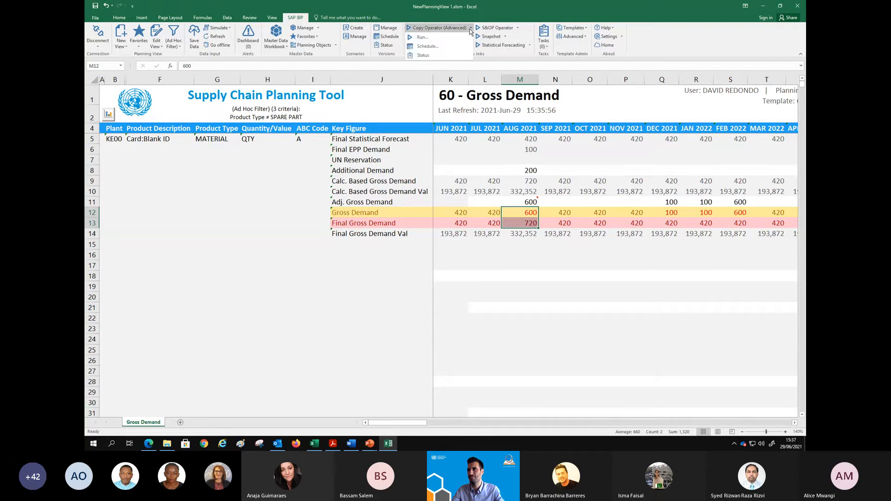
{"action": "left_click", "coordinate": [452, 39]}
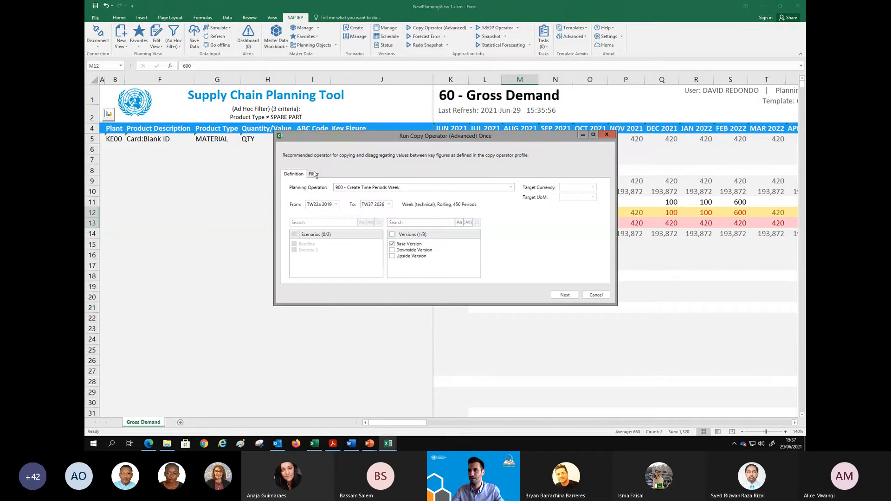
{"action": "left_click", "coordinate": [314, 174]}
{"action": "left_click", "coordinate": [293, 175]}
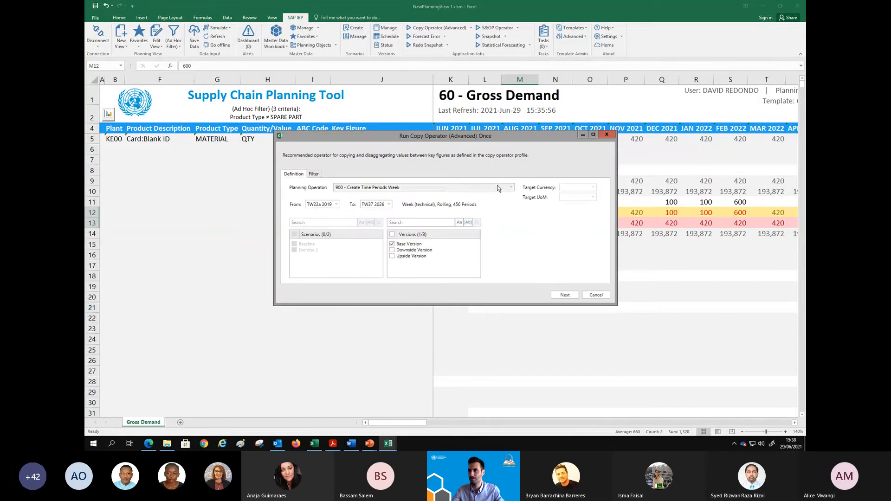
{"action": "left_click", "coordinate": [512, 188]}
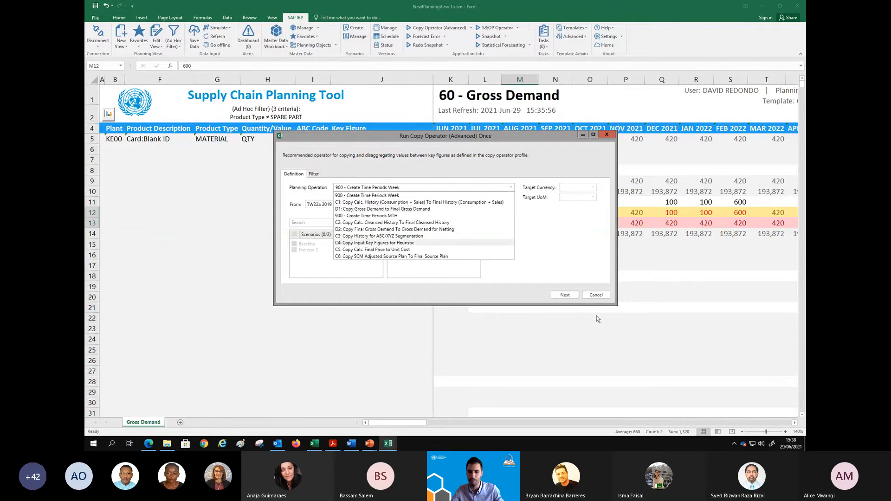
{"action": "left_click", "coordinate": [595, 294]}
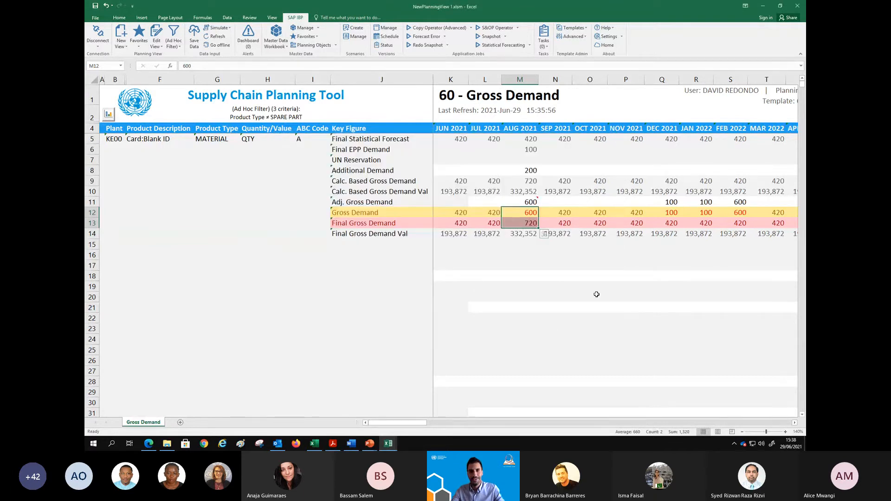
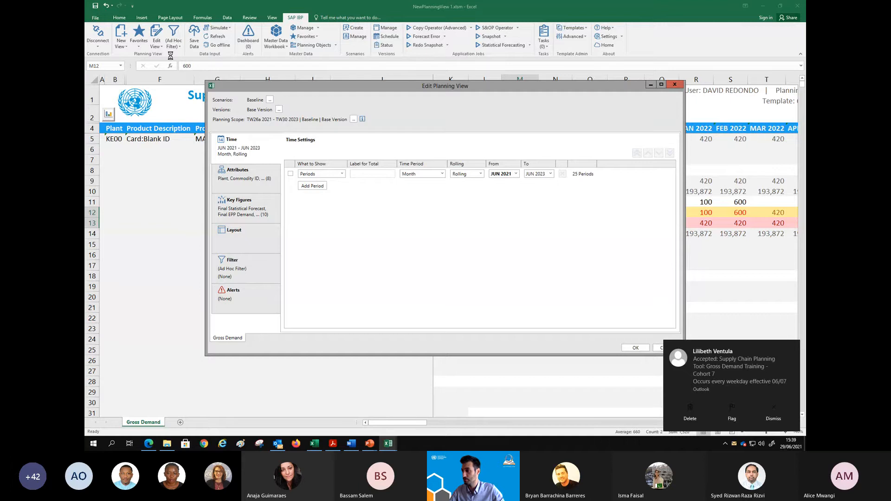
{"action": "right_click", "coordinate": [276, 444]}
{"action": "left_click", "coordinate": [276, 428]}
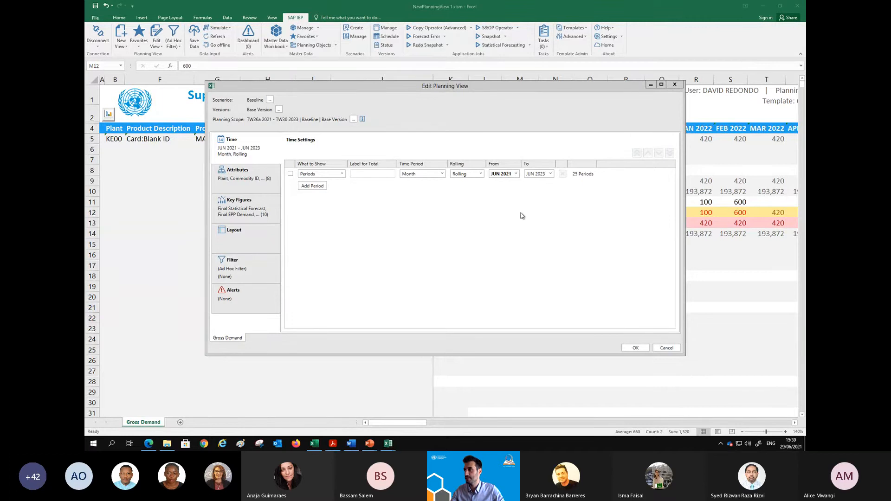
{"action": "left_click_drag", "start_coordinate": [510, 85], "coordinate": [464, 118]}
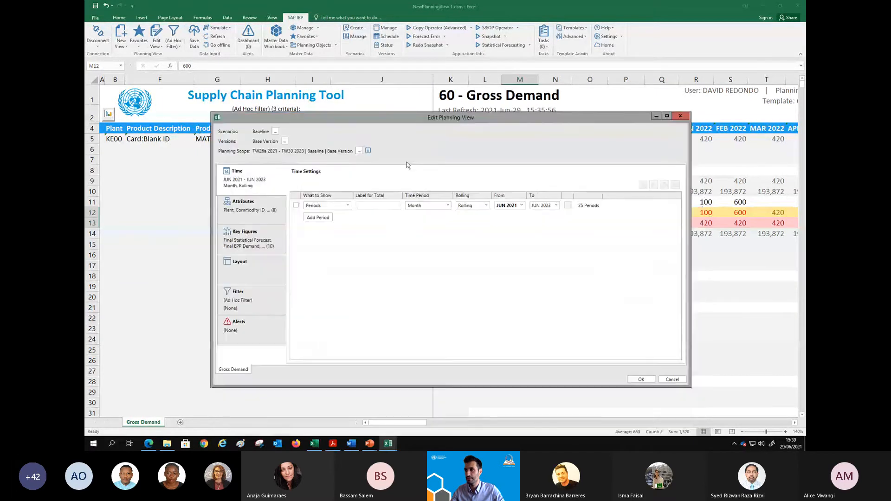
{"action": "left_click", "coordinate": [256, 305]}
{"action": "left_click_drag", "start_coordinate": [437, 229], "coordinate": [407, 232]}
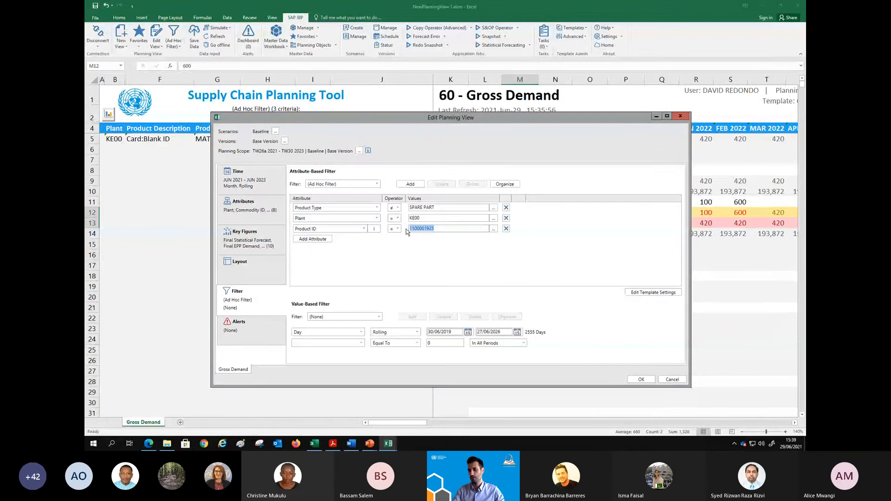
{"action": "key", "text": "Delete"}
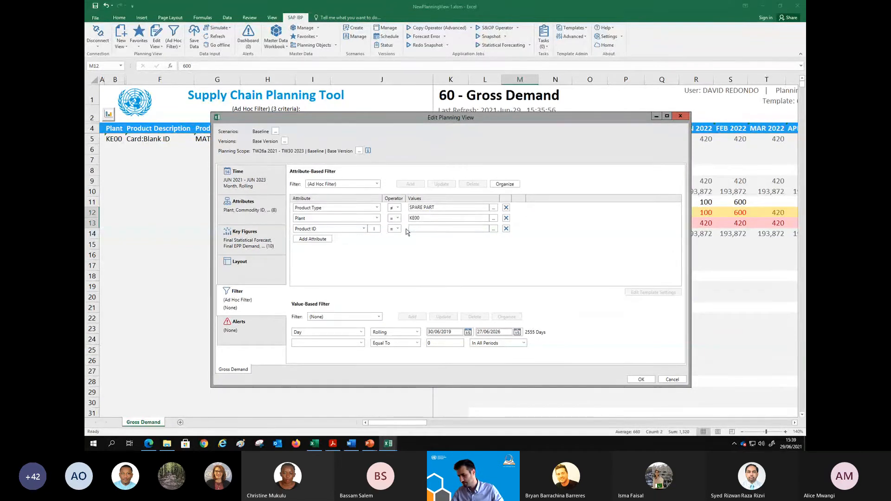
{"action": "type", "text": "3000907"}
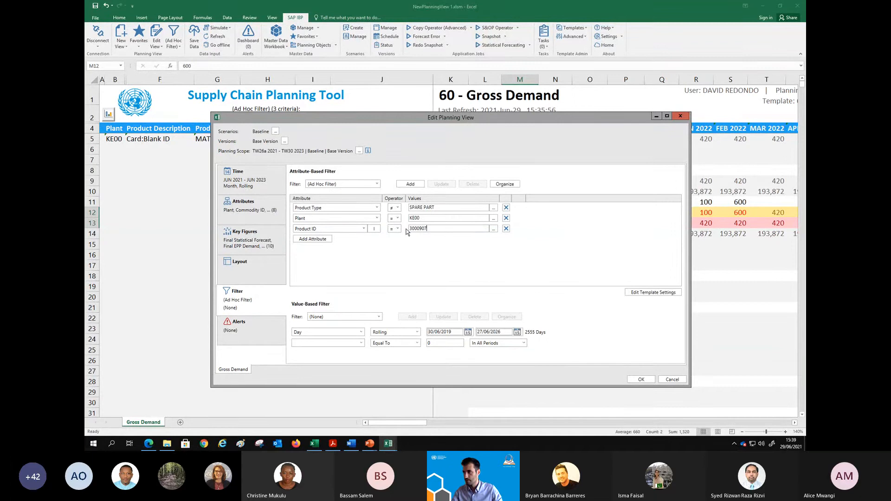
{"action": "type", "text": ";"}
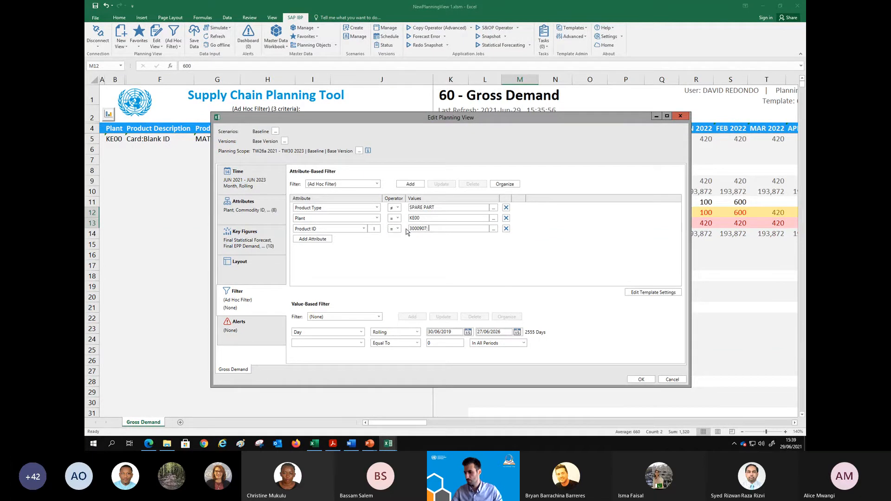
{"action": "type", "text": " 300"}
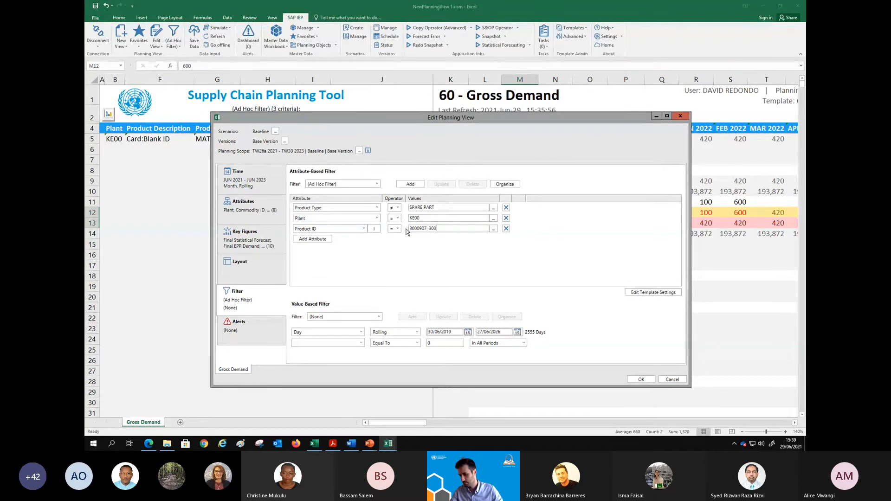
{"action": "type", "text": "1627"}
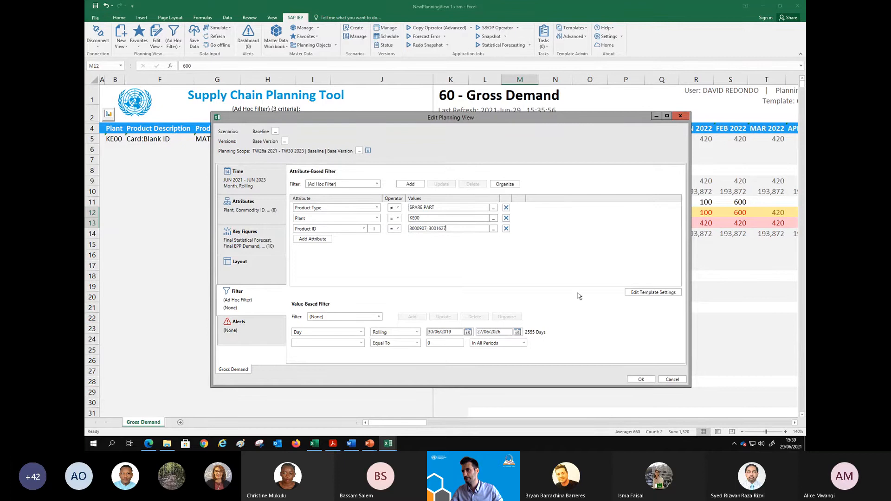
{"action": "left_click", "coordinate": [641, 379]}
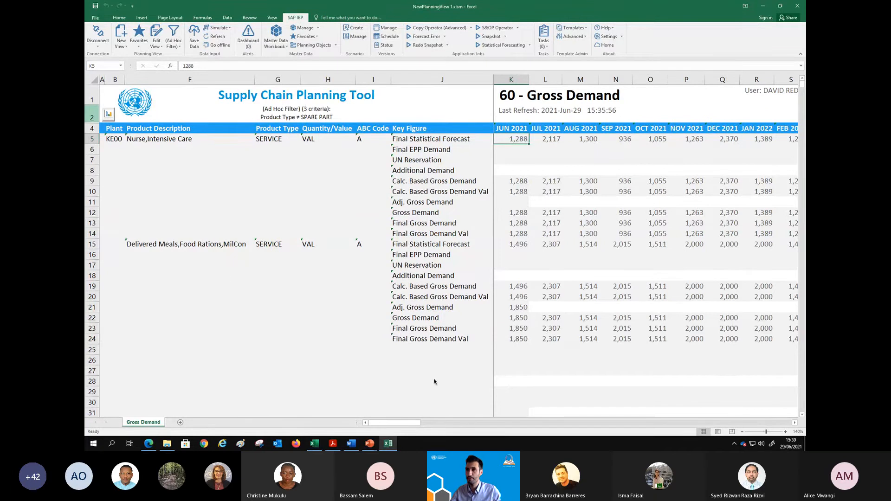
Display the chart area above the table and select the Calc. Based Gross Demand key figure
{"action": "left_click", "coordinate": [114, 116]}
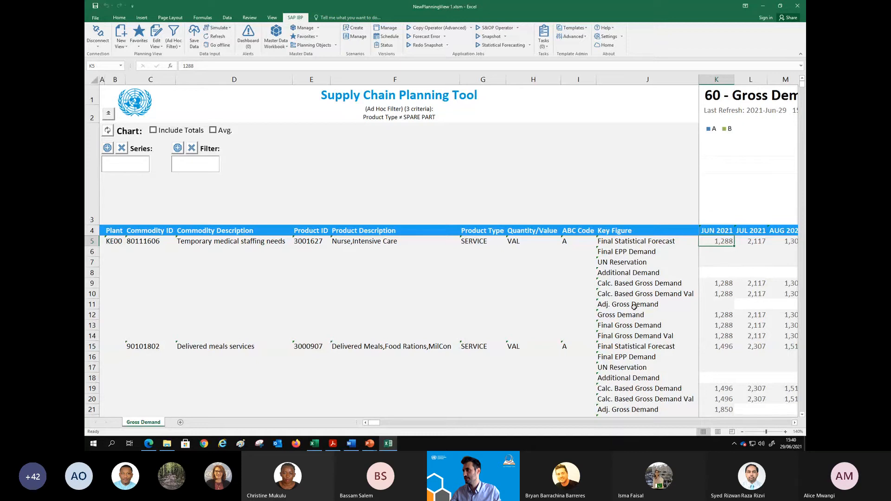
{"action": "left_click", "coordinate": [639, 283]}
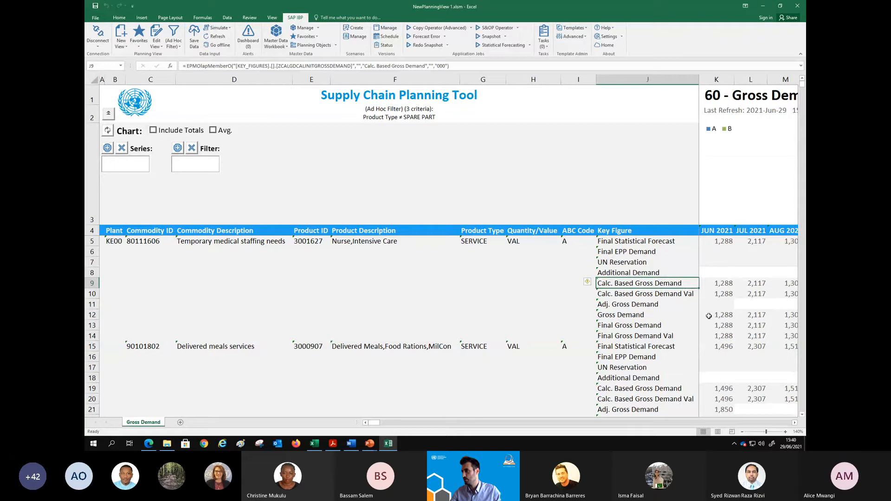
Chart Gross Demand filtered to product 3001627, then select the Commodity ID through Product ID columns
{"action": "left_click", "coordinate": [621, 315]}
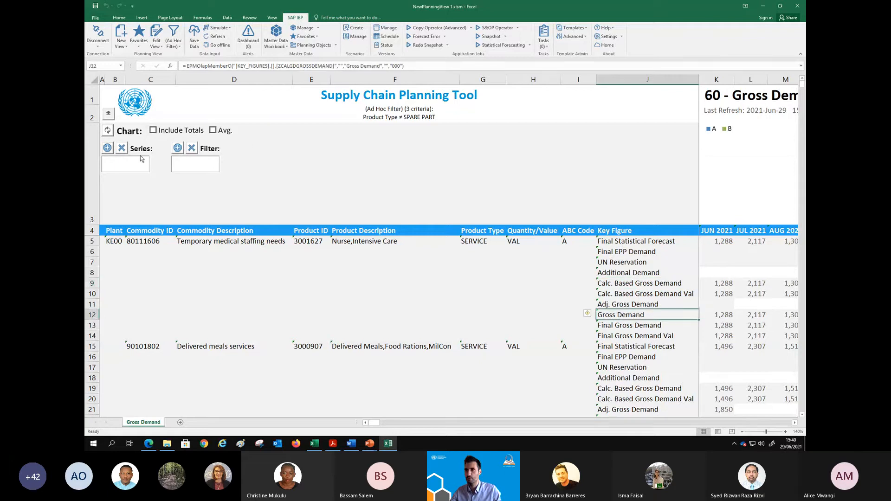
{"action": "left_click", "coordinate": [107, 148]}
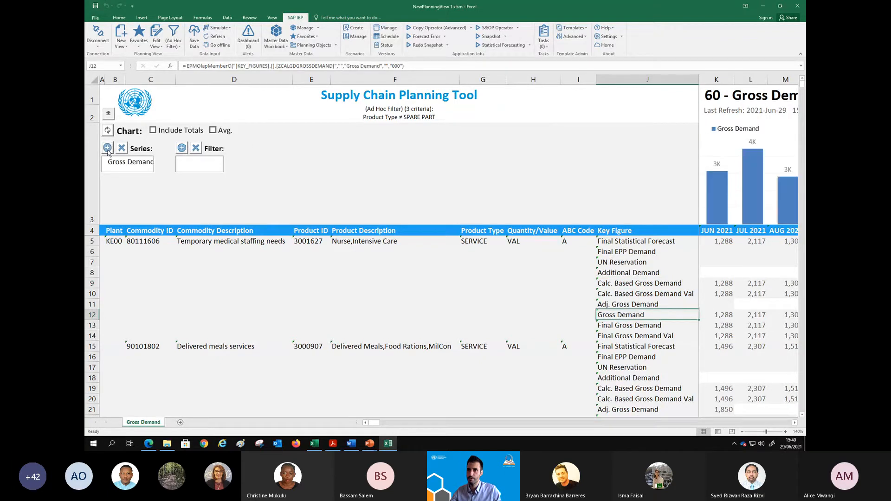
{"action": "left_click", "coordinate": [320, 242]}
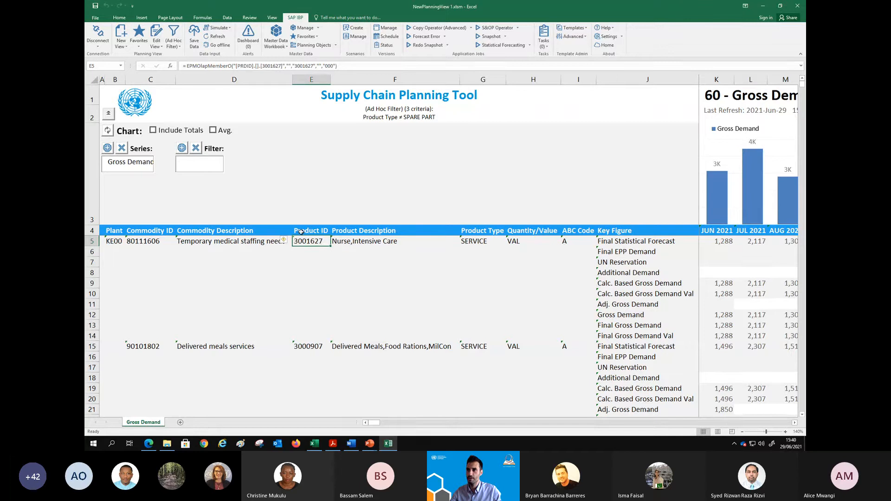
{"action": "left_click", "coordinate": [182, 148]}
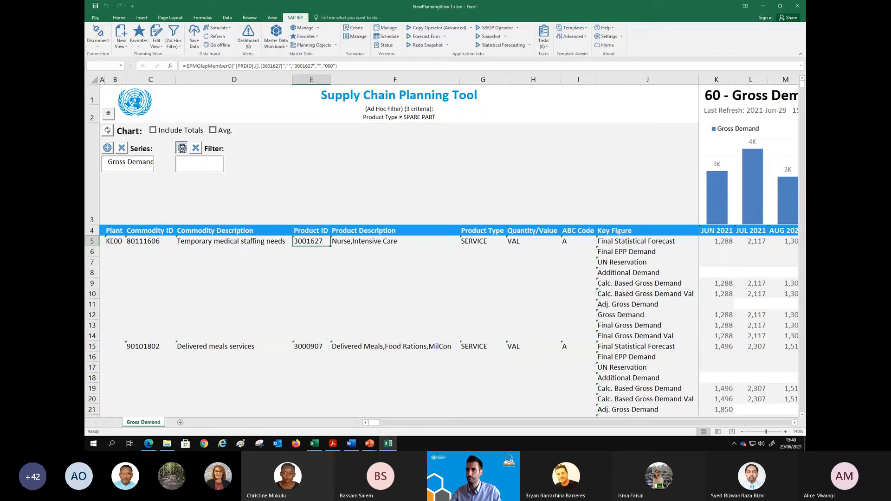
{"action": "left_click", "coordinate": [164, 77]}
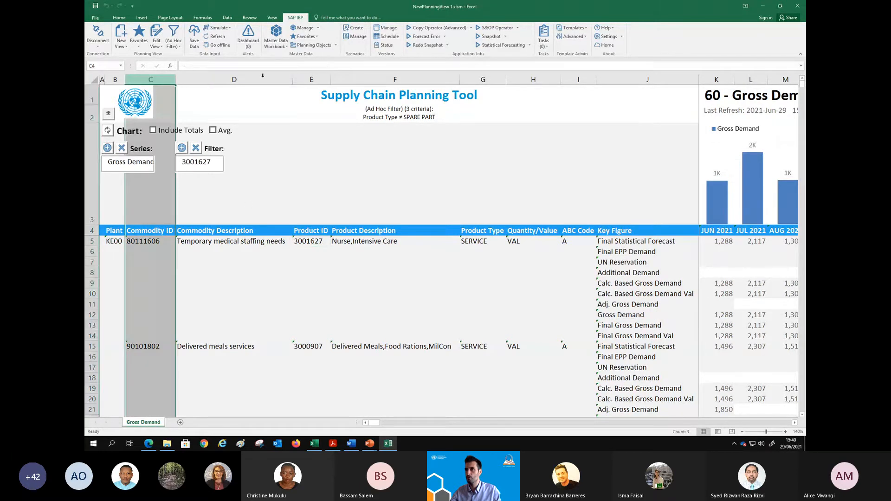
{"action": "left_click", "coordinate": [304, 79], "text": "shift"}
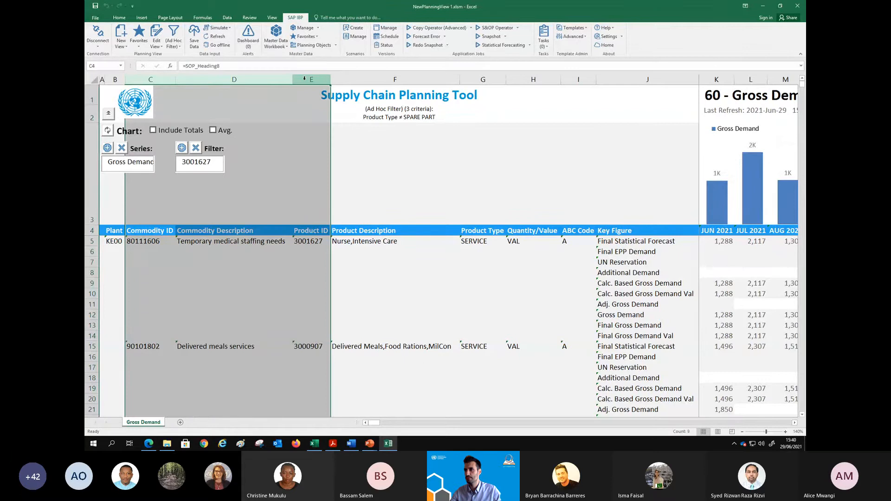
Hide the Commodity ID through Product ID columns, zoom to 120%, and select the Quantity/Value cells
{"action": "right_click", "coordinate": [305, 78]}
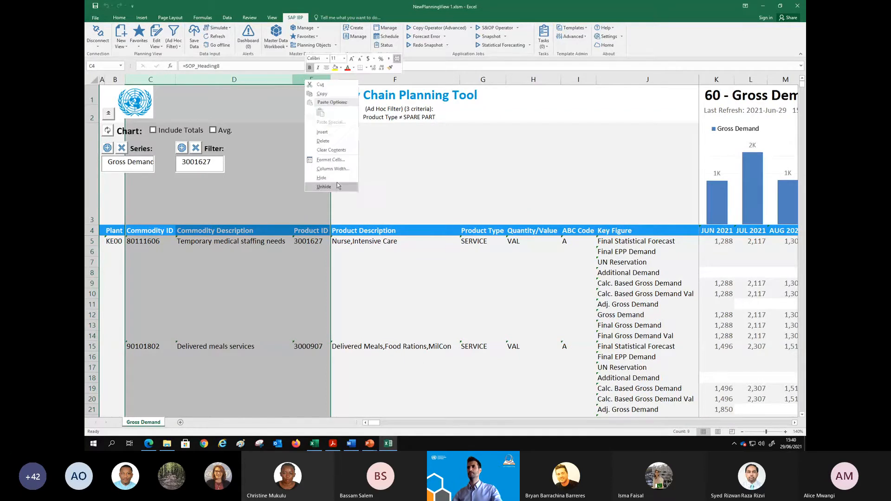
{"action": "left_click", "coordinate": [336, 180]}
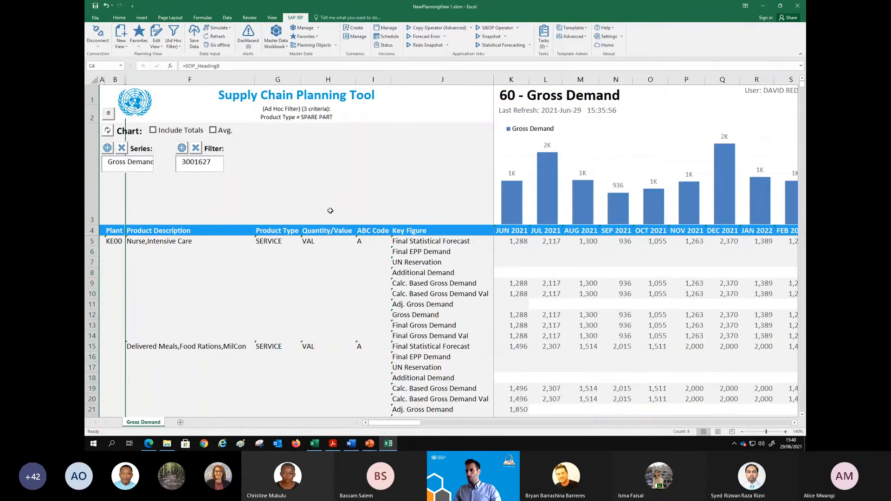
{"action": "left_click", "coordinate": [742, 431]}
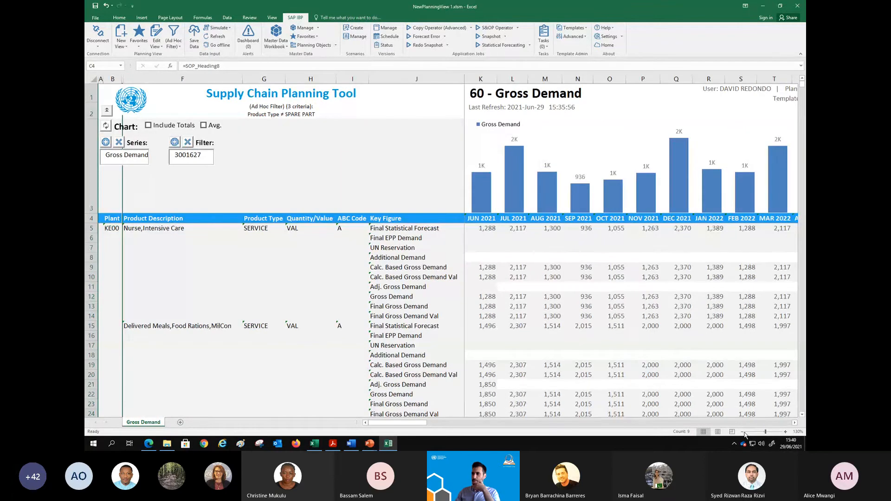
{"action": "left_click", "coordinate": [743, 432]}
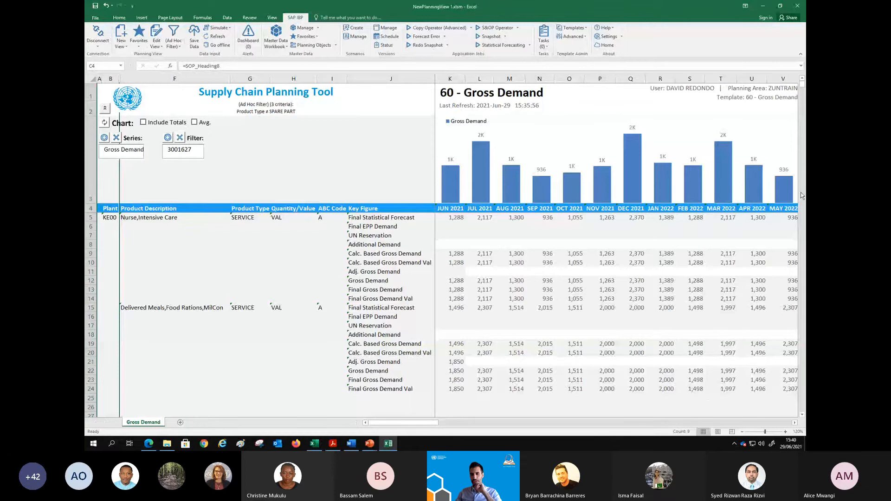
{"action": "mouse_move", "coordinate": [781, 198]}
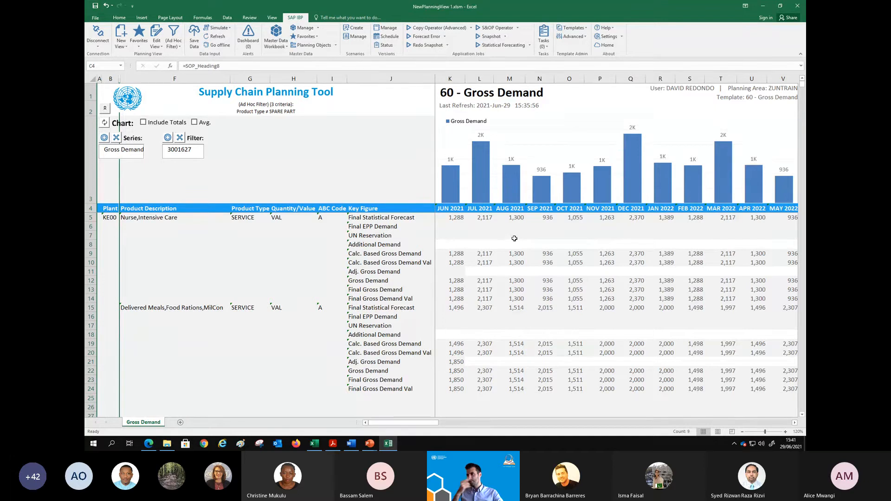
{"action": "left_click_drag", "start_coordinate": [285, 218], "coordinate": [287, 393]}
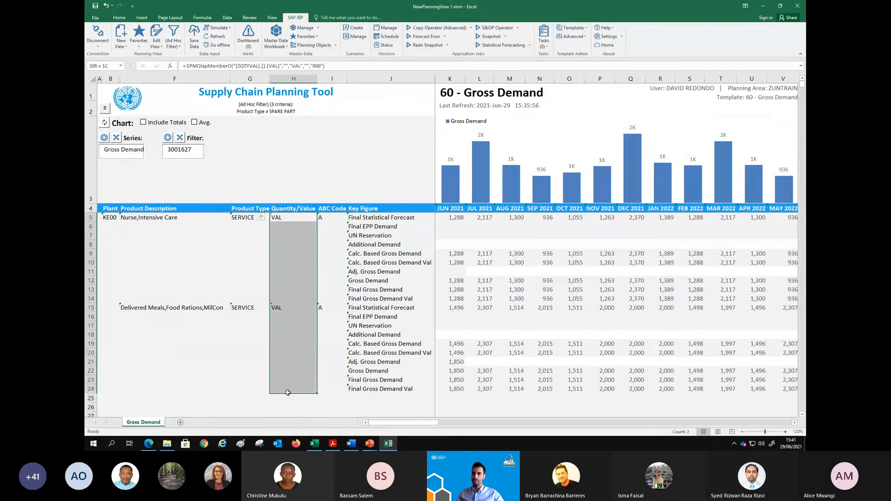
Fill the Quantity/Value cells H5:H24 yellow, then select cell K5
{"action": "left_click", "coordinate": [119, 18]}
{"action": "left_click", "coordinate": [198, 42]}
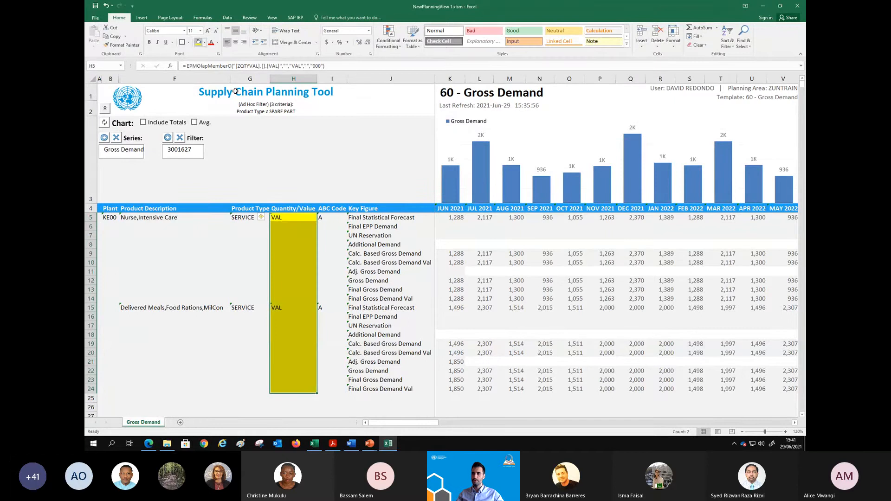
{"action": "left_click", "coordinate": [457, 221]}
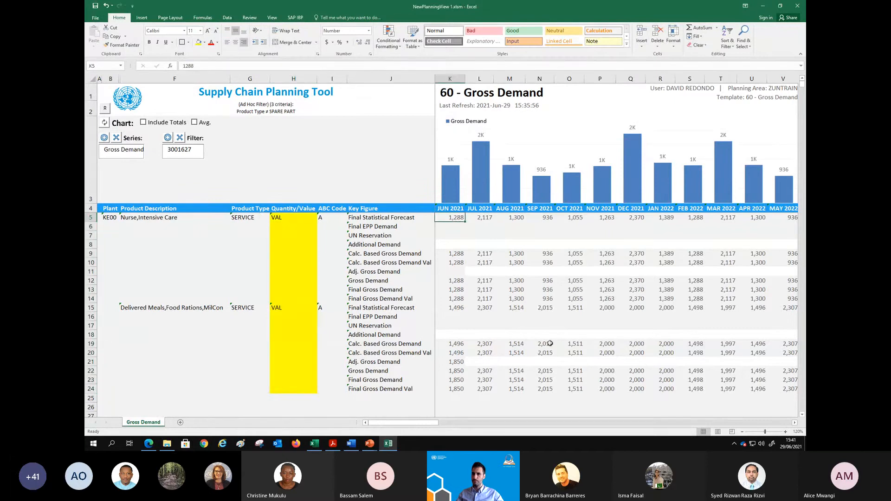
{"action": "left_click", "coordinate": [794, 423]}
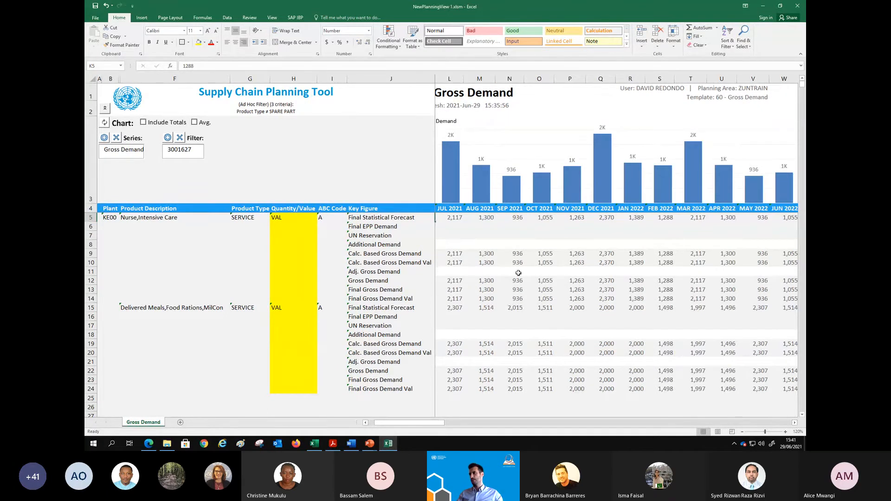
Enter a 500 Adj. Gross Demand override for AUG 2021
{"action": "left_click", "coordinate": [493, 271]}
{"action": "left_click", "coordinate": [548, 271], "text": "shift"}
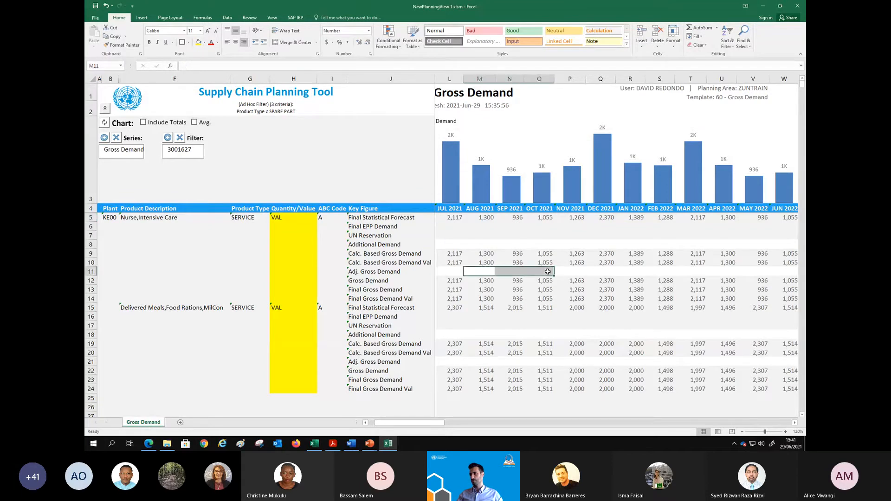
{"action": "type", "text": "500"}
{"action": "left_click", "coordinate": [487, 271]}
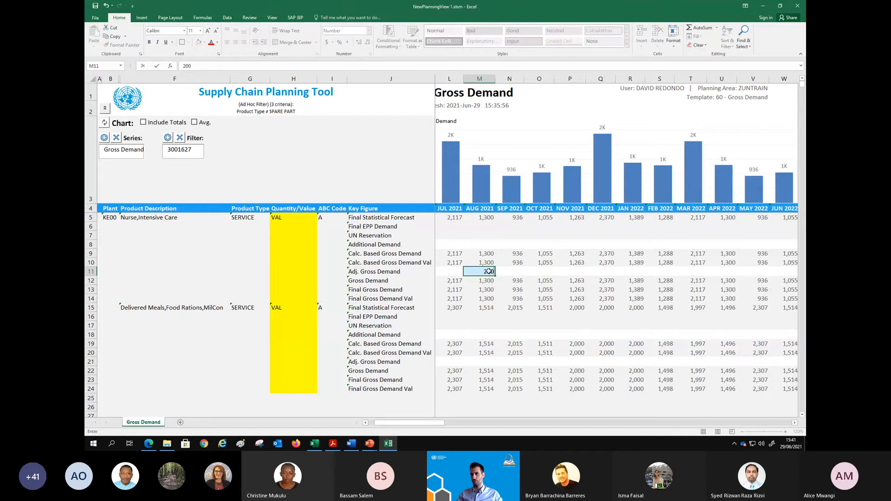
{"action": "key", "text": "Return"}
Set the AUG 2021 and SEP 2021 Adj. Gross Demand overrides both to 2,000
{"action": "left_click", "coordinate": [488, 271]}
{"action": "type", "text": "2,000"}
{"action": "key", "text": "Tab"}
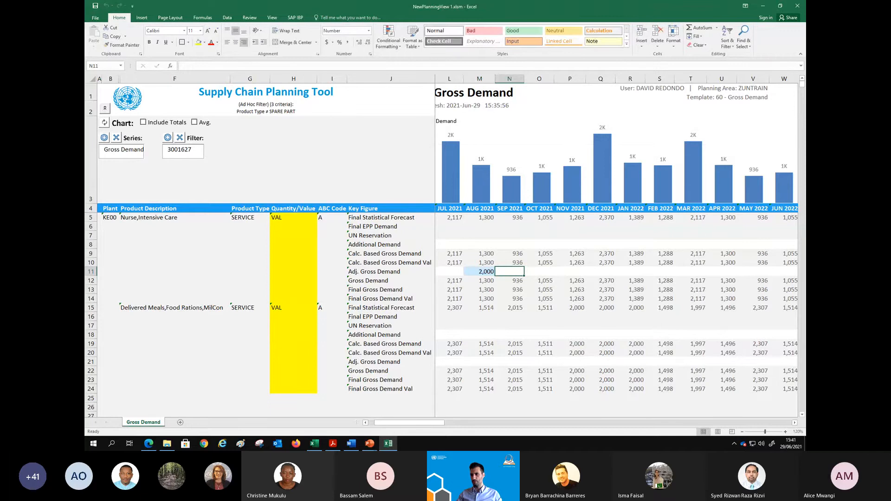
{"action": "type", "text": "200"}
{"action": "key", "text": "Return"}
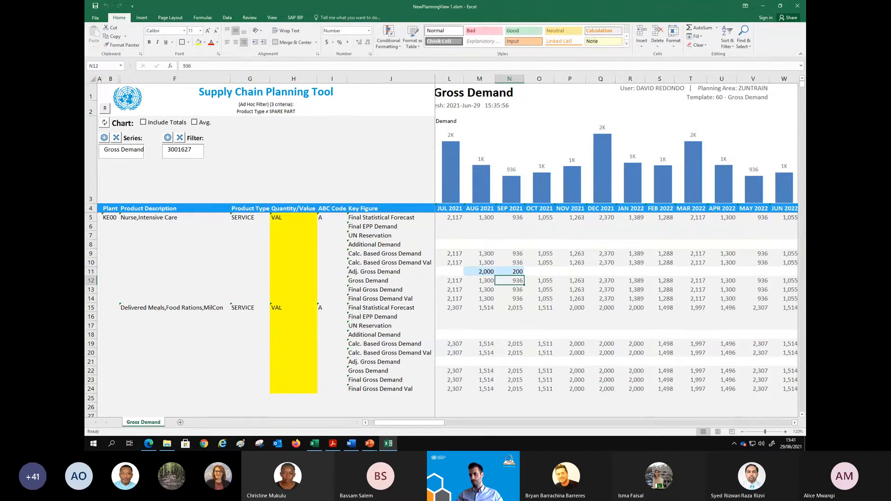
{"action": "key", "text": "Up"}
{"action": "type", "text": "2000"}
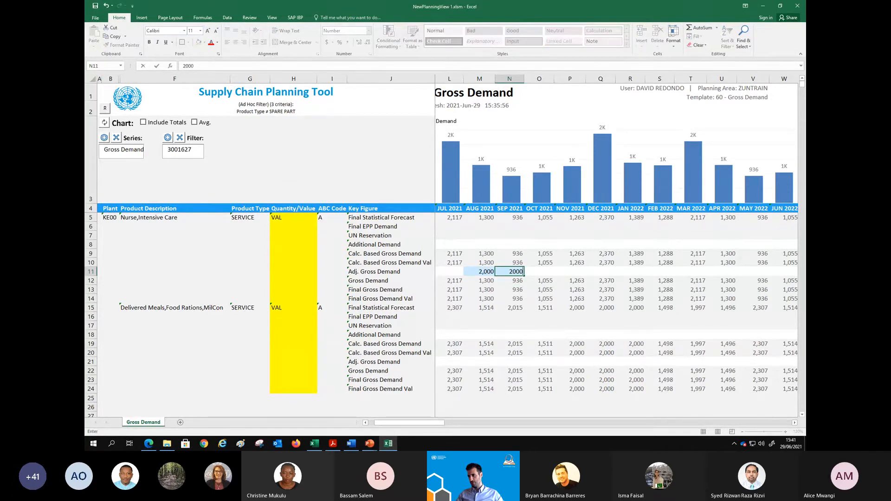
{"action": "key", "text": "Return"}
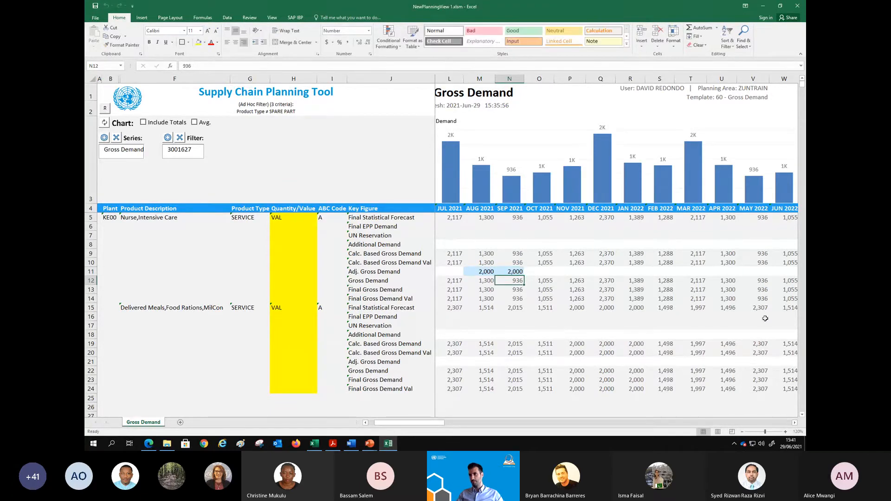
{"action": "left_click", "coordinate": [481, 271]}
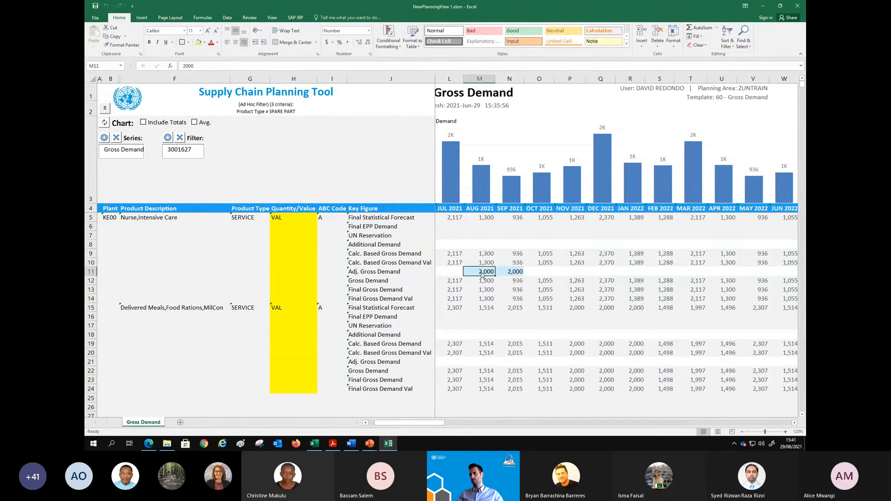
Add the planning note 'Increase due to risk assessment, etc.' to the AUG 2021 override cell M11
{"action": "right_click", "coordinate": [482, 273]}
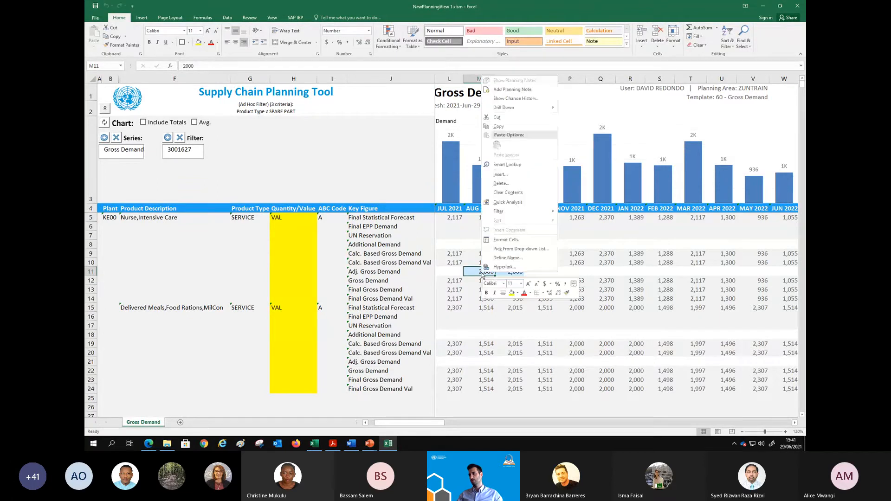
{"action": "left_click", "coordinate": [531, 90]}
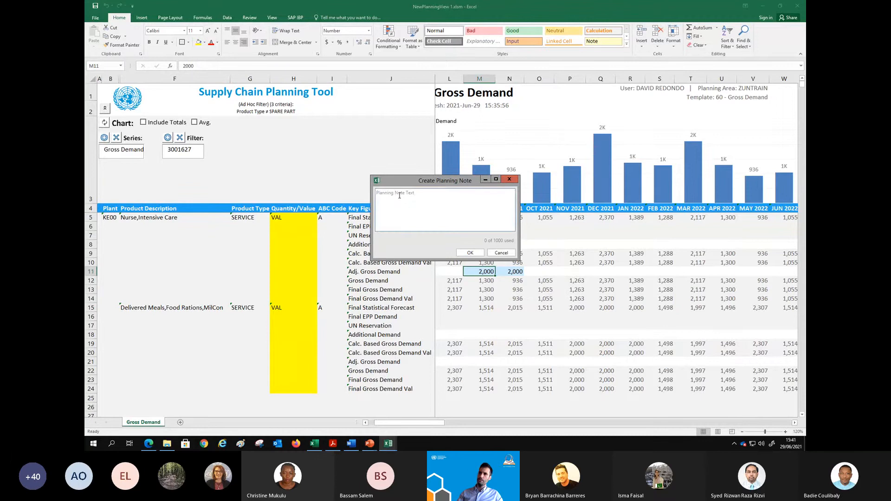
{"action": "type", "text": "Increase "}
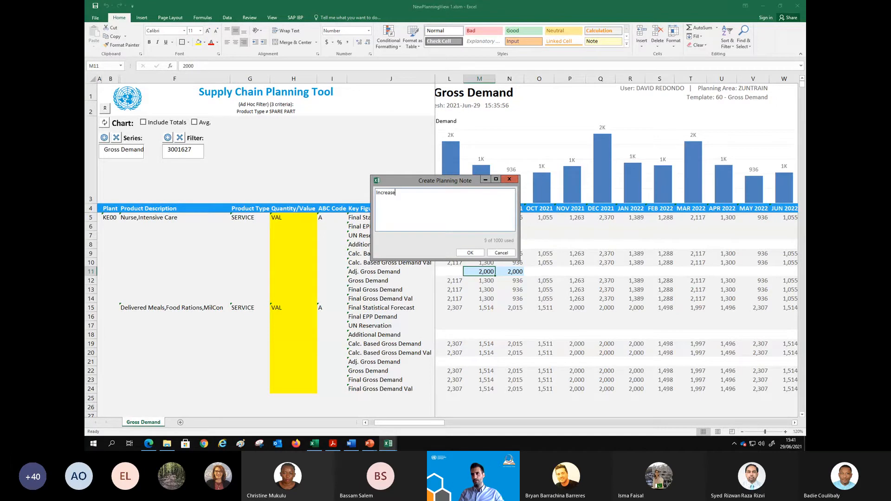
{"action": "type", "text": "due to risk asnalysis"}
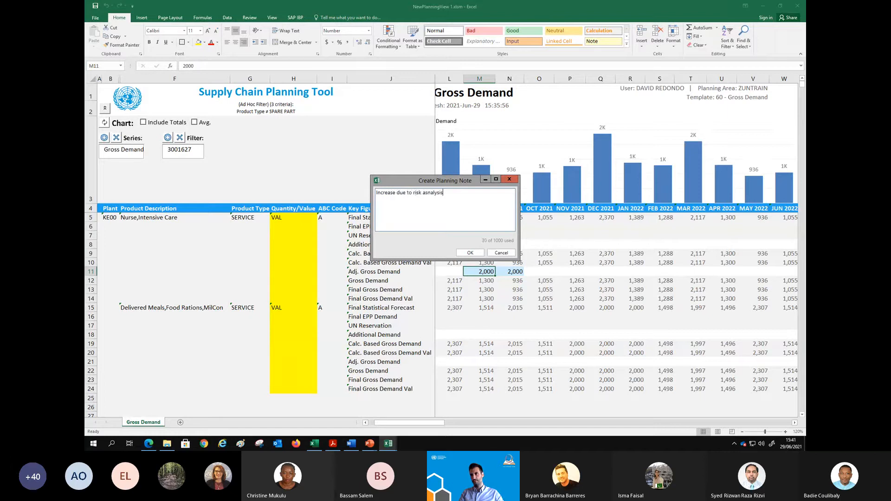
{"action": "key", "text": "BackSpace"}
{"action": "key", "text": "BackSpace"}
{"action": "key", "text": "BackSpace"}
{"action": "key", "text": "BackSpace"}
{"action": "type", "text": "essment, etc."}
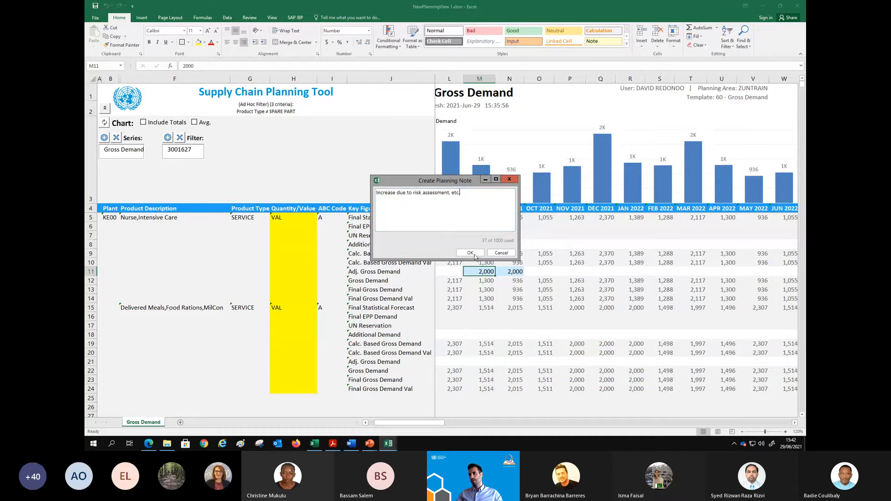
{"action": "left_click", "coordinate": [469, 252]}
Save the changed Adj. Gross Demand key figures to SAP IBP
{"action": "left_click", "coordinate": [295, 18]}
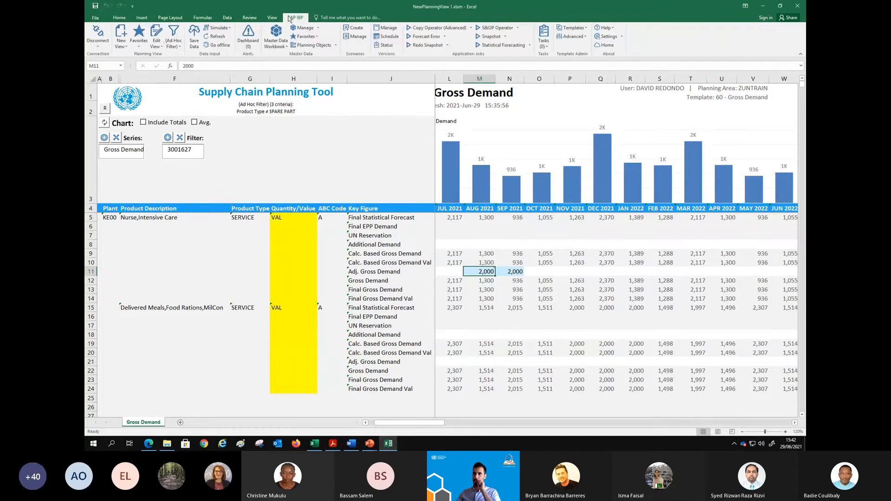
{"action": "left_click", "coordinate": [194, 34]}
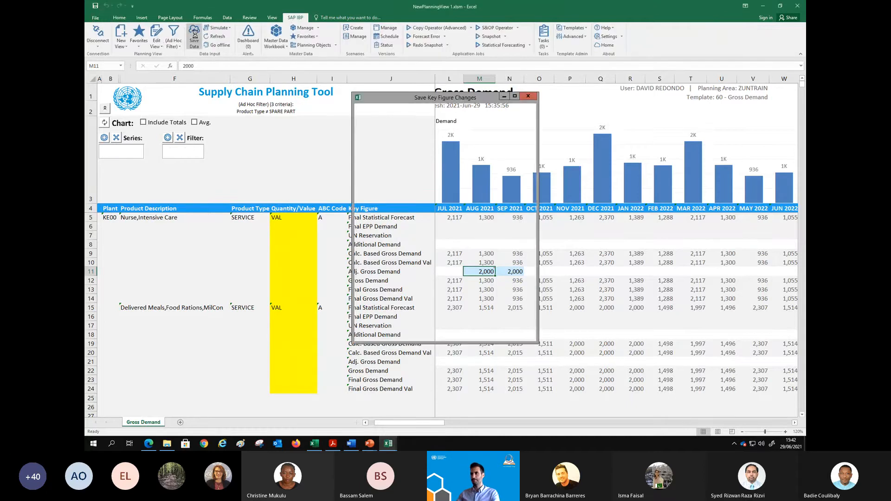
{"action": "left_click", "coordinate": [485, 336]}
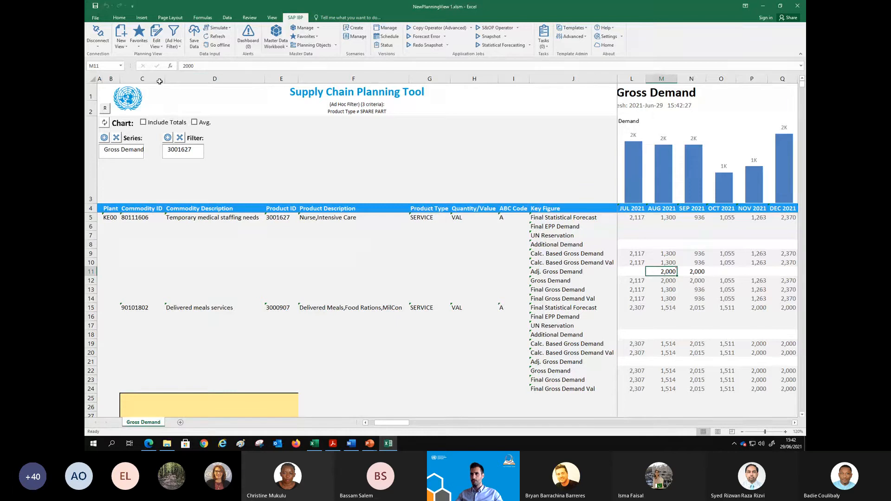
Hide the Commodity ID and Commodity Description columns C:D
{"action": "left_click_drag", "start_coordinate": [148, 79], "coordinate": [221, 76]}
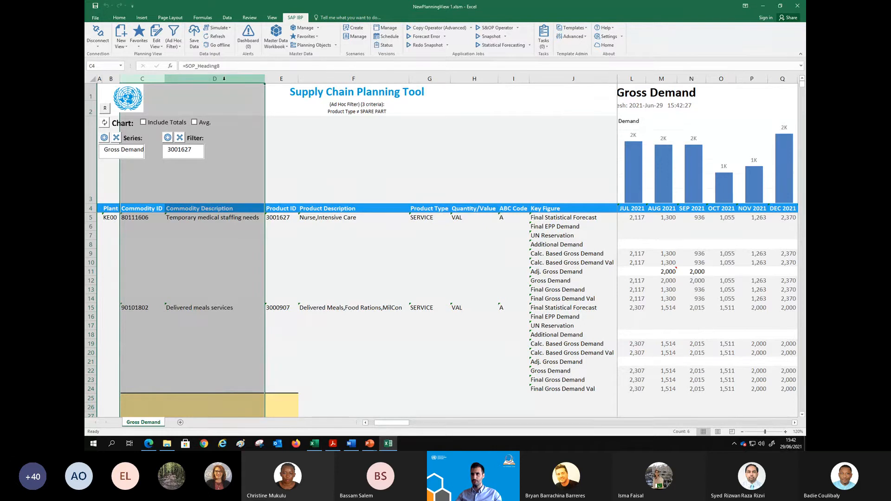
{"action": "right_click", "coordinate": [225, 83]}
{"action": "left_click", "coordinate": [254, 180]}
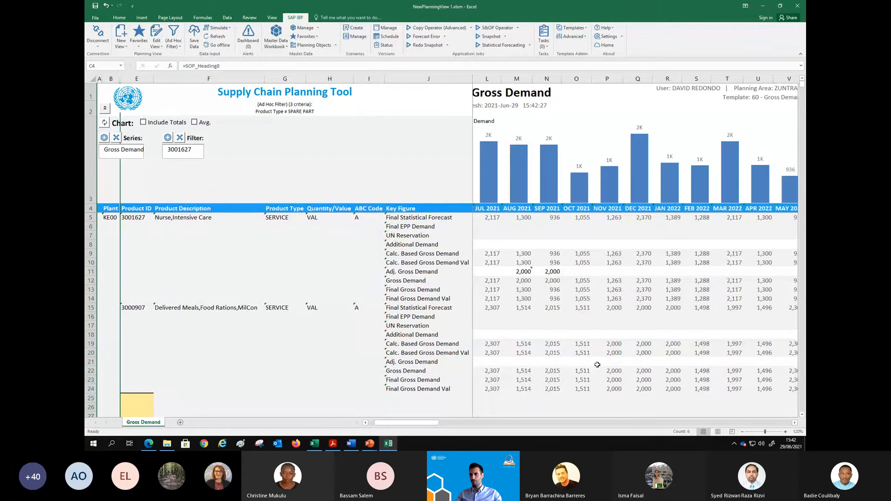
Fill the UN Reservation key figure label in J7 yellow
{"action": "left_click", "coordinate": [410, 235]}
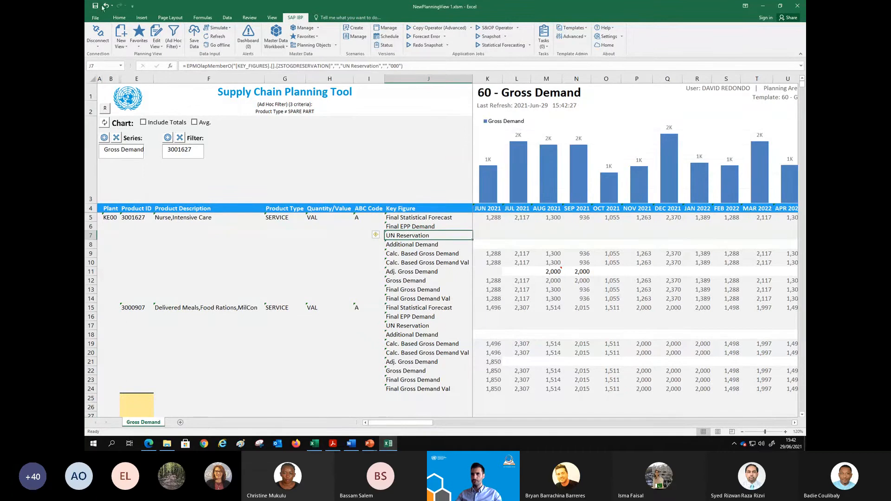
{"action": "left_click", "coordinate": [119, 17]}
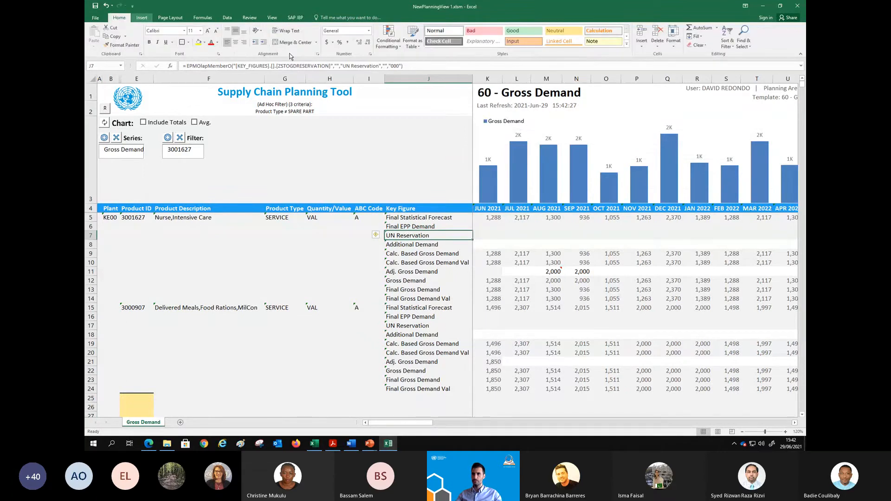
{"action": "left_click", "coordinate": [198, 42]}
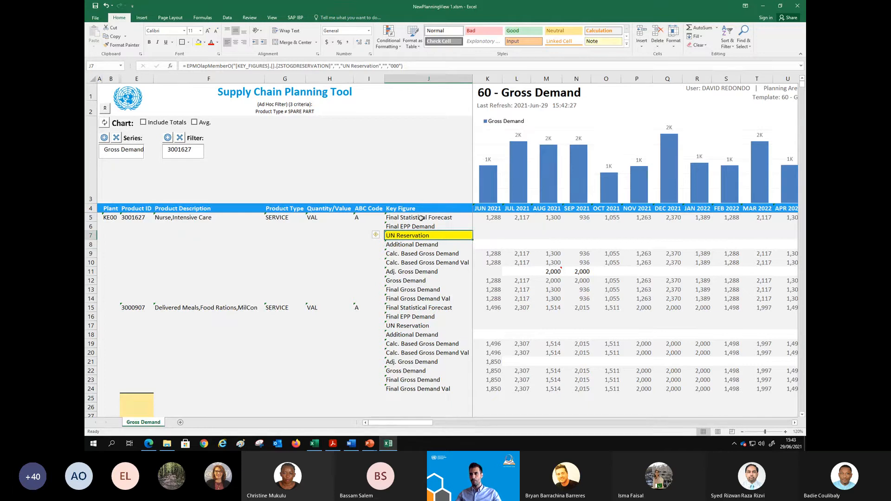
{"action": "left_click", "coordinate": [295, 17]}
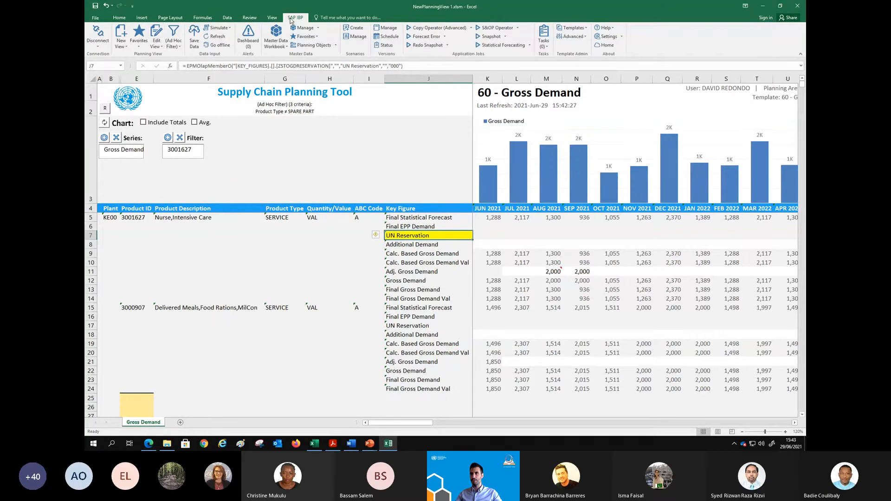
{"action": "left_click", "coordinate": [157, 47]}
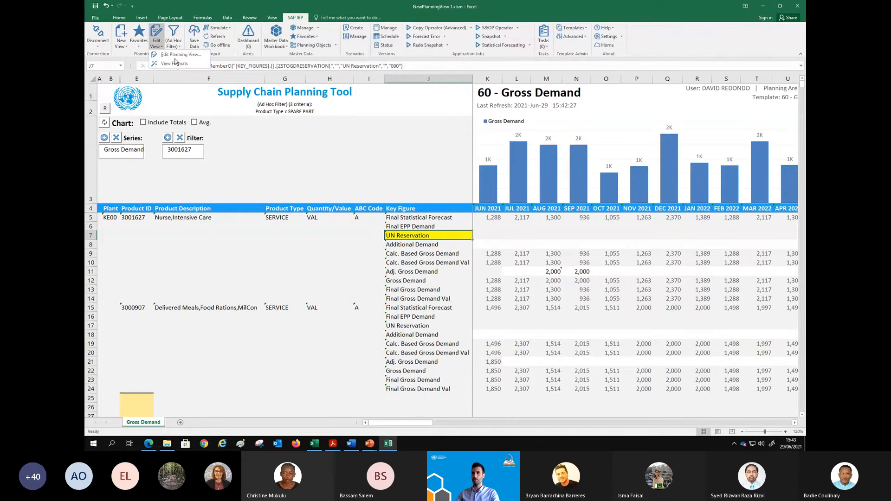
{"action": "left_click", "coordinate": [176, 57]}
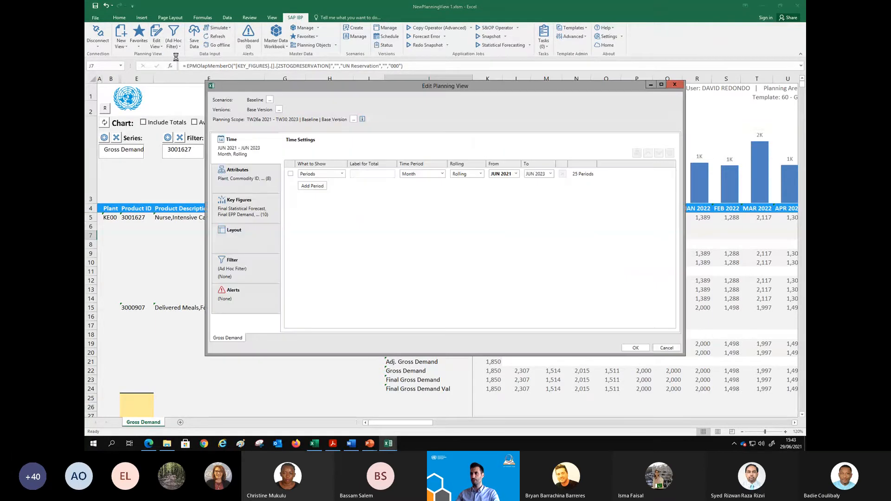
{"action": "left_click", "coordinate": [272, 274]}
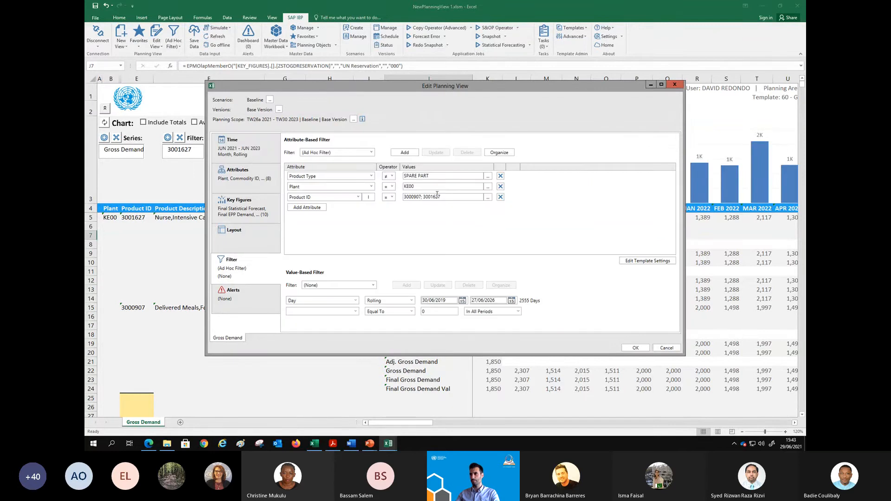
{"action": "left_click_drag", "start_coordinate": [436, 193], "coordinate": [377, 197]}
{"action": "key", "text": "BackSpace"}
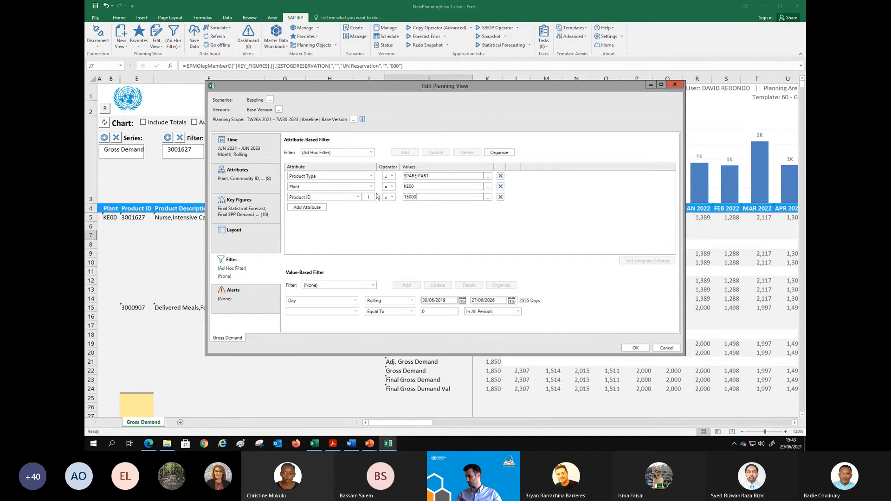
{"action": "type", "text": "150000001925"}
{"action": "key", "text": "Return"}
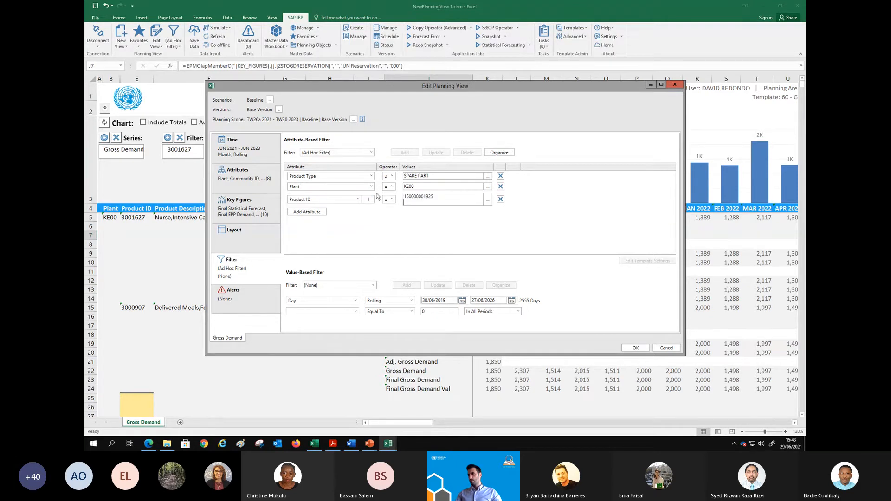
{"action": "left_click", "coordinate": [635, 348]}
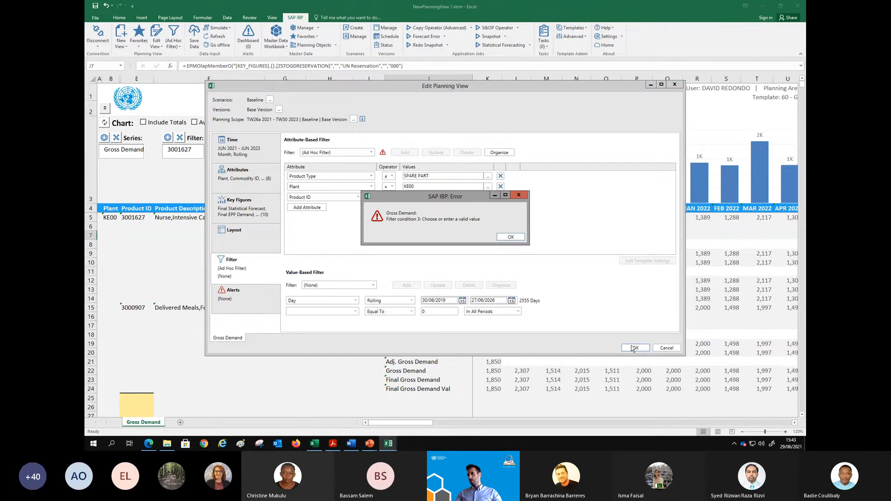
{"action": "left_click", "coordinate": [511, 238]}
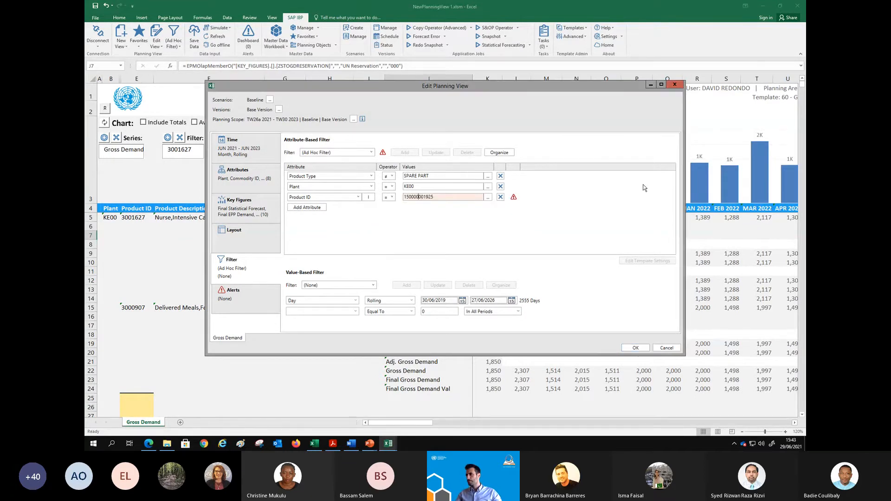
{"action": "left_click", "coordinate": [635, 347]}
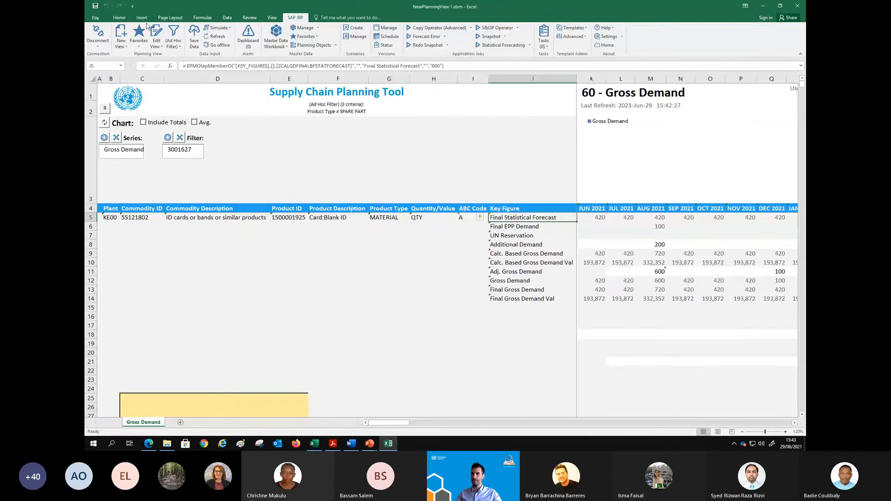
Apply Home cell styles to the column J labels: Good for three input rows, Neutral for Calc. Based Gross Demand, Bad for Adj. Gross Demand
{"action": "left_click", "coordinate": [113, 18]}
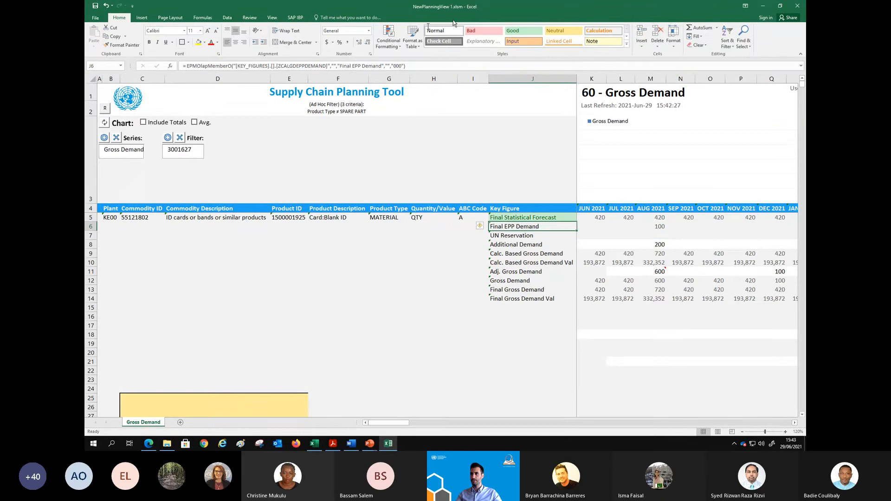
{"action": "key", "text": "Down"}
{"action": "key", "text": "Down"}
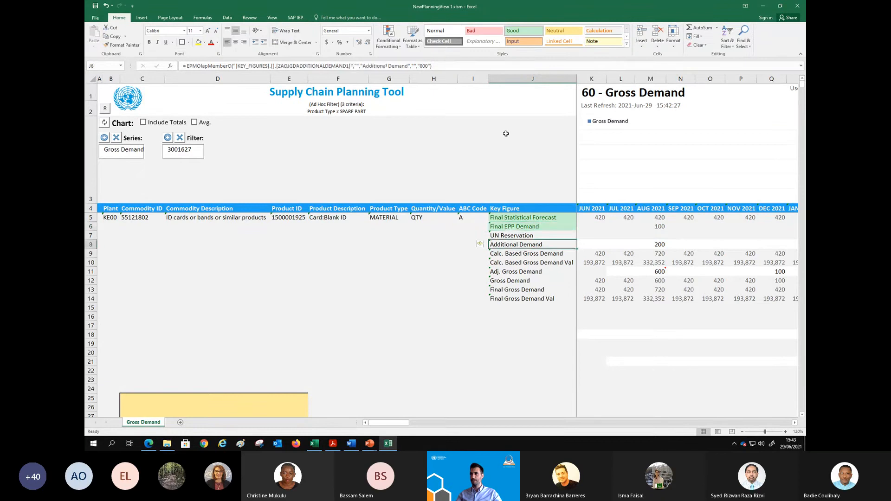
{"action": "left_click", "coordinate": [500, 258]}
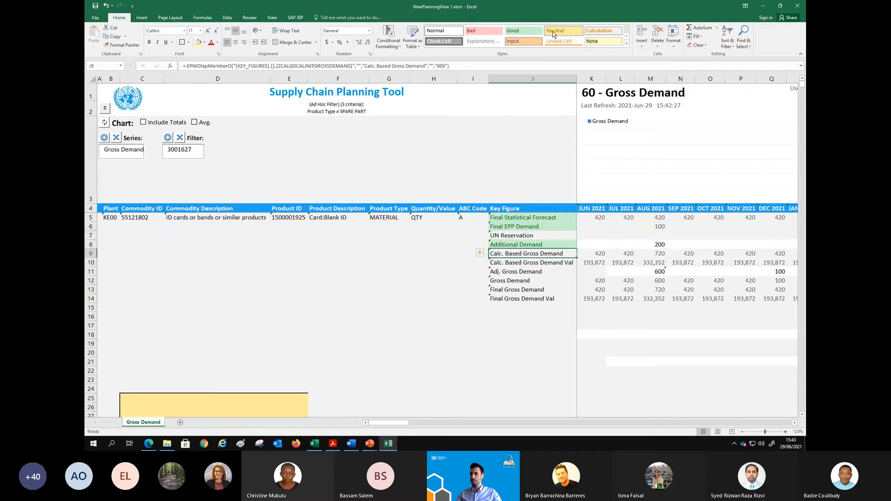
{"action": "left_click", "coordinate": [519, 272]}
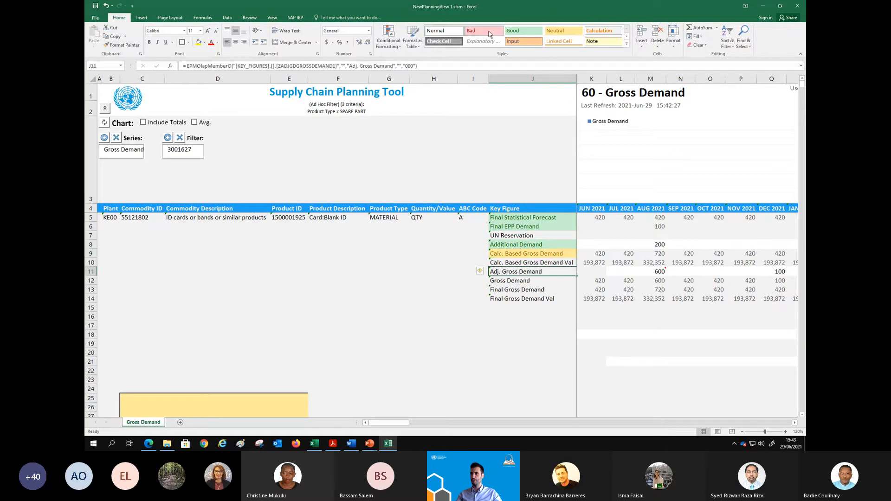
{"action": "left_click", "coordinate": [507, 282]}
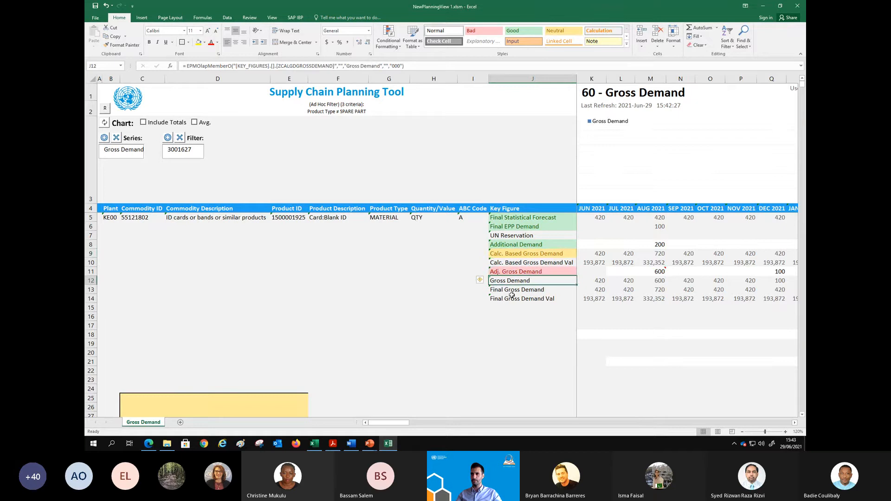
{"action": "left_click", "coordinate": [513, 291]}
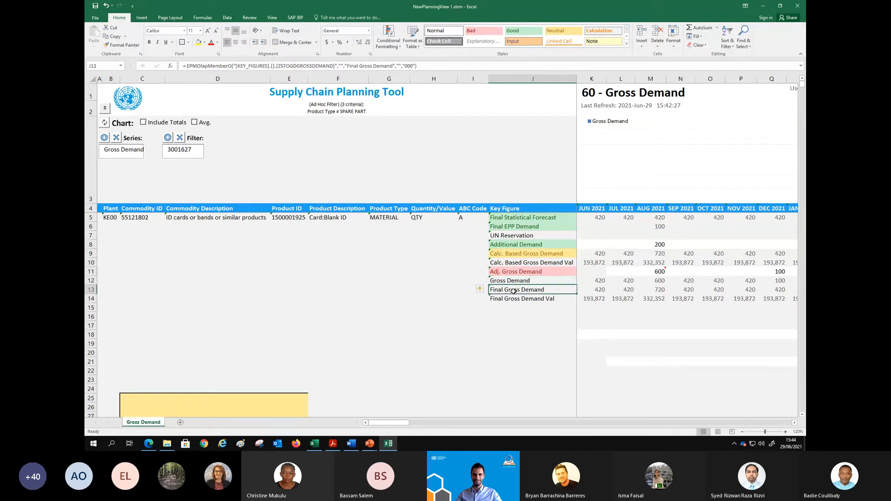
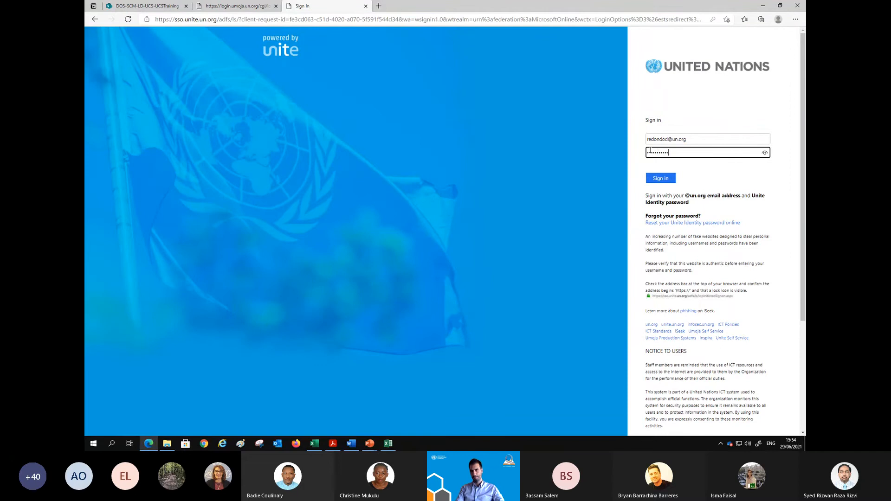
Sign in with the account password and verify with the texted SMS code
{"action": "key", "text": "Return"}
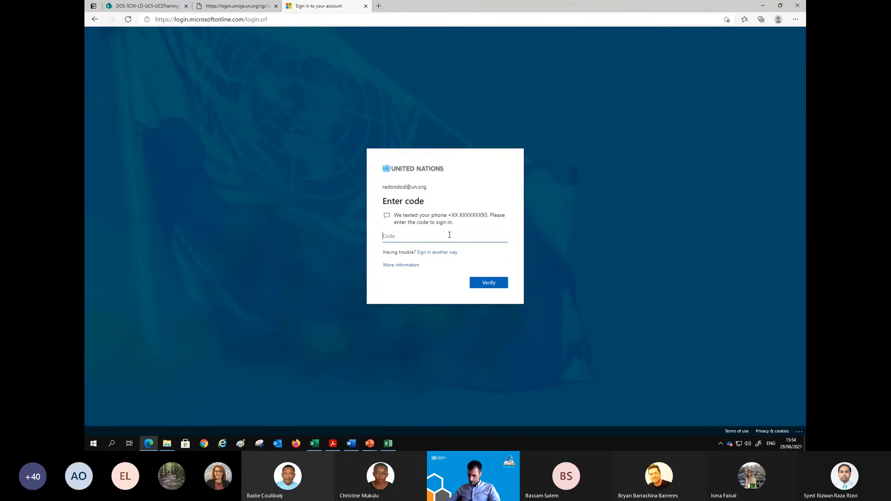
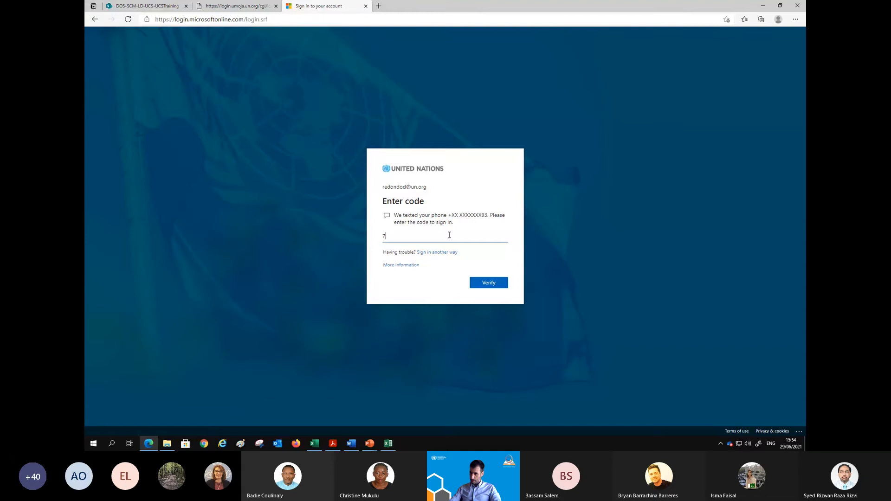
{"action": "key", "text": "Return"}
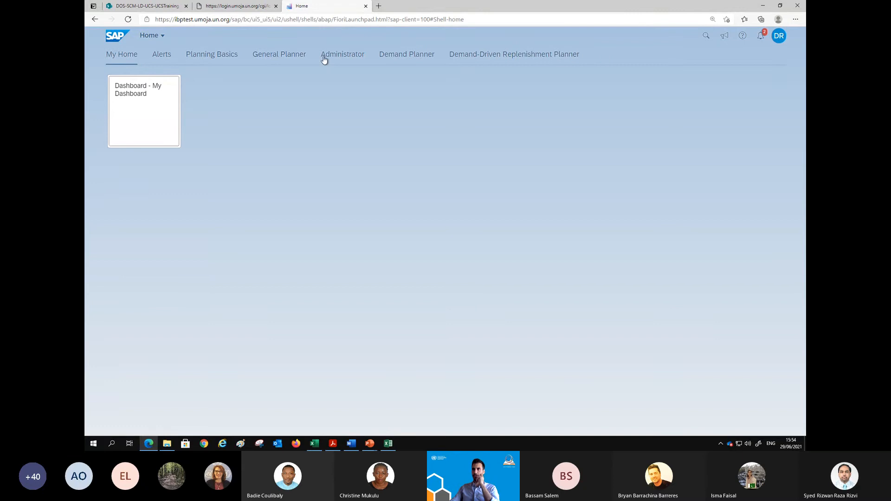
From the General Planner tab, search 'manage' and launch the Manage Processes app
{"action": "left_click", "coordinate": [301, 59]}
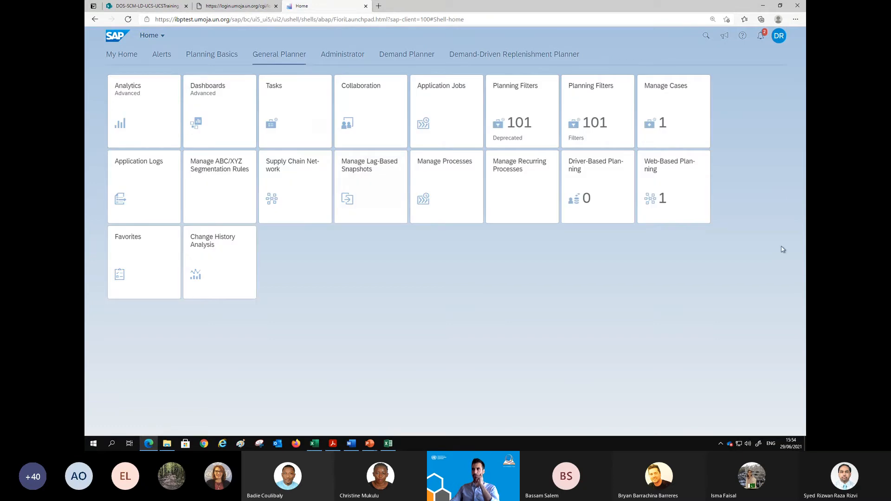
{"action": "left_click", "coordinate": [706, 37]}
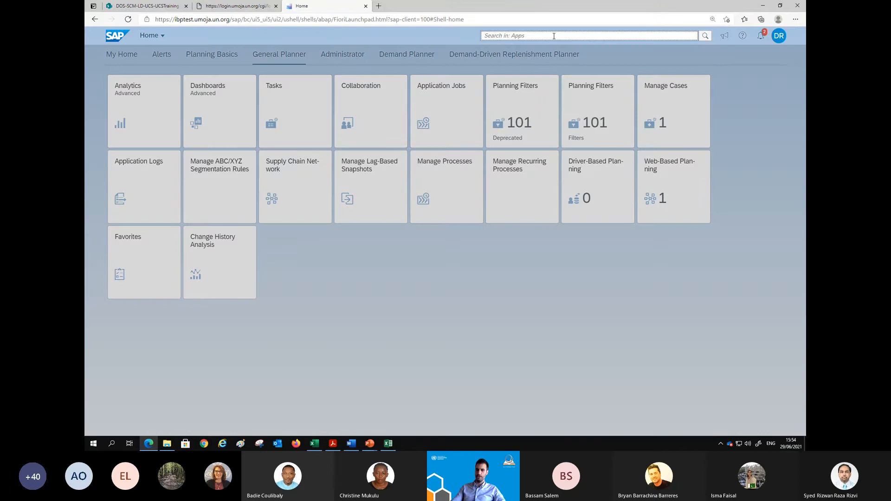
{"action": "type", "text": "manage process"}
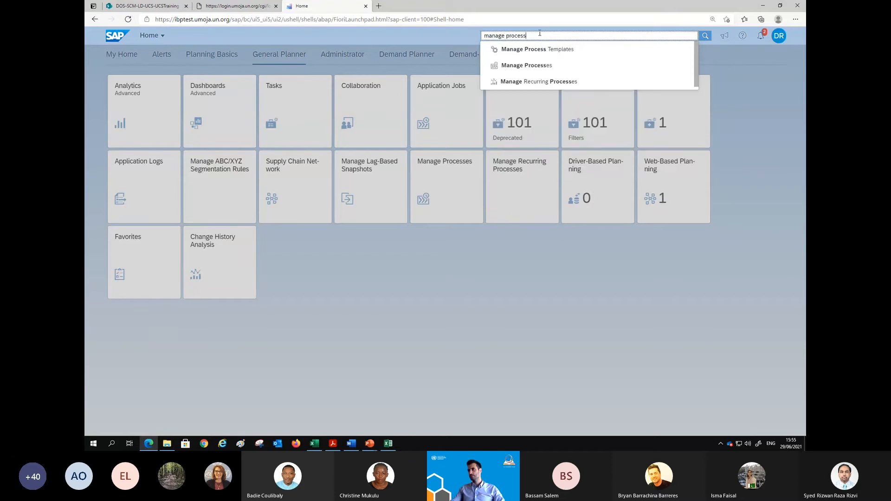
{"action": "left_click", "coordinate": [503, 70]}
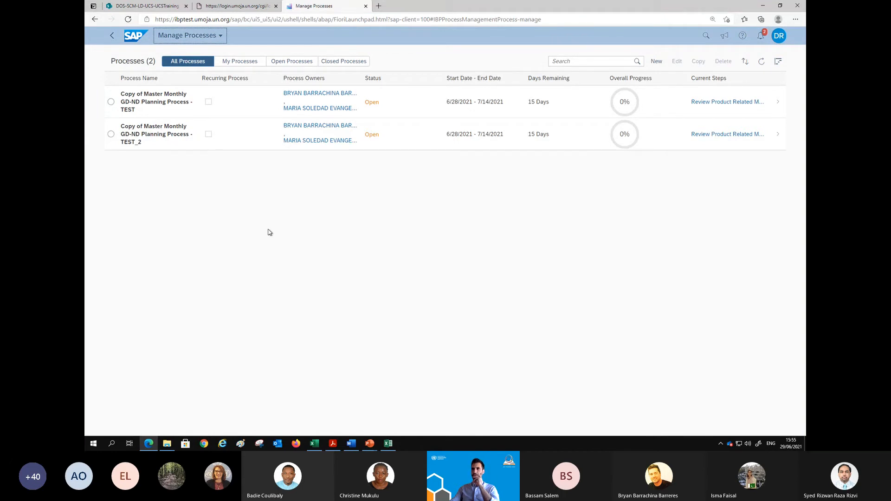
Toggle from My Processes back to All Processes and open the TEST planning process
{"action": "left_click", "coordinate": [248, 62]}
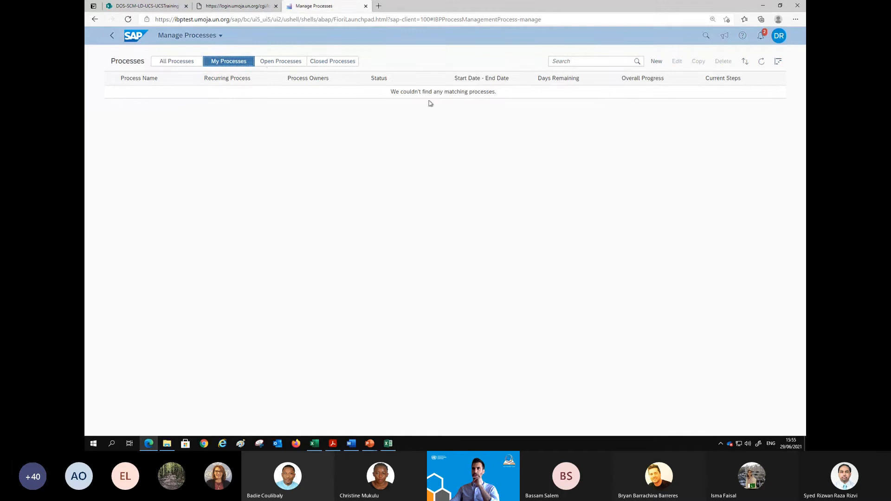
{"action": "left_click", "coordinate": [177, 62]}
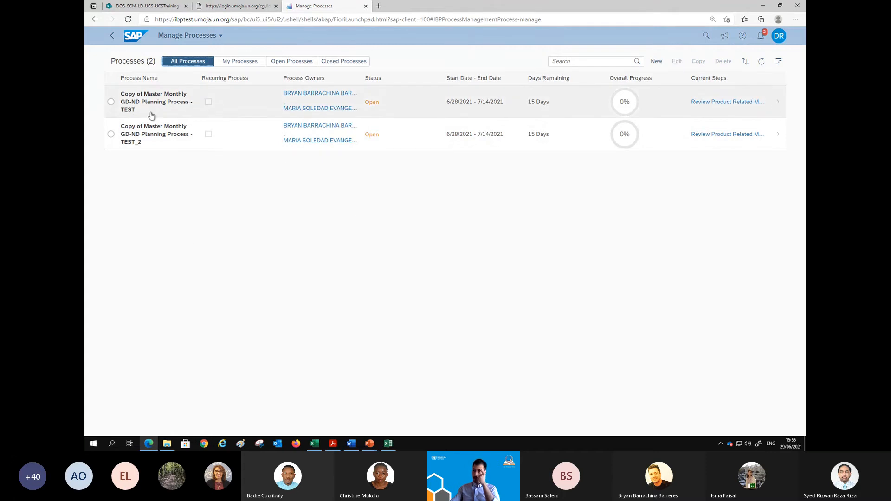
{"action": "left_click", "coordinate": [773, 105]}
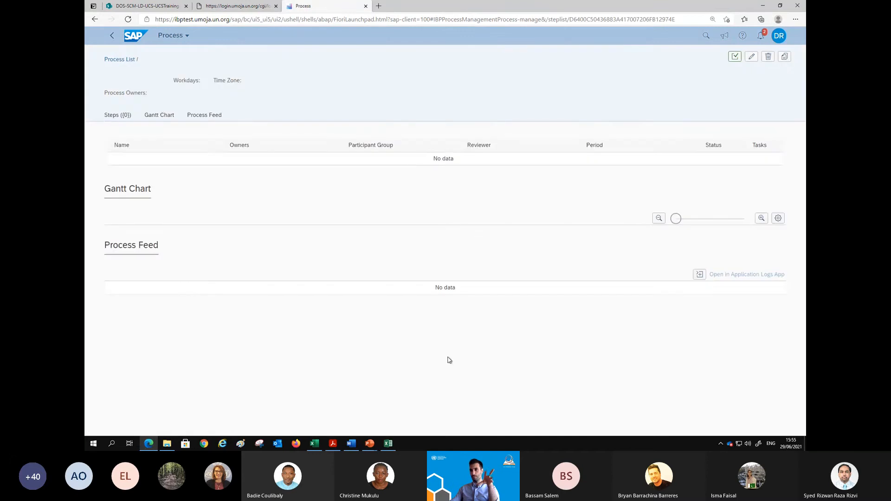
{"action": "mouse_move", "coordinate": [368, 444]}
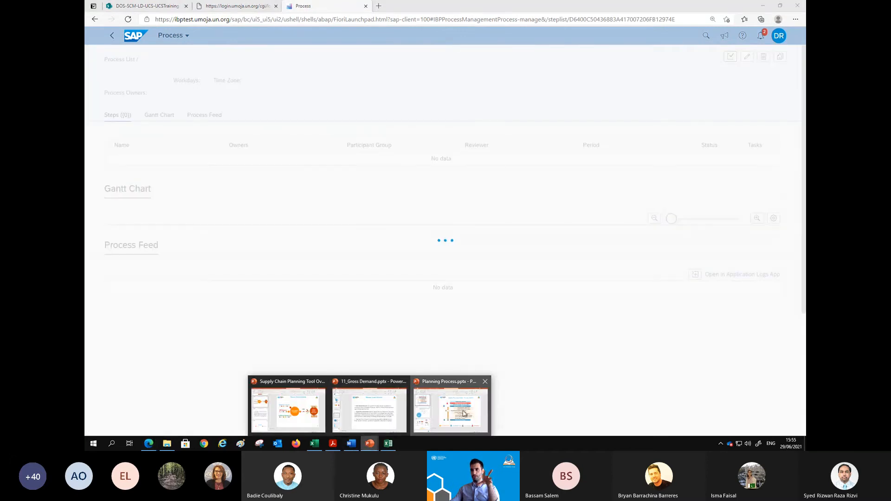
{"action": "left_click", "coordinate": [463, 410]}
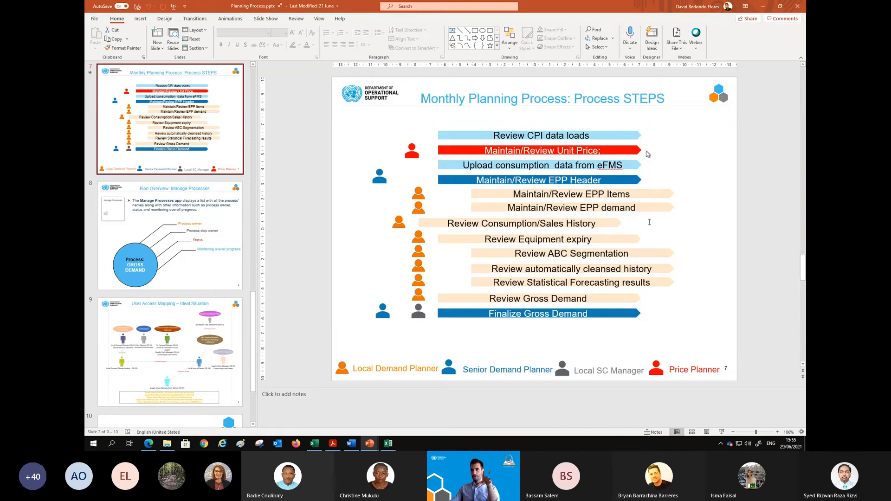
{"action": "scroll", "coordinate": [202, 175], "scroll_direction": "up", "scroll_amount": 5}
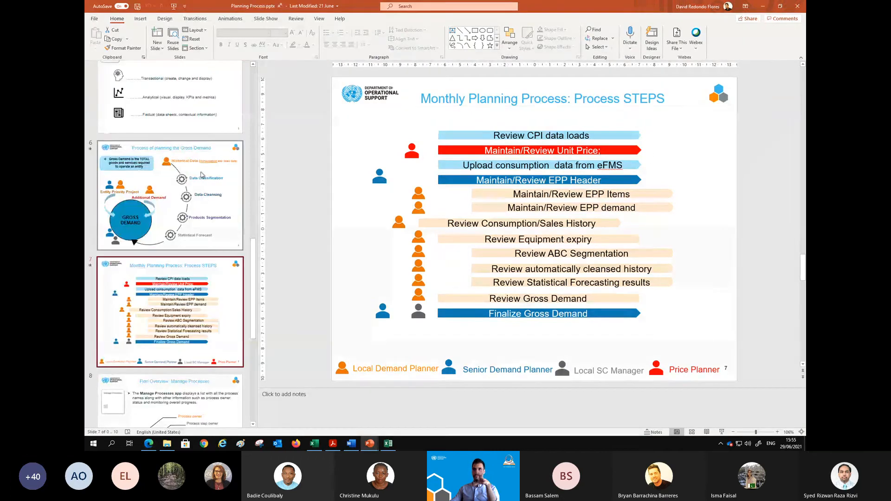
{"action": "left_click", "coordinate": [203, 175]}
{"action": "left_click", "coordinate": [209, 262]}
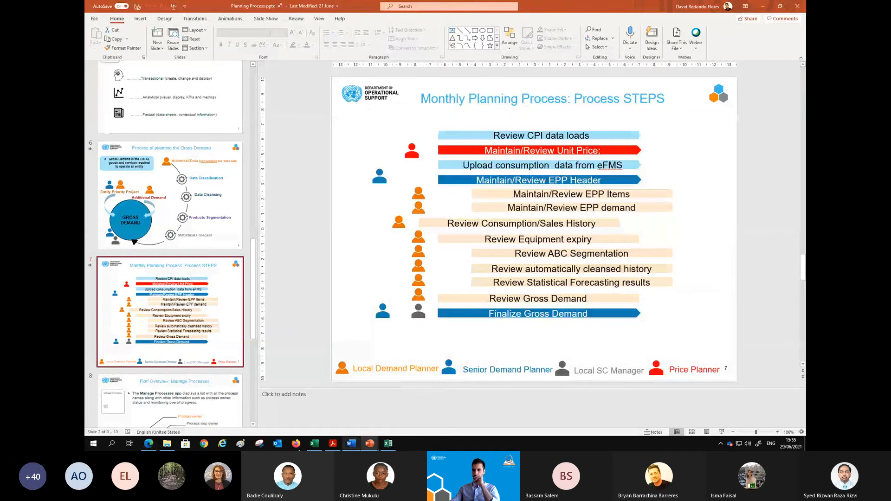
{"action": "left_click", "coordinate": [150, 448]}
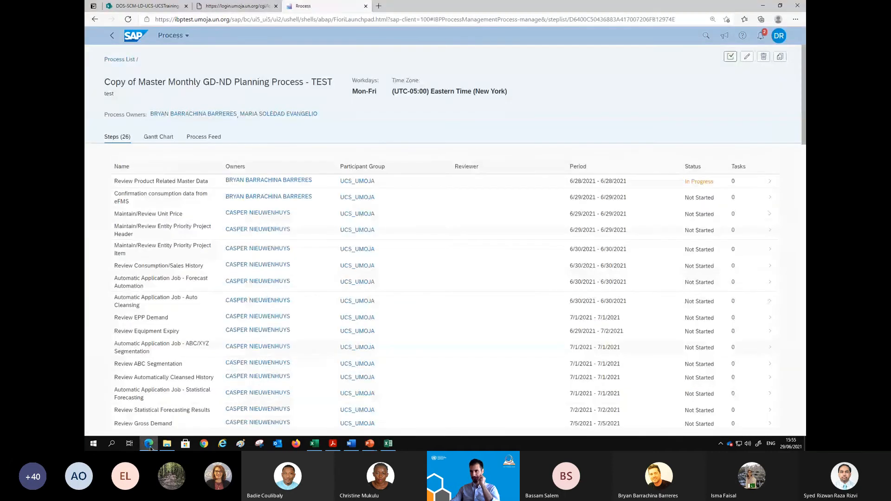
Scroll through the TEST process's steps, then go back via the Process List breadcrumb
{"action": "scroll", "coordinate": [271, 277], "scroll_direction": "down", "scroll_amount": 2}
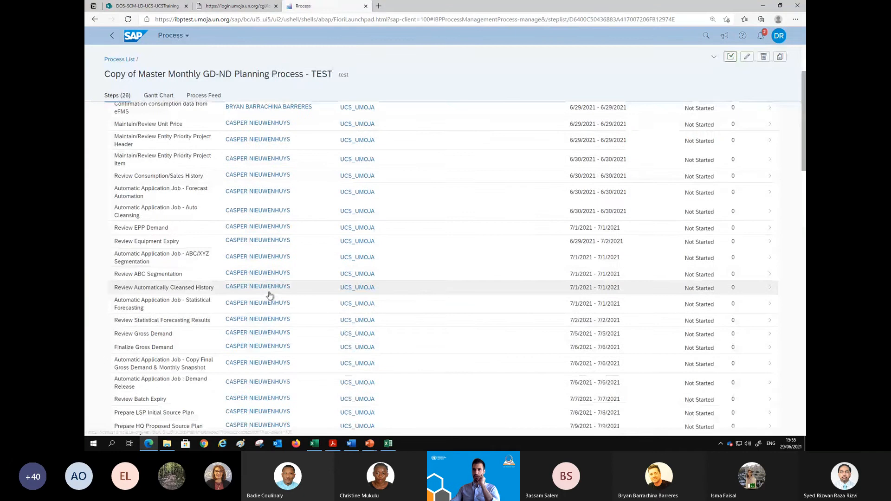
{"action": "scroll", "coordinate": [257, 297], "scroll_direction": "up", "scroll_amount": 2}
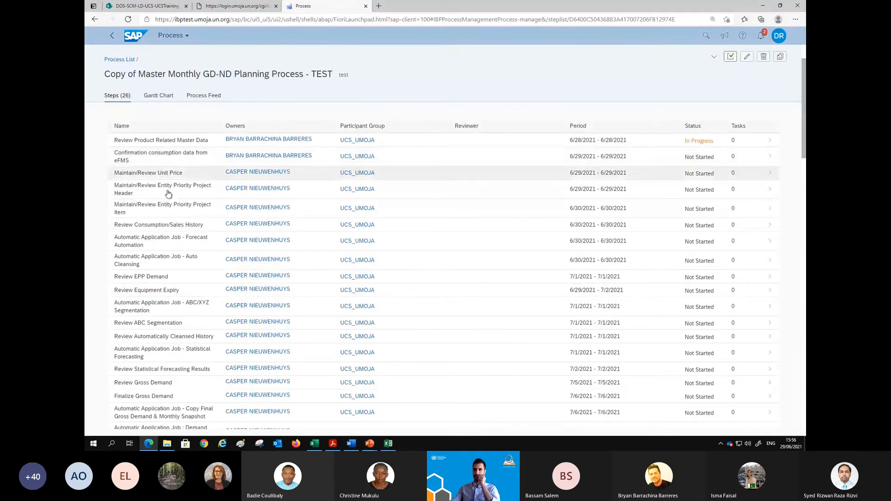
{"action": "scroll", "coordinate": [169, 204], "scroll_direction": "down", "scroll_amount": 3}
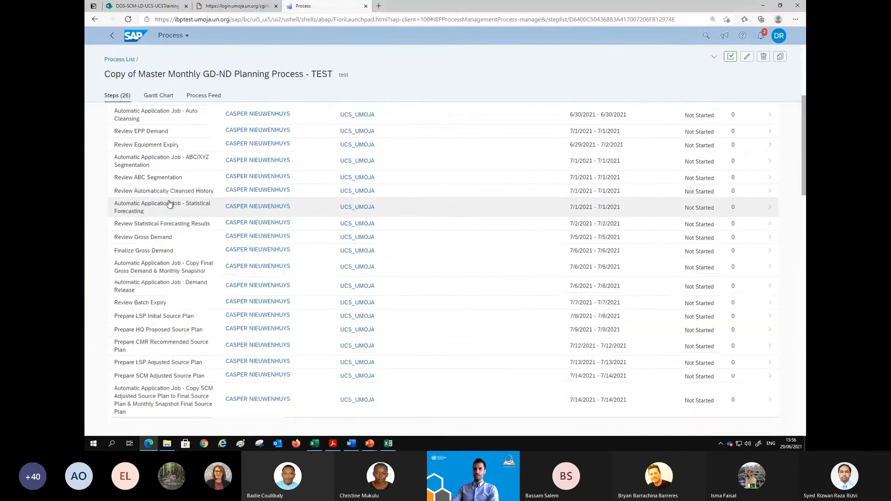
{"action": "scroll", "coordinate": [180, 395], "scroll_direction": "up", "scroll_amount": 2}
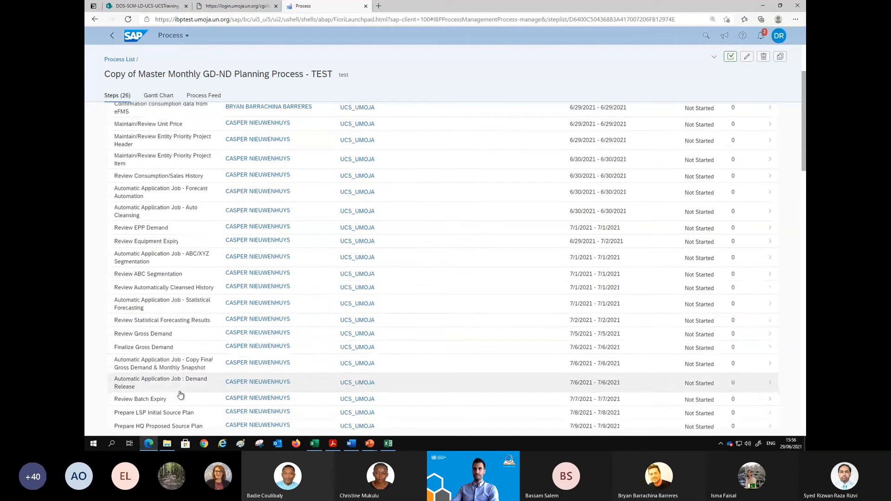
{"action": "scroll", "coordinate": [211, 183], "scroll_direction": "up", "scroll_amount": 1}
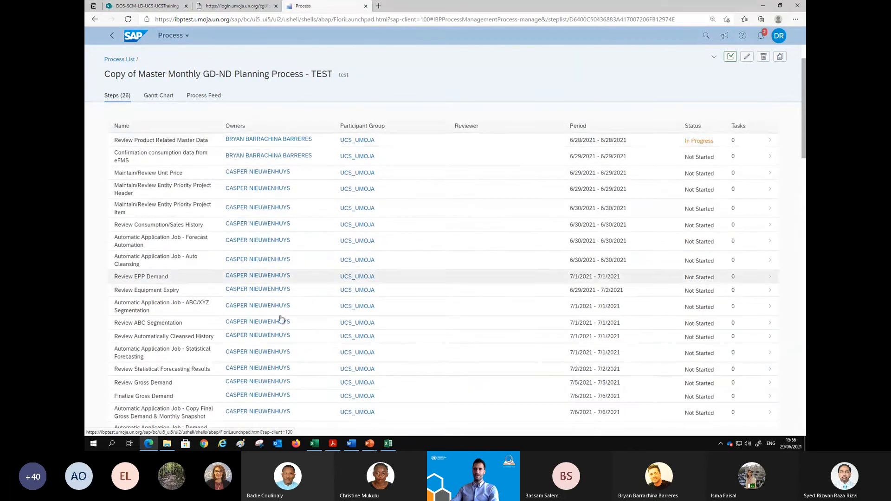
{"action": "scroll", "coordinate": [281, 320], "scroll_direction": "down", "scroll_amount": 3}
{"action": "scroll", "coordinate": [281, 321], "scroll_direction": "down", "scroll_amount": 3}
{"action": "scroll", "coordinate": [281, 320], "scroll_direction": "up", "scroll_amount": 5}
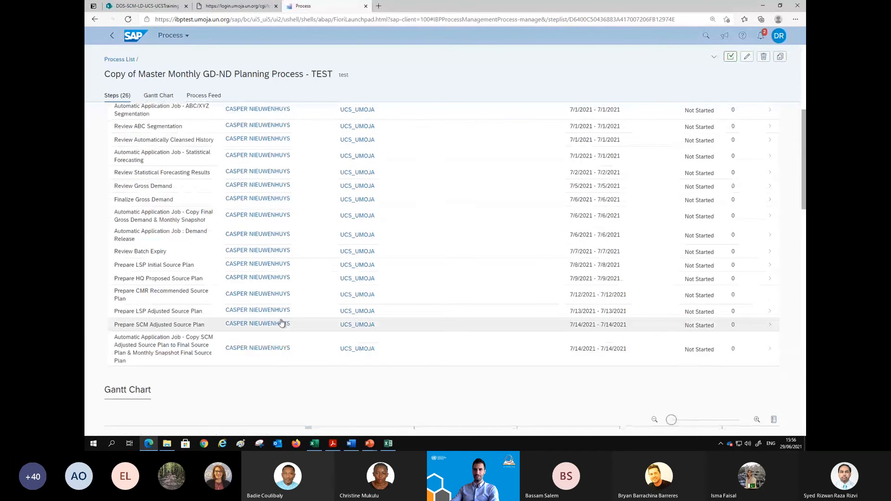
{"action": "scroll", "coordinate": [267, 224], "scroll_direction": "up", "scroll_amount": 3}
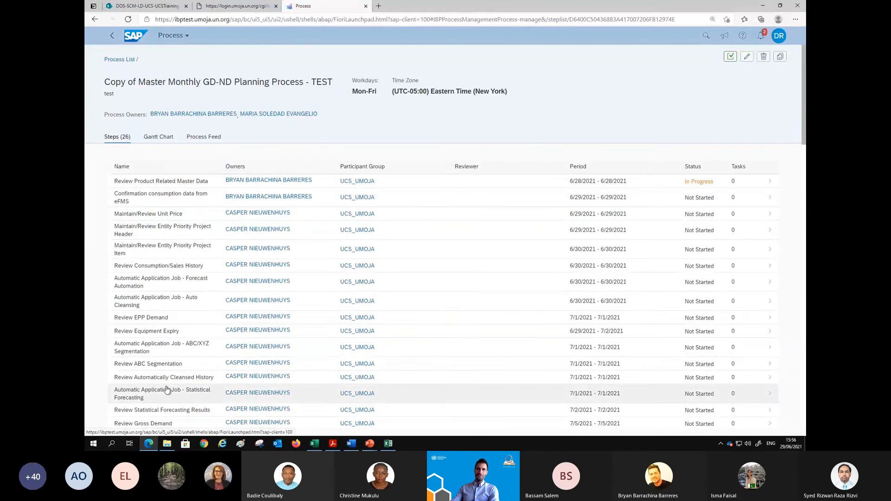
{"action": "scroll", "coordinate": [167, 390], "scroll_direction": "down", "scroll_amount": 1}
{"action": "scroll", "coordinate": [167, 389], "scroll_direction": "down", "scroll_amount": 2}
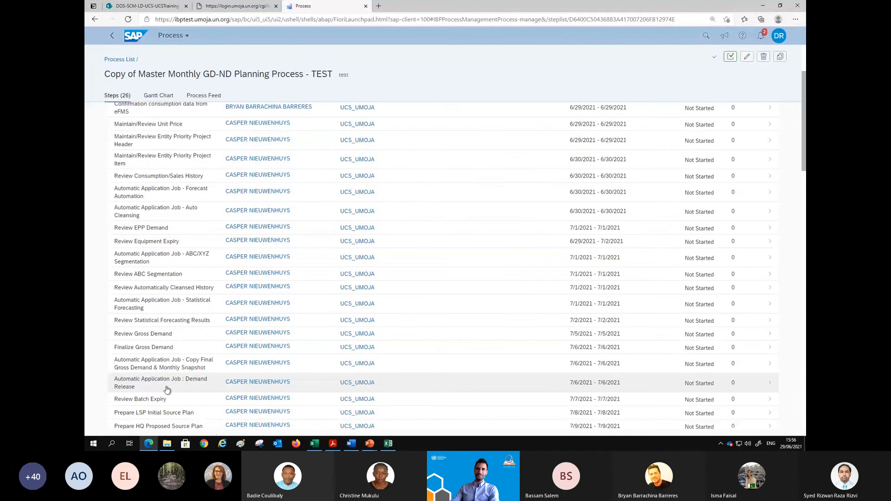
{"action": "scroll", "coordinate": [167, 389], "scroll_direction": "down", "scroll_amount": 4}
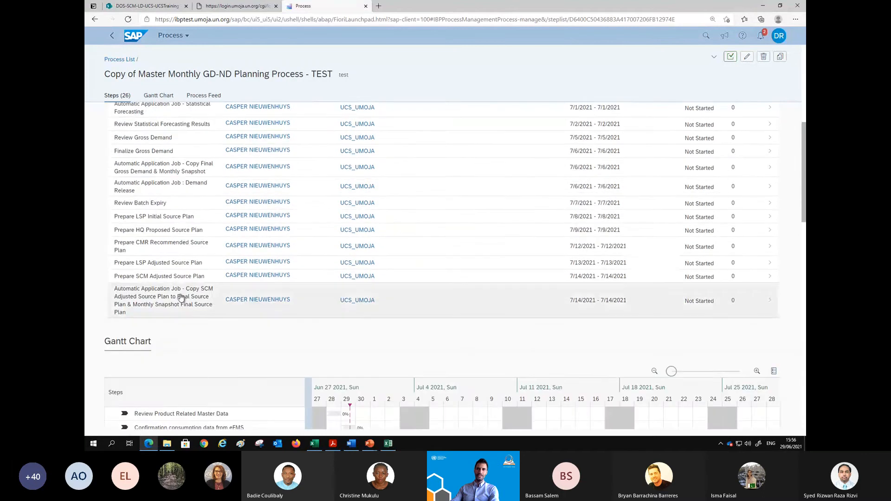
{"action": "scroll", "coordinate": [179, 297], "scroll_direction": "up", "scroll_amount": 4}
{"action": "scroll", "coordinate": [180, 297], "scroll_direction": "up", "scroll_amount": 3}
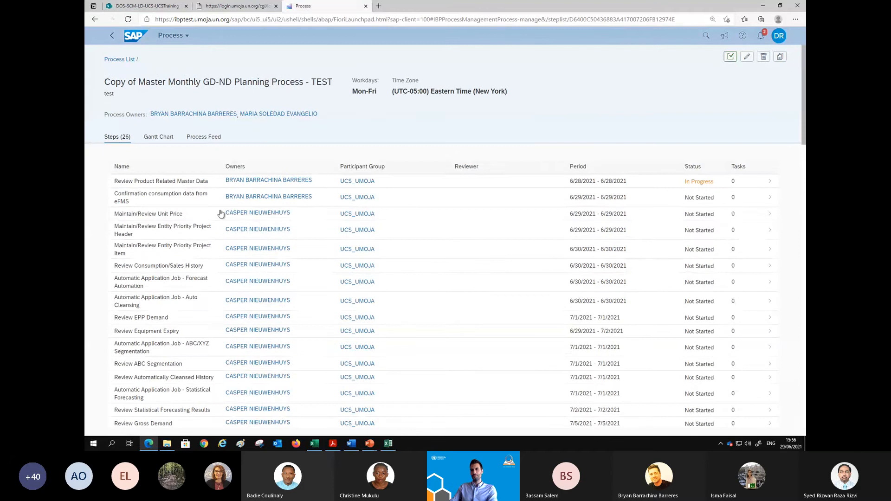
{"action": "left_click", "coordinate": [118, 60]}
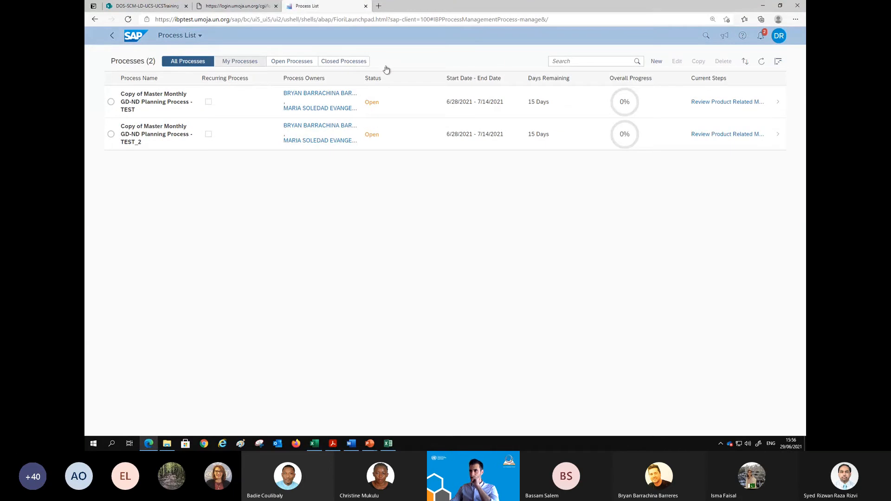
{"action": "left_click", "coordinate": [587, 62]}
{"action": "type", "text": "Cohort"}
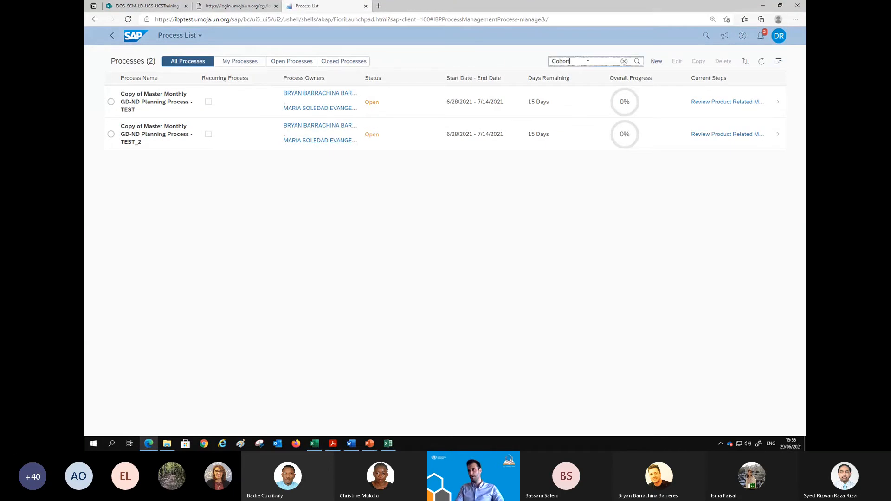
{"action": "key", "text": "Return"}
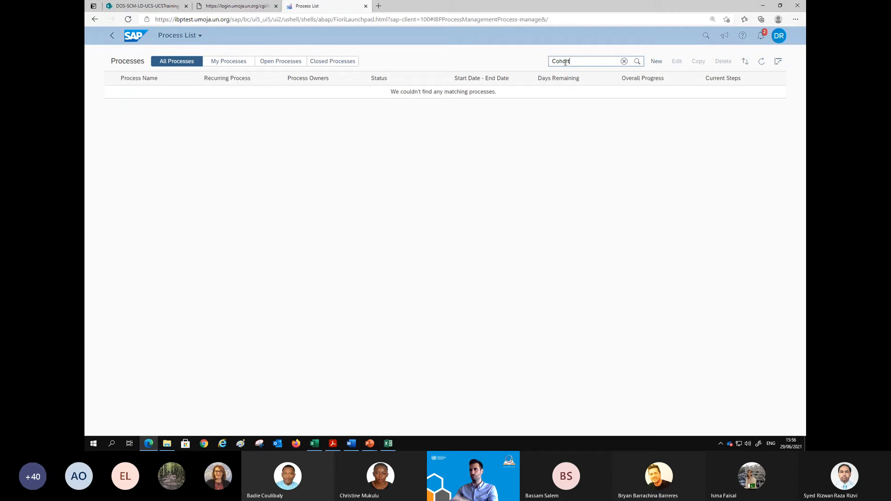
{"action": "double_click", "coordinate": [565, 62]}
{"action": "key", "text": "BackSpace"}
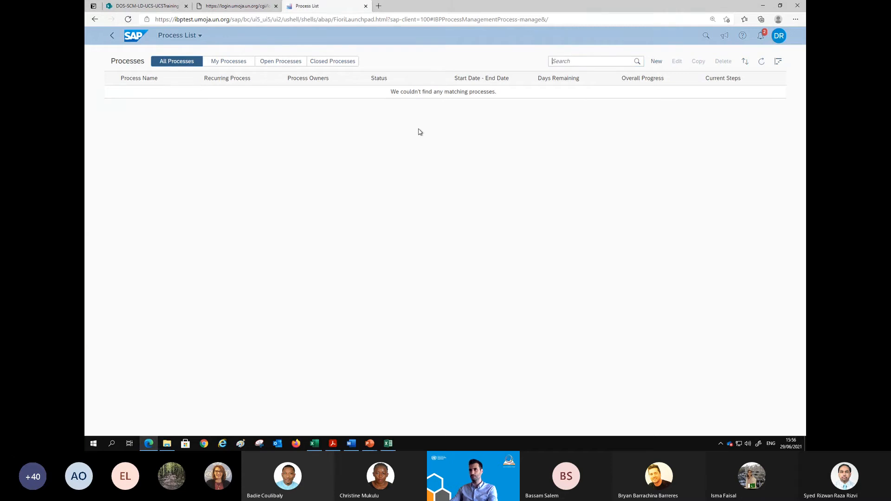
{"action": "left_click", "coordinate": [218, 60]}
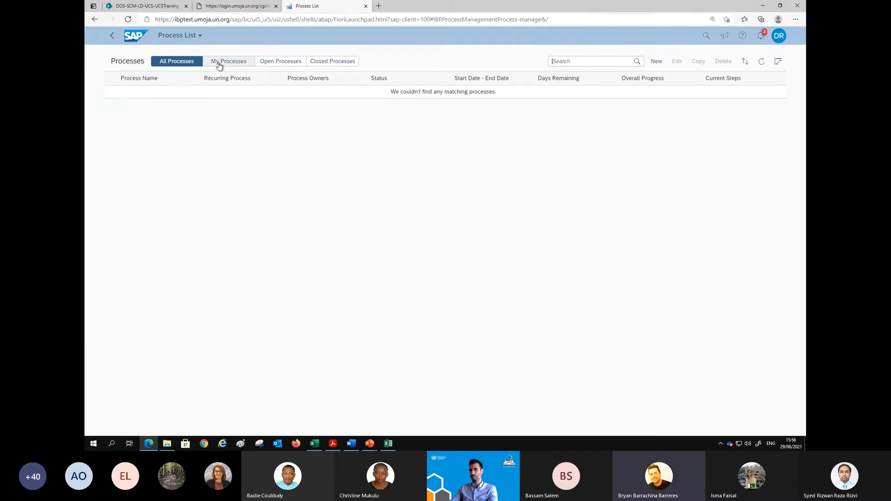
{"action": "left_click", "coordinate": [185, 64]}
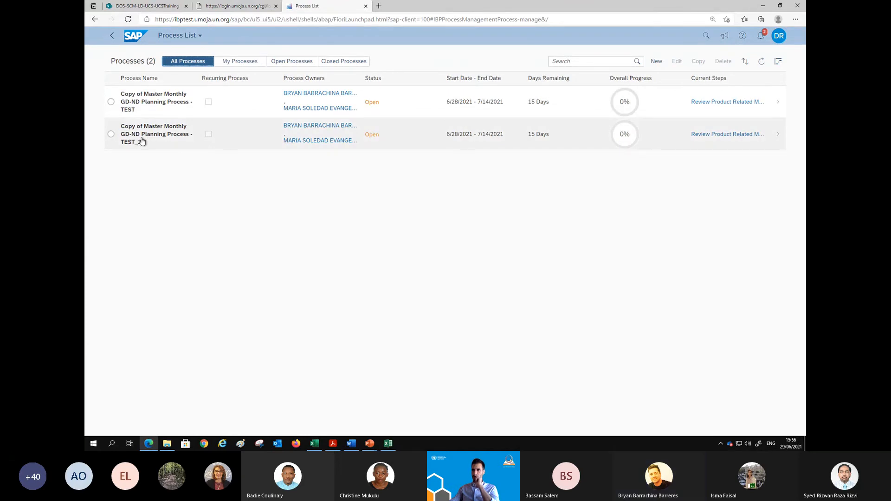
Open TEST_2, scan its steps, and view the Maintain/Review Unit Price step details
{"action": "left_click", "coordinate": [159, 141]}
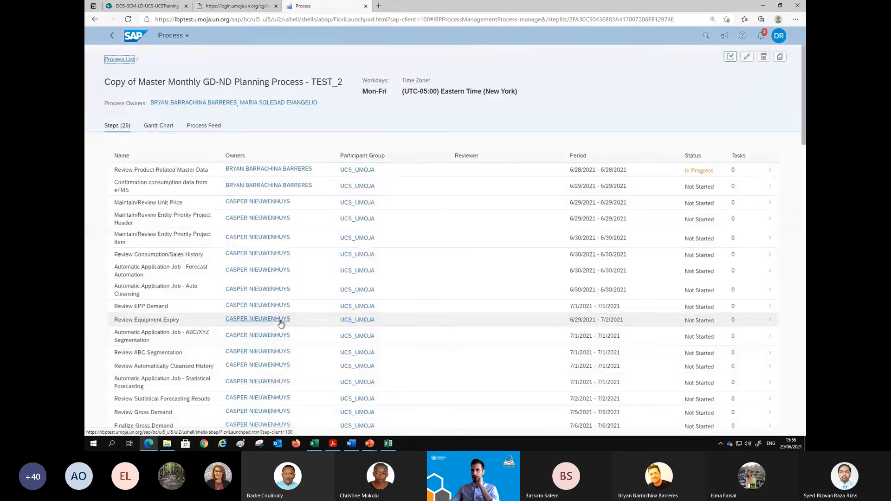
{"action": "scroll", "coordinate": [186, 401], "scroll_direction": "down", "scroll_amount": 1}
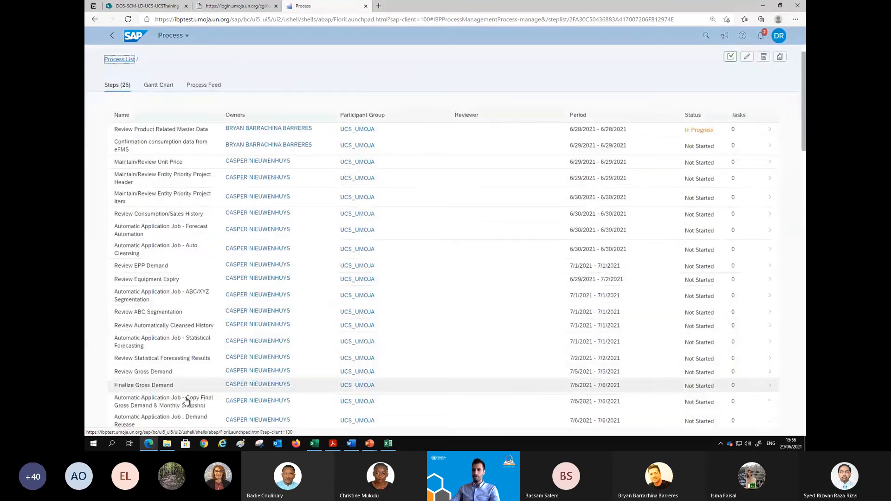
{"action": "scroll", "coordinate": [186, 401], "scroll_direction": "down", "scroll_amount": 4}
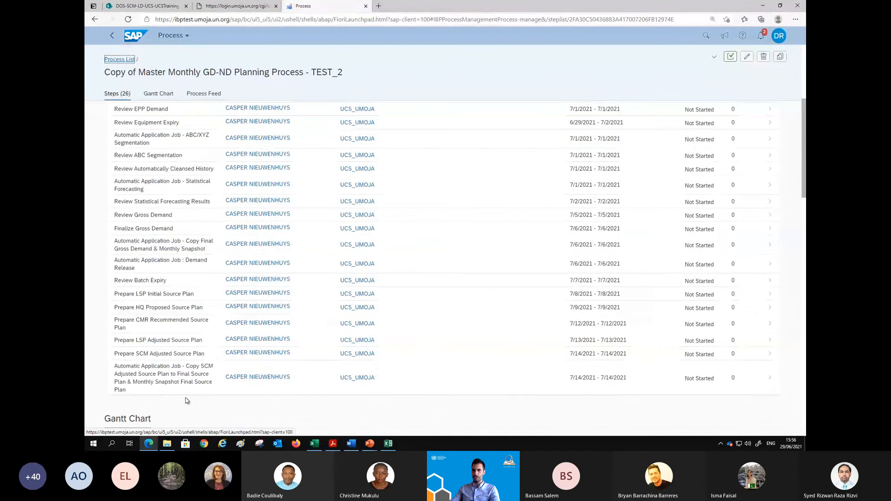
{"action": "scroll", "coordinate": [186, 402], "scroll_direction": "up", "scroll_amount": 2}
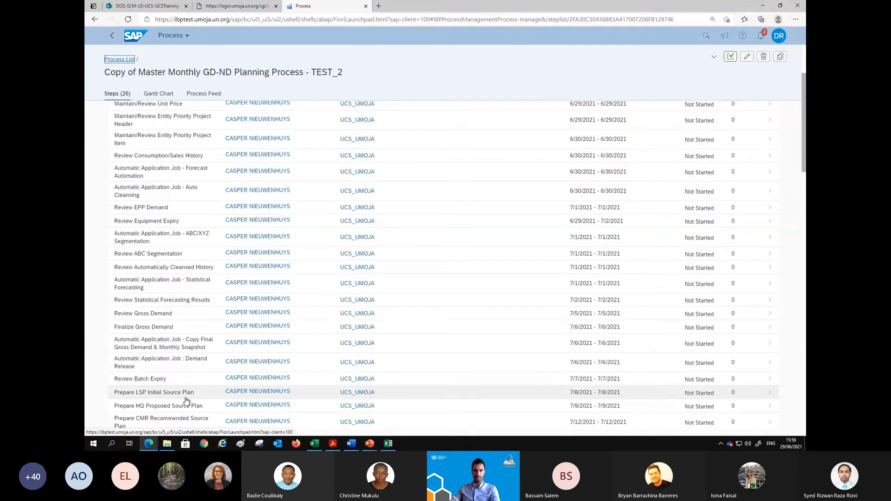
{"action": "scroll", "coordinate": [186, 401], "scroll_direction": "up", "scroll_amount": 3}
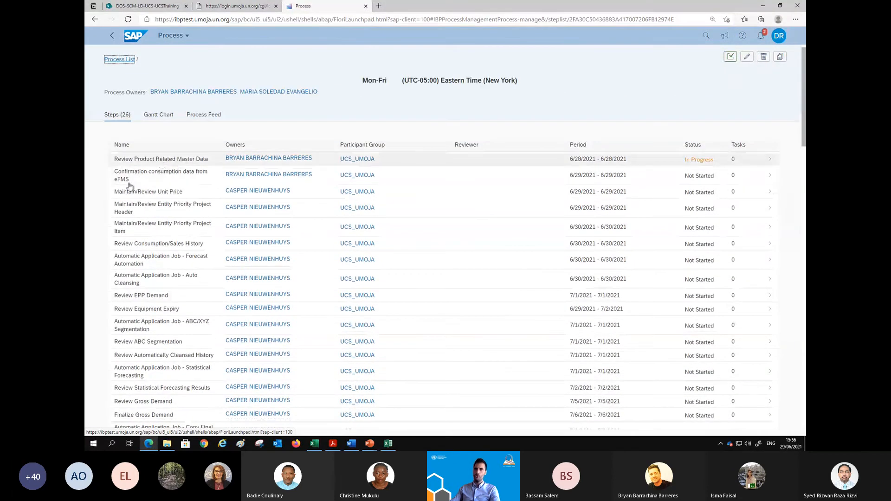
{"action": "left_click", "coordinate": [195, 194]}
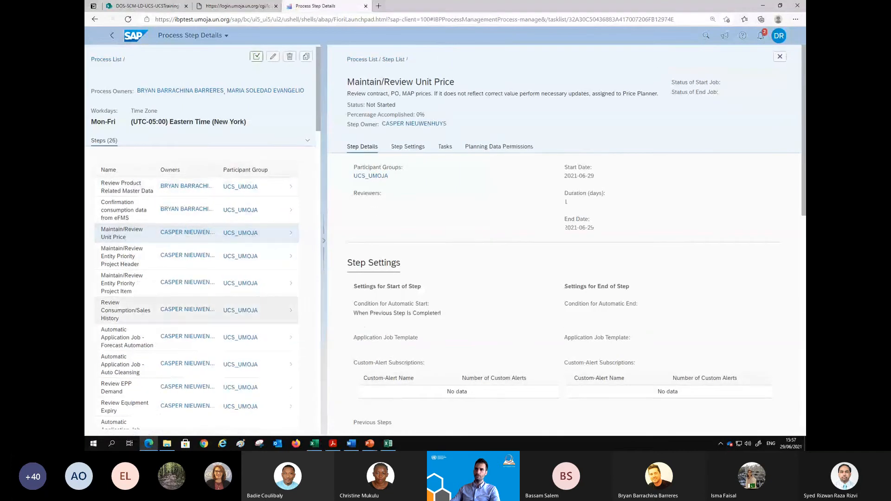
{"action": "left_click", "coordinate": [372, 447]}
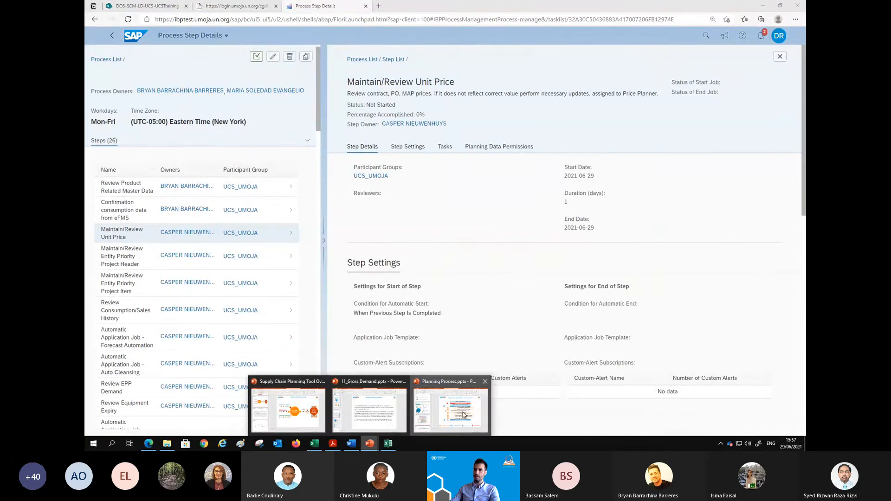
{"action": "left_click", "coordinate": [450, 406]}
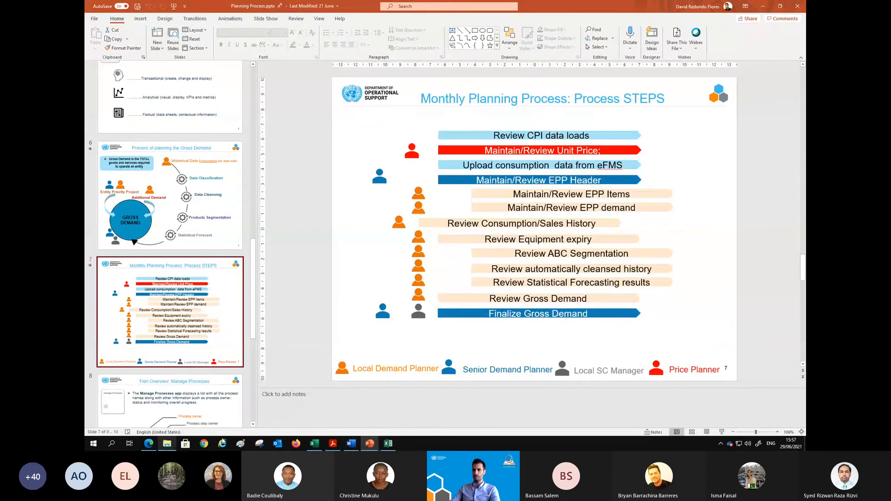
{"action": "left_click", "coordinate": [149, 444]}
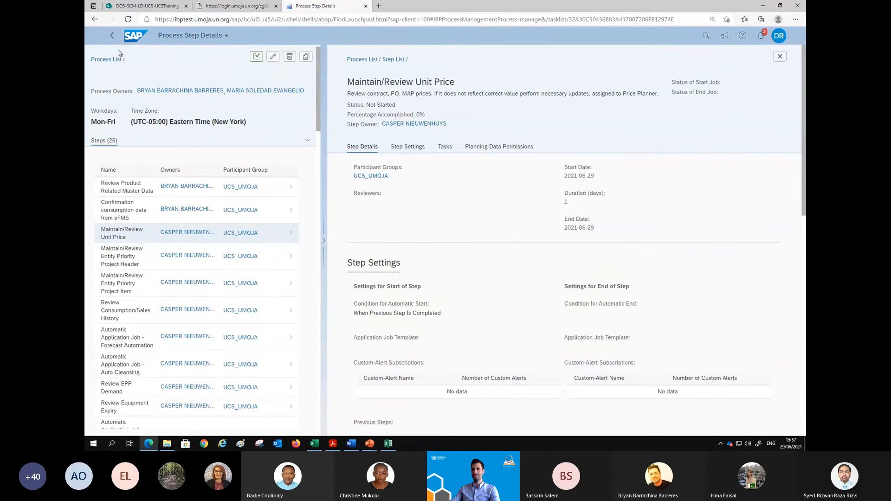
Close the TEST_2 step details and return to the Process List breadcrumb
{"action": "left_click", "coordinate": [779, 56]}
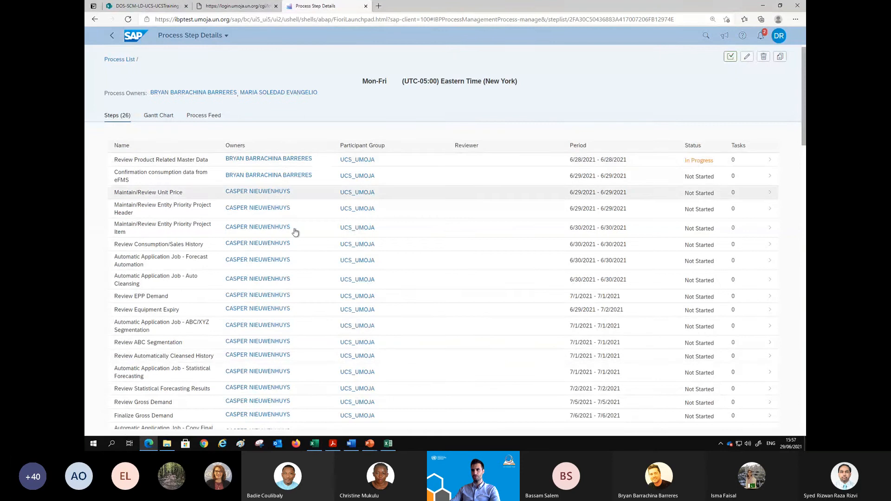
{"action": "scroll", "coordinate": [294, 234], "scroll_direction": "down", "scroll_amount": 5}
{"action": "scroll", "coordinate": [295, 237], "scroll_direction": "up", "scroll_amount": 5}
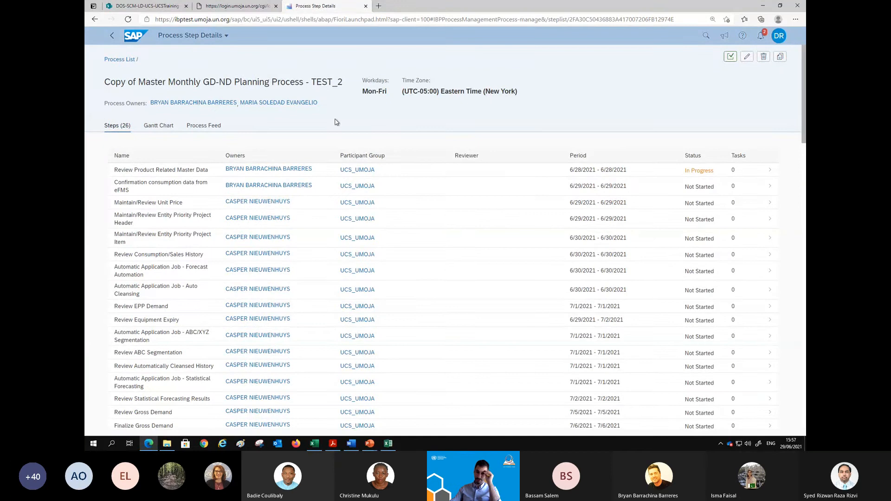
{"action": "left_click", "coordinate": [120, 63]}
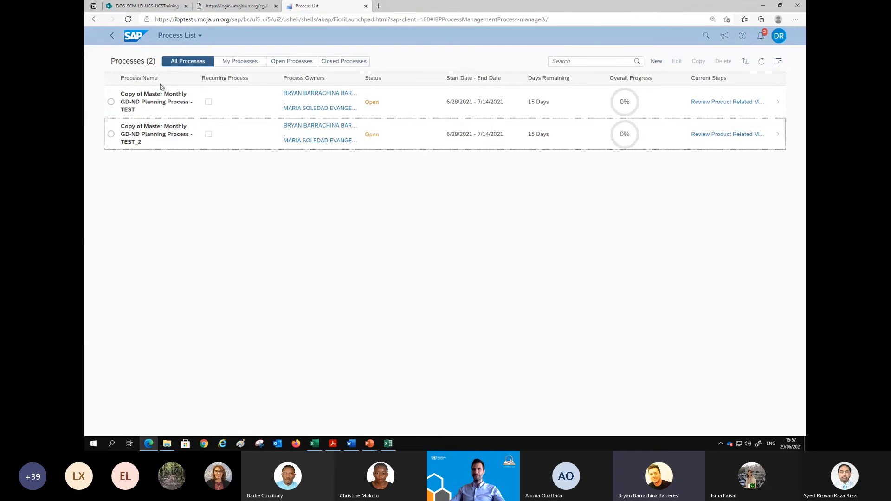
{"action": "mouse_move", "coordinate": [367, 447]}
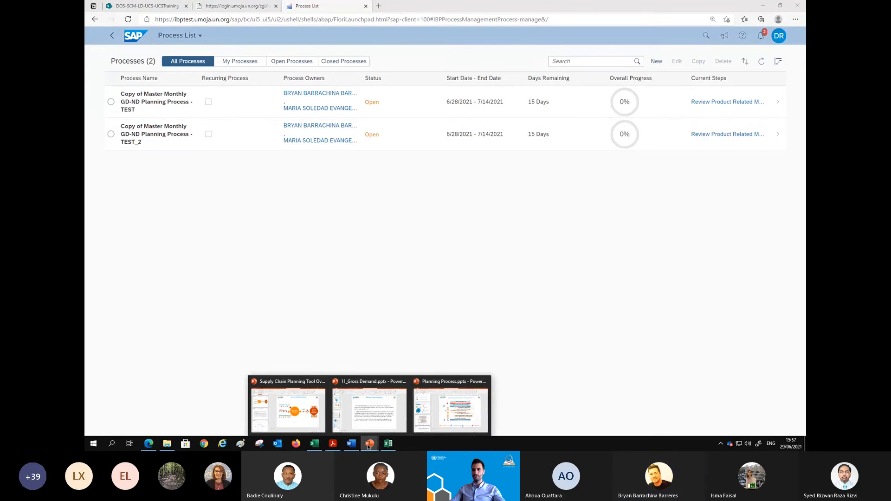
{"action": "left_click", "coordinate": [470, 405]}
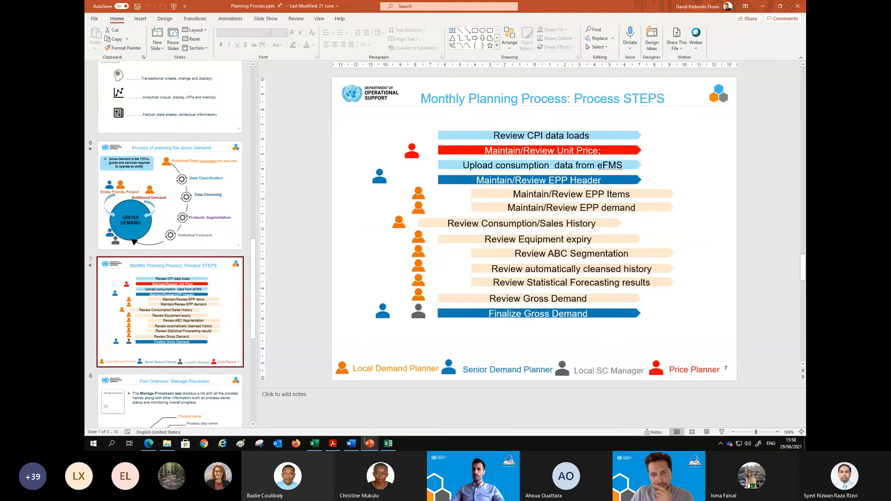
{"action": "left_click", "coordinate": [150, 444]}
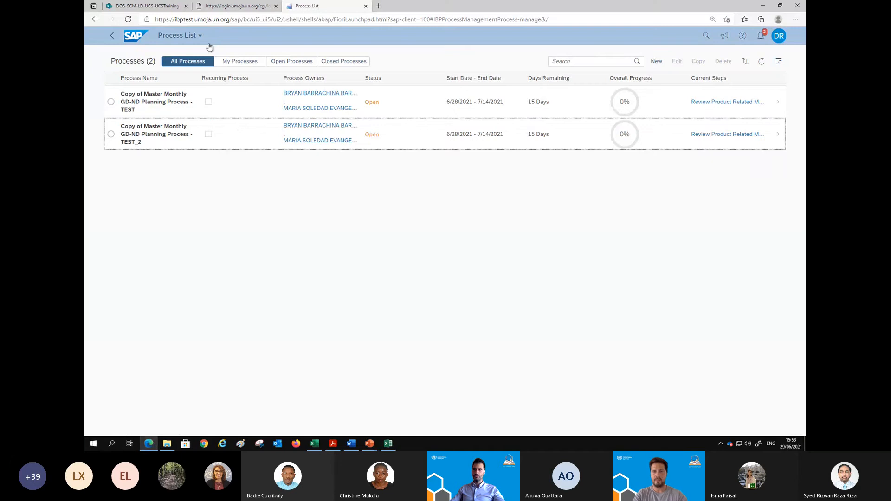
{"action": "left_click", "coordinate": [234, 137]}
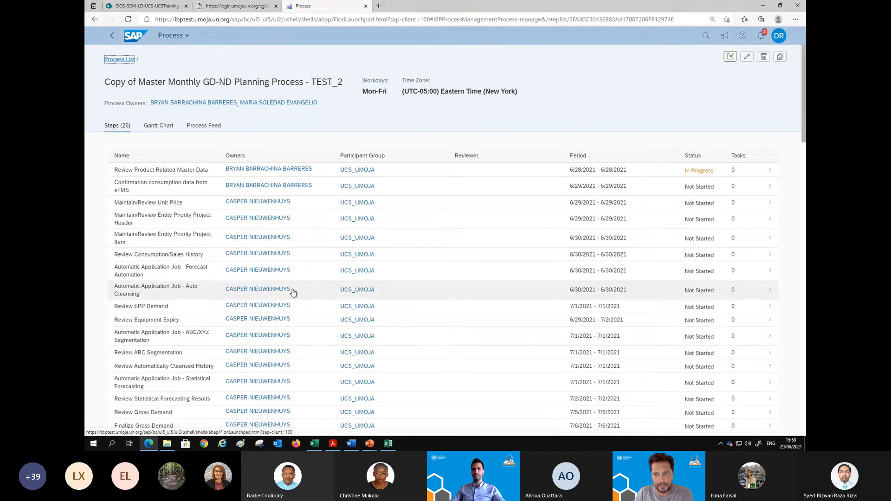
{"action": "scroll", "coordinate": [219, 334], "scroll_direction": "down", "scroll_amount": 2}
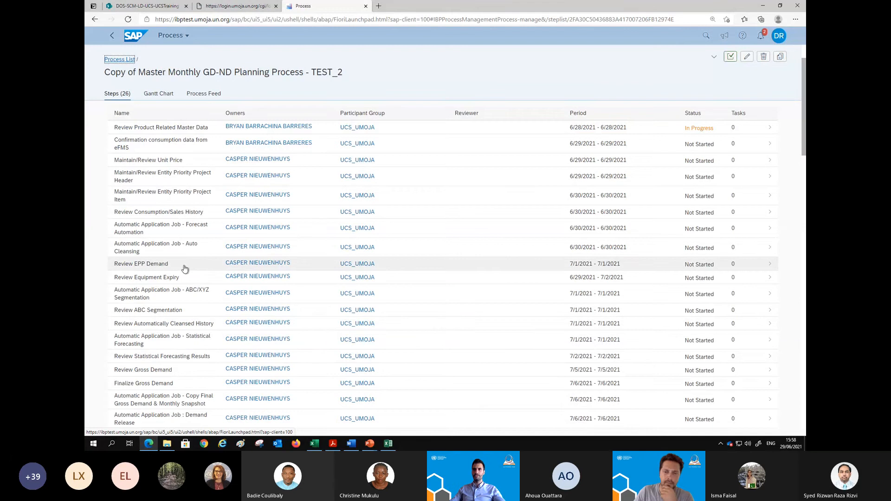
{"action": "left_click", "coordinate": [207, 184]}
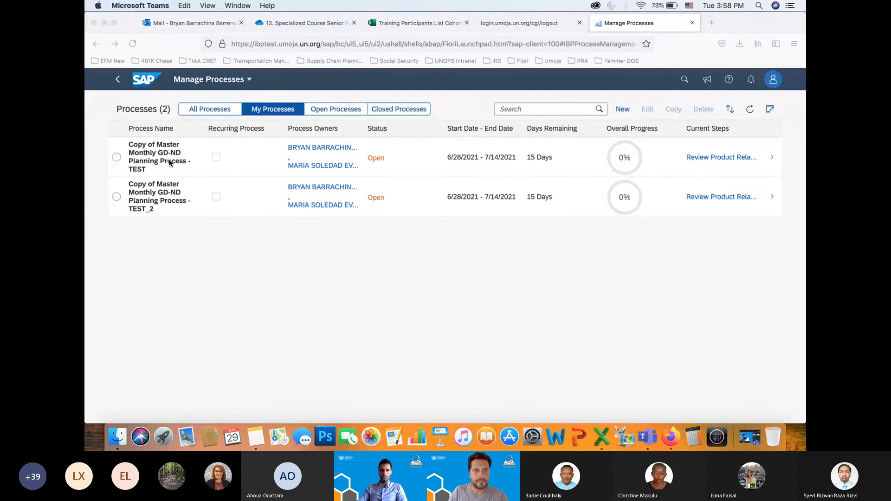
Open TEST's Review Product Related Master Data step and reveal its Mark as Completed action
{"action": "left_click", "coordinate": [119, 163]}
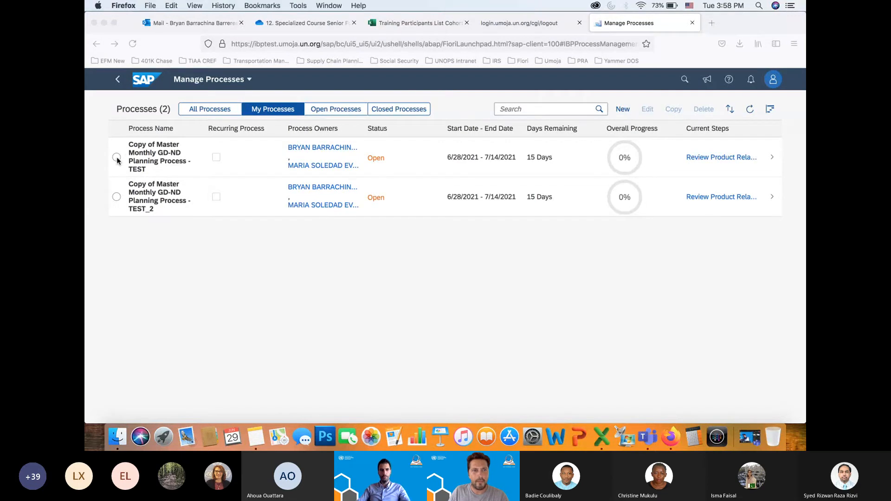
{"action": "left_click", "coordinate": [771, 159]}
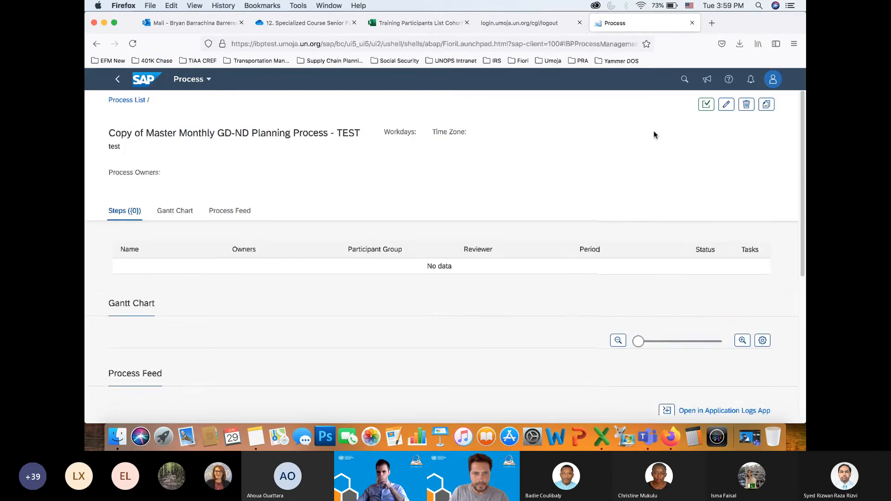
{"action": "scroll", "coordinate": [605, 132], "scroll_direction": "down", "scroll_amount": 2}
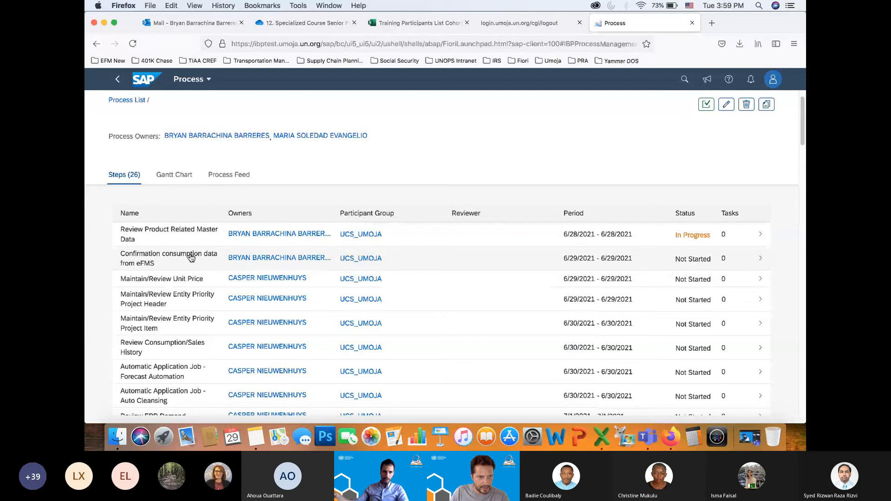
{"action": "scroll", "coordinate": [190, 258], "scroll_direction": "down", "scroll_amount": 1}
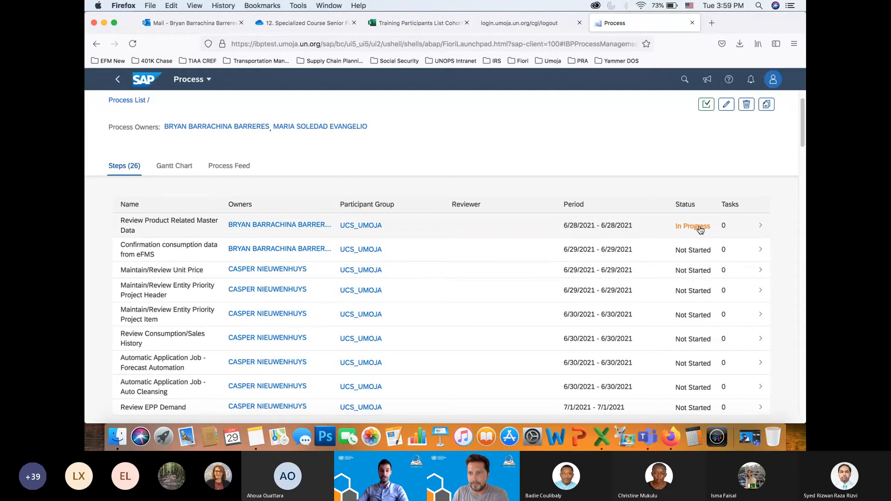
{"action": "left_click", "coordinate": [760, 228]}
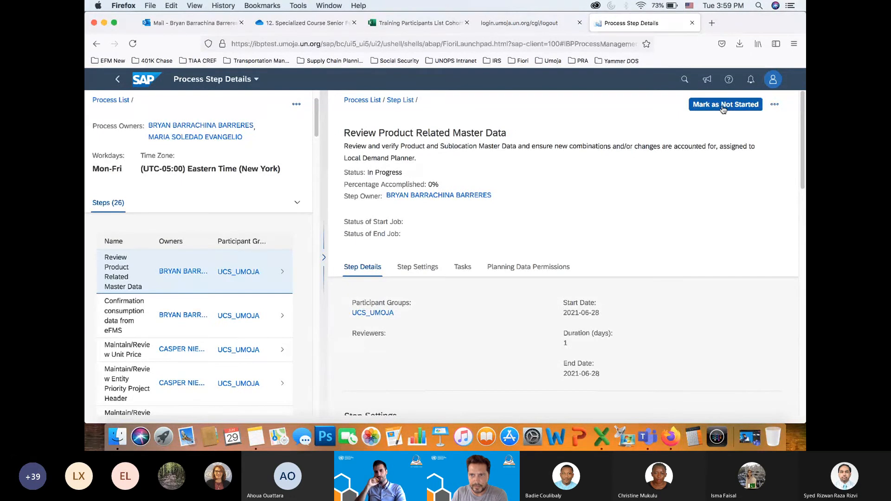
{"action": "left_click", "coordinate": [777, 106]}
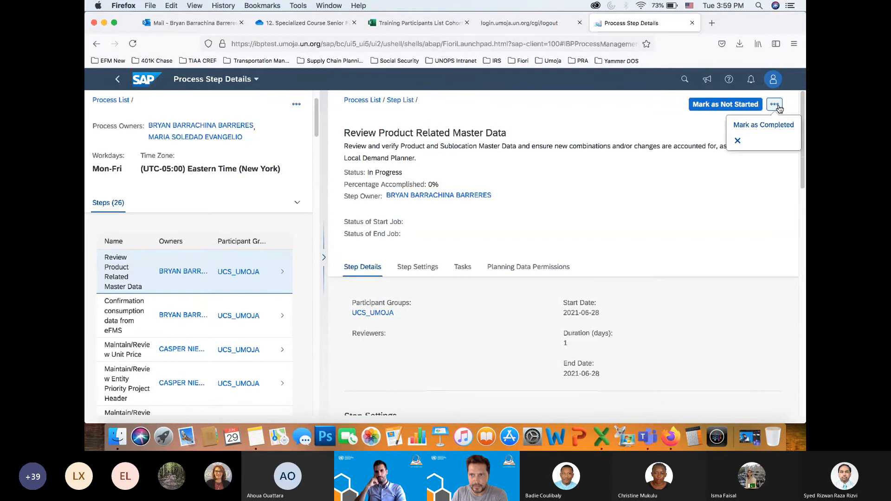
{"action": "left_click", "coordinate": [763, 129]}
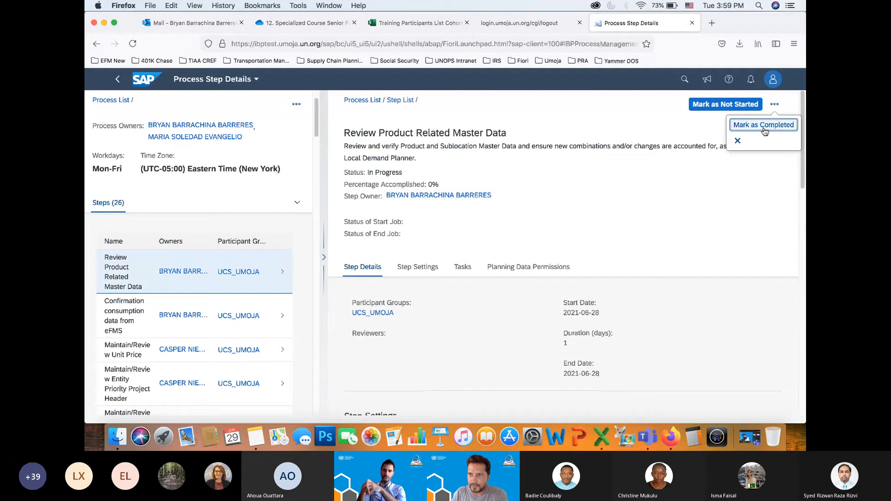
Mark the step Completed, then reopen TEST from All Processes to confirm 3.8% progress
{"action": "left_click", "coordinate": [764, 126]}
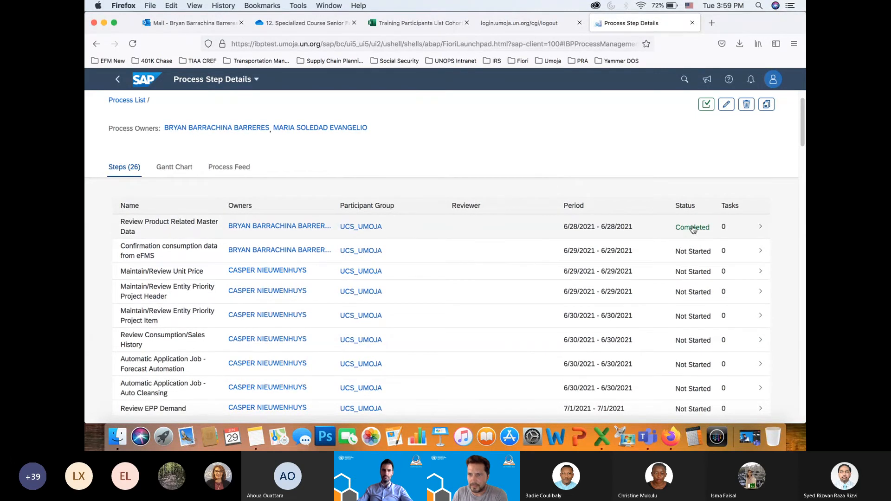
{"action": "left_click", "coordinate": [126, 101]}
{"action": "left_click", "coordinate": [209, 112]}
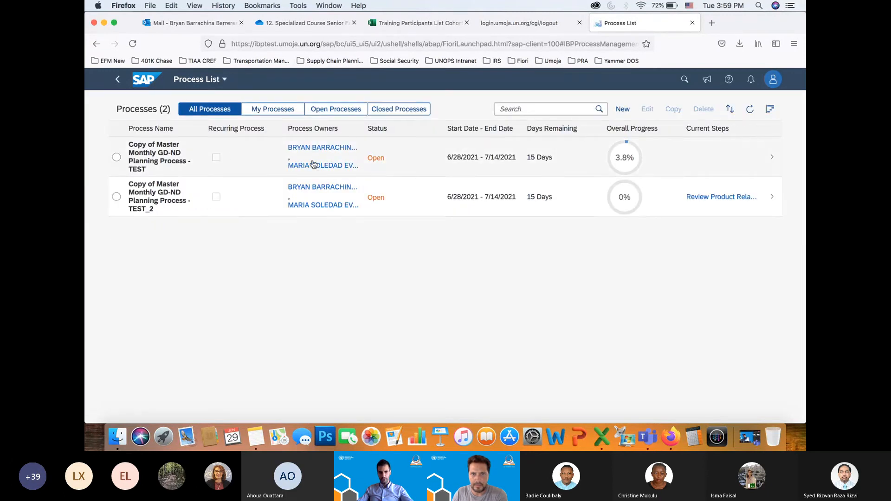
{"action": "left_click", "coordinate": [117, 158]}
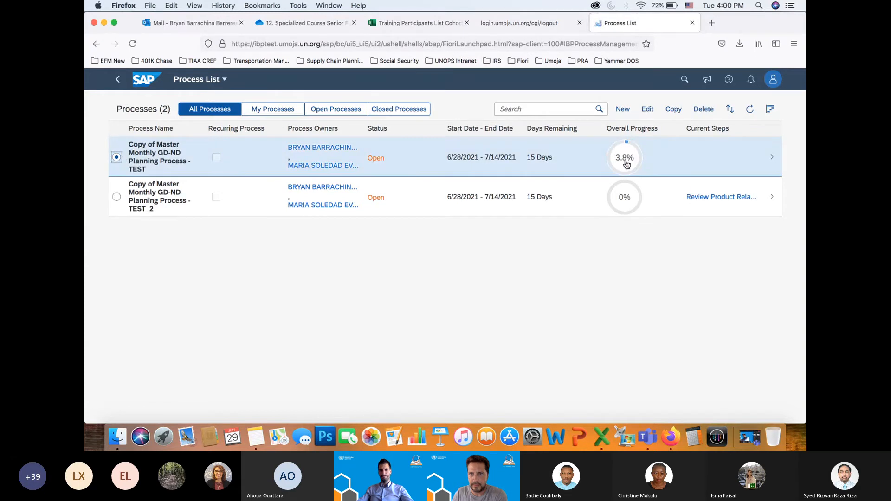
{"action": "mouse_move", "coordinate": [626, 164]}
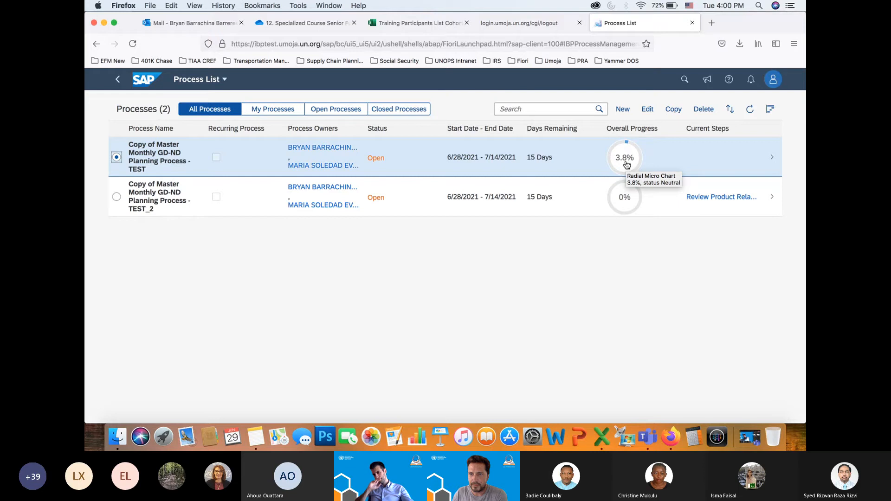
{"action": "left_click", "coordinate": [669, 161]}
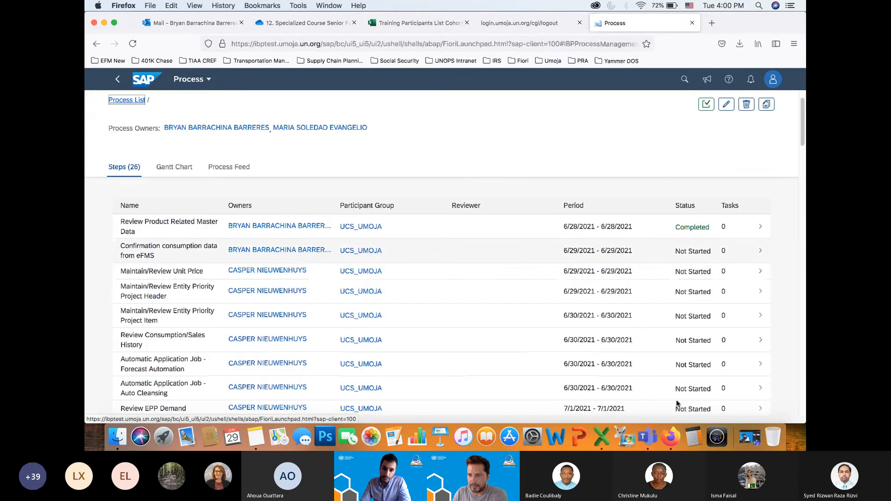
{"action": "left_click", "coordinate": [718, 400]}
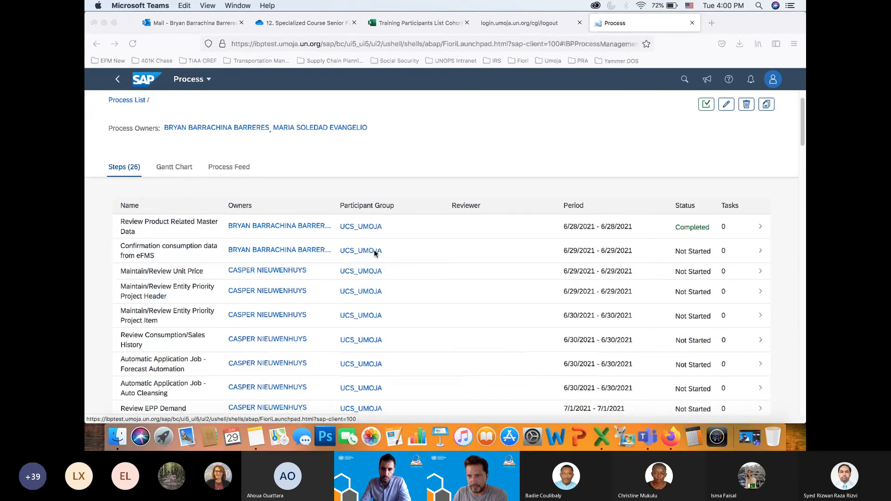
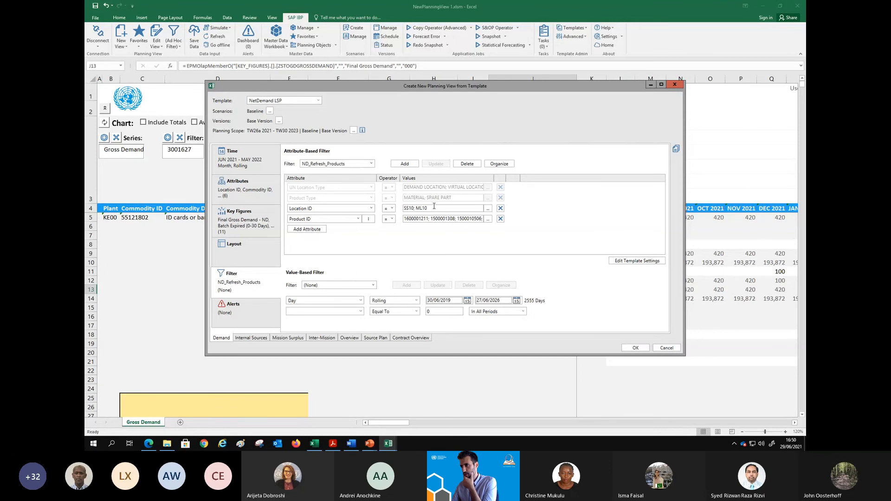
Delete SS10 from the Demand view's Location ID filter so only ML10 remains, then open Copy Settings
{"action": "left_click", "coordinate": [433, 207]}
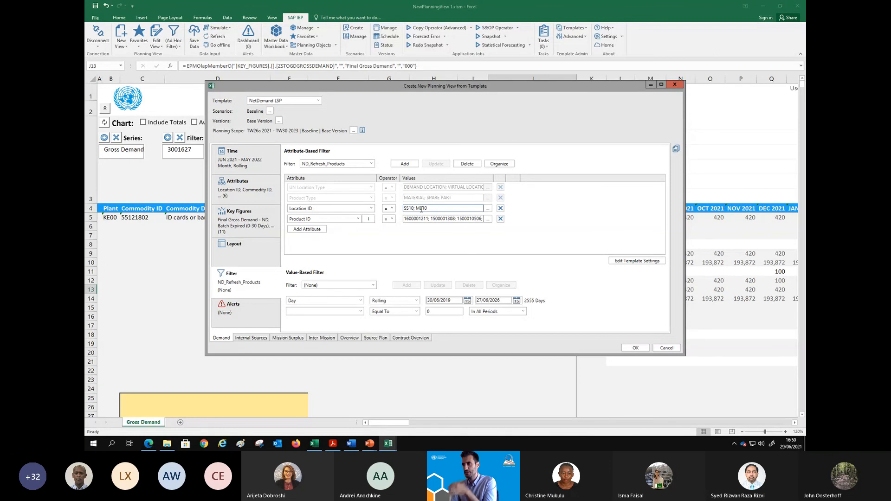
{"action": "left_click_drag", "start_coordinate": [415, 208], "coordinate": [391, 210]}
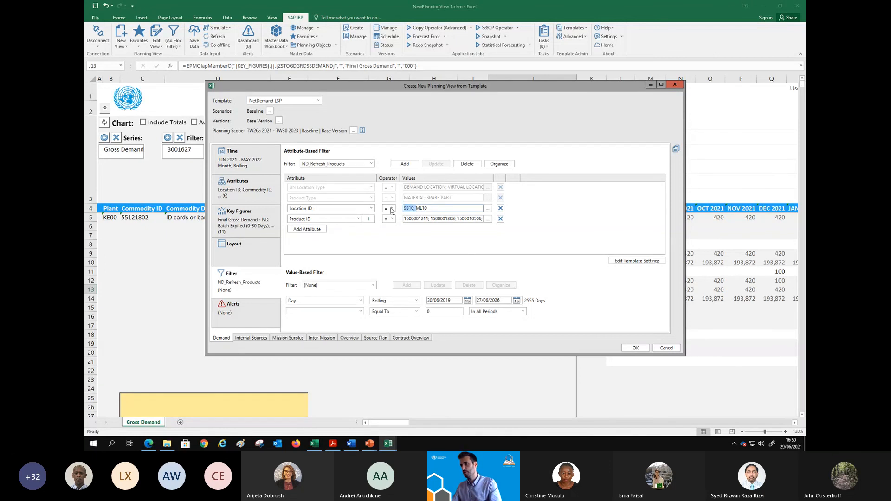
{"action": "key", "text": "Delete"}
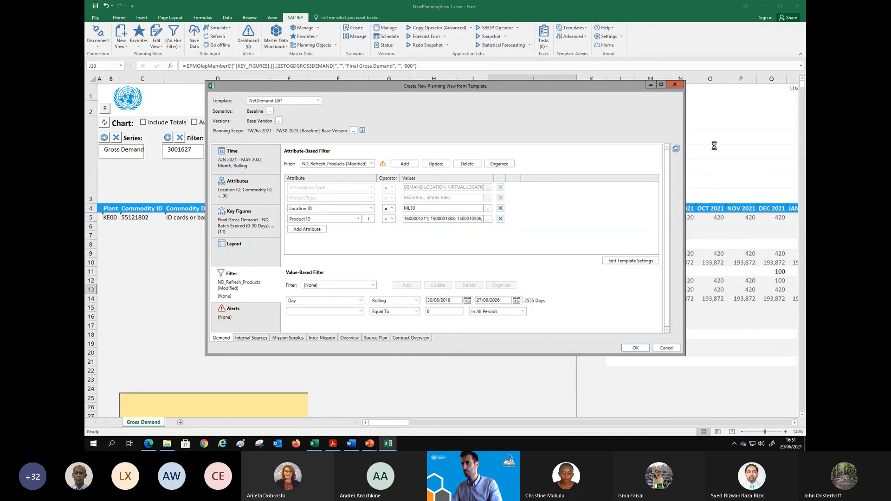
{"action": "left_click", "coordinate": [677, 149]}
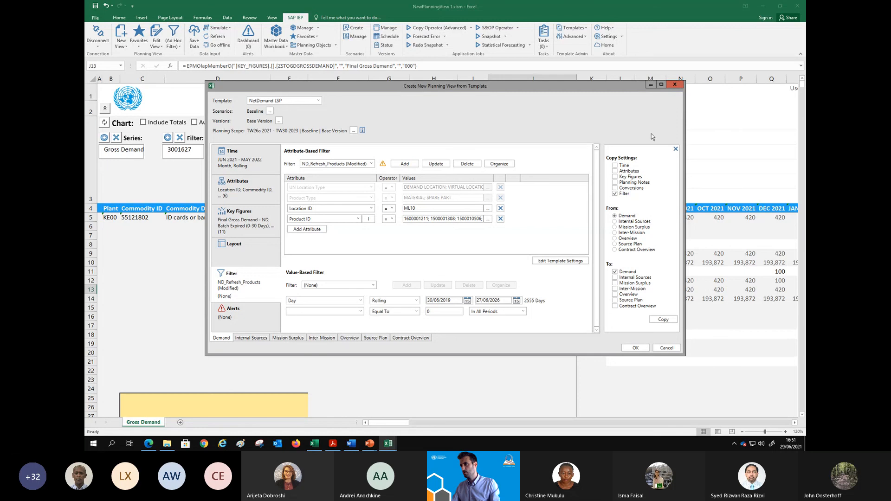
Copy the Demand filter to Mission Surplus, Inter-Mission and Contract Overview
{"action": "left_click", "coordinate": [626, 283]}
{"action": "left_click", "coordinate": [626, 288]}
{"action": "left_click", "coordinate": [632, 307]}
{"action": "left_click", "coordinate": [662, 320]}
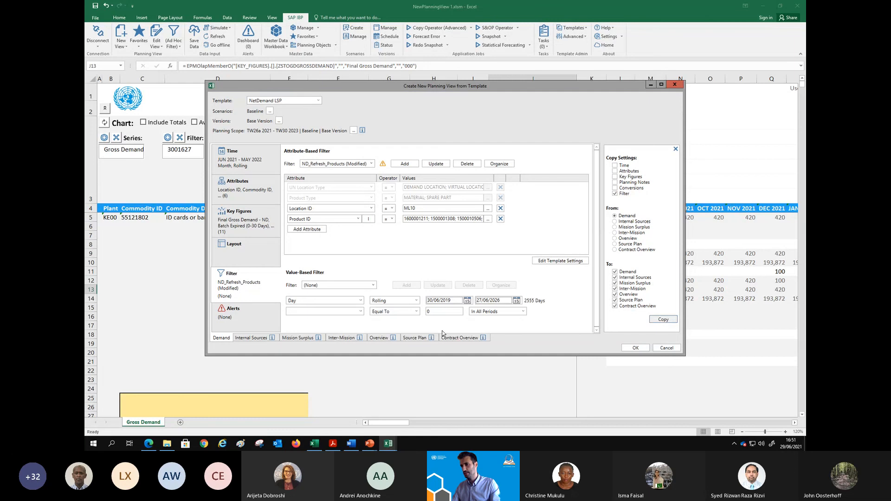
Remove the Location ID condition from the Internal Sources and Inter-Mission views
{"action": "left_click", "coordinate": [260, 338]}
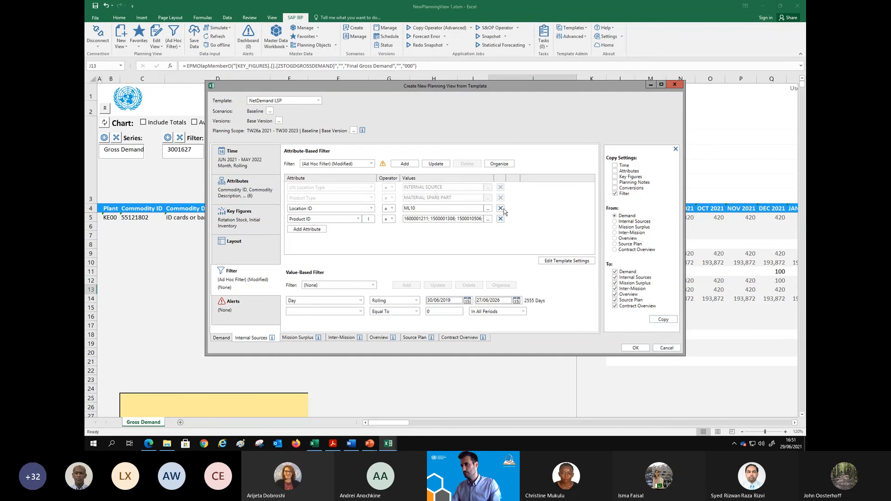
{"action": "left_click", "coordinate": [500, 208]}
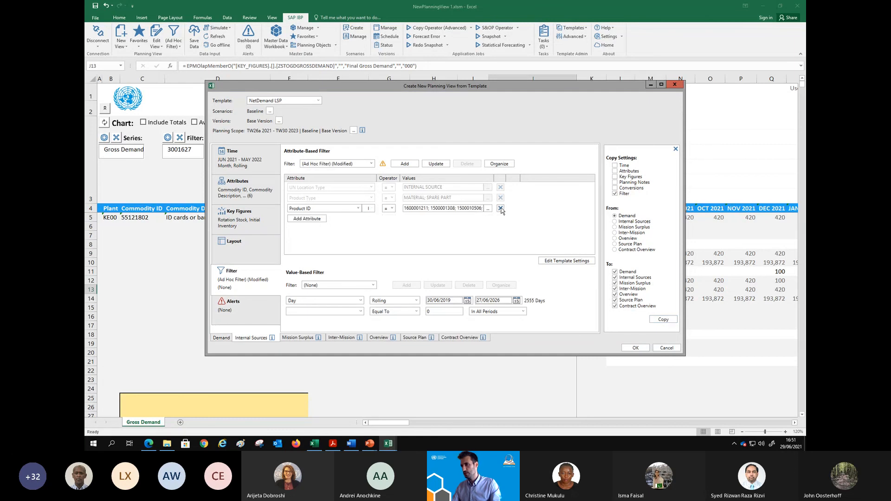
{"action": "left_click", "coordinate": [307, 338]}
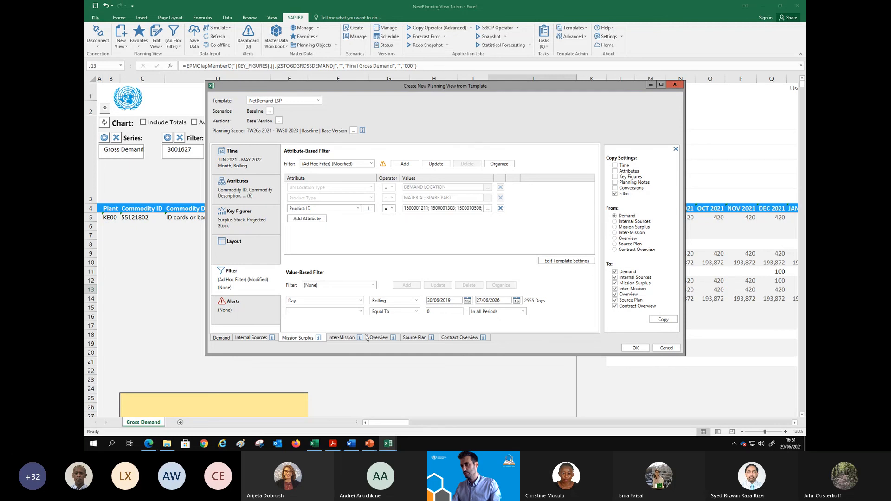
{"action": "left_click", "coordinate": [344, 338]}
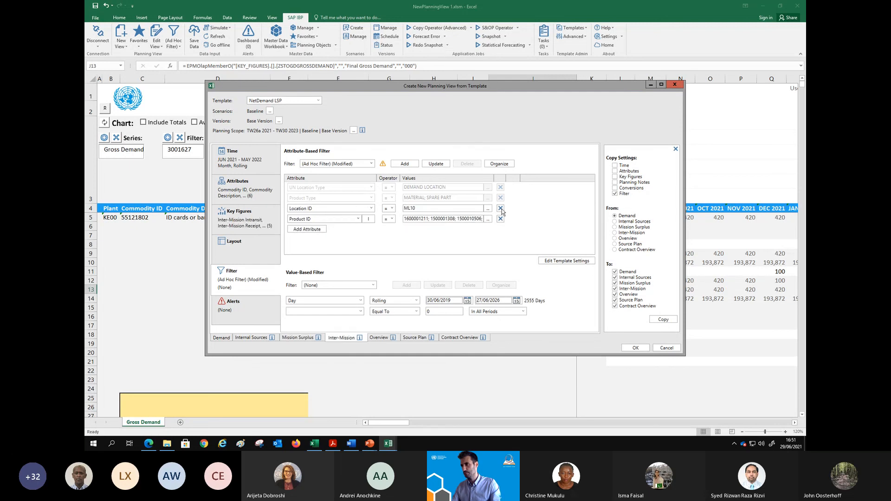
{"action": "left_click", "coordinate": [500, 208]}
Filter Contract Overview by Contract ID using the saved ND_Refresh_Contracts filter
{"action": "left_click", "coordinate": [423, 338]}
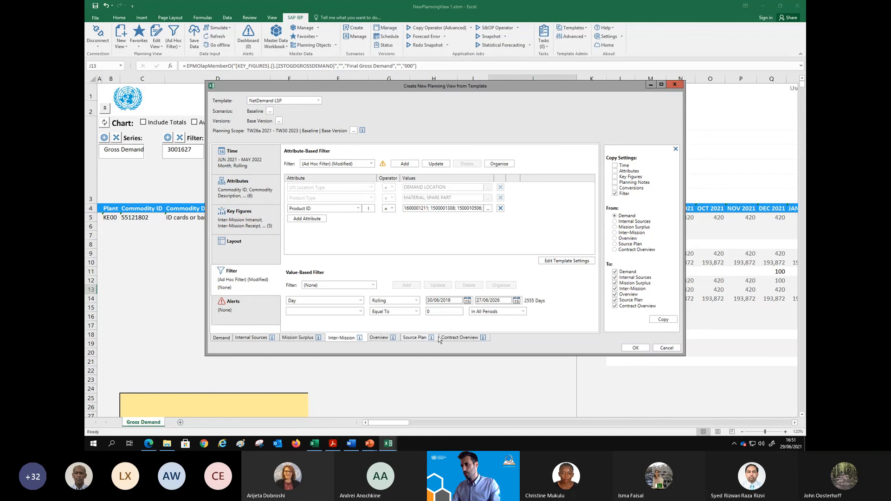
{"action": "left_click", "coordinate": [454, 339]}
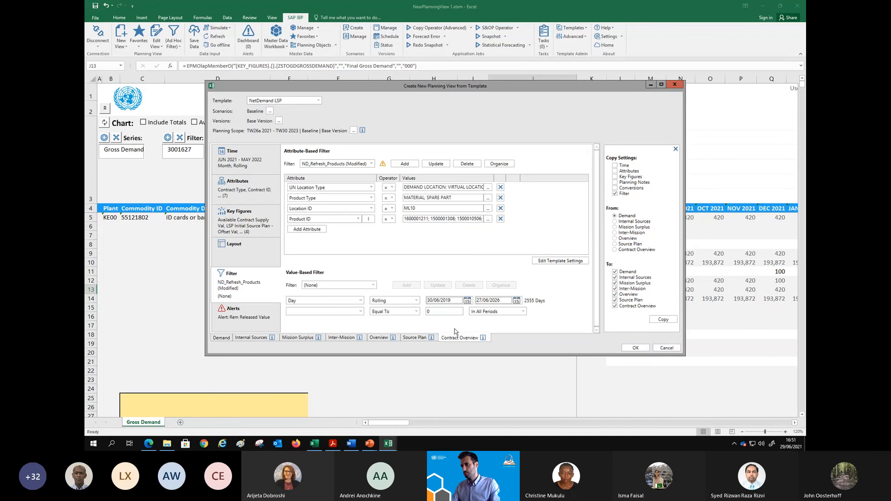
{"action": "left_click", "coordinate": [443, 219]}
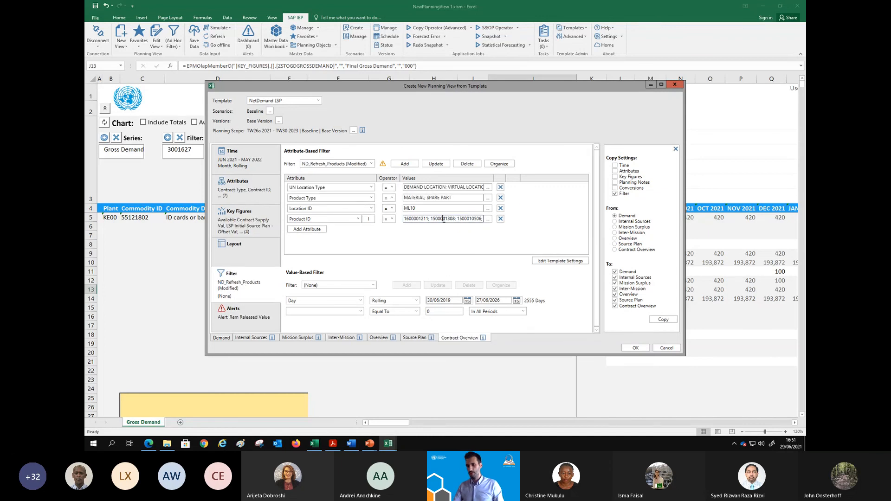
{"action": "key", "text": "BackSpace"}
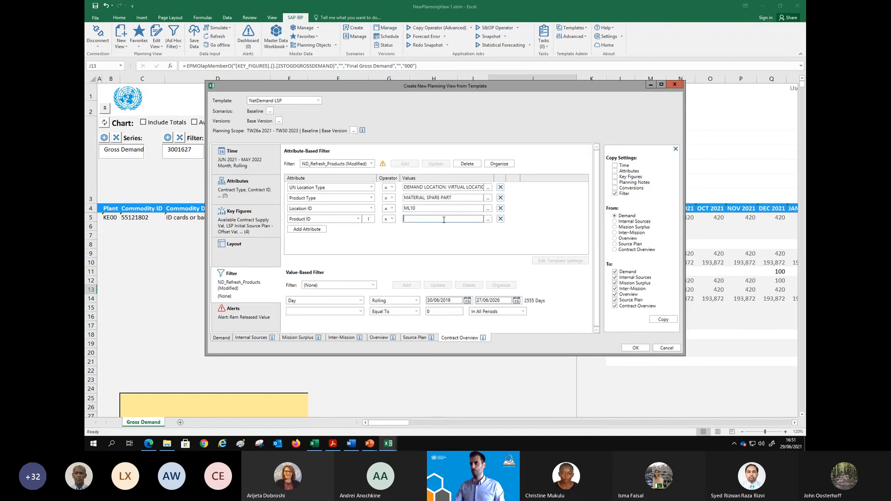
{"action": "left_click", "coordinate": [314, 219]}
{"action": "type", "text": "Contrac"}
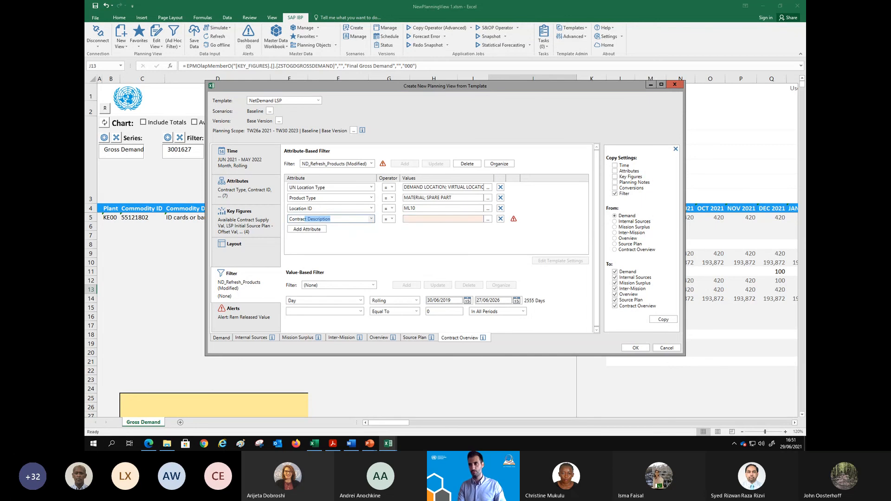
{"action": "type", "text": "t ID"}
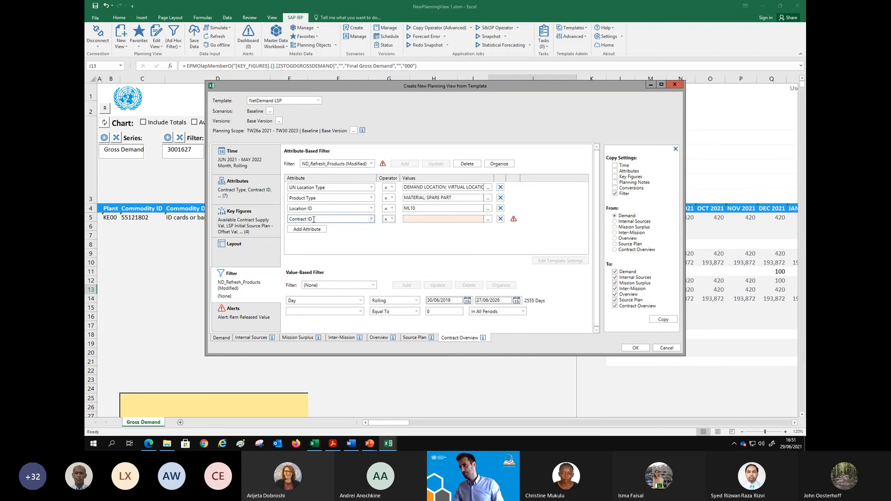
{"action": "key", "text": "Tab"}
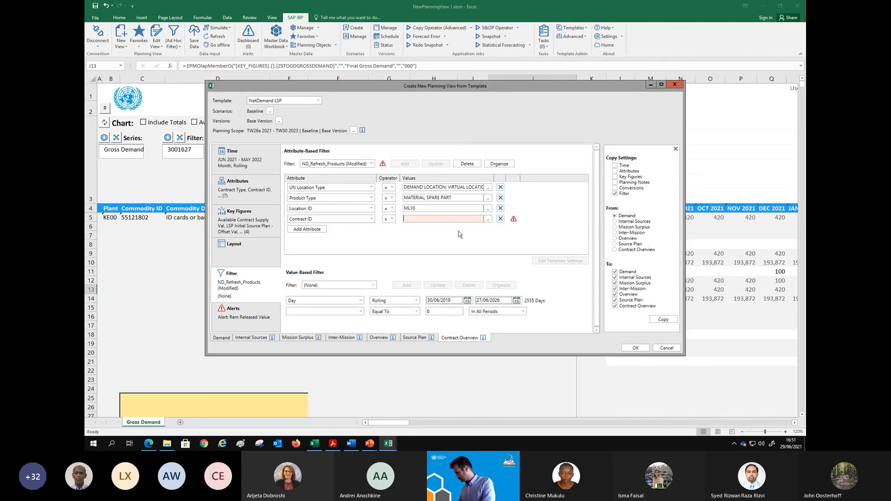
{"action": "left_click", "coordinate": [371, 164]}
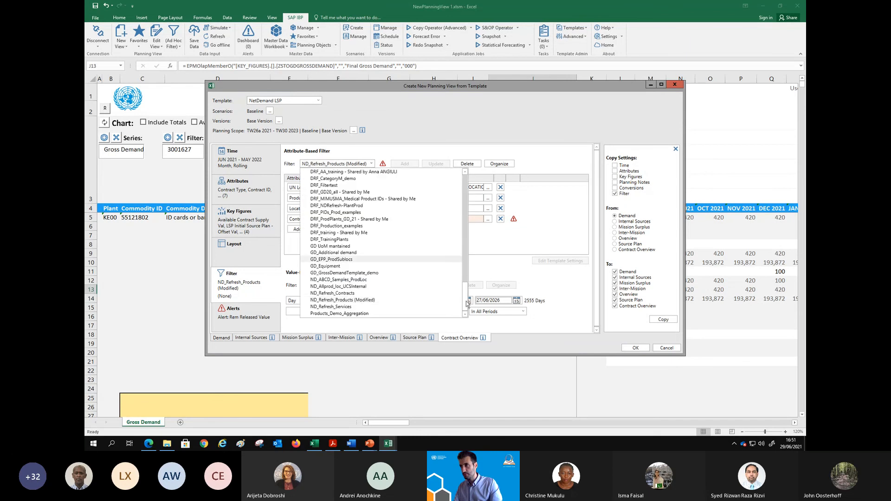
{"action": "left_click", "coordinate": [368, 294]}
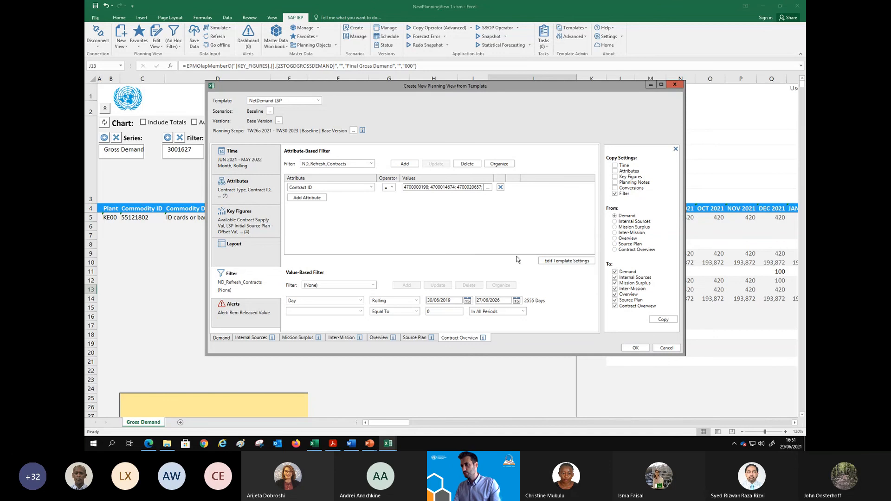
Create the NetDemand LSP planning view and show the source planning process-flow slide while it loads
{"action": "left_click", "coordinate": [634, 347]}
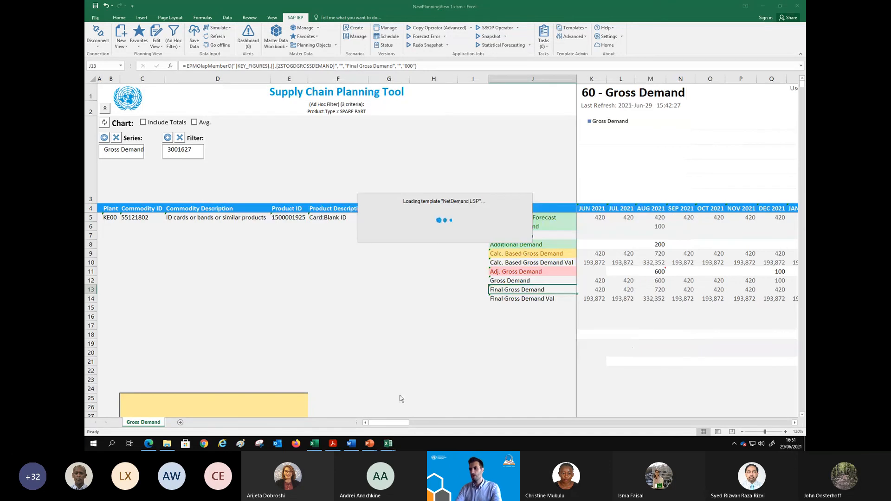
{"action": "mouse_move", "coordinate": [371, 445]}
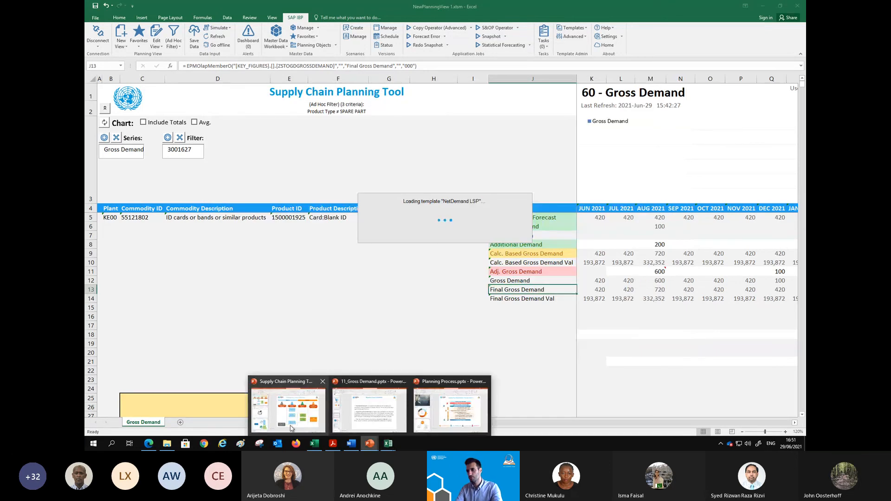
{"action": "left_click", "coordinate": [288, 406]}
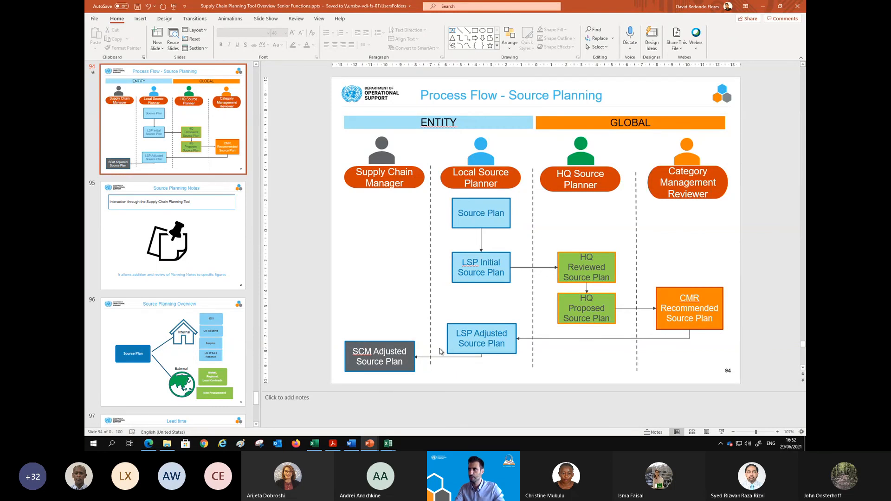
Switch between the Process Flow slide and Excel until NetDemand LSP finishes loading, ending in Excel
{"action": "left_click", "coordinate": [438, 122]}
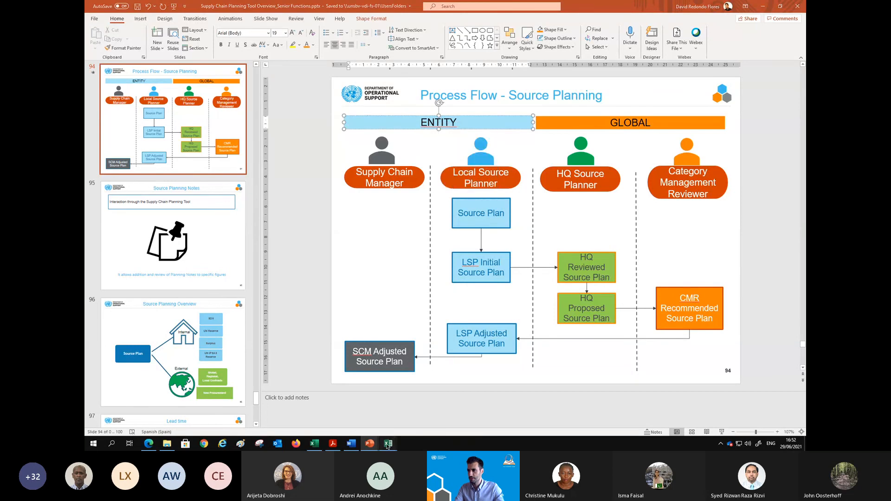
{"action": "mouse_move", "coordinate": [388, 443]}
{"action": "left_click", "coordinate": [440, 398]}
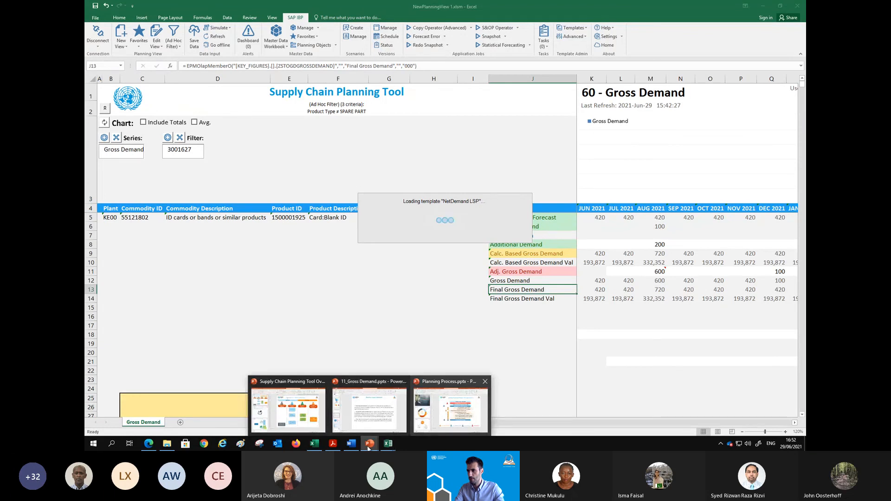
{"action": "left_click", "coordinate": [311, 420]}
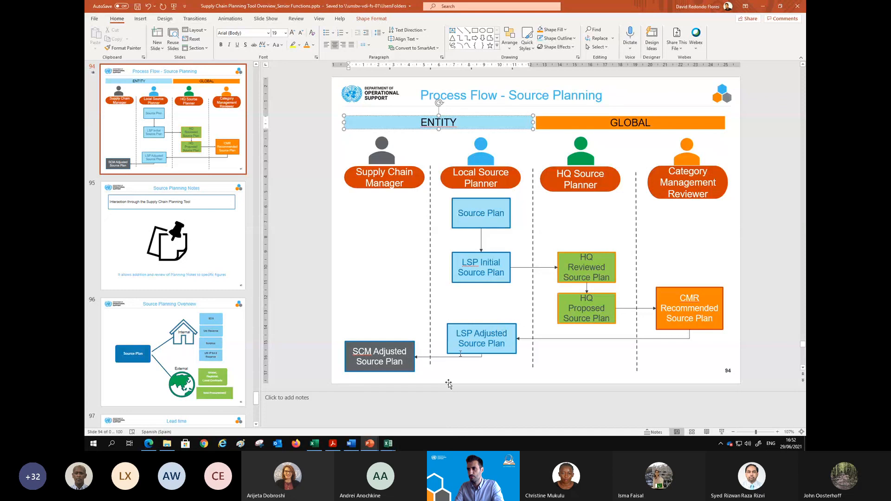
{"action": "mouse_move", "coordinate": [388, 443]}
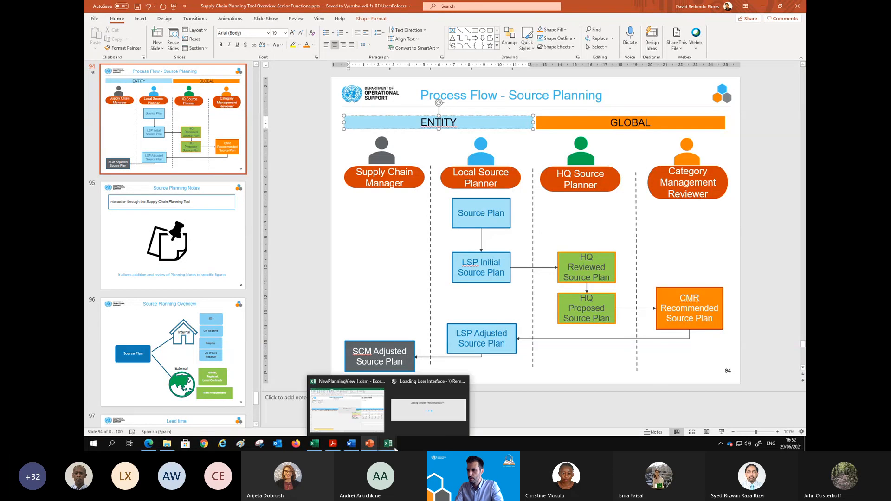
{"action": "left_click", "coordinate": [420, 408]}
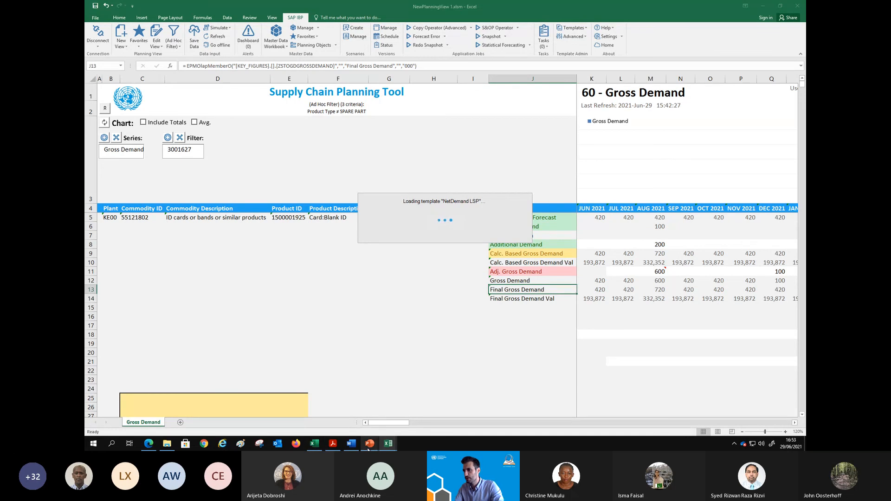
{"action": "mouse_move", "coordinate": [370, 444]}
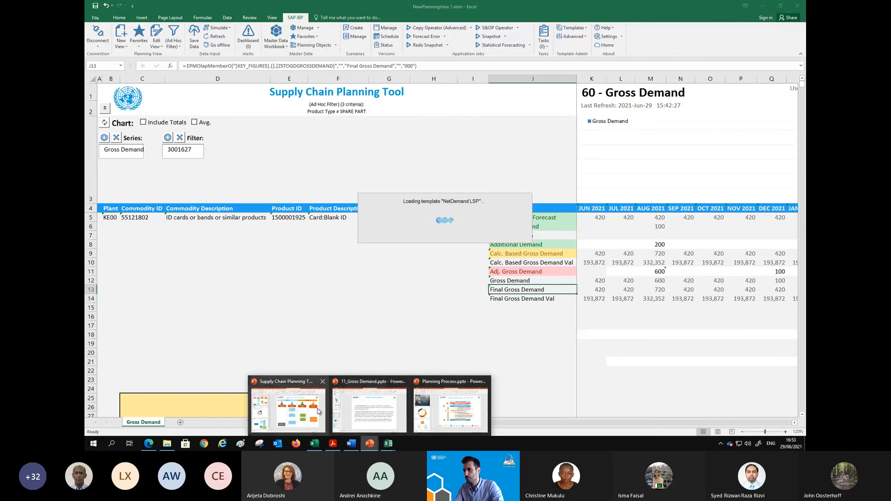
{"action": "left_click", "coordinate": [287, 409]}
{"action": "scroll", "coordinate": [162, 244], "scroll_direction": "down", "scroll_amount": 3}
{"action": "scroll", "coordinate": [162, 244], "scroll_direction": "up", "scroll_amount": 10}
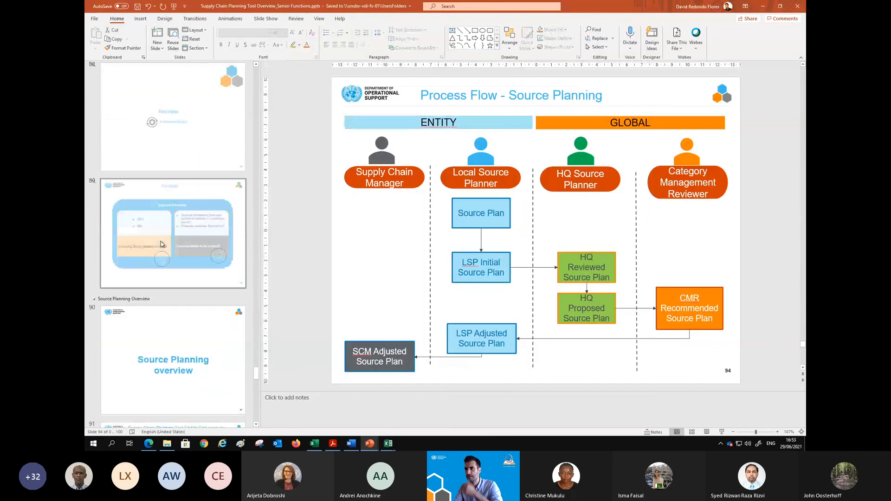
{"action": "left_click", "coordinate": [388, 444]}
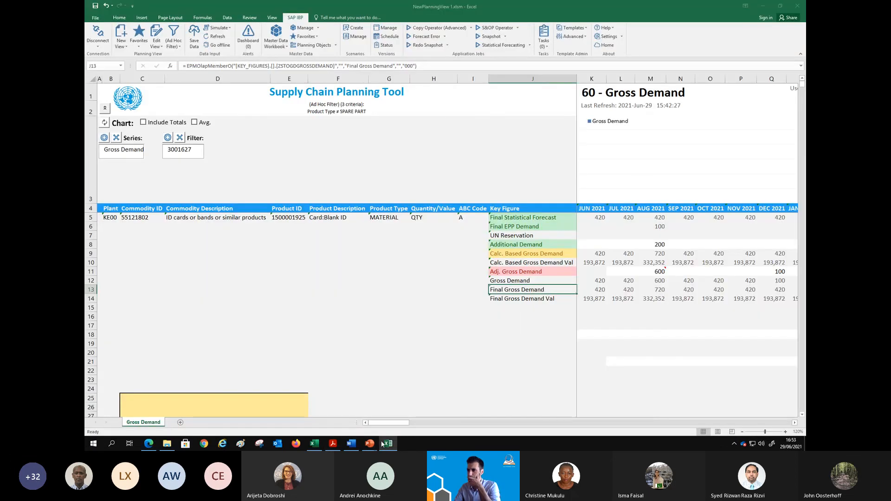
Highlight the Dollarization, Gross Demand adjustment and SCM Source Planning agenda topics, then minimize Acrobat
{"action": "mouse_move", "coordinate": [332, 444]}
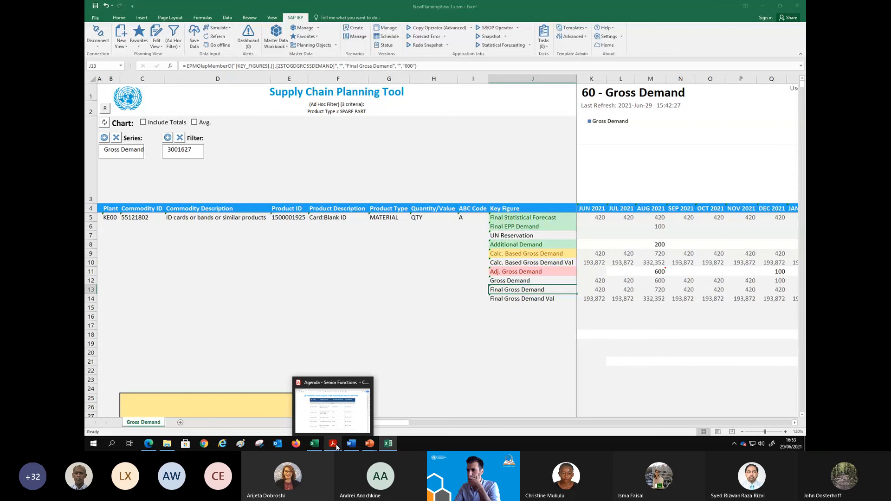
{"action": "left_click", "coordinate": [336, 403]}
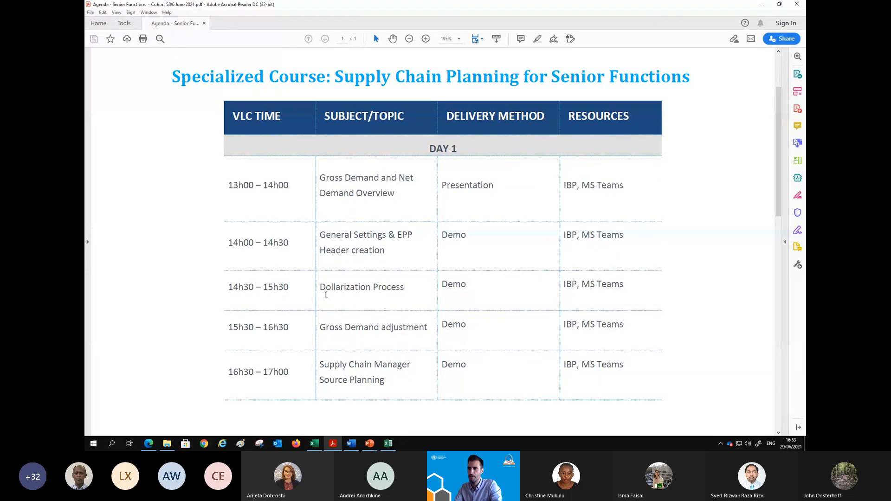
{"action": "left_click_drag", "start_coordinate": [320, 288], "coordinate": [392, 330]}
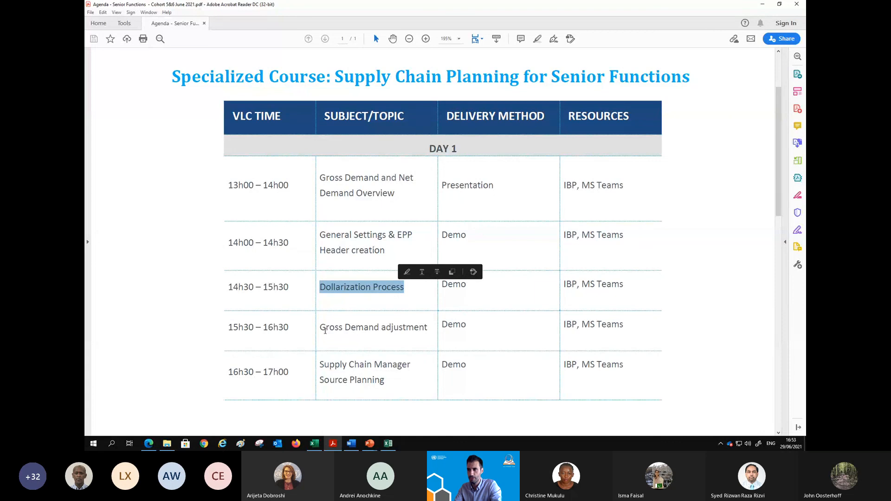
{"action": "left_click_drag", "start_coordinate": [321, 329], "coordinate": [428, 330]}
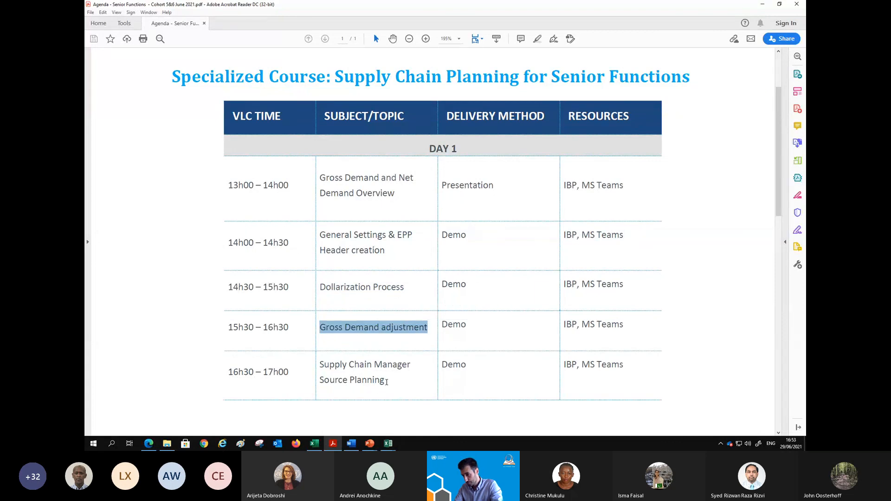
{"action": "left_click_drag", "start_coordinate": [327, 367], "coordinate": [388, 383]}
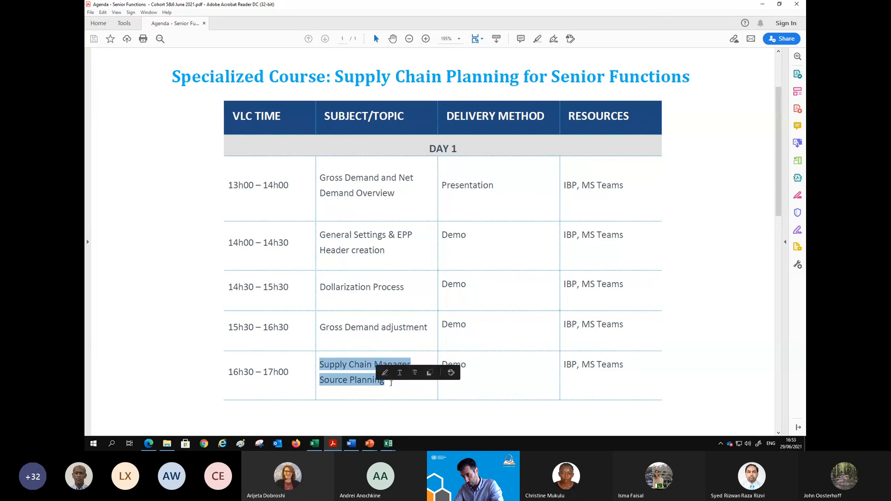
{"action": "left_click", "coordinate": [387, 383]}
{"action": "triple_click", "coordinate": [388, 383]}
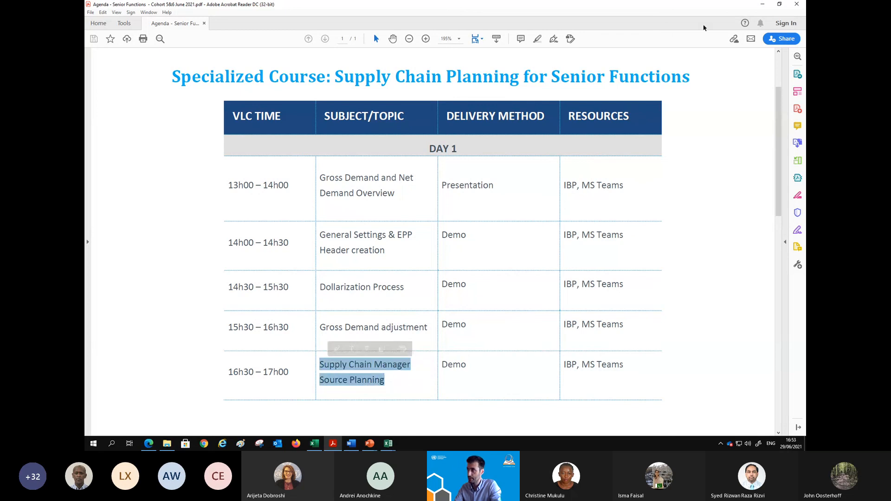
{"action": "left_click", "coordinate": [763, 5]}
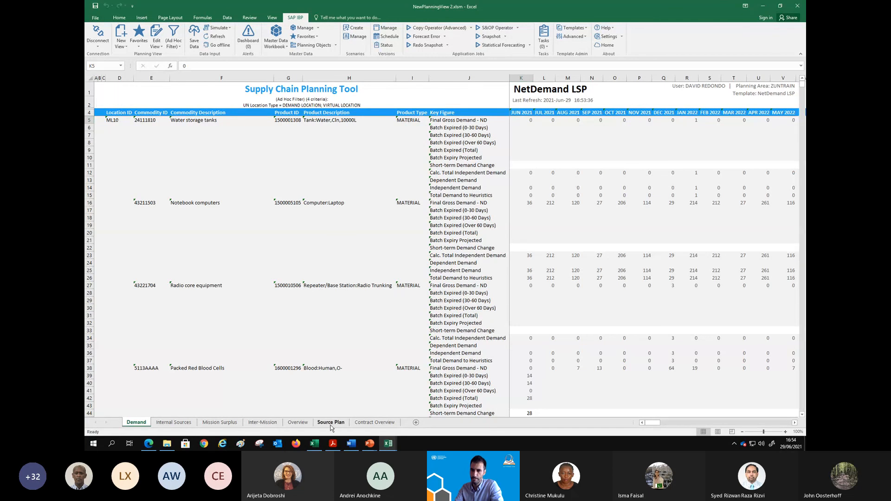
Open the Source Plan sheet and scroll through its contracts and monthly quantities
{"action": "left_click", "coordinate": [330, 423]}
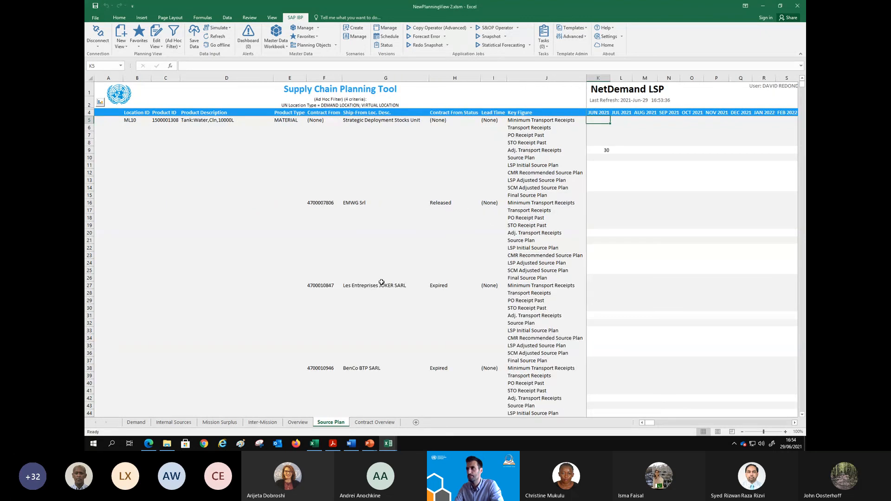
{"action": "scroll", "coordinate": [499, 302], "scroll_direction": "down", "scroll_amount": 13}
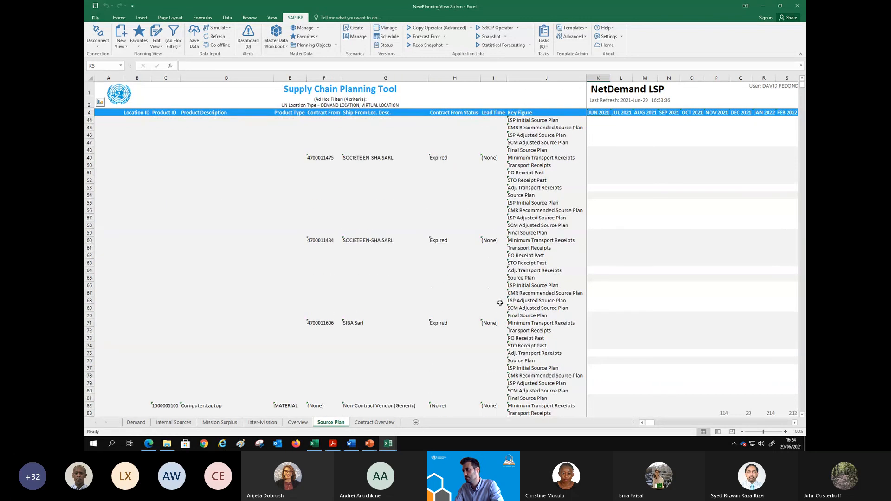
{"action": "scroll", "coordinate": [500, 303], "scroll_direction": "down", "scroll_amount": 6}
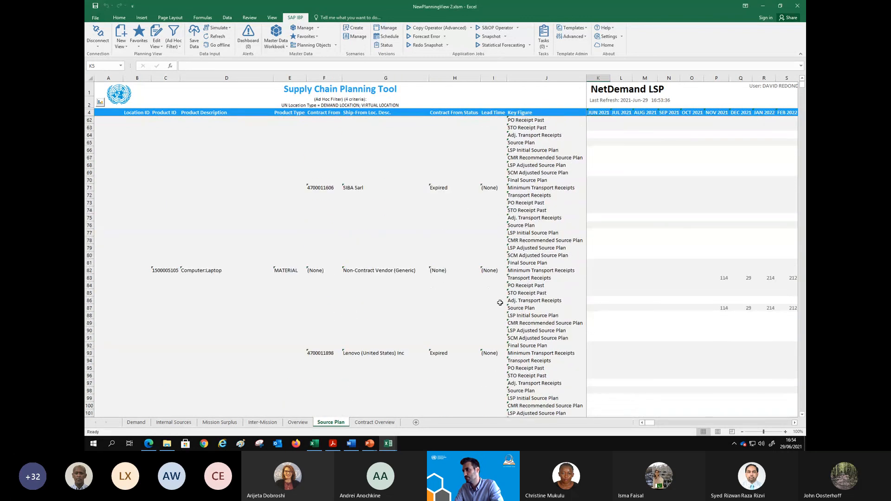
{"action": "left_click", "coordinate": [794, 422]}
{"action": "left_click", "coordinate": [795, 422]}
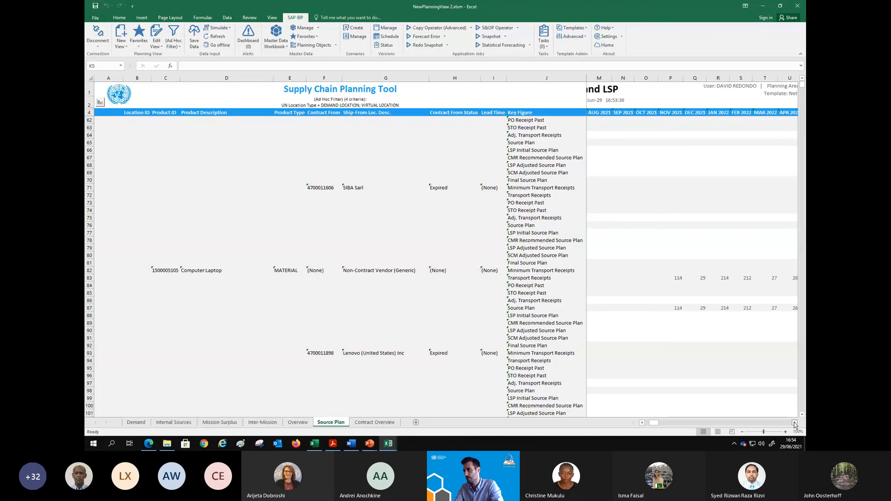
{"action": "left_click", "coordinate": [794, 422]}
{"action": "scroll", "coordinate": [717, 376], "scroll_direction": "down", "scroll_amount": 7}
{"action": "scroll", "coordinate": [717, 376], "scroll_direction": "down", "scroll_amount": 5}
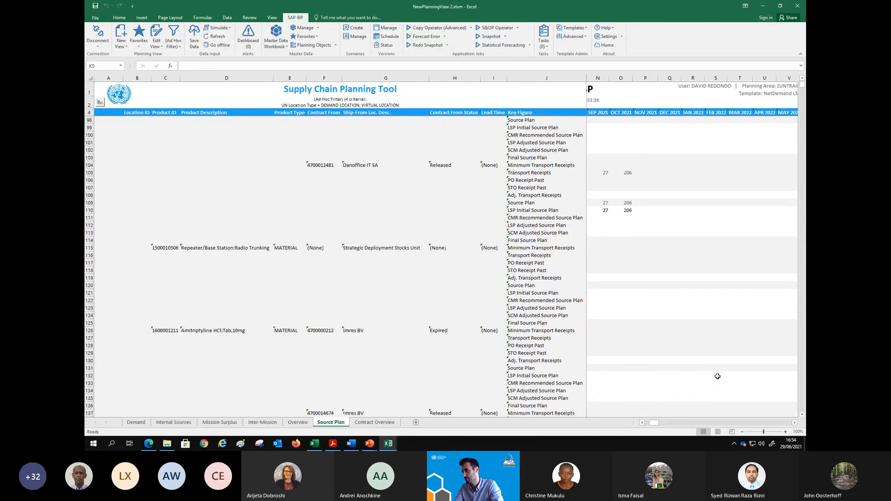
{"action": "scroll", "coordinate": [717, 376], "scroll_direction": "up", "scroll_amount": 1}
{"action": "left_click", "coordinate": [646, 423]}
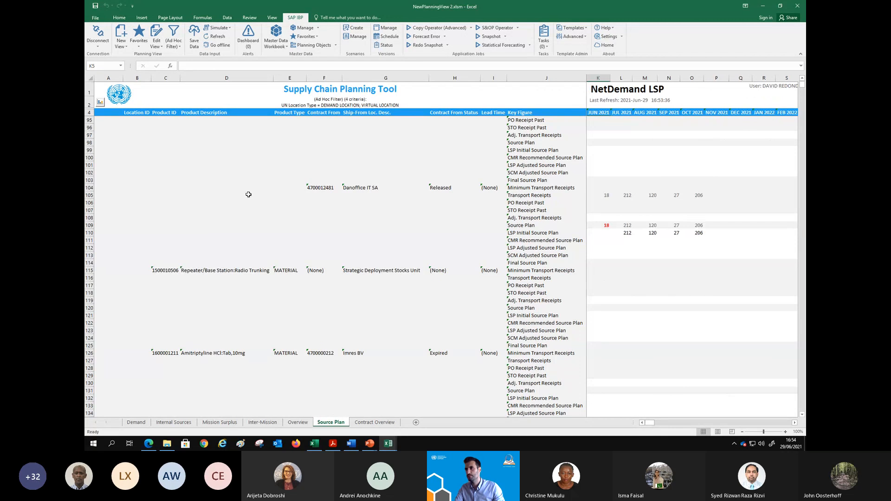
{"action": "scroll", "coordinate": [297, 239], "scroll_direction": "up", "scroll_amount": 3}
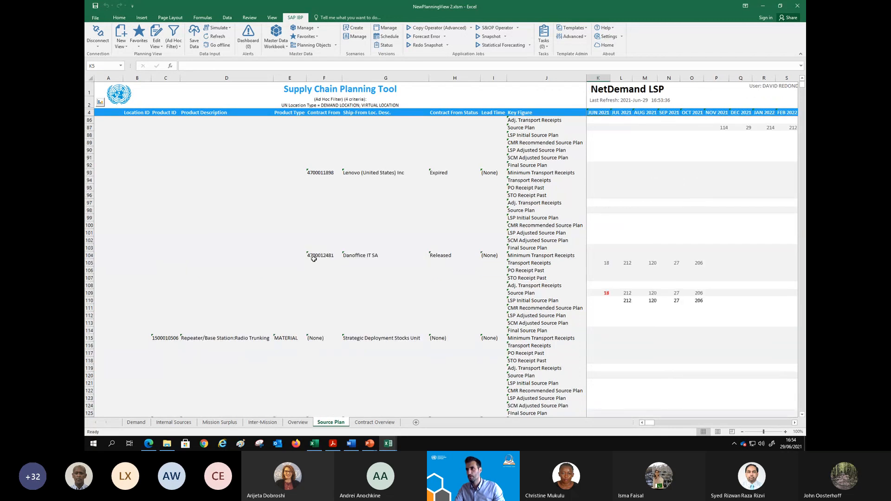
{"action": "scroll", "coordinate": [313, 259], "scroll_direction": "up", "scroll_amount": 9}
{"action": "scroll", "coordinate": [189, 280], "scroll_direction": "down", "scroll_amount": 1}
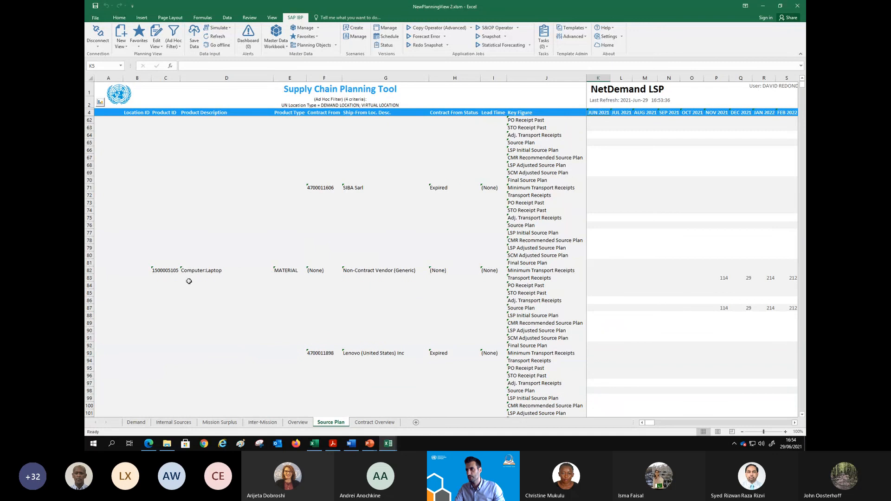
{"action": "scroll", "coordinate": [297, 285], "scroll_direction": "down", "scroll_amount": 6}
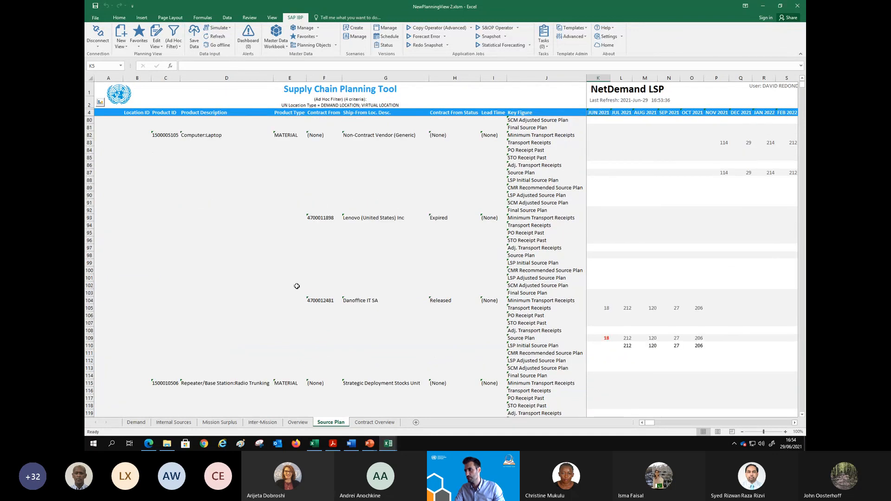
{"action": "scroll", "coordinate": [297, 285], "scroll_direction": "down", "scroll_amount": 18}
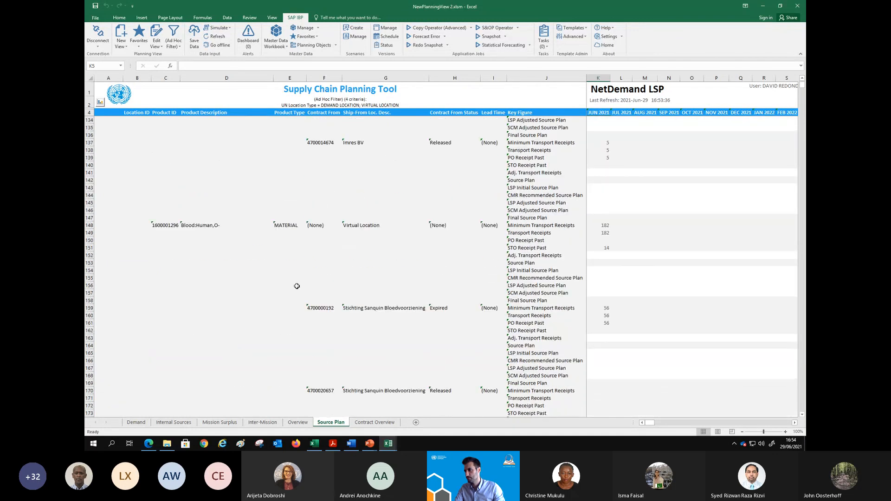
{"action": "scroll", "coordinate": [297, 286], "scroll_direction": "up", "scroll_amount": 14}
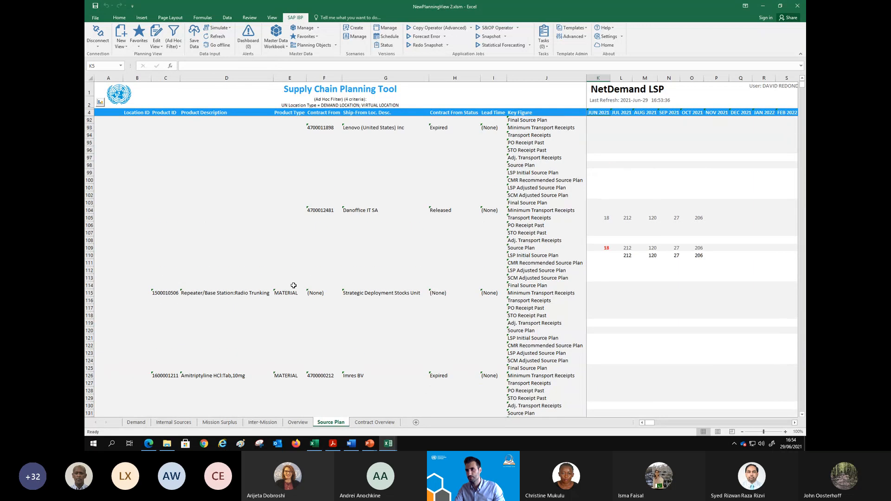
{"action": "scroll", "coordinate": [193, 307], "scroll_direction": "up", "scroll_amount": 4}
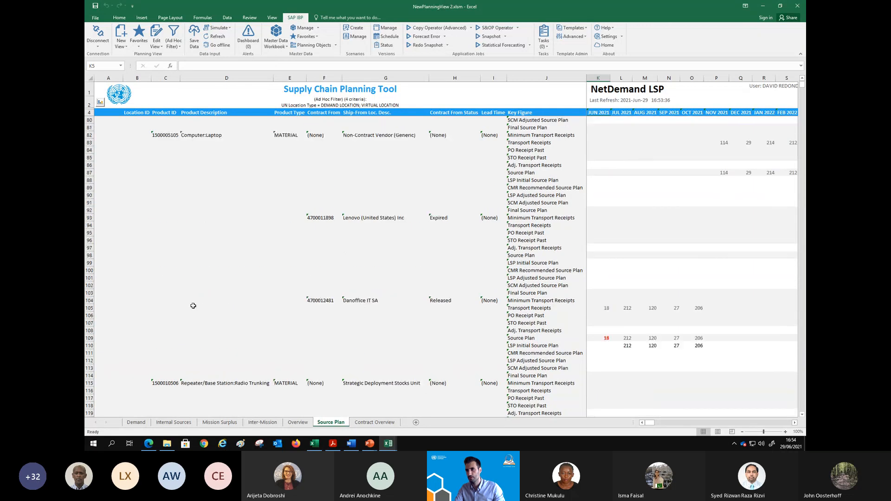
{"action": "left_click", "coordinate": [158, 136]}
{"action": "key", "text": "ctrl+c"}
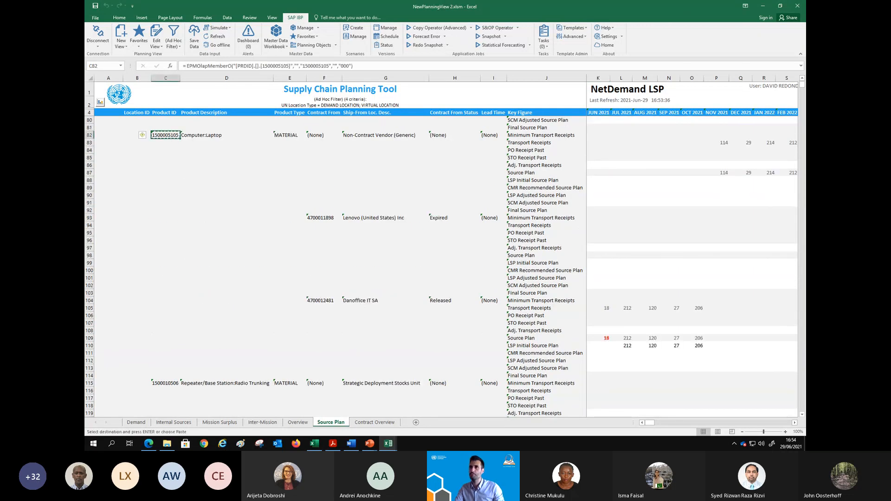
{"action": "left_click", "coordinate": [176, 44]}
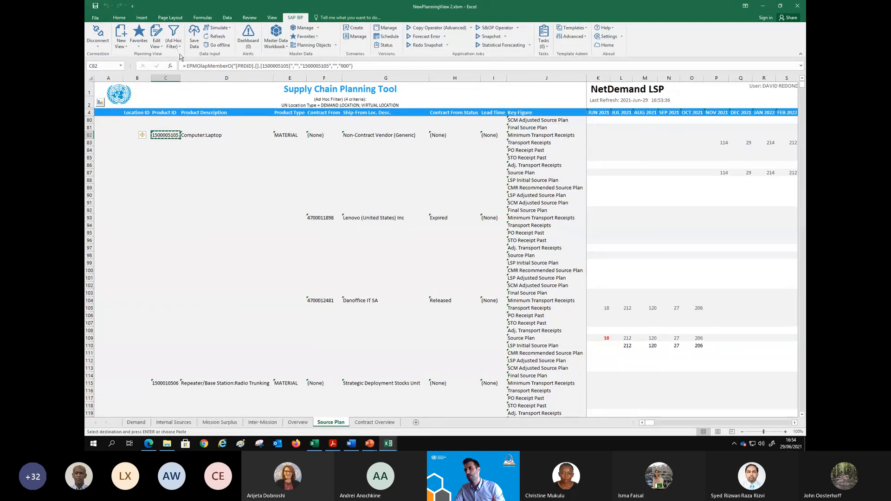
{"action": "left_click", "coordinate": [257, 274]}
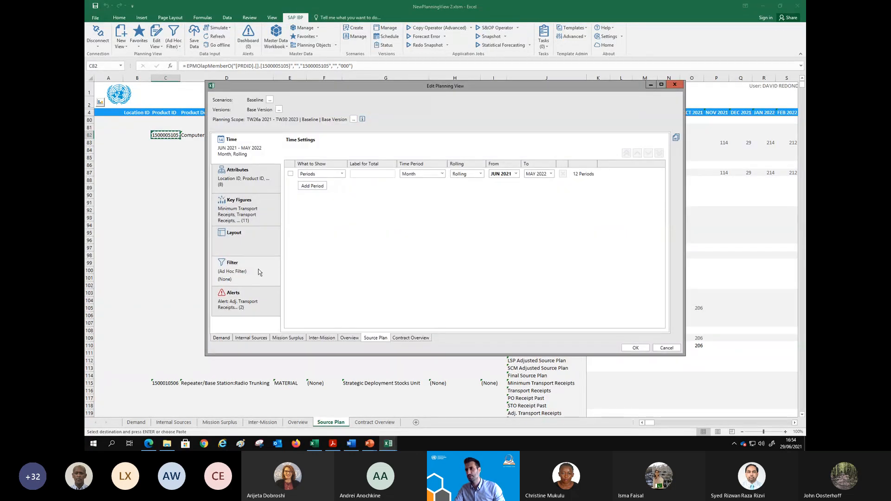
{"action": "left_click", "coordinate": [438, 208]}
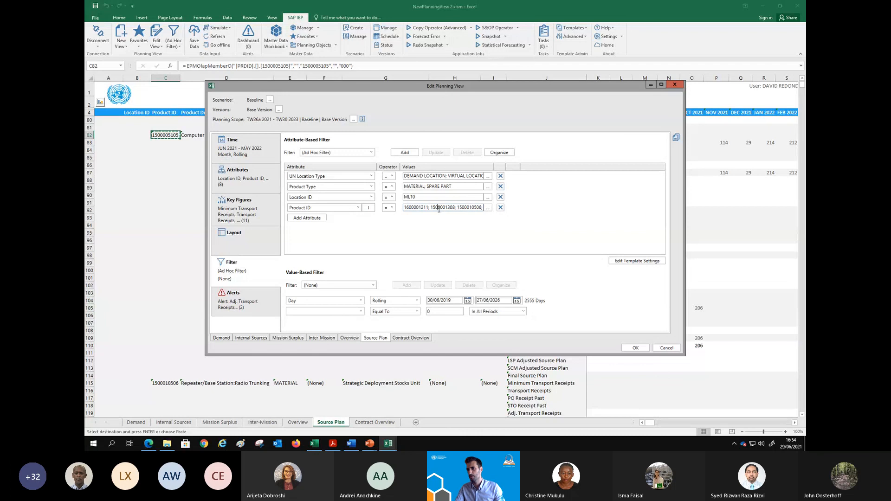
{"action": "key", "text": "ctrl+a"}
{"action": "key", "text": "Delete"}
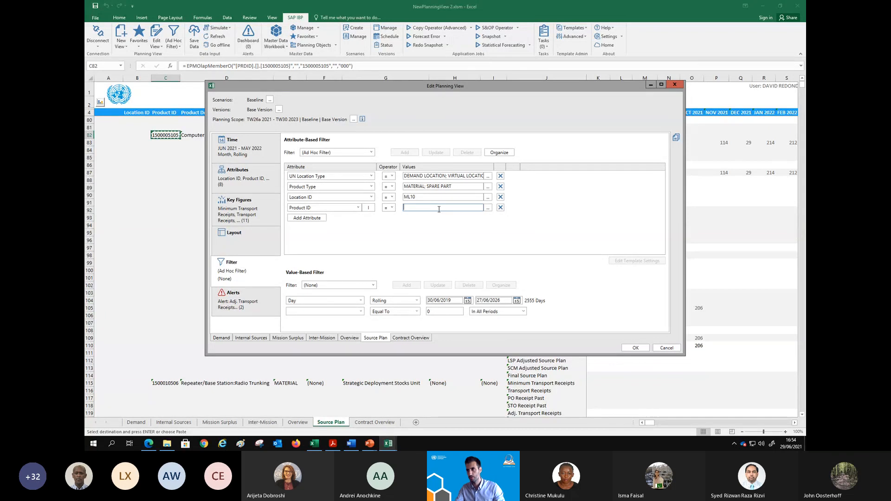
{"action": "key", "text": "ctrl+v"}
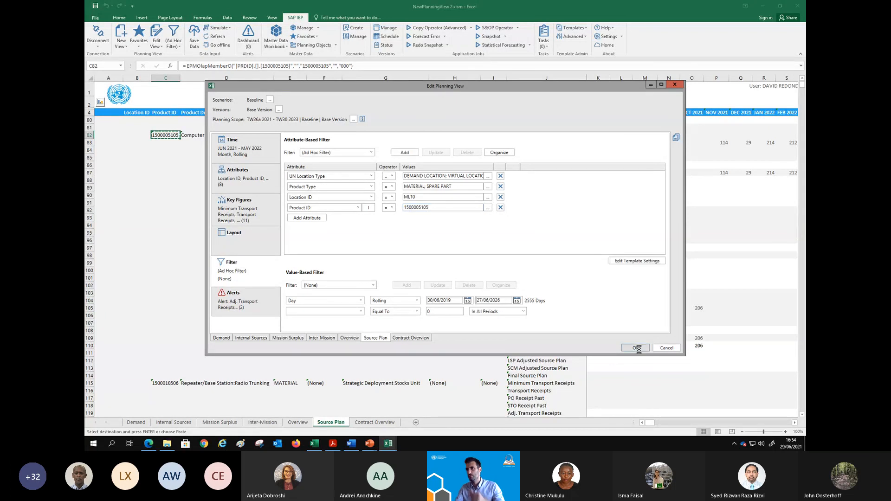
{"action": "left_click", "coordinate": [635, 347]}
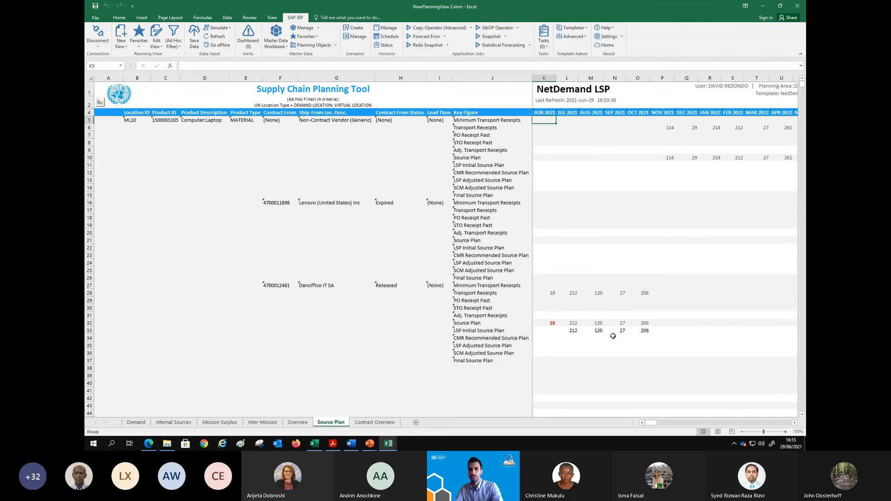
Review the laptop's ML10 non-contract generic vendor row and its source plan quantities
{"action": "left_click", "coordinate": [134, 121]}
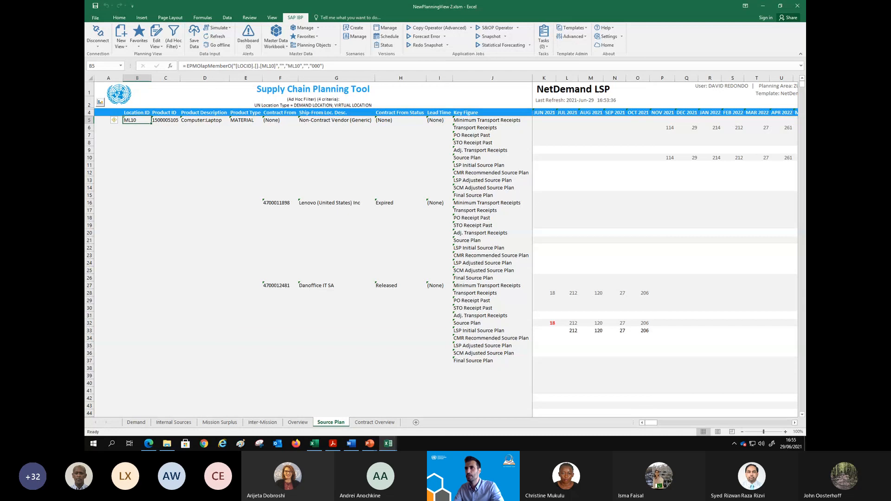
{"action": "left_click", "coordinate": [168, 120]}
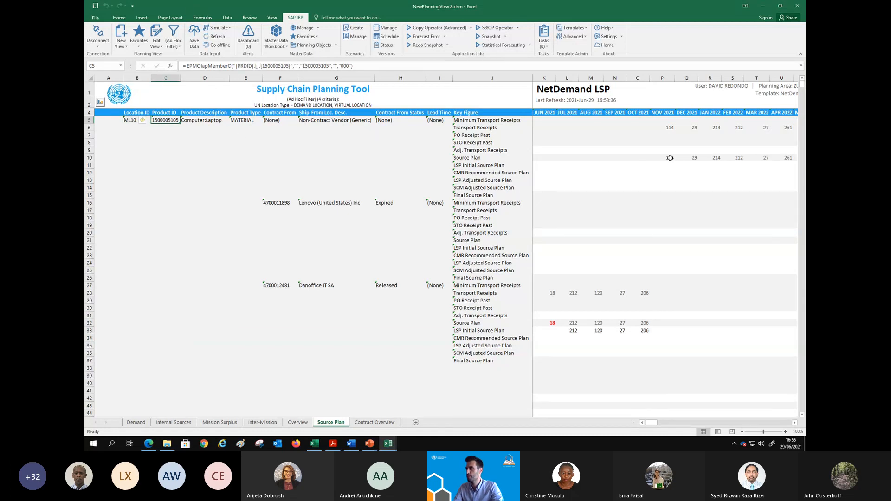
{"action": "left_click_drag", "start_coordinate": [668, 157], "coordinate": [793, 160]}
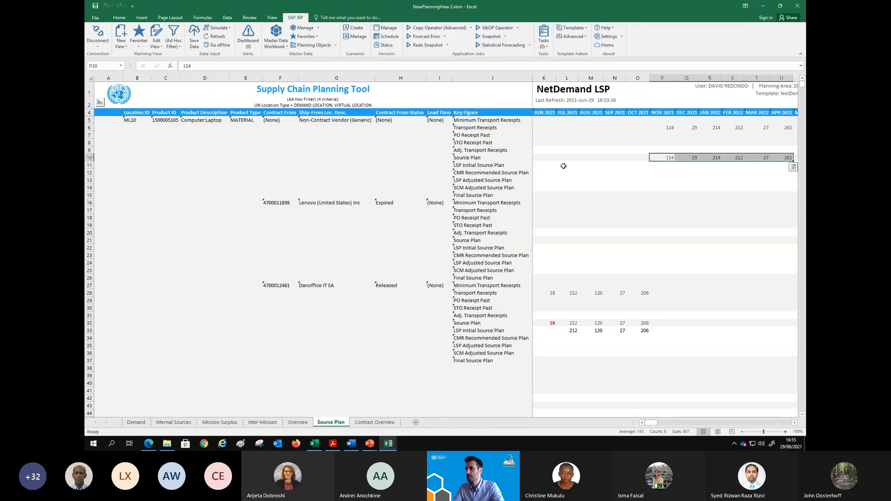
{"action": "left_click", "coordinate": [325, 120]}
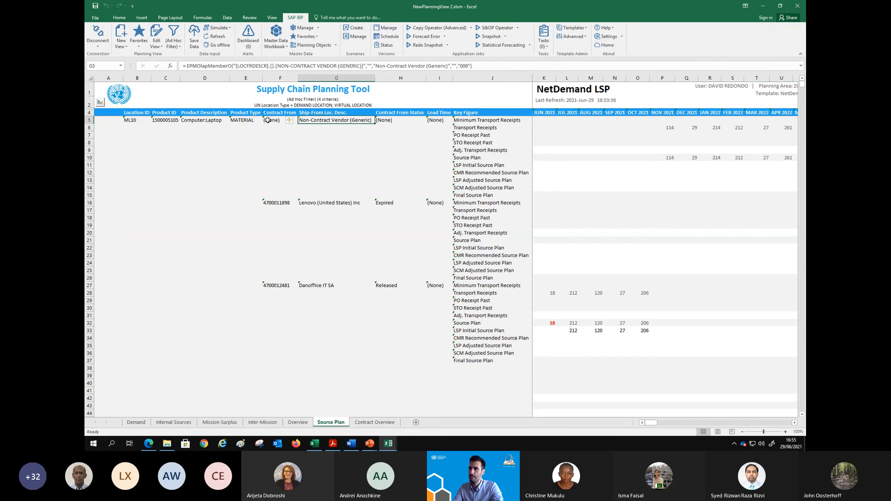
{"action": "left_click_drag", "start_coordinate": [268, 120], "coordinate": [394, 165]}
{"action": "left_click", "coordinate": [692, 157]}
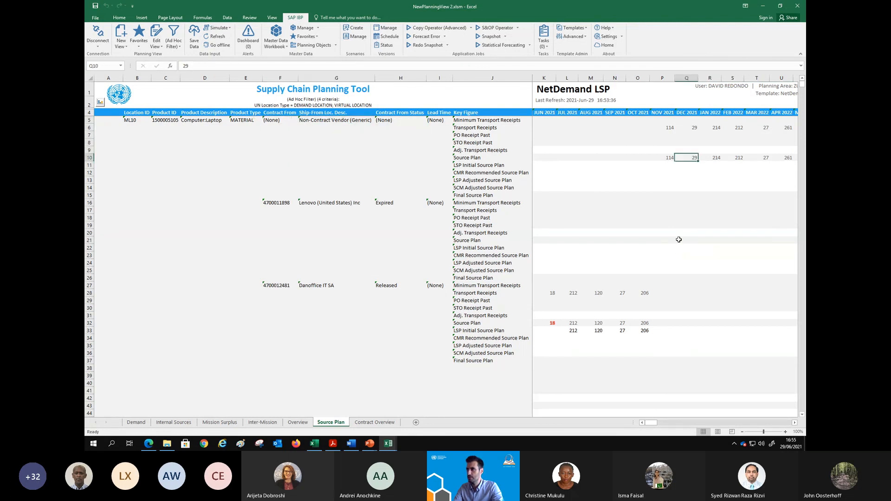
{"action": "scroll", "coordinate": [676, 250], "scroll_direction": "down", "scroll_amount": 1}
{"action": "scroll", "coordinate": [675, 249], "scroll_direction": "up", "scroll_amount": 1}
{"action": "scroll", "coordinate": [675, 249], "scroll_direction": "down", "scroll_amount": 1}
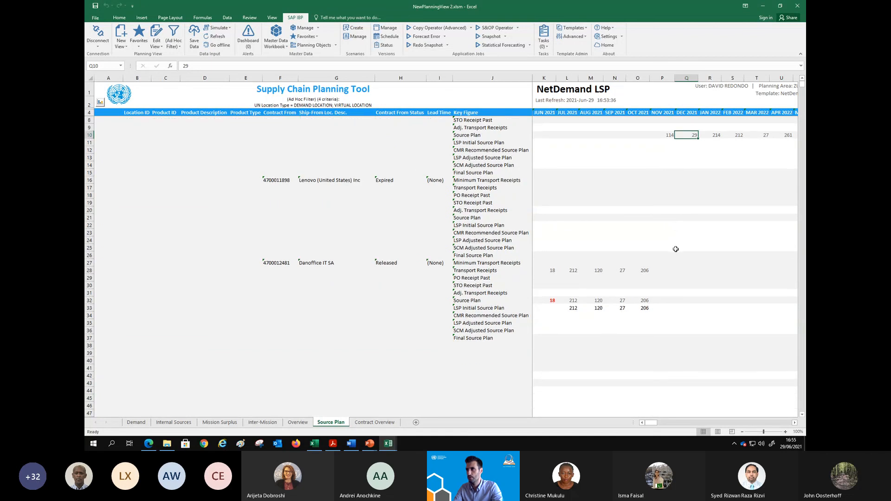
{"action": "scroll", "coordinate": [675, 249], "scroll_direction": "up", "scroll_amount": 1}
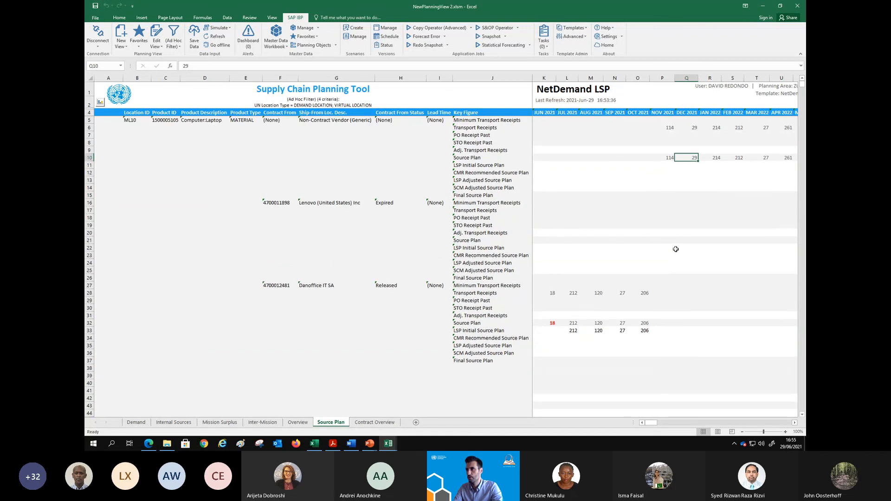
{"action": "scroll", "coordinate": [676, 249], "scroll_direction": "down", "scroll_amount": 2}
{"action": "scroll", "coordinate": [676, 249], "scroll_direction": "down", "scroll_amount": 1}
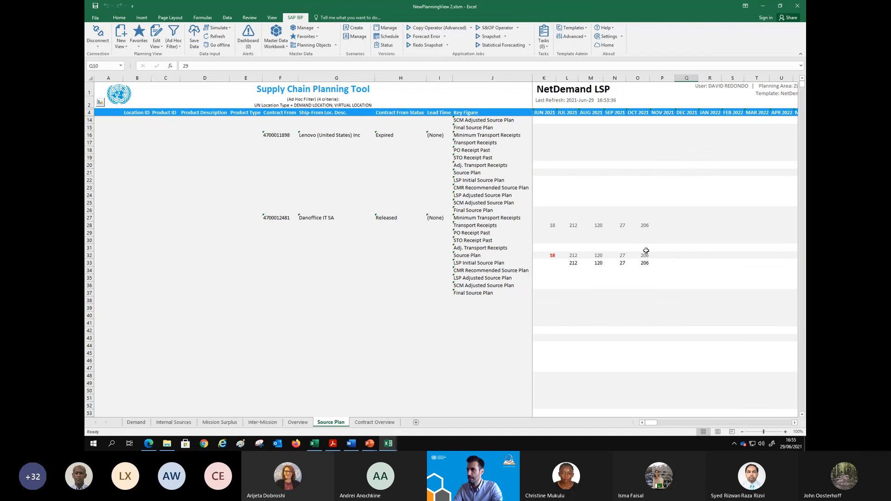
Review the Released Danoffice IT SA contract's Source Plan and LSP Initial rows, including June 2021 value 18
{"action": "left_click", "coordinate": [272, 218]}
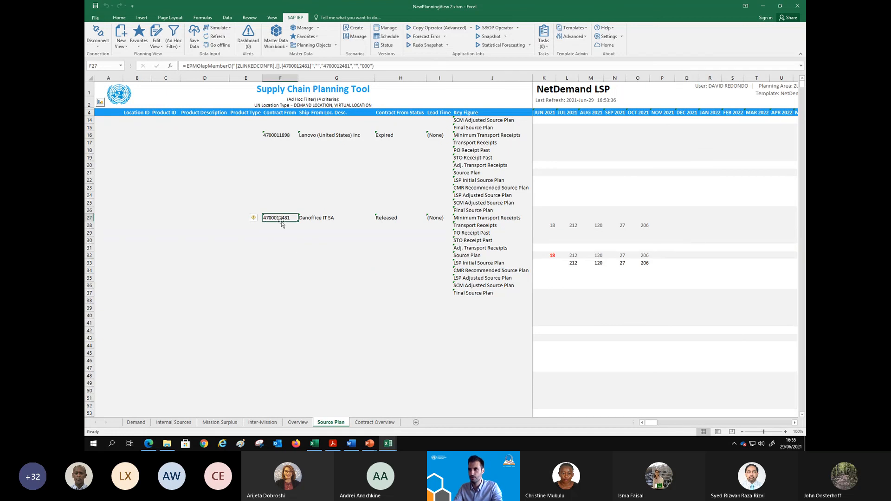
{"action": "left_click_drag", "start_coordinate": [288, 216], "coordinate": [372, 217]}
{"action": "left_click", "coordinate": [392, 219]}
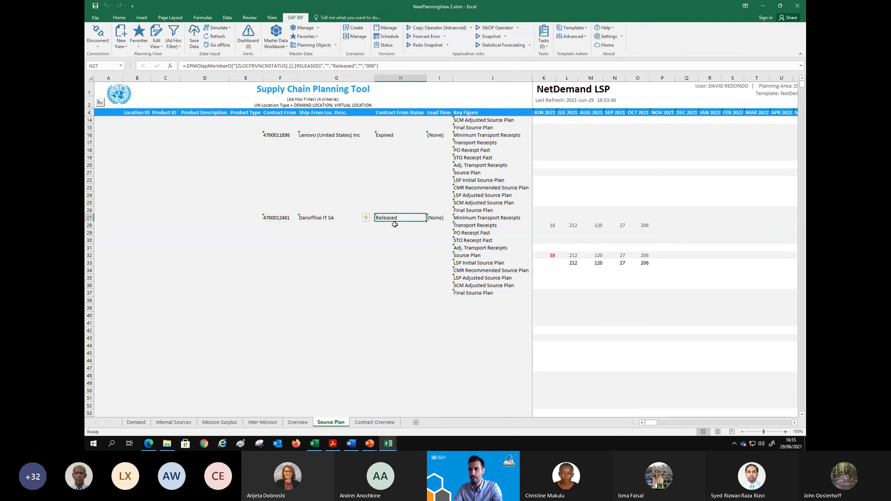
{"action": "left_click_drag", "start_coordinate": [274, 217], "coordinate": [373, 218]}
{"action": "scroll", "coordinate": [617, 342], "scroll_direction": "down", "scroll_amount": 1}
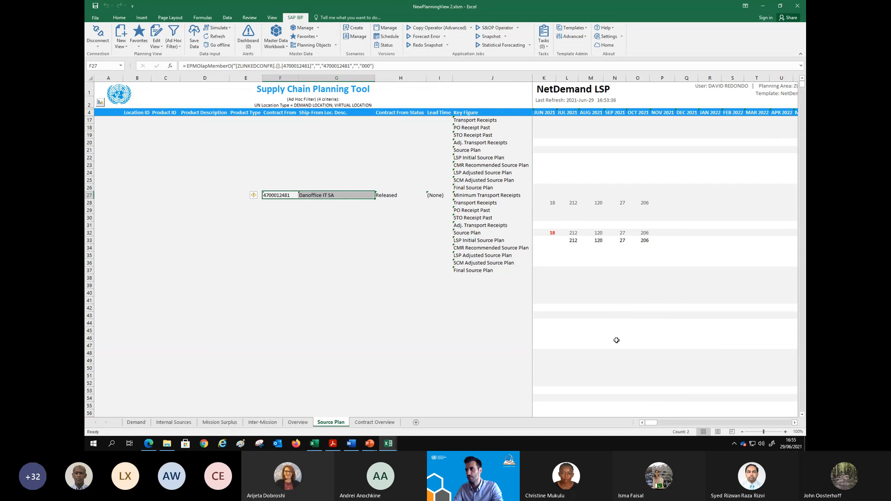
{"action": "left_click_drag", "start_coordinate": [575, 234], "coordinate": [644, 233]}
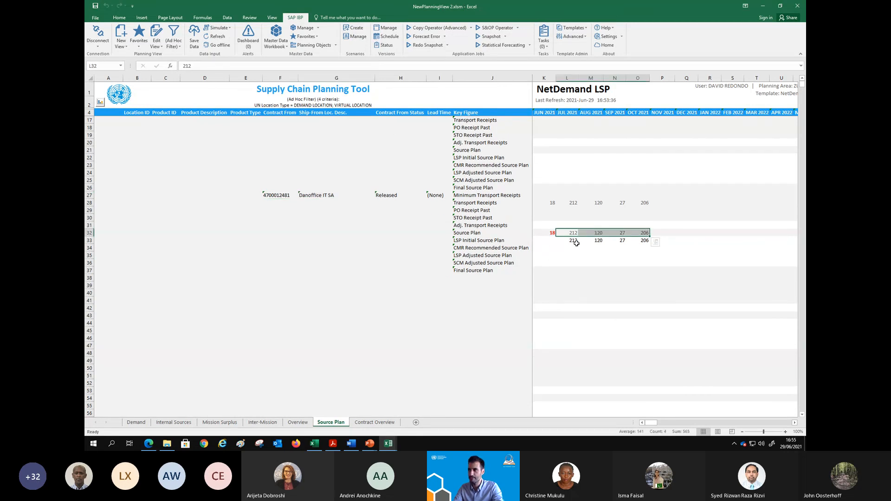
{"action": "left_click_drag", "start_coordinate": [577, 241], "coordinate": [642, 242]}
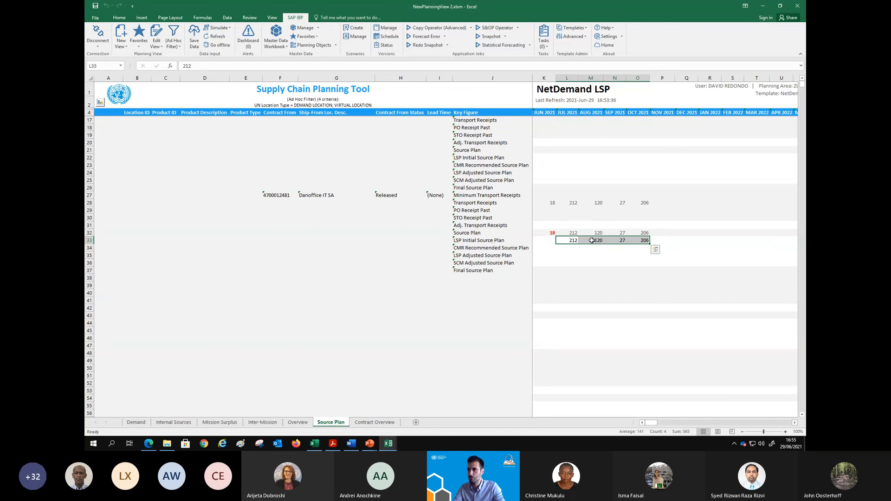
{"action": "left_click", "coordinate": [552, 234]}
{"action": "scroll", "coordinate": [556, 258], "scroll_direction": "up", "scroll_amount": 1}
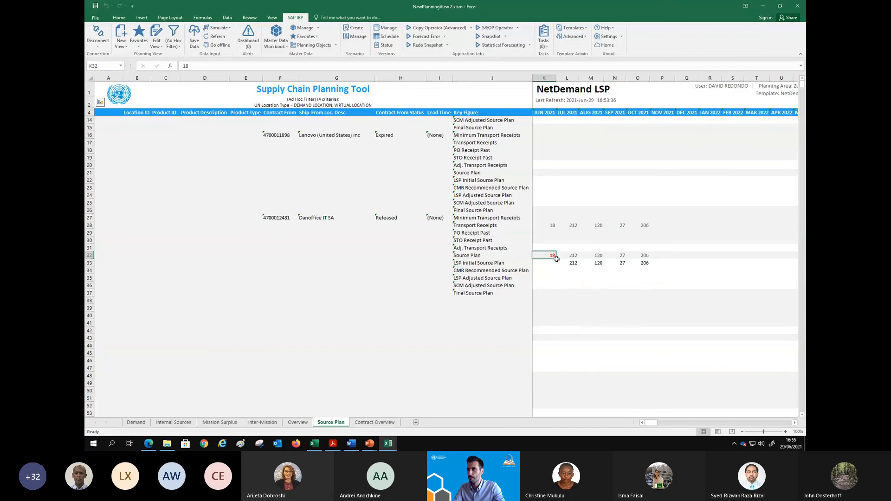
{"action": "scroll", "coordinate": [556, 258], "scroll_direction": "up", "scroll_amount": 3}
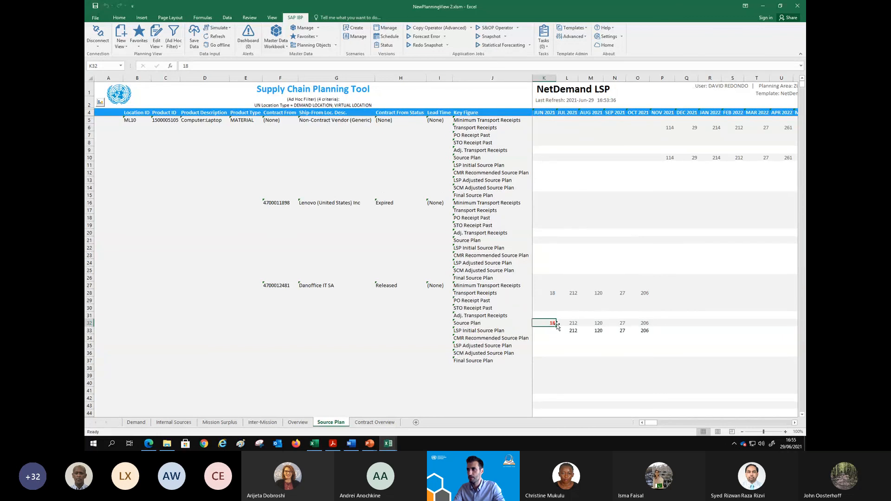
{"action": "scroll", "coordinate": [556, 297], "scroll_direction": "down", "scroll_amount": 2}
{"action": "scroll", "coordinate": [555, 288], "scroll_direction": "up", "scroll_amount": 2}
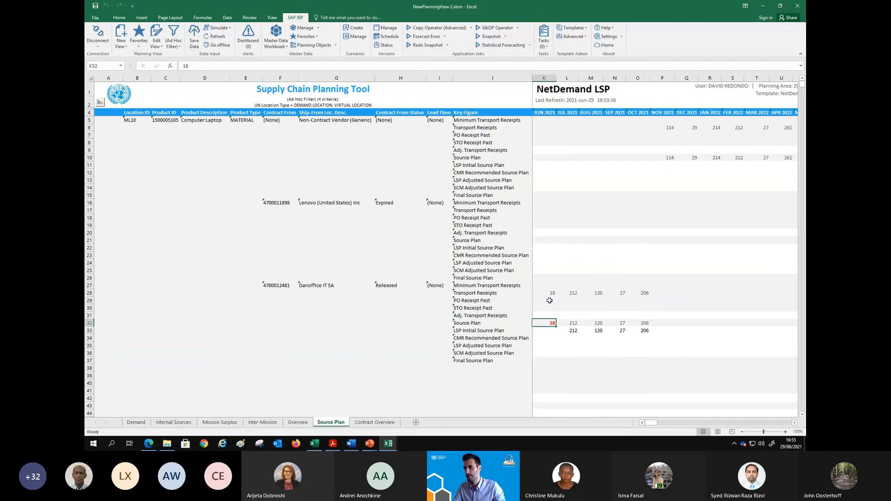
{"action": "scroll", "coordinate": [548, 288], "scroll_direction": "down", "scroll_amount": 4}
Select the contract's Source Plan row J32:O32 and bring up the Home ribbon
{"action": "left_click", "coordinate": [461, 233]}
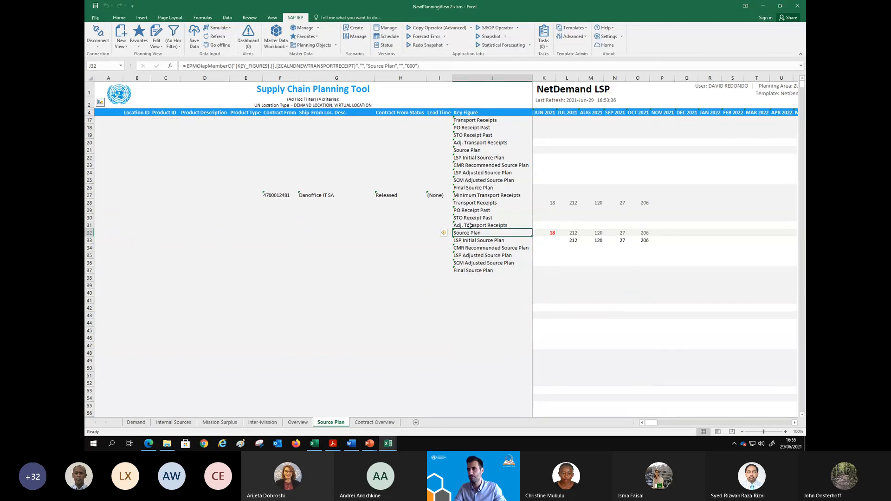
{"action": "left_click", "coordinate": [642, 232], "text": "shift"}
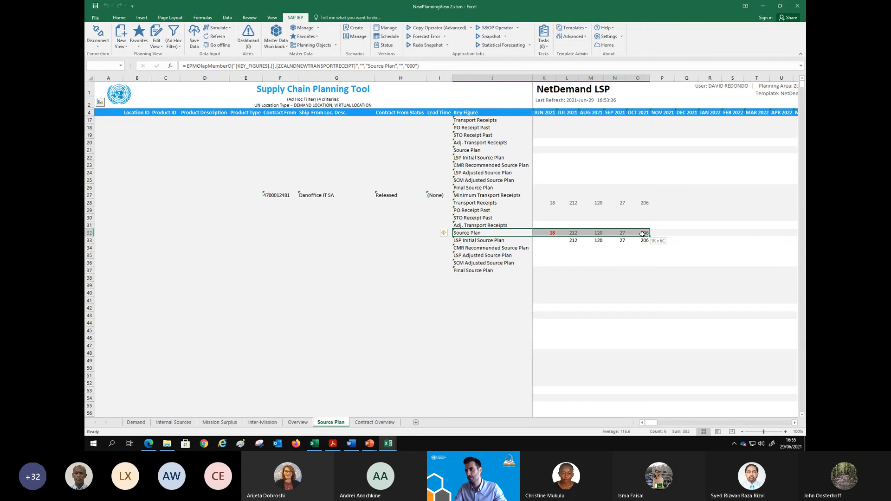
{"action": "left_click", "coordinate": [119, 17]}
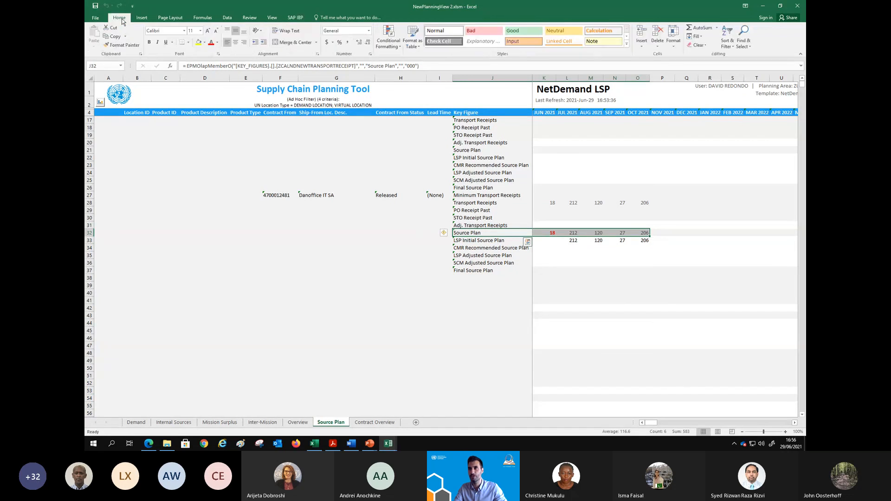
Fill J32:O32 yellow and give J33:O33 the Good style, then return to the PowerPoint presentation
{"action": "left_click", "coordinate": [199, 42]}
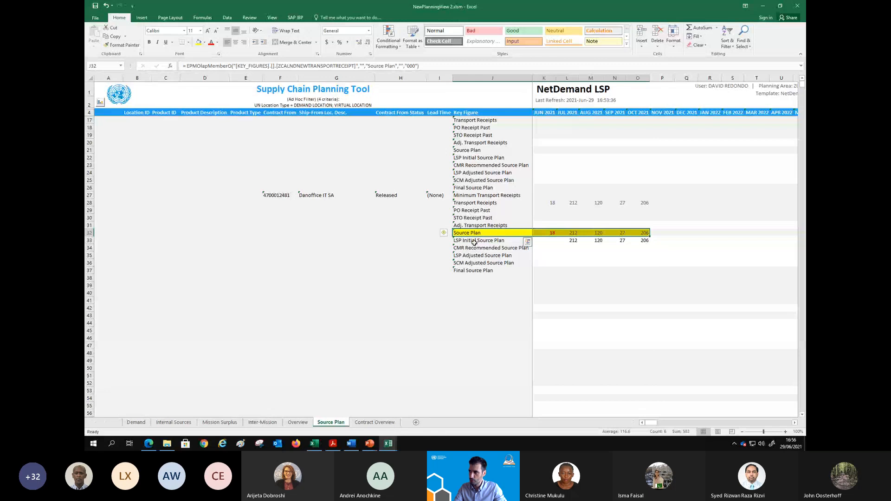
{"action": "left_click_drag", "start_coordinate": [471, 240], "coordinate": [643, 241]}
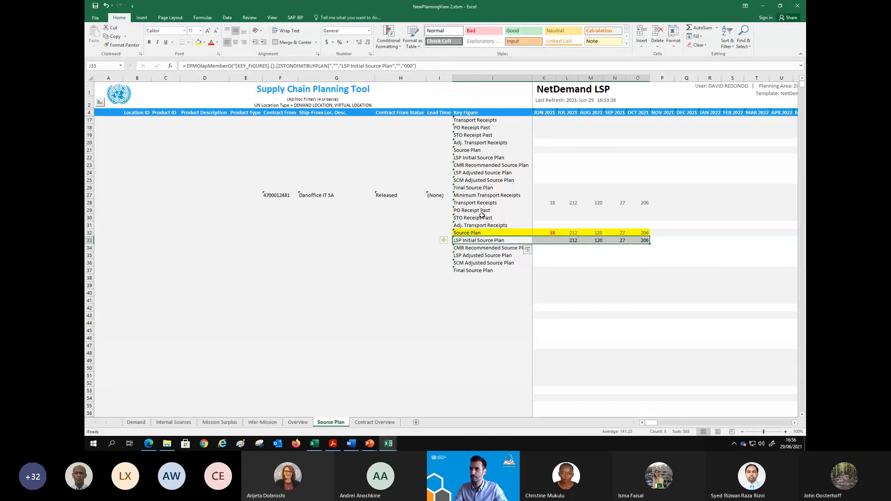
{"action": "left_click", "coordinate": [523, 30]}
{"action": "left_click", "coordinate": [370, 443]}
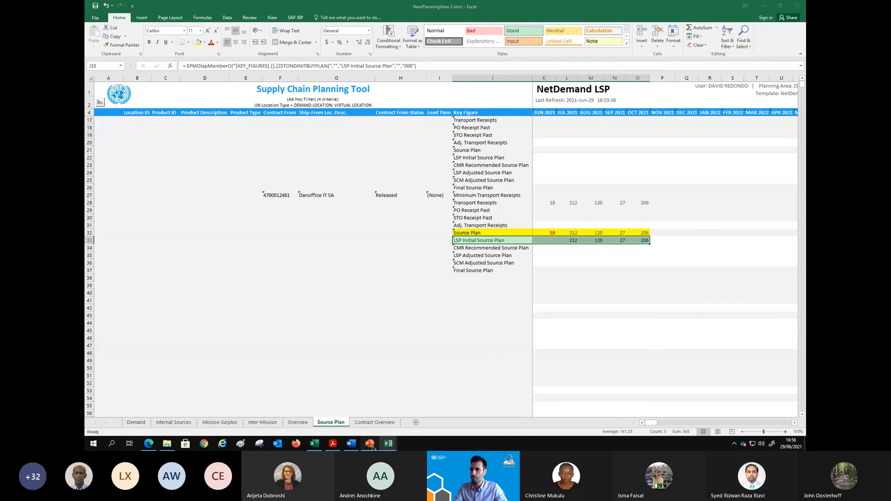
{"action": "left_click", "coordinate": [302, 416]}
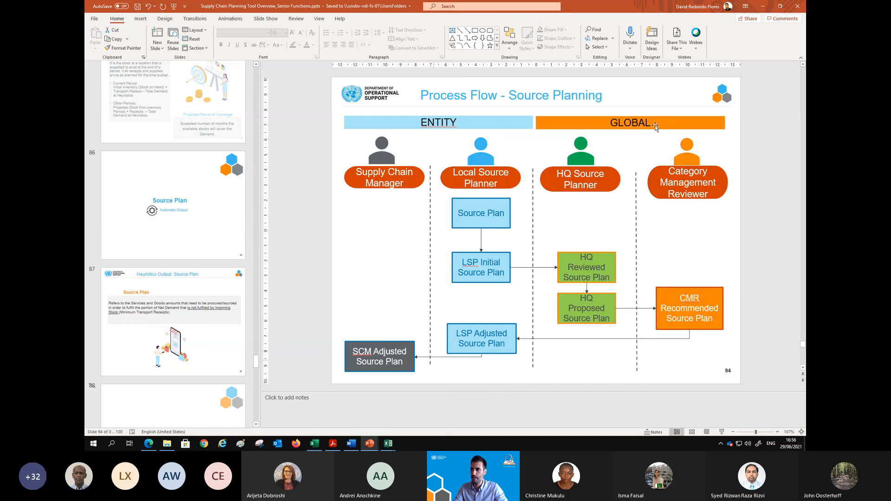
Show the Process Flow – Source Planning slide again, then minimize PowerPoint back to the Source Plan sheet
{"action": "left_click", "coordinate": [763, 7]}
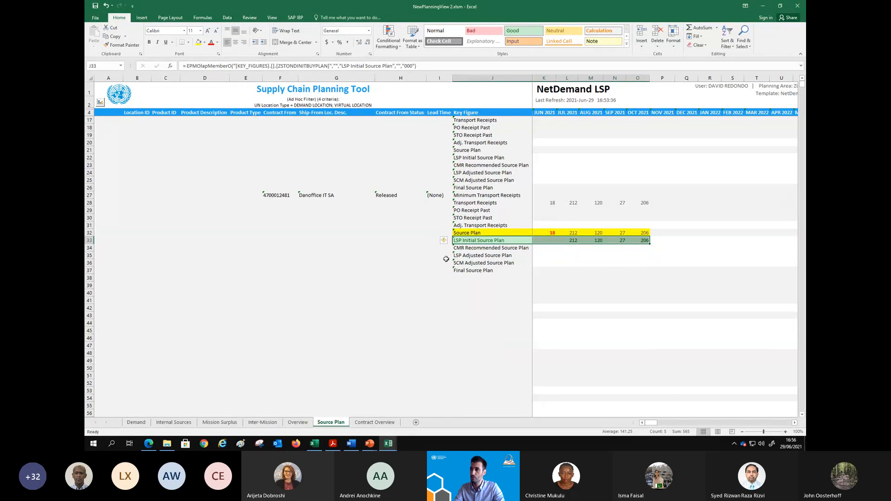
{"action": "left_click", "coordinate": [369, 443]}
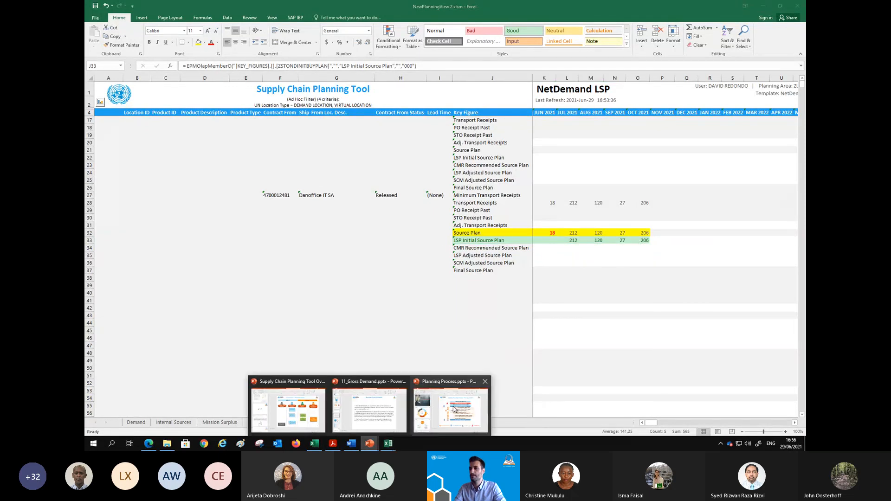
{"action": "left_click", "coordinate": [287, 409]}
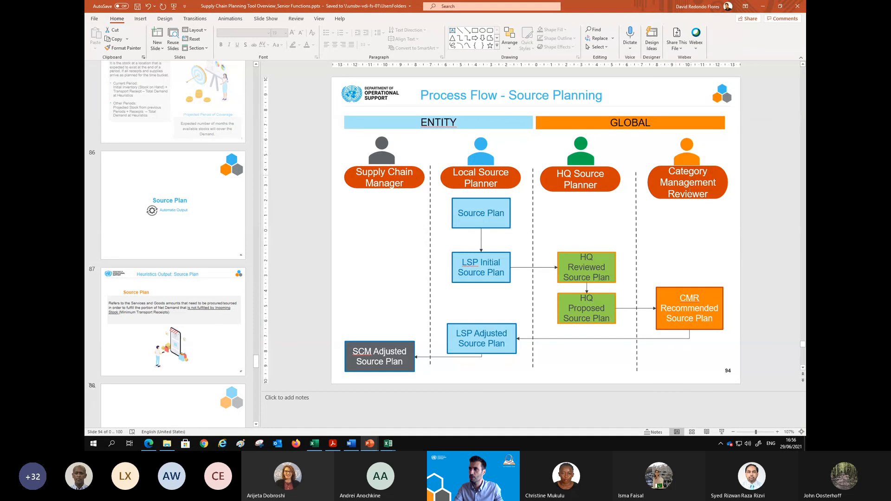
{"action": "left_click", "coordinate": [761, 8]}
Copy the LSP Initial quantities (212, 120, 27, 206) into CMR Recommended and style its label Input
{"action": "left_click", "coordinate": [570, 240]}
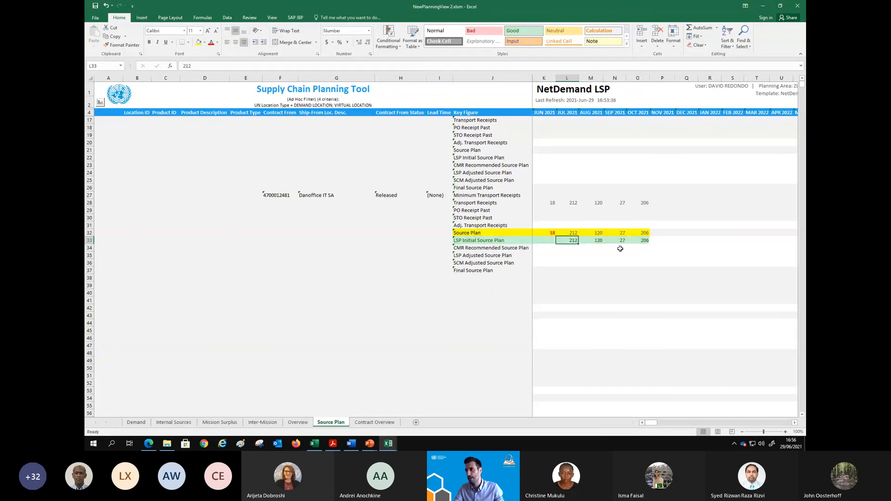
{"action": "left_click", "coordinate": [642, 240], "text": "shift"}
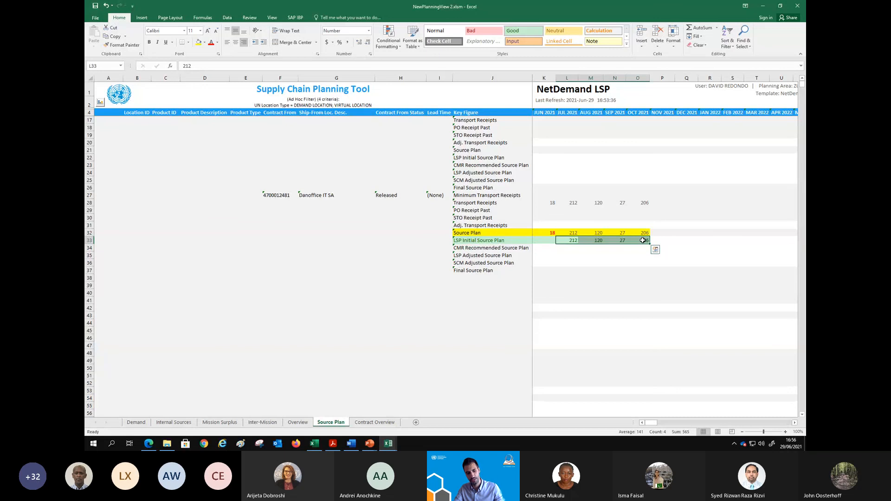
{"action": "key", "text": "ctrl+c"}
{"action": "left_click", "coordinate": [565, 248]}
{"action": "key", "text": "ctrl+v"}
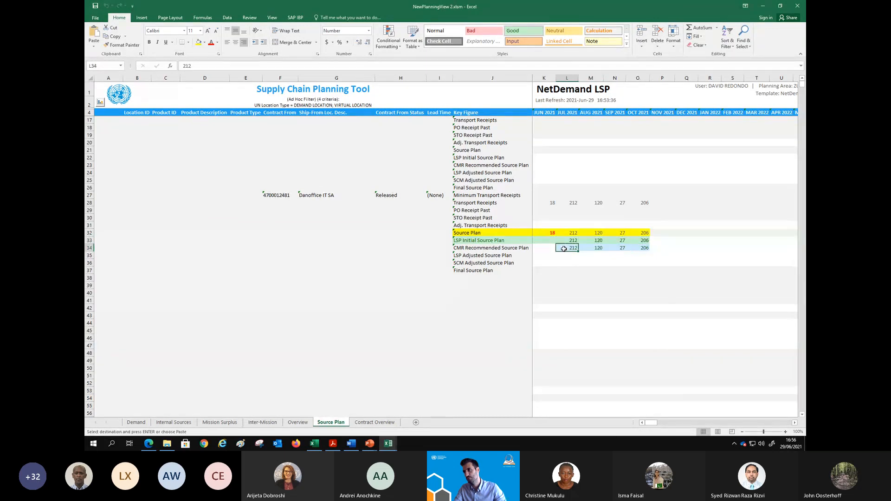
{"action": "left_click", "coordinate": [461, 248]}
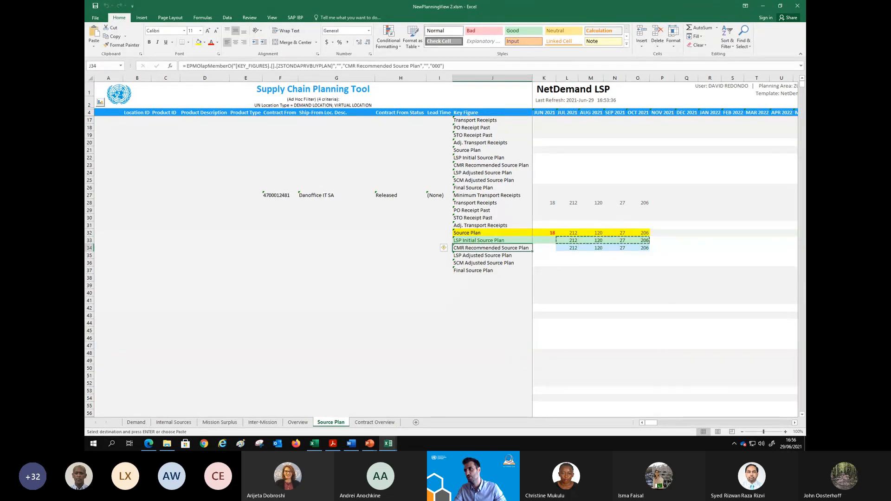
{"action": "left_click", "coordinate": [524, 41]}
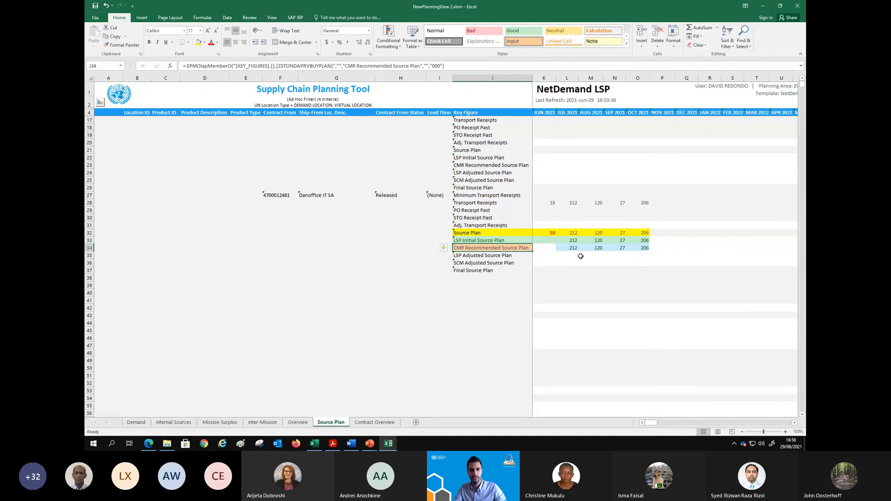
Fill LSP Adjusted with the copied quantities, changing July to 332 and August to 0
{"action": "left_click", "coordinate": [497, 256]}
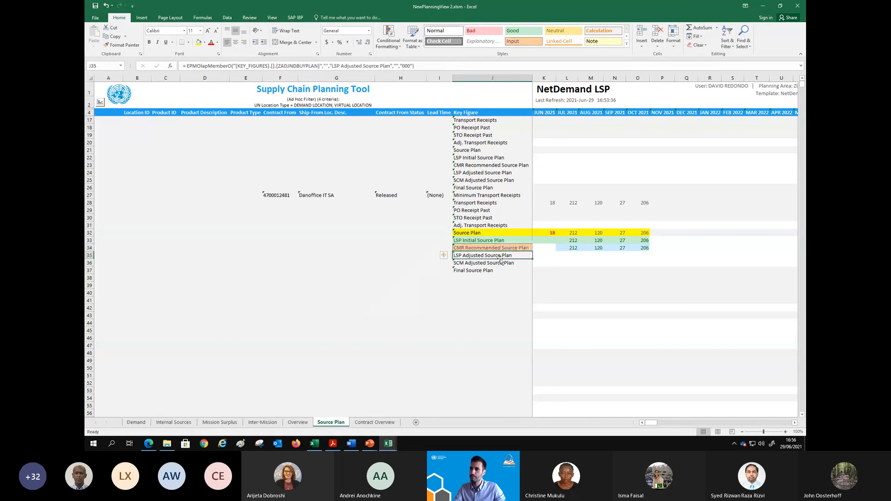
{"action": "left_click_drag", "start_coordinate": [572, 248], "coordinate": [640, 250]}
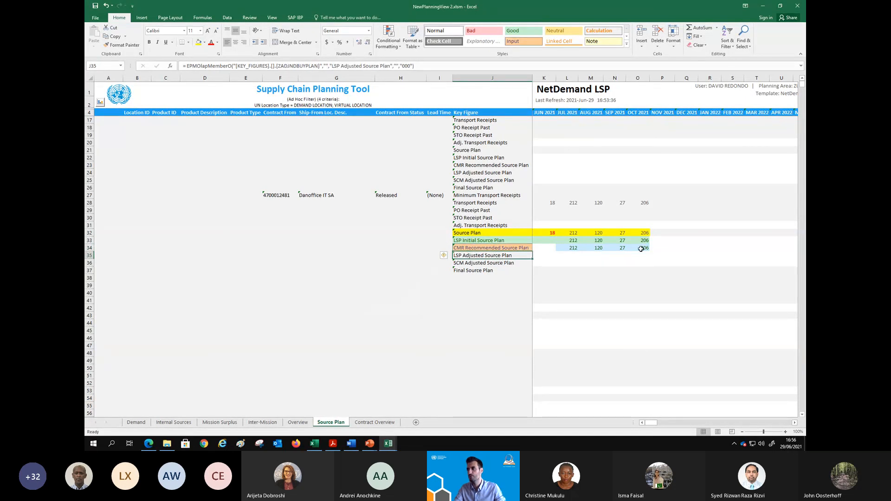
{"action": "key", "text": "ctrl+c"}
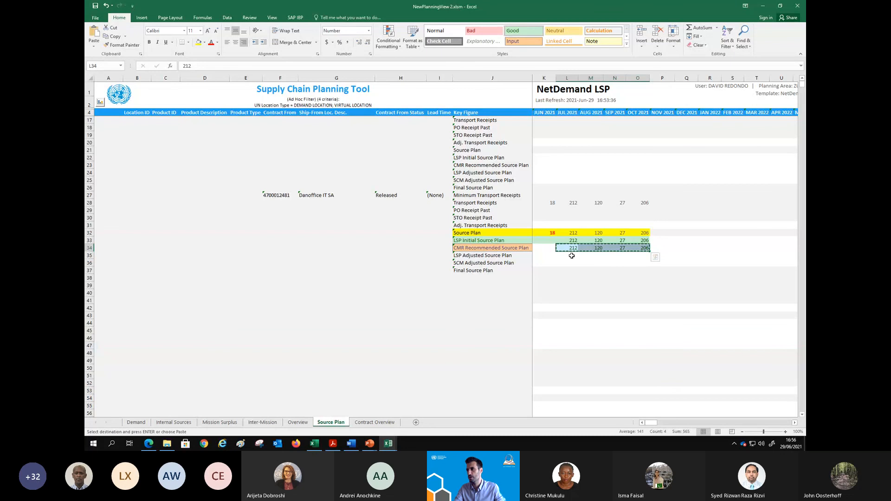
{"action": "left_click", "coordinate": [572, 256]}
{"action": "key", "text": "Return"}
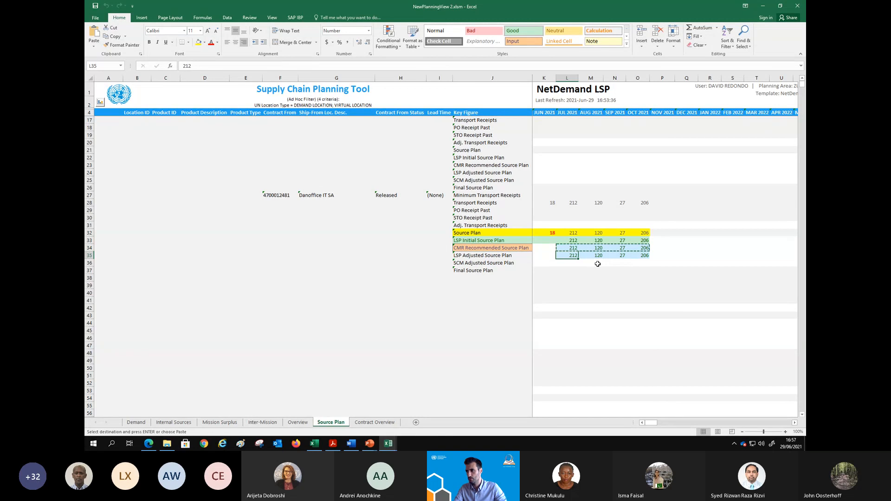
{"action": "type", "text": "350"}
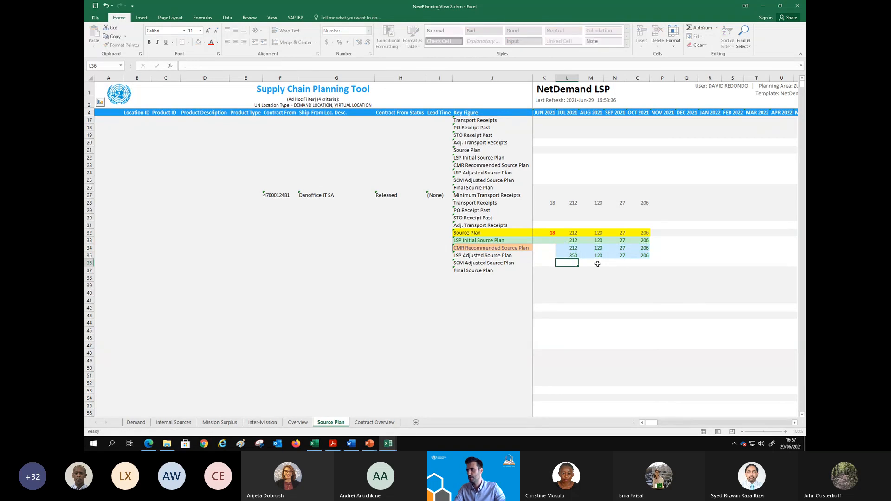
{"action": "key", "text": "Tab"}
{"action": "key", "text": "Delete"}
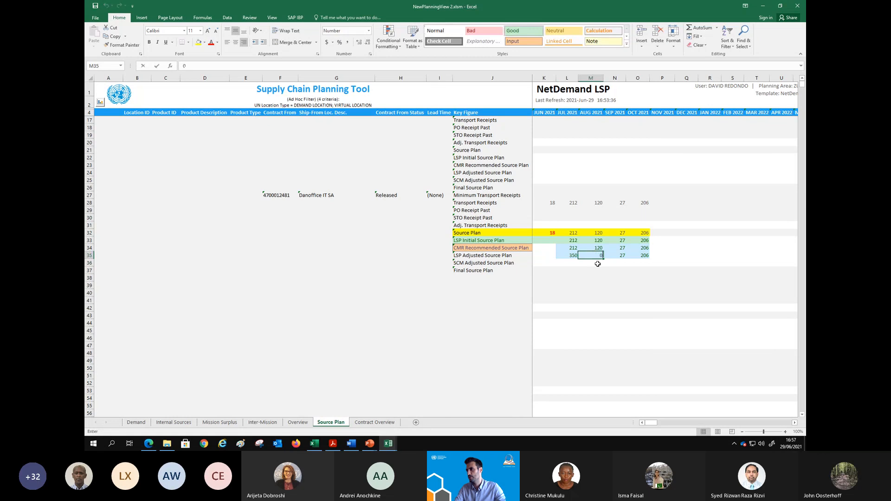
{"action": "key", "text": "Left"}
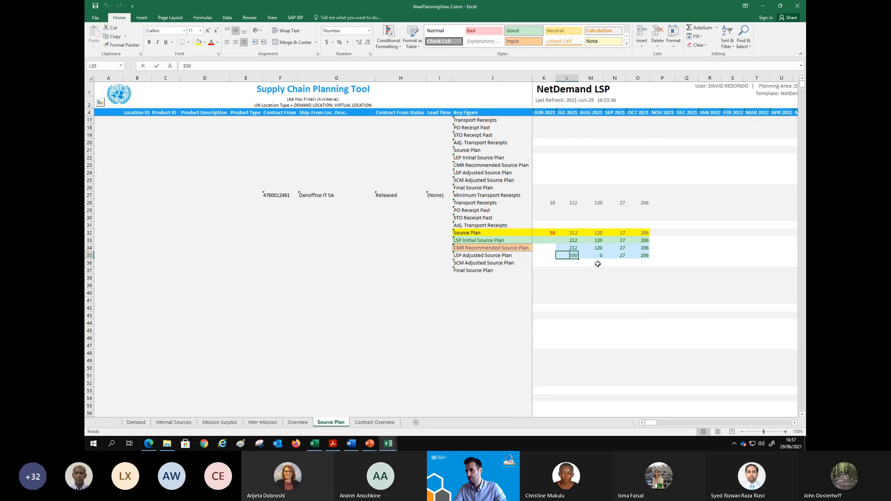
{"action": "type", "text": "332"}
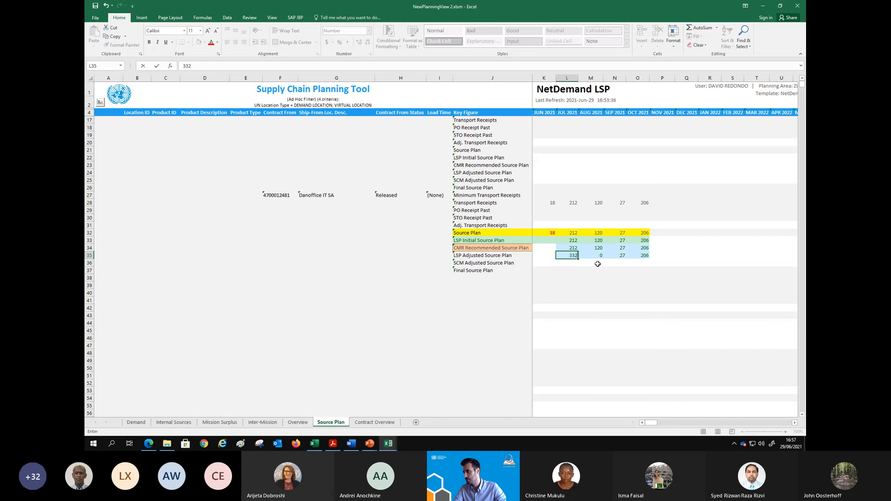
{"action": "key", "text": "Return"}
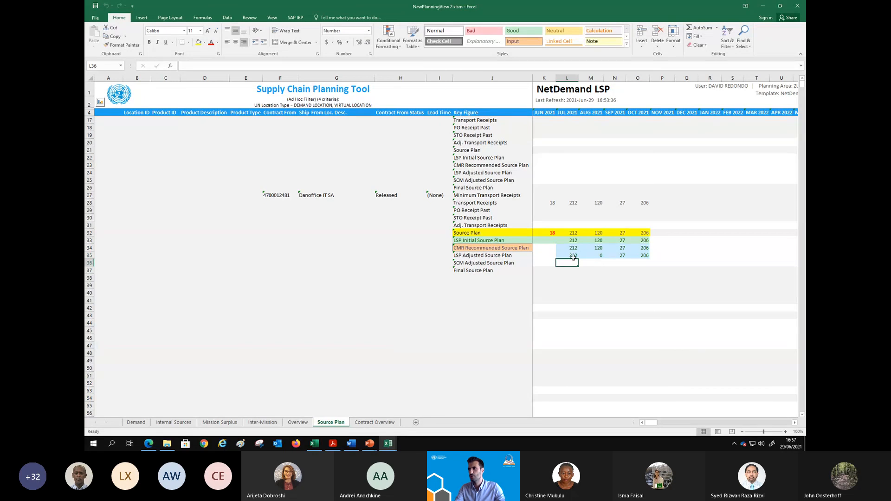
Give the LSP Adjusted Source Plan label the red Bad style, then switch to PowerPoint
{"action": "left_click_drag", "start_coordinate": [571, 255], "coordinate": [637, 255]}
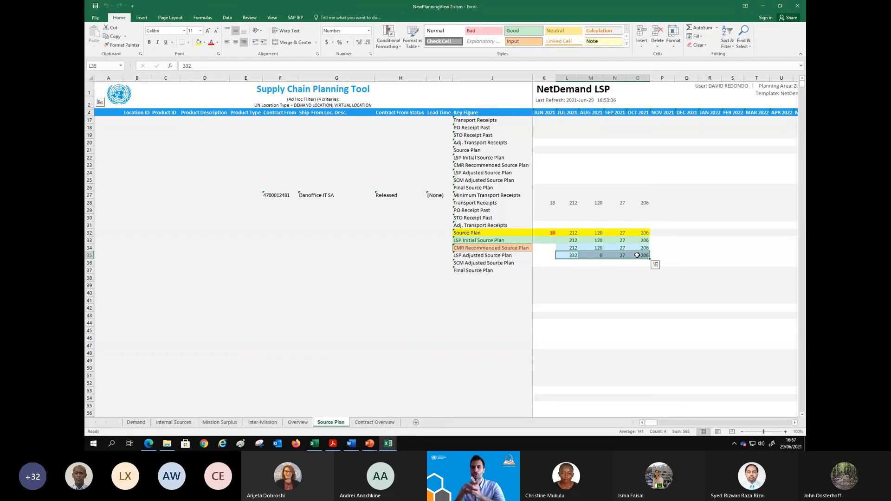
{"action": "left_click", "coordinate": [504, 255]}
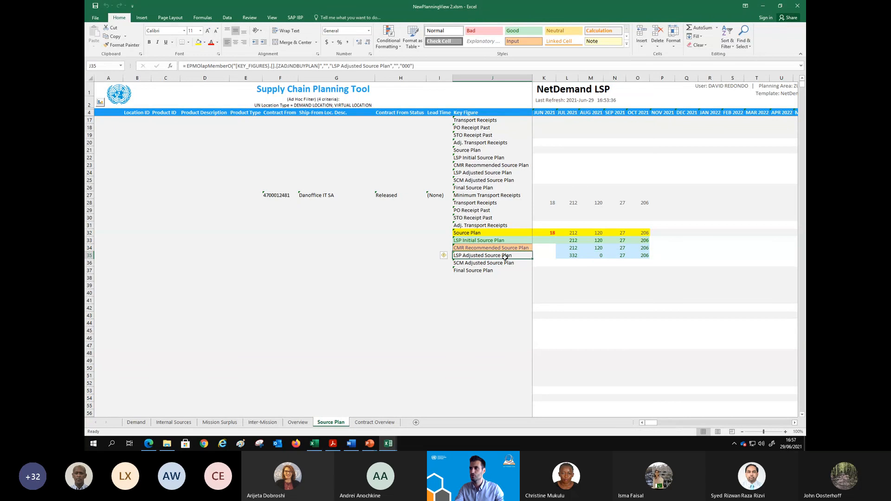
{"action": "left_click", "coordinate": [482, 31]}
{"action": "left_click_drag", "start_coordinate": [613, 257], "coordinate": [630, 258]}
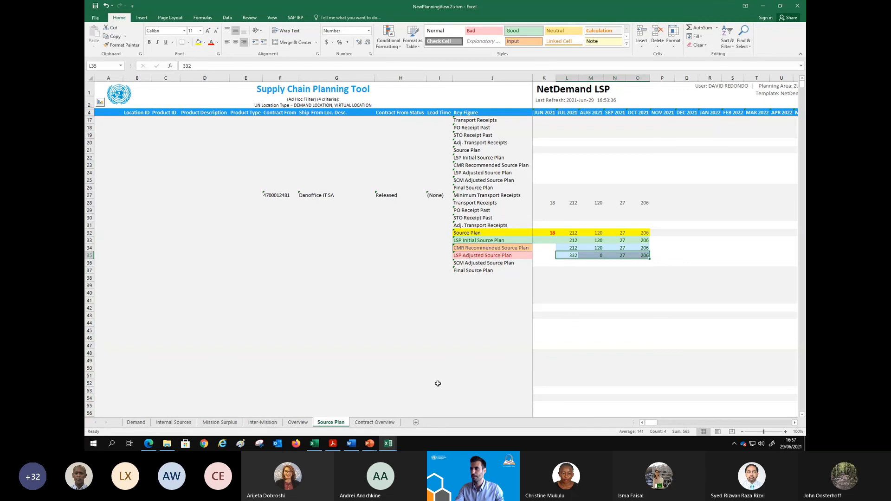
{"action": "left_click", "coordinate": [373, 447]}
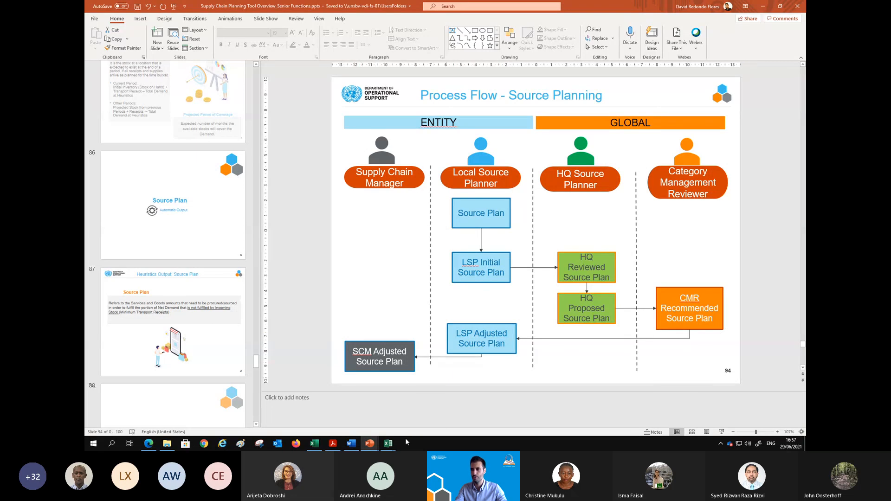
Back in the Source Plan workbook, copy LSP Adjusted quantities 332, 0, 27, 206 into the SCM Adjusted row L36:O36
{"action": "left_click", "coordinate": [388, 444]}
{"action": "left_click", "coordinate": [429, 423]}
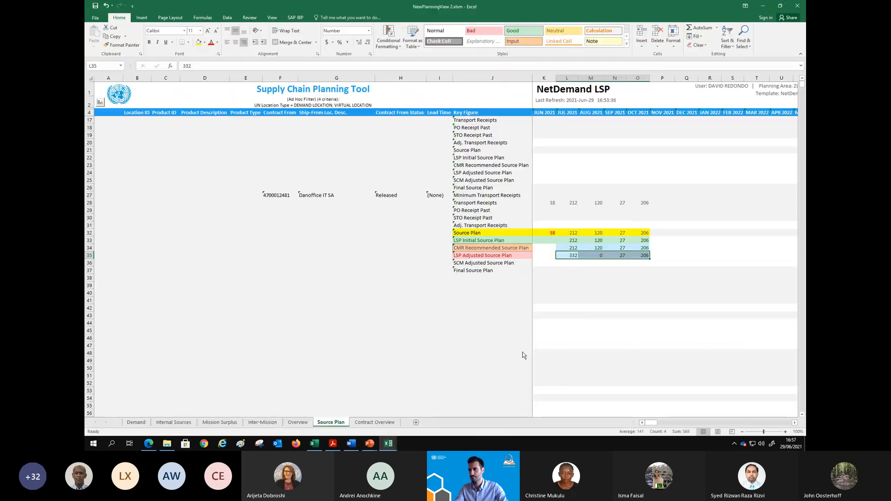
{"action": "left_click", "coordinate": [615, 260]}
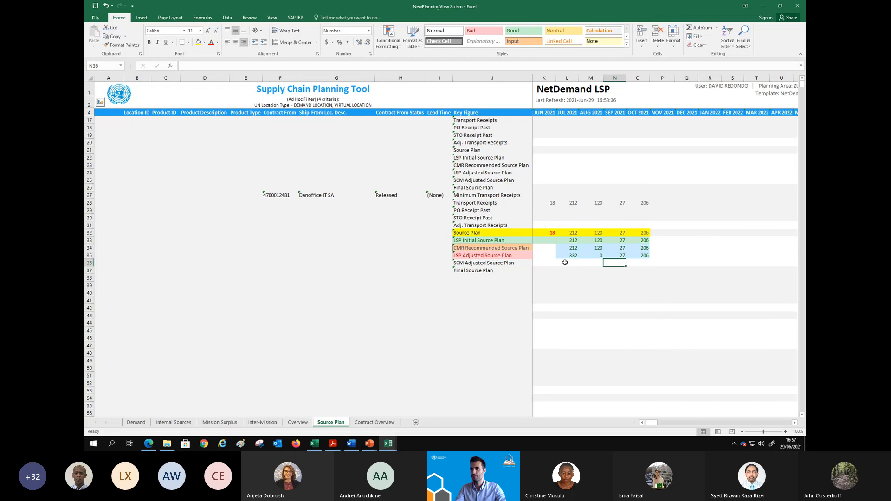
{"action": "left_click_drag", "start_coordinate": [565, 260], "coordinate": [598, 266]}
{"action": "left_click", "coordinate": [500, 265]}
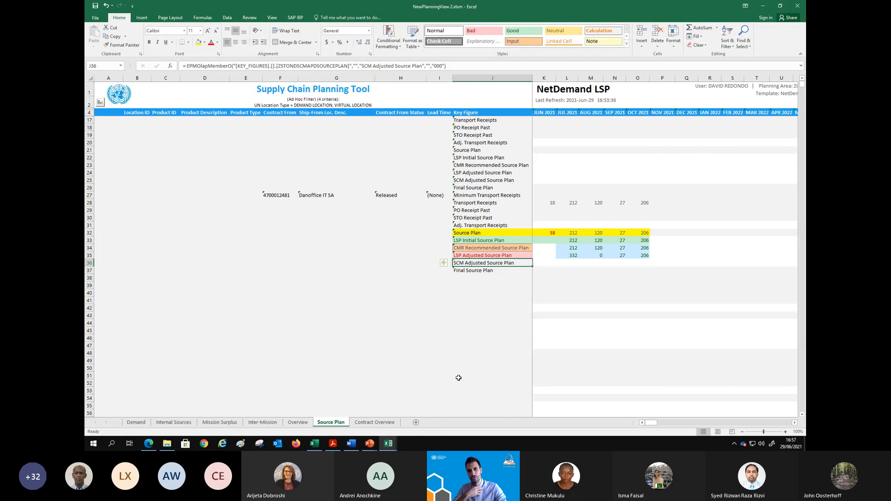
{"action": "left_click", "coordinate": [567, 256]}
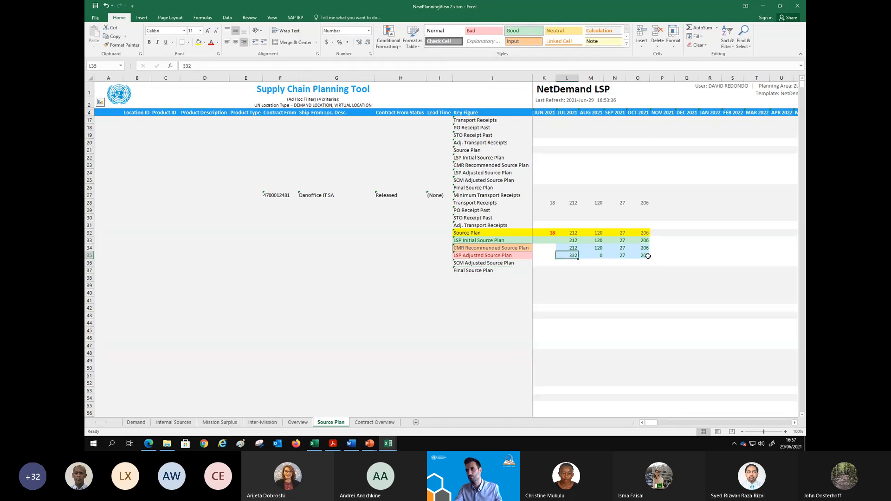
{"action": "left_click", "coordinate": [648, 256], "text": "shift"}
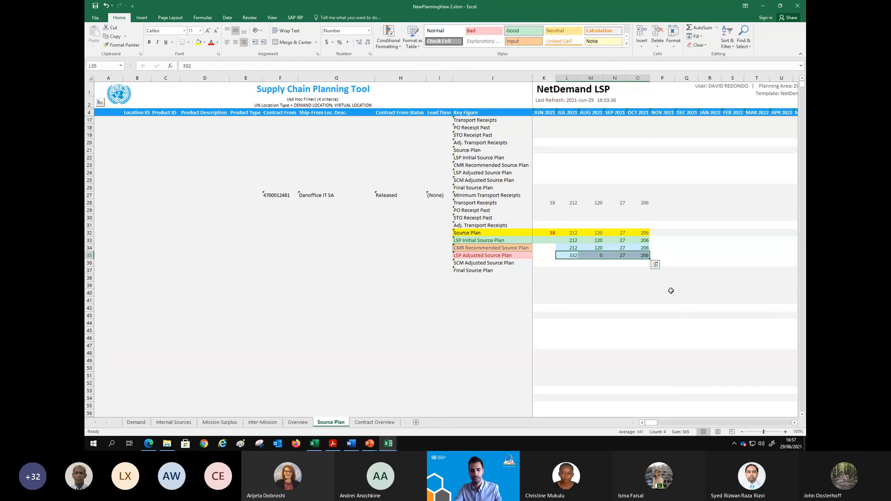
{"action": "key", "text": "ctrl+c"}
{"action": "left_click", "coordinate": [570, 262]}
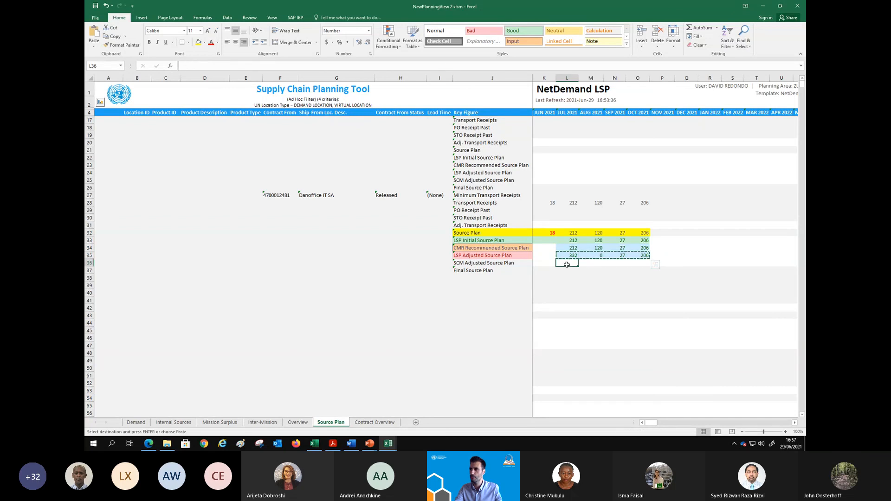
{"action": "key", "text": "Return"}
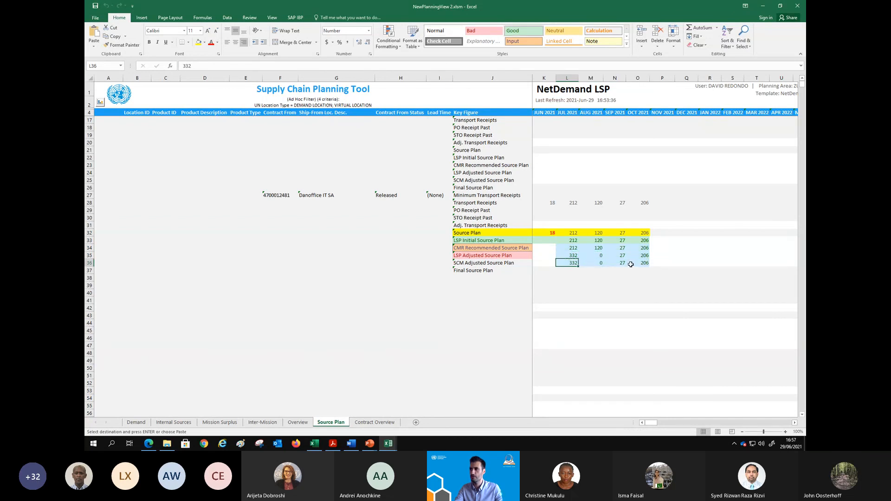
{"action": "left_click", "coordinate": [292, 18]}
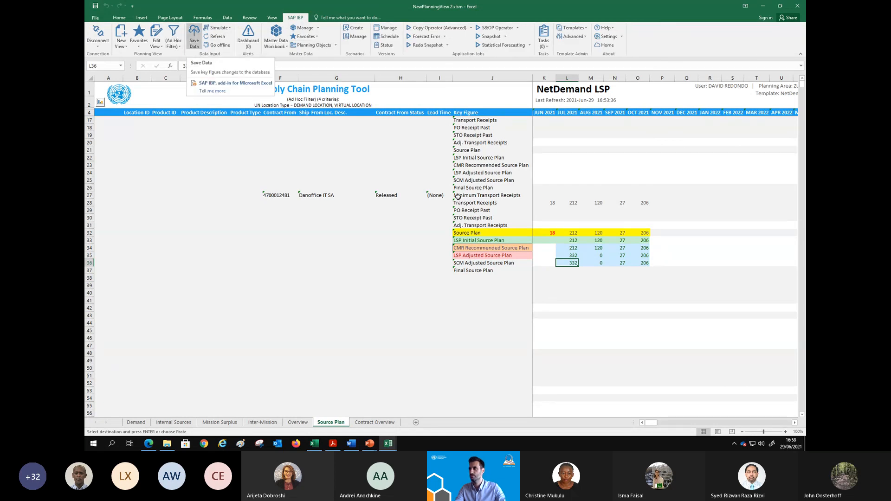
Delete the CMR Recommended quantities L34:O34 and save the eight changed cells to IBP
{"action": "left_click_drag", "start_coordinate": [639, 249], "coordinate": [567, 248]}
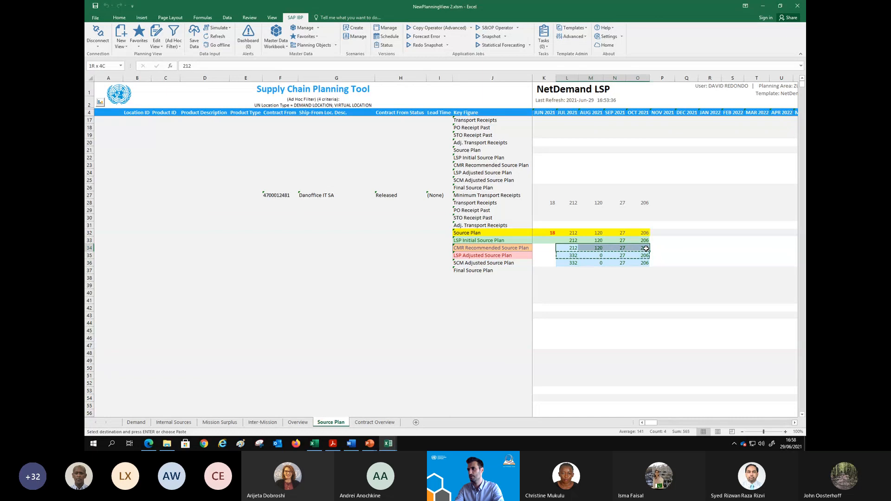
{"action": "key", "text": "Delete"}
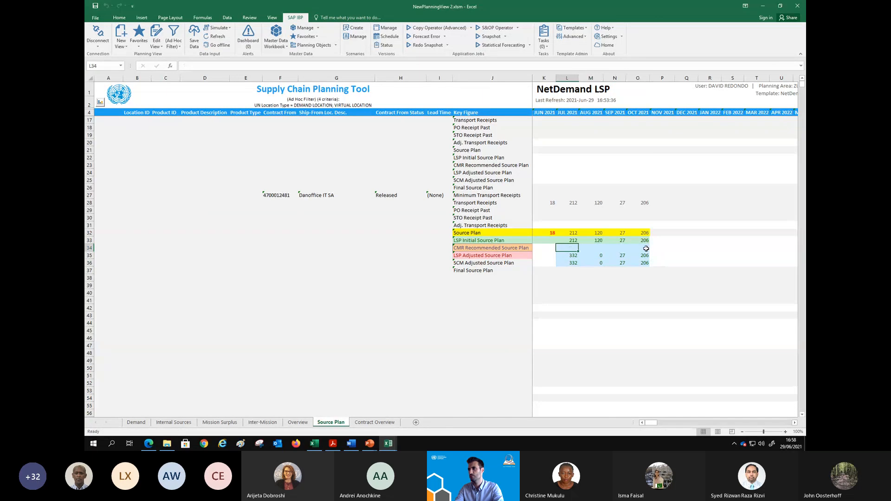
{"action": "left_click", "coordinate": [195, 32]}
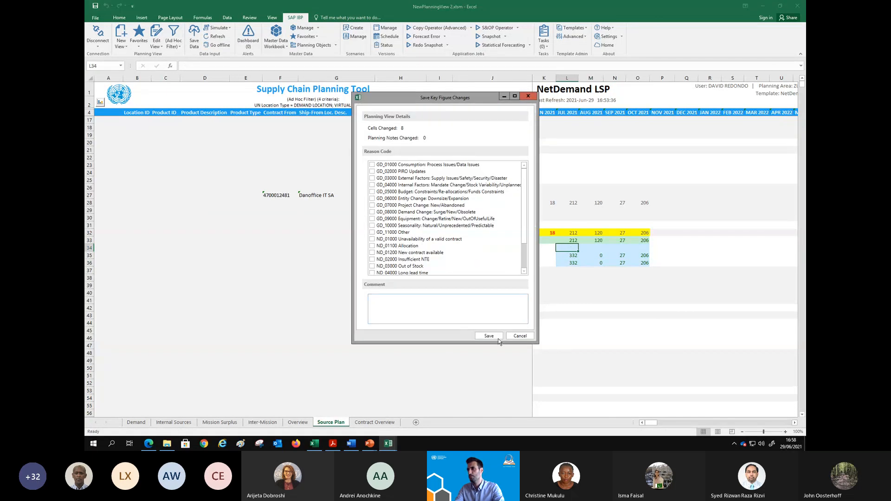
{"action": "left_click", "coordinate": [492, 336]}
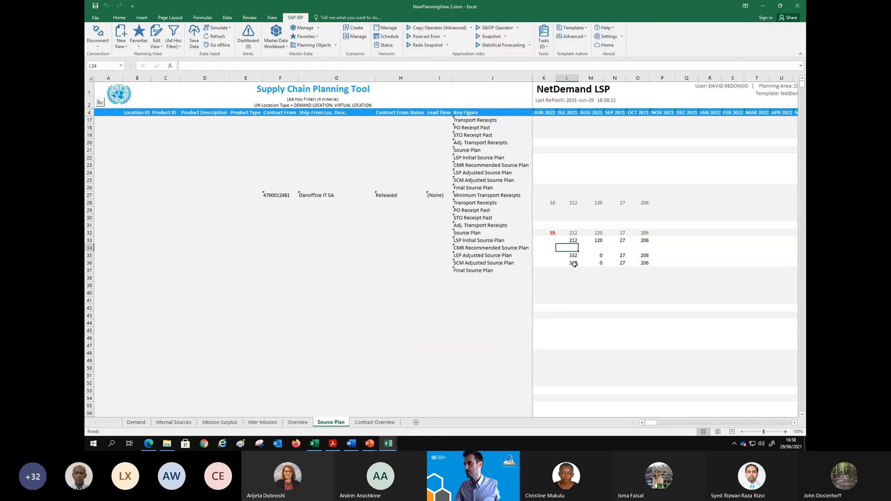
{"action": "left_click", "coordinate": [574, 264]}
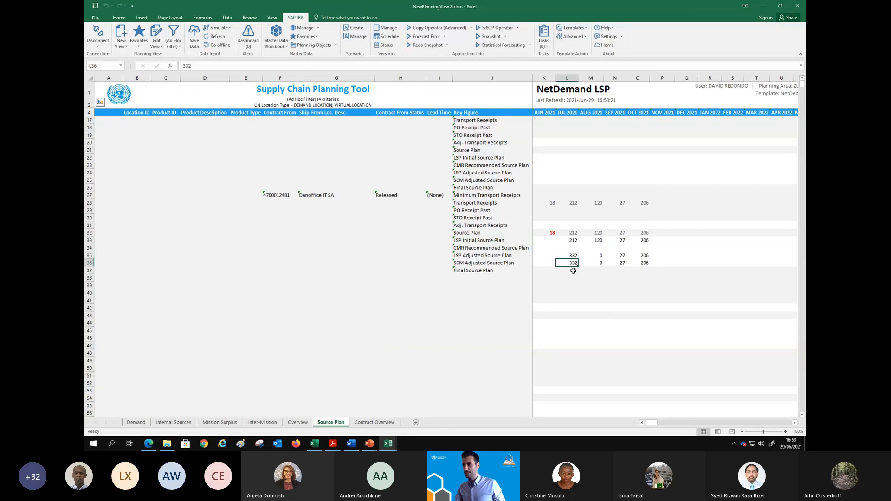
Clear the July SCM adjusted cell L36 and hide the Contract From Status column H
{"action": "key", "text": "ctrl+c"}
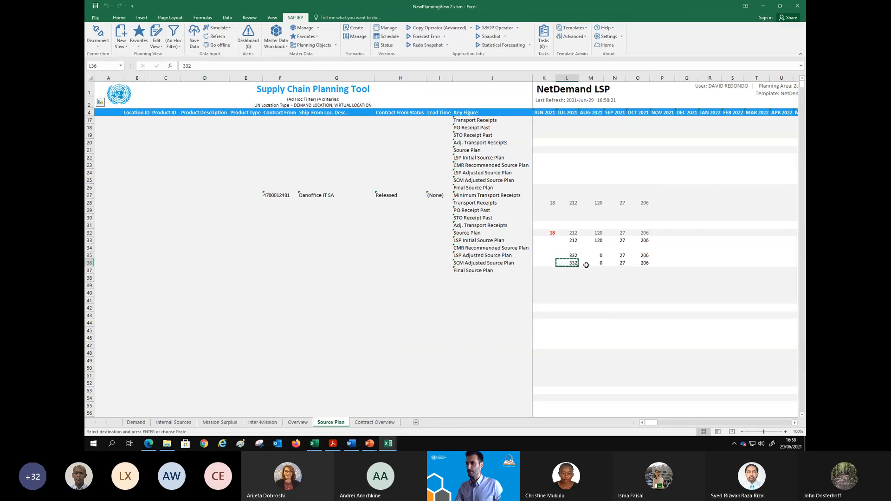
{"action": "key", "text": "Delete"}
{"action": "scroll", "coordinate": [529, 296], "scroll_direction": "up", "scroll_amount": 2}
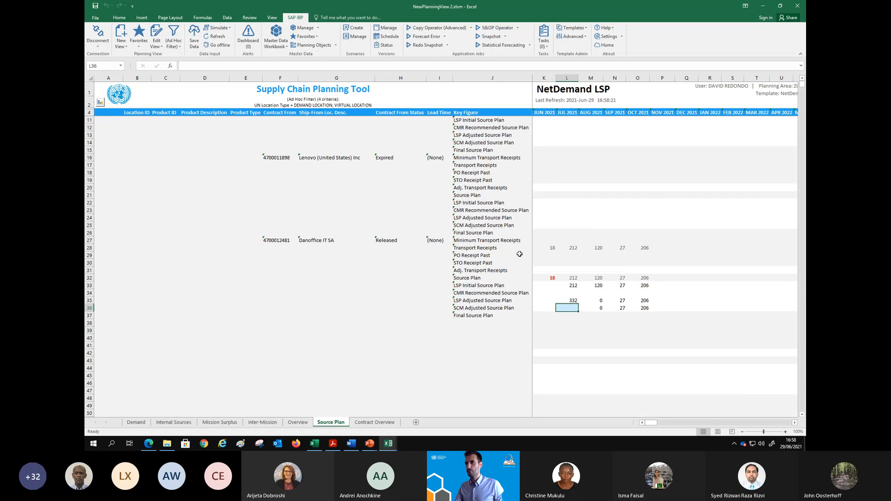
{"action": "left_click", "coordinate": [390, 77]}
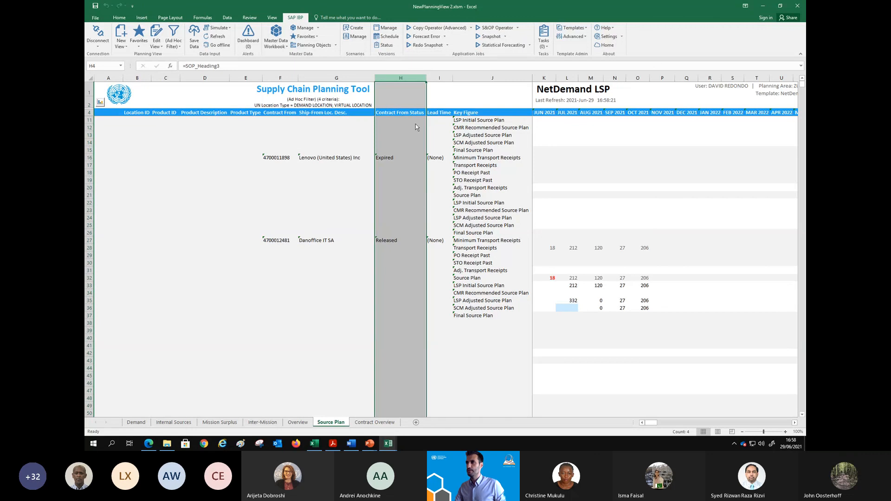
{"action": "key", "text": "ctrl+0"}
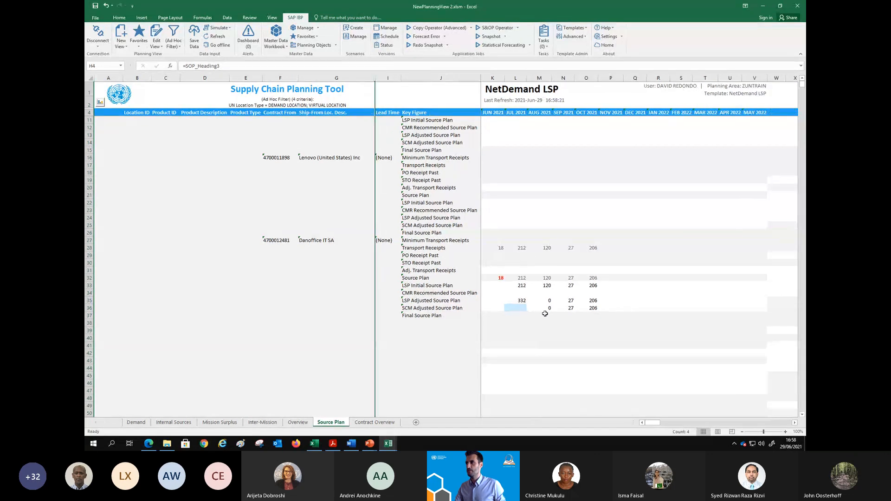
{"action": "left_click", "coordinate": [521, 308]}
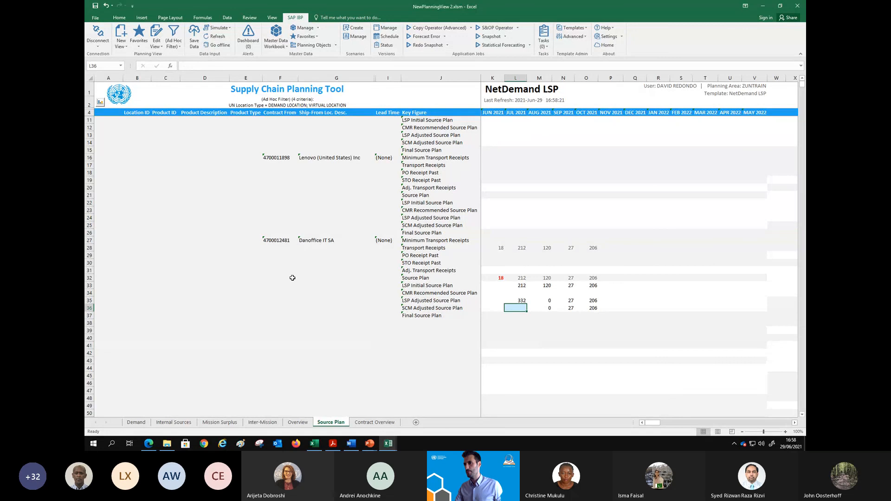
Outline the Danoffice contract block F27:O36 with a Thick Box Border
{"action": "left_click_drag", "start_coordinate": [278, 240], "coordinate": [594, 308]}
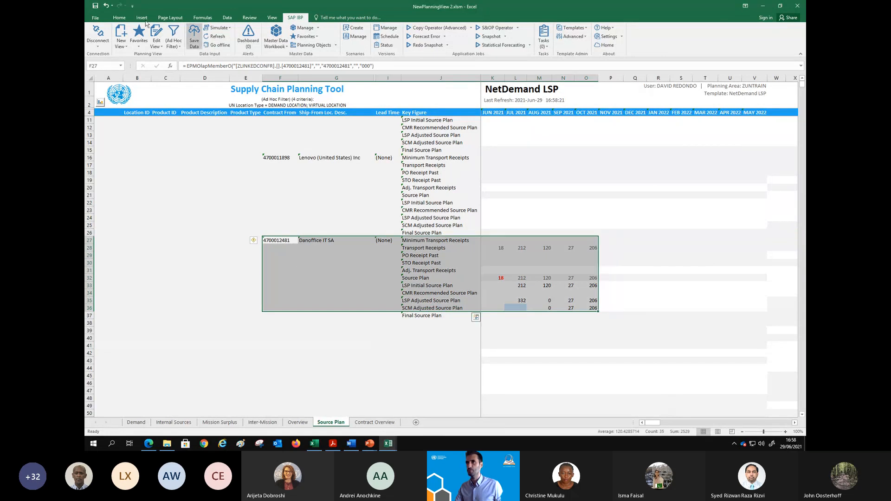
{"action": "left_click", "coordinate": [120, 18]}
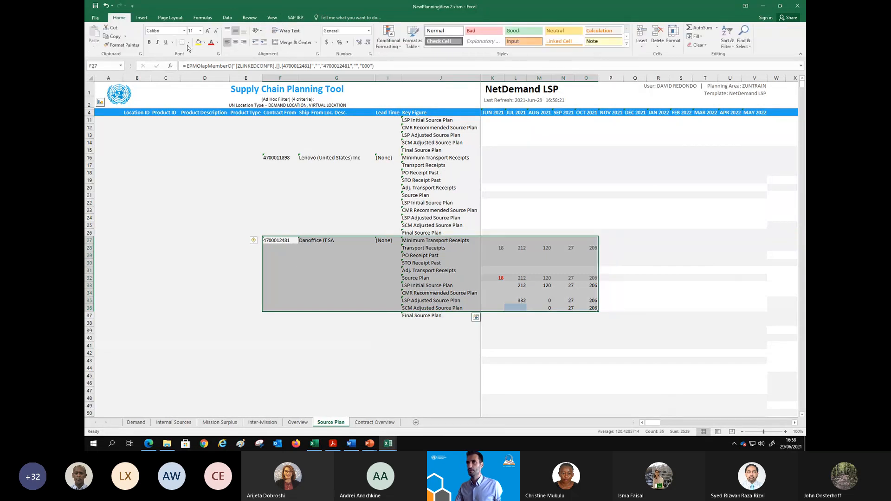
{"action": "left_click", "coordinate": [188, 45]}
{"action": "left_click", "coordinate": [204, 124]}
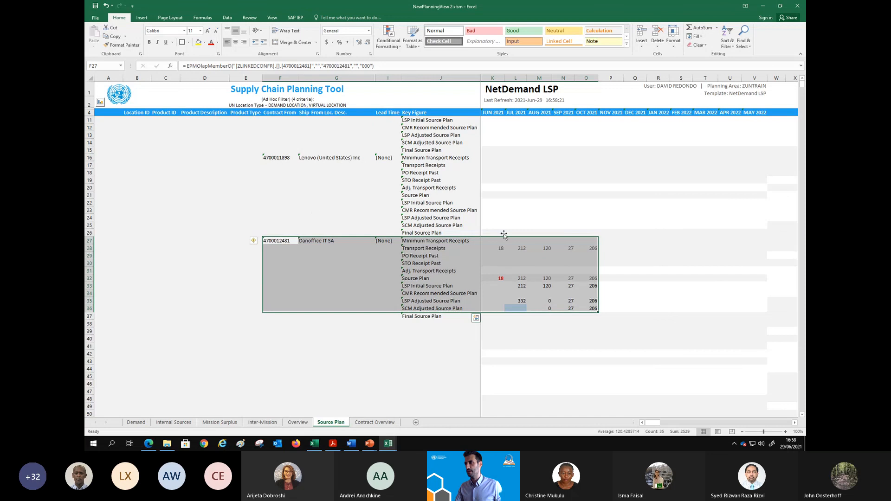
{"action": "left_click", "coordinate": [487, 227]}
{"action": "left_click_drag", "start_coordinate": [265, 159], "coordinate": [589, 231]}
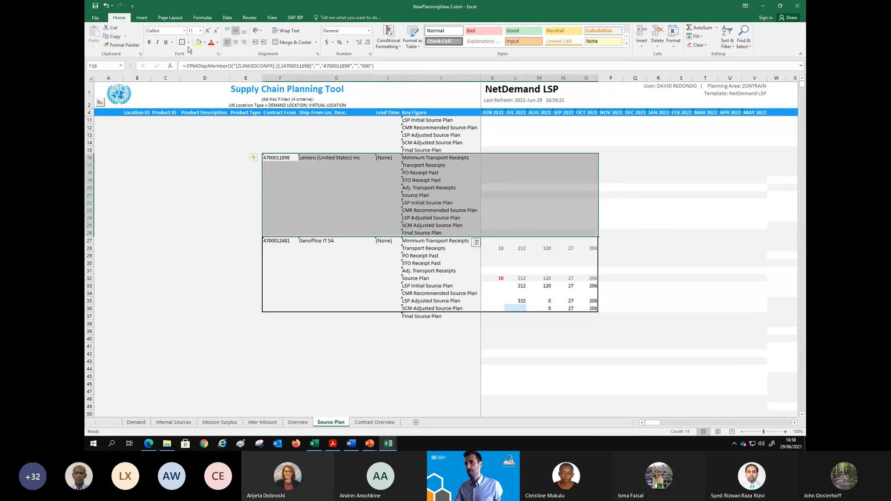
Enter 332 as the Lenovo contract's July SCM Adjusted Source Plan quantity in L25
{"action": "left_click", "coordinate": [569, 204]}
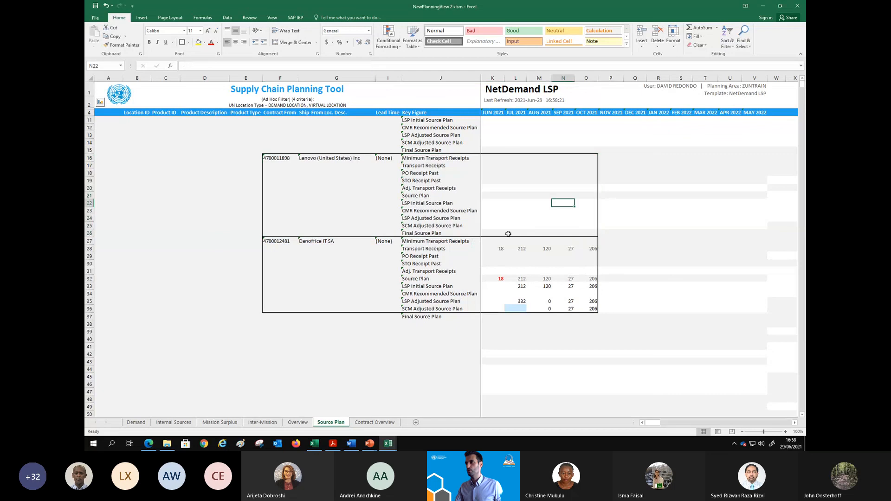
{"action": "left_click", "coordinate": [495, 227]}
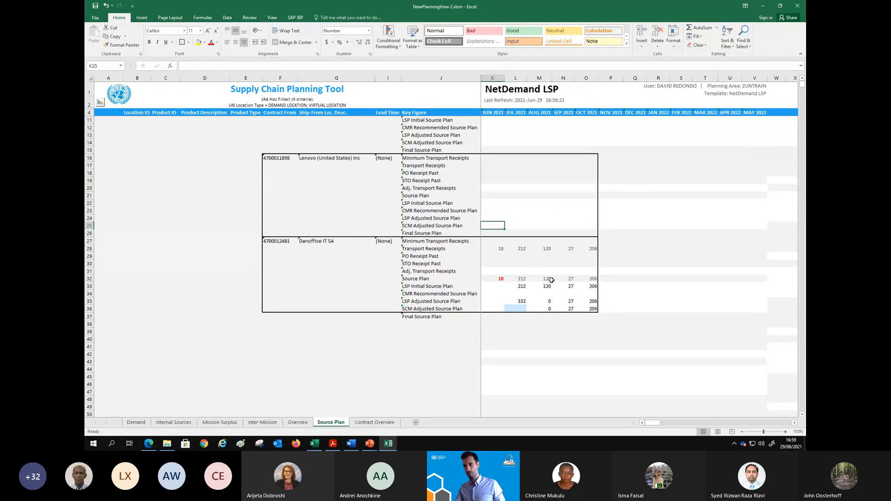
{"action": "key", "text": "Right"}
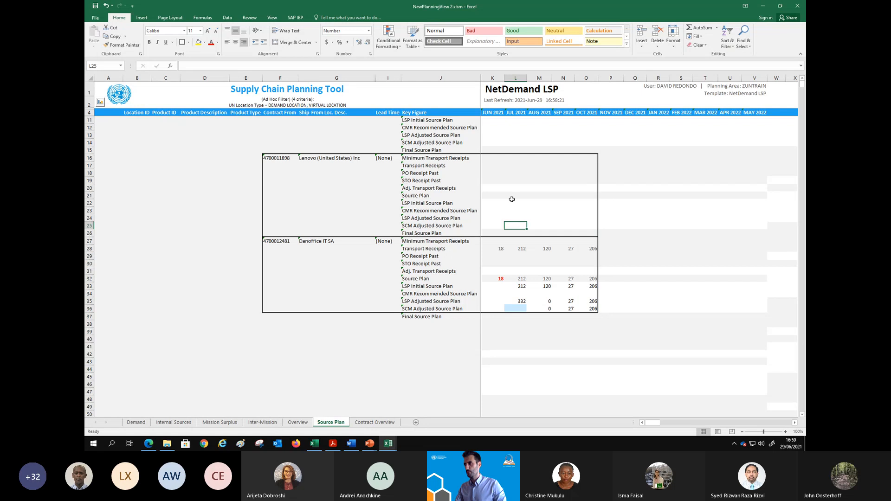
{"action": "type", "text": "332"}
{"action": "key", "text": "Return"}
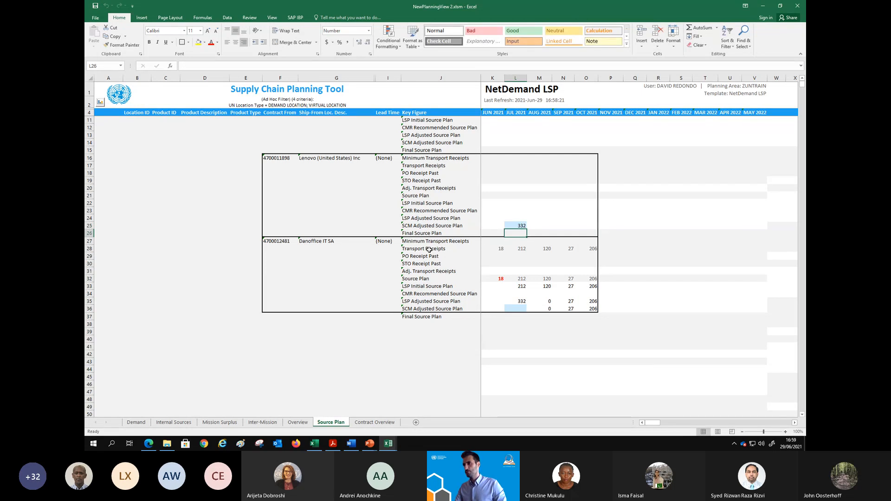
Apply the red Bad style to both SCM Adjusted Source Plan rows, J25:O25 and J36:O36
{"action": "left_click_drag", "start_coordinate": [419, 224], "coordinate": [597, 227]}
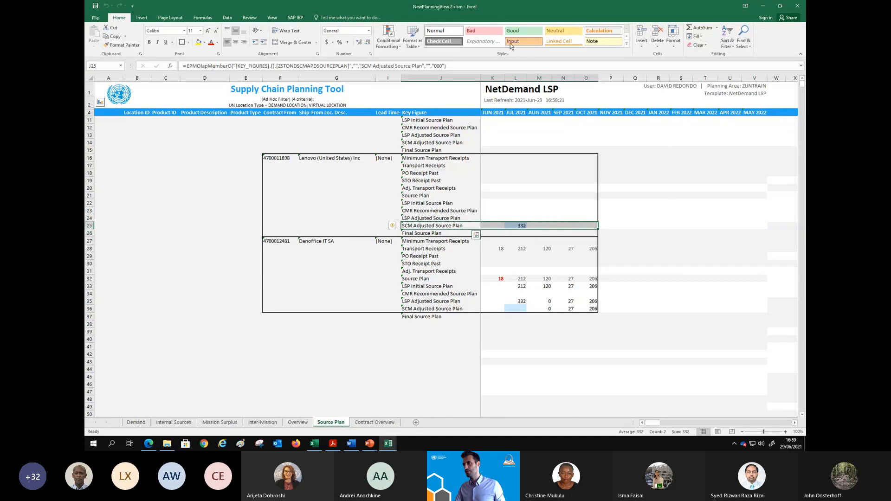
{"action": "left_click", "coordinate": [483, 30]}
{"action": "left_click", "coordinate": [424, 308]}
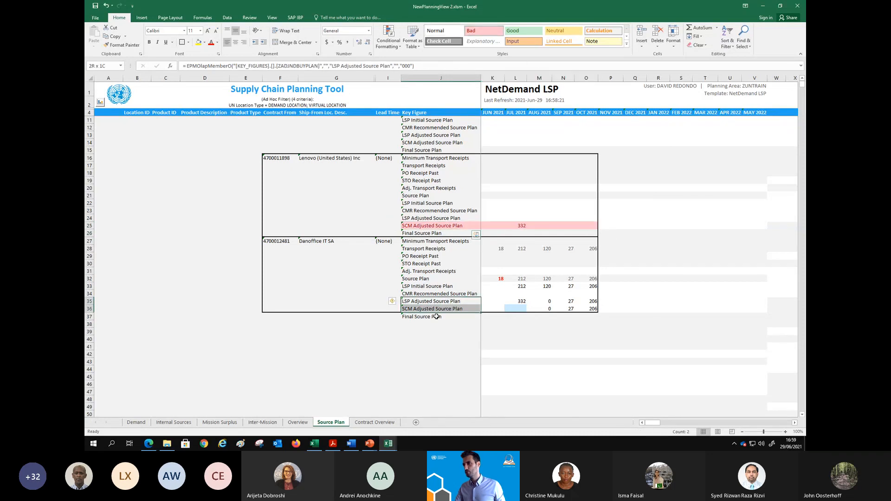
{"action": "left_click_drag", "start_coordinate": [423, 311], "coordinate": [594, 310]}
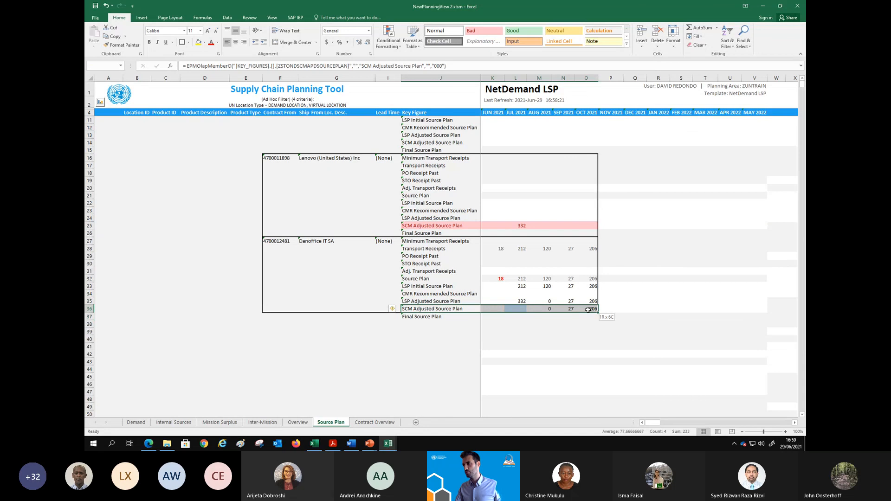
{"action": "left_click", "coordinate": [485, 31]}
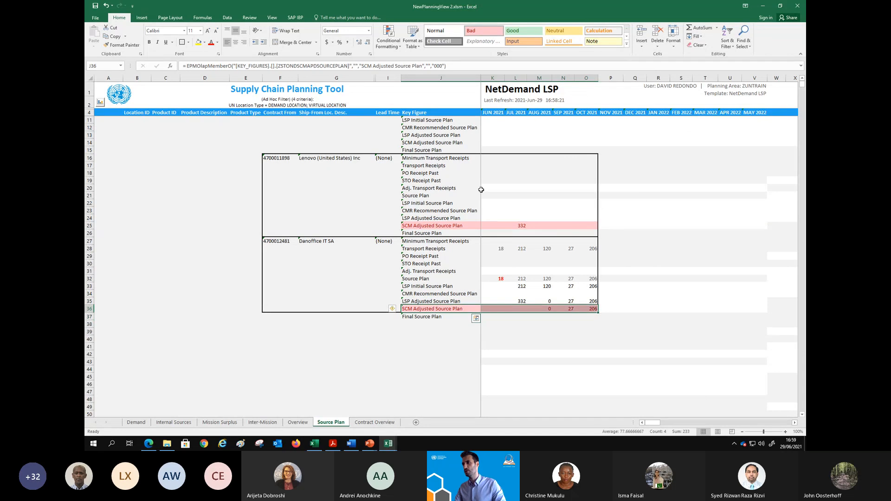
{"action": "left_click", "coordinate": [556, 309]}
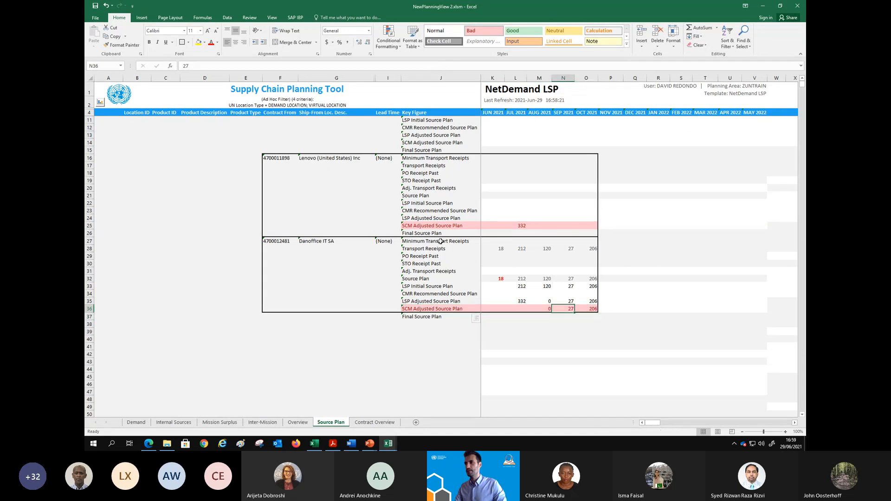
Give the Lenovo contract number in F16 the green Good style
{"action": "left_click", "coordinate": [275, 159]}
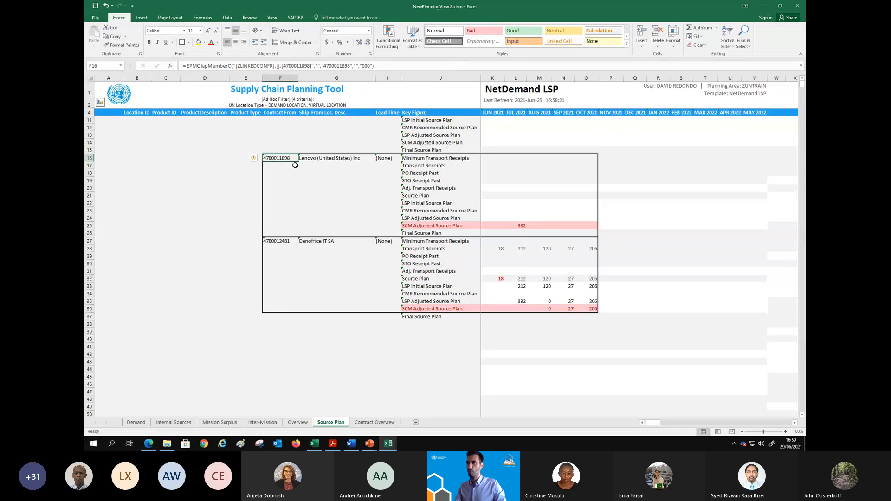
{"action": "left_click", "coordinate": [526, 33]}
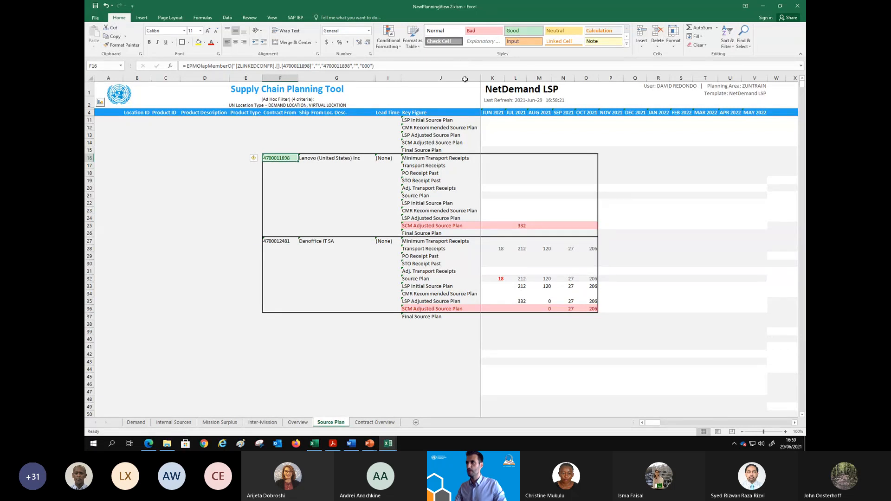
{"action": "key", "text": "ctrl+Down"}
Style the Danoffice contract number F27 as Good, then review the adjusted LSP and SCM rows
{"action": "left_click", "coordinate": [523, 33]}
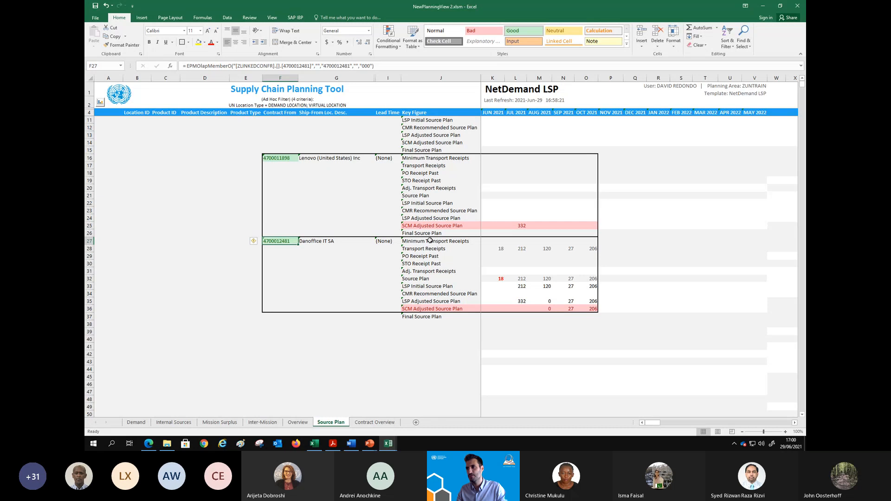
{"action": "left_click_drag", "start_coordinate": [419, 225], "coordinate": [552, 225]}
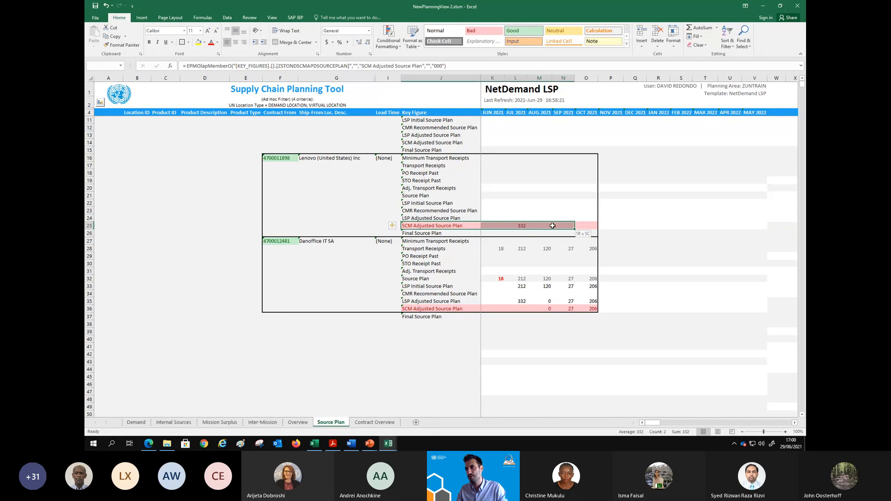
{"action": "left_click_drag", "start_coordinate": [414, 308], "coordinate": [584, 308]}
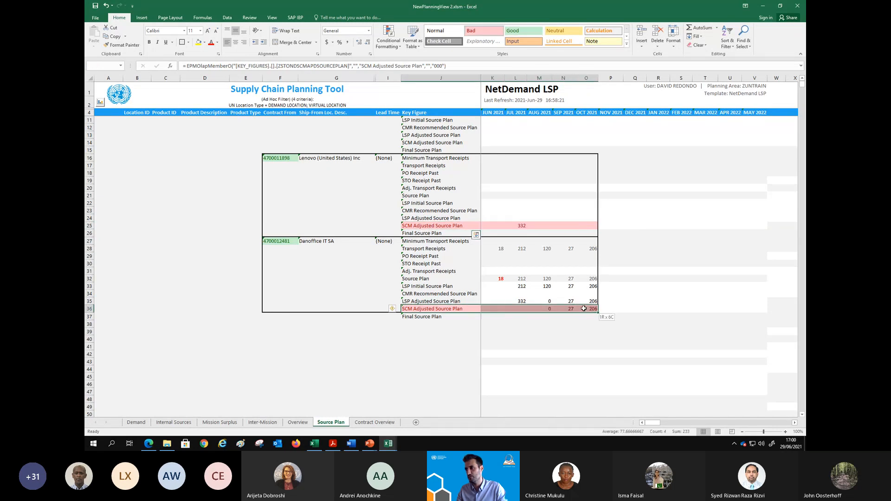
{"action": "left_click_drag", "start_coordinate": [519, 302], "coordinate": [588, 303]}
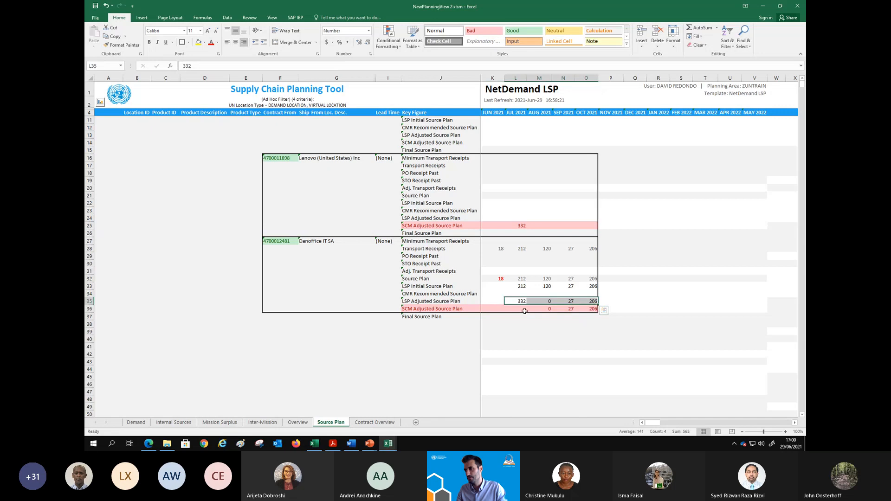
{"action": "left_click_drag", "start_coordinate": [522, 309], "coordinate": [587, 309]}
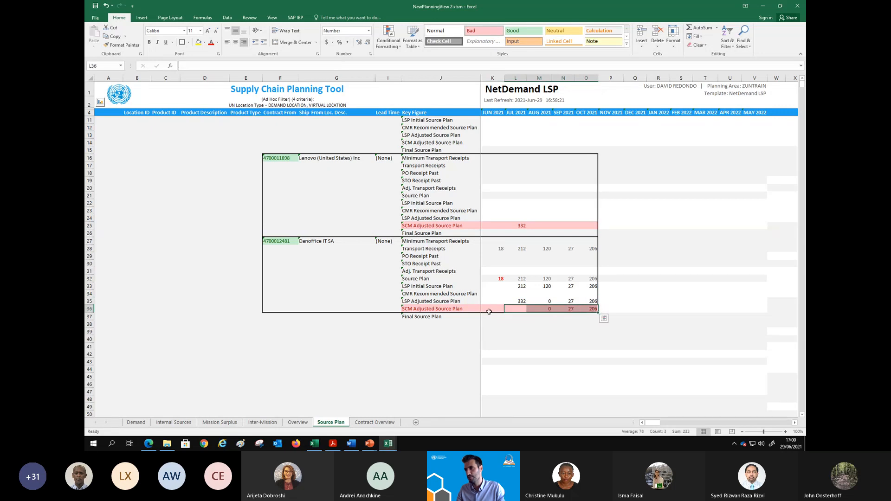
{"action": "left_click", "coordinate": [521, 226]}
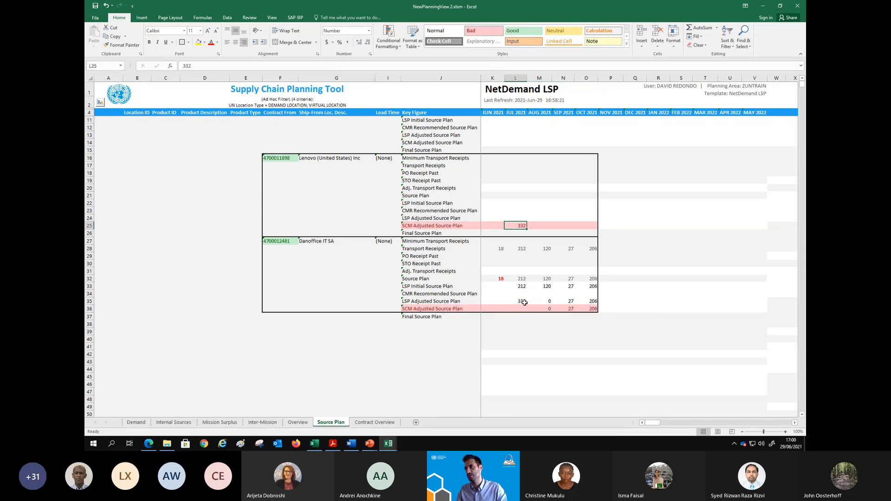